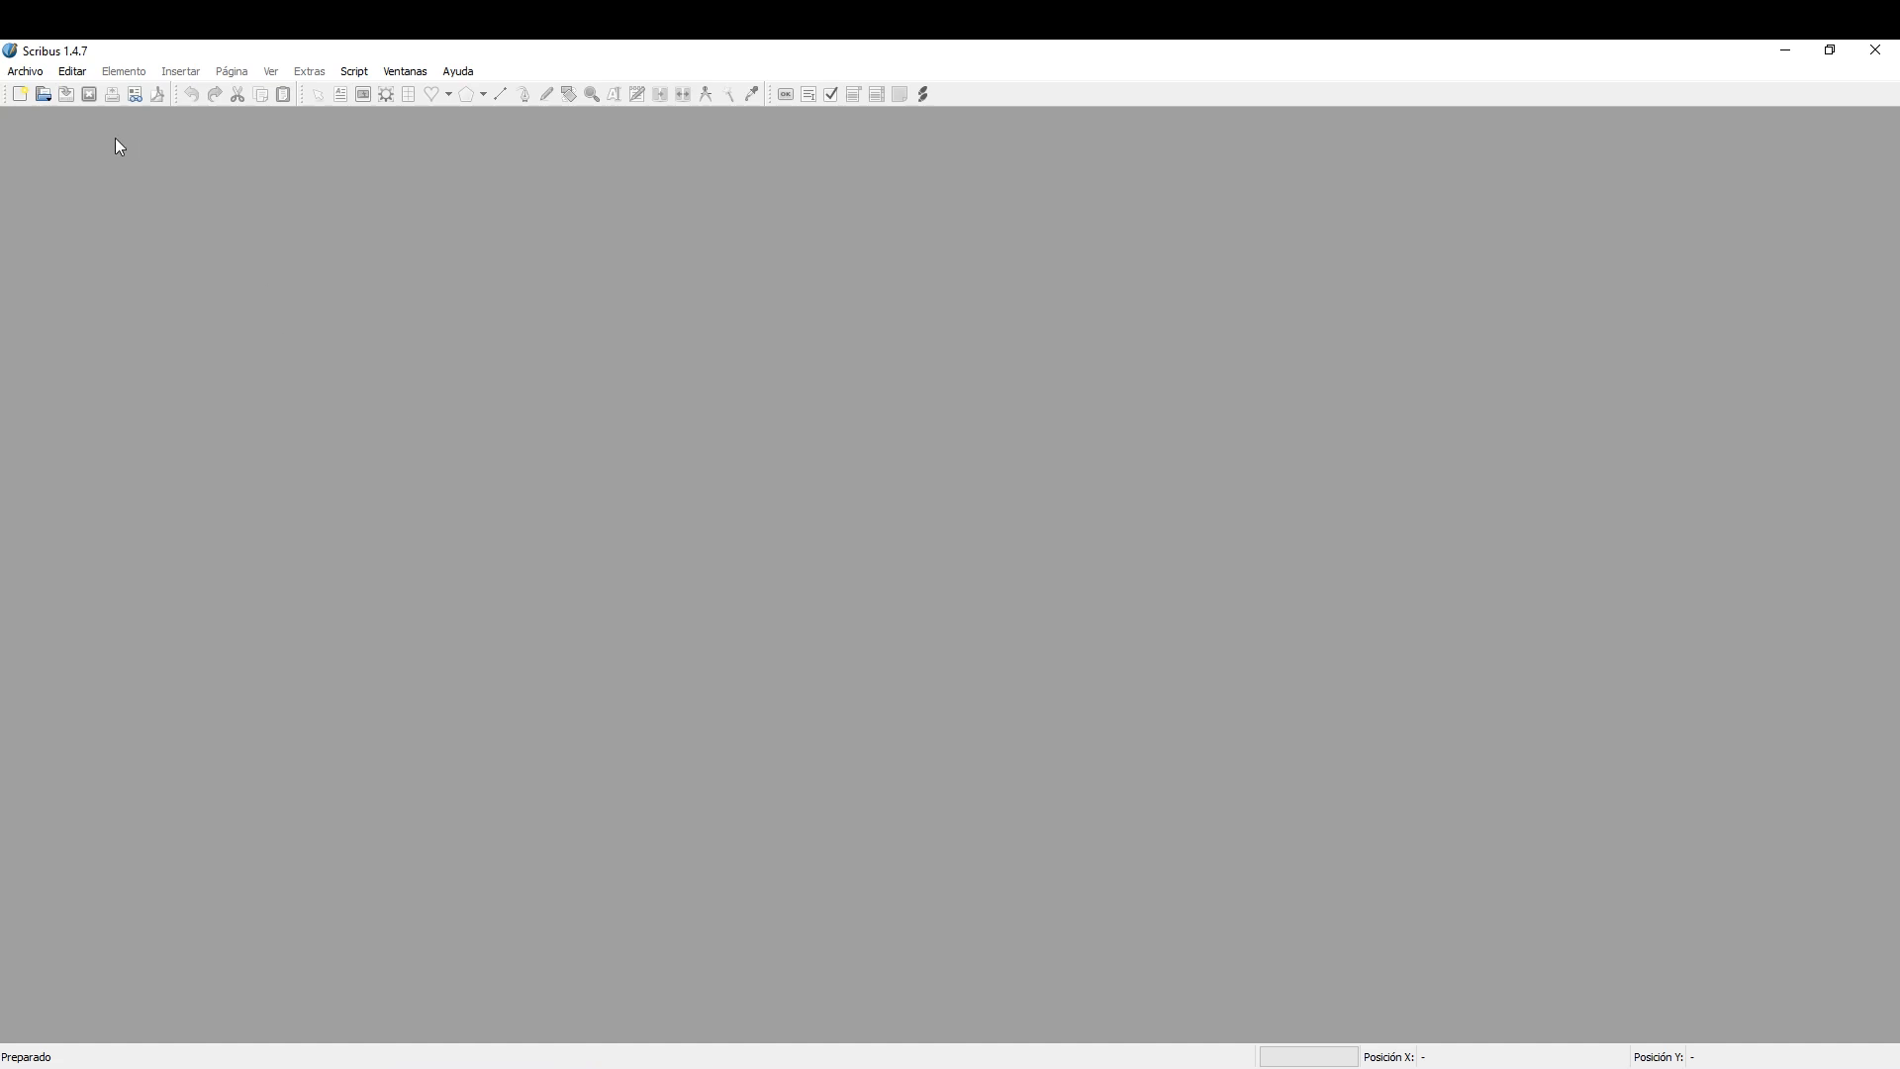
Browse the template gallery, looking at Brochure_1, Bokeh and the Folletos and boletines categories, and dismiss it without creating a document.
click(27, 73)
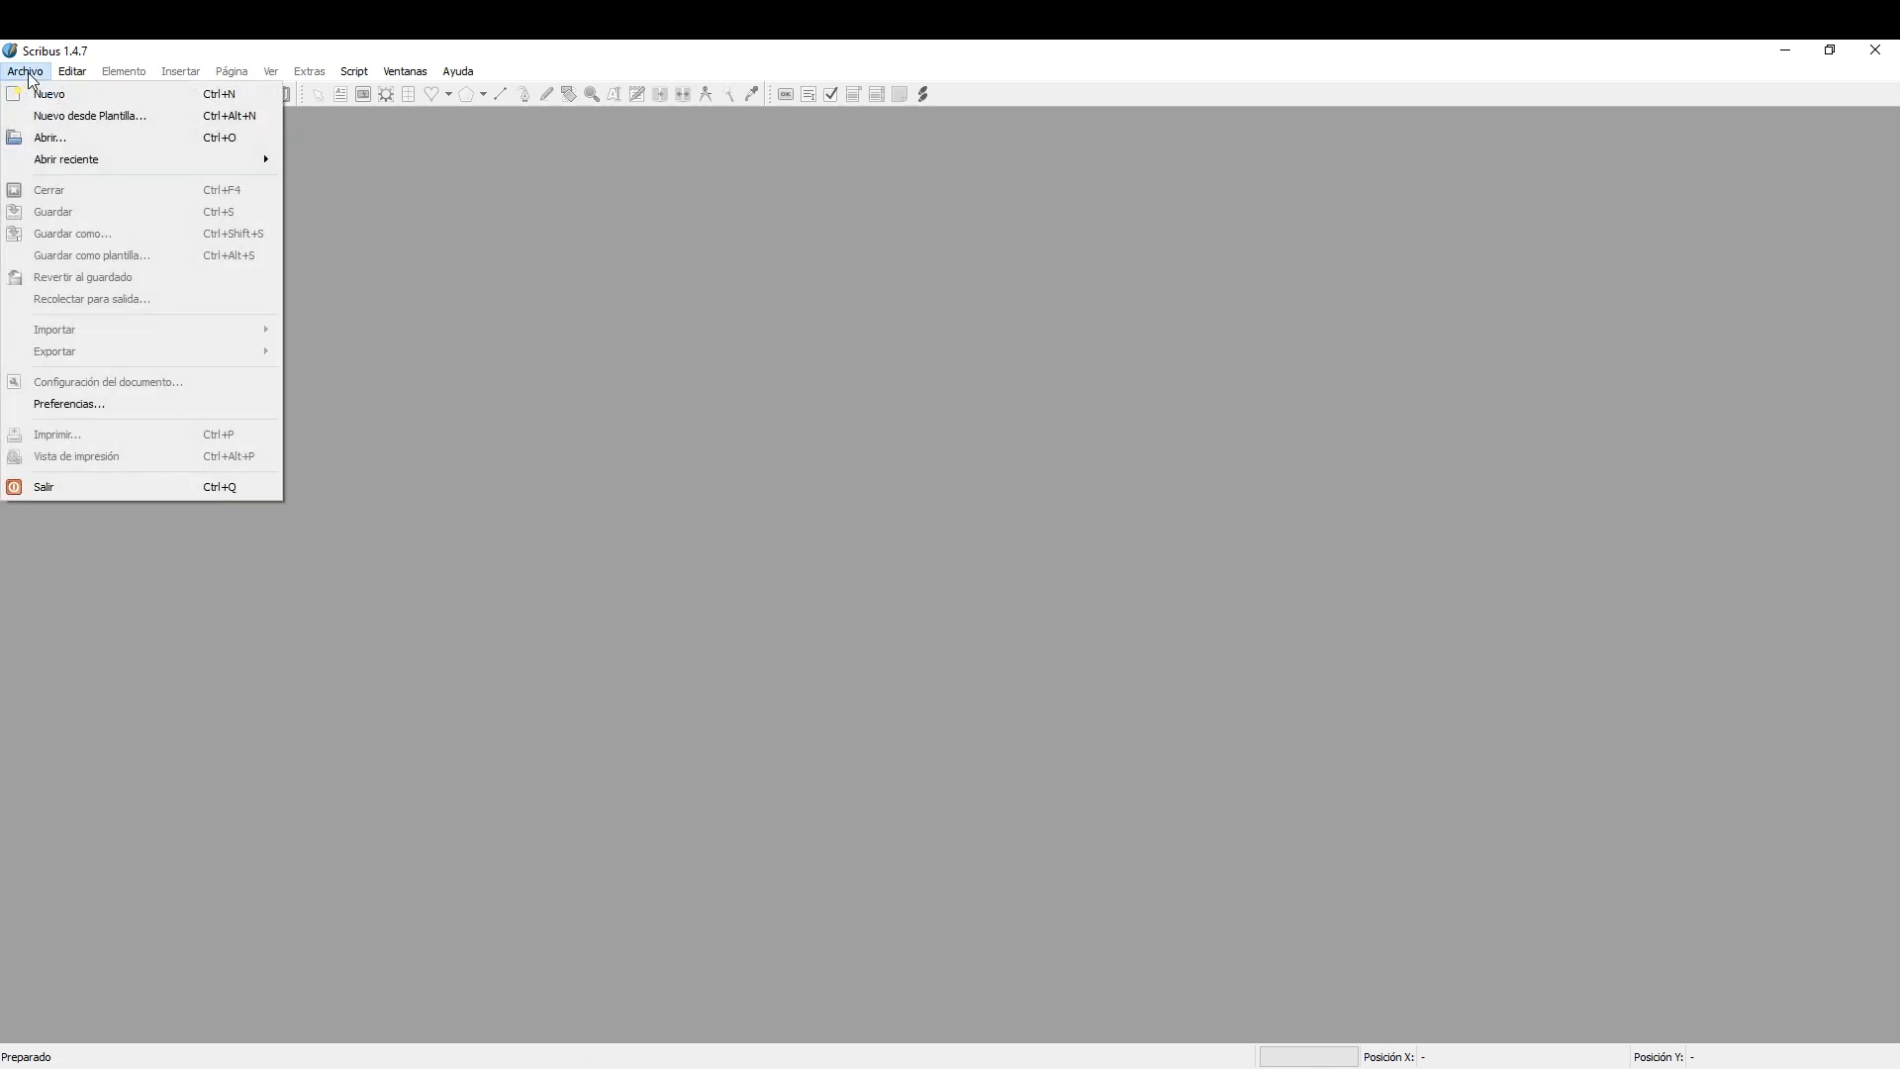
click(89, 115)
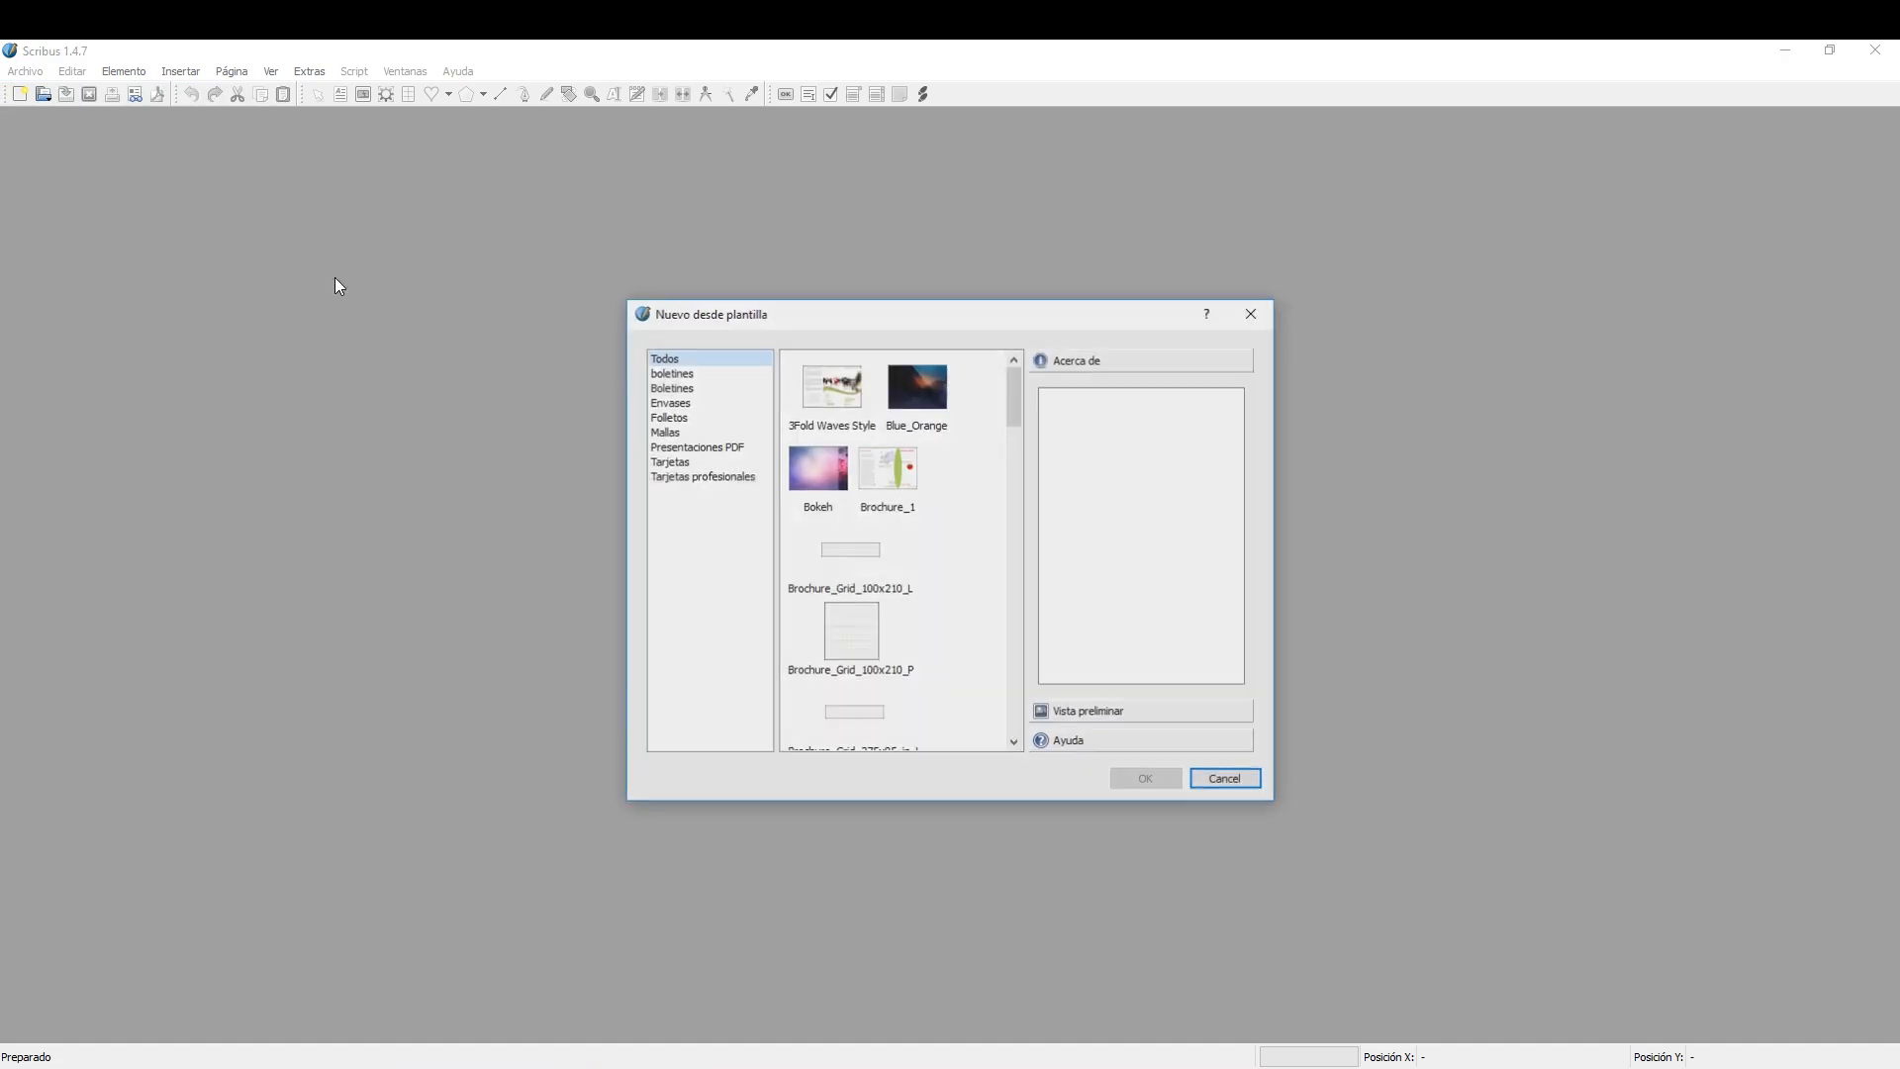
click(843, 389)
click(905, 483)
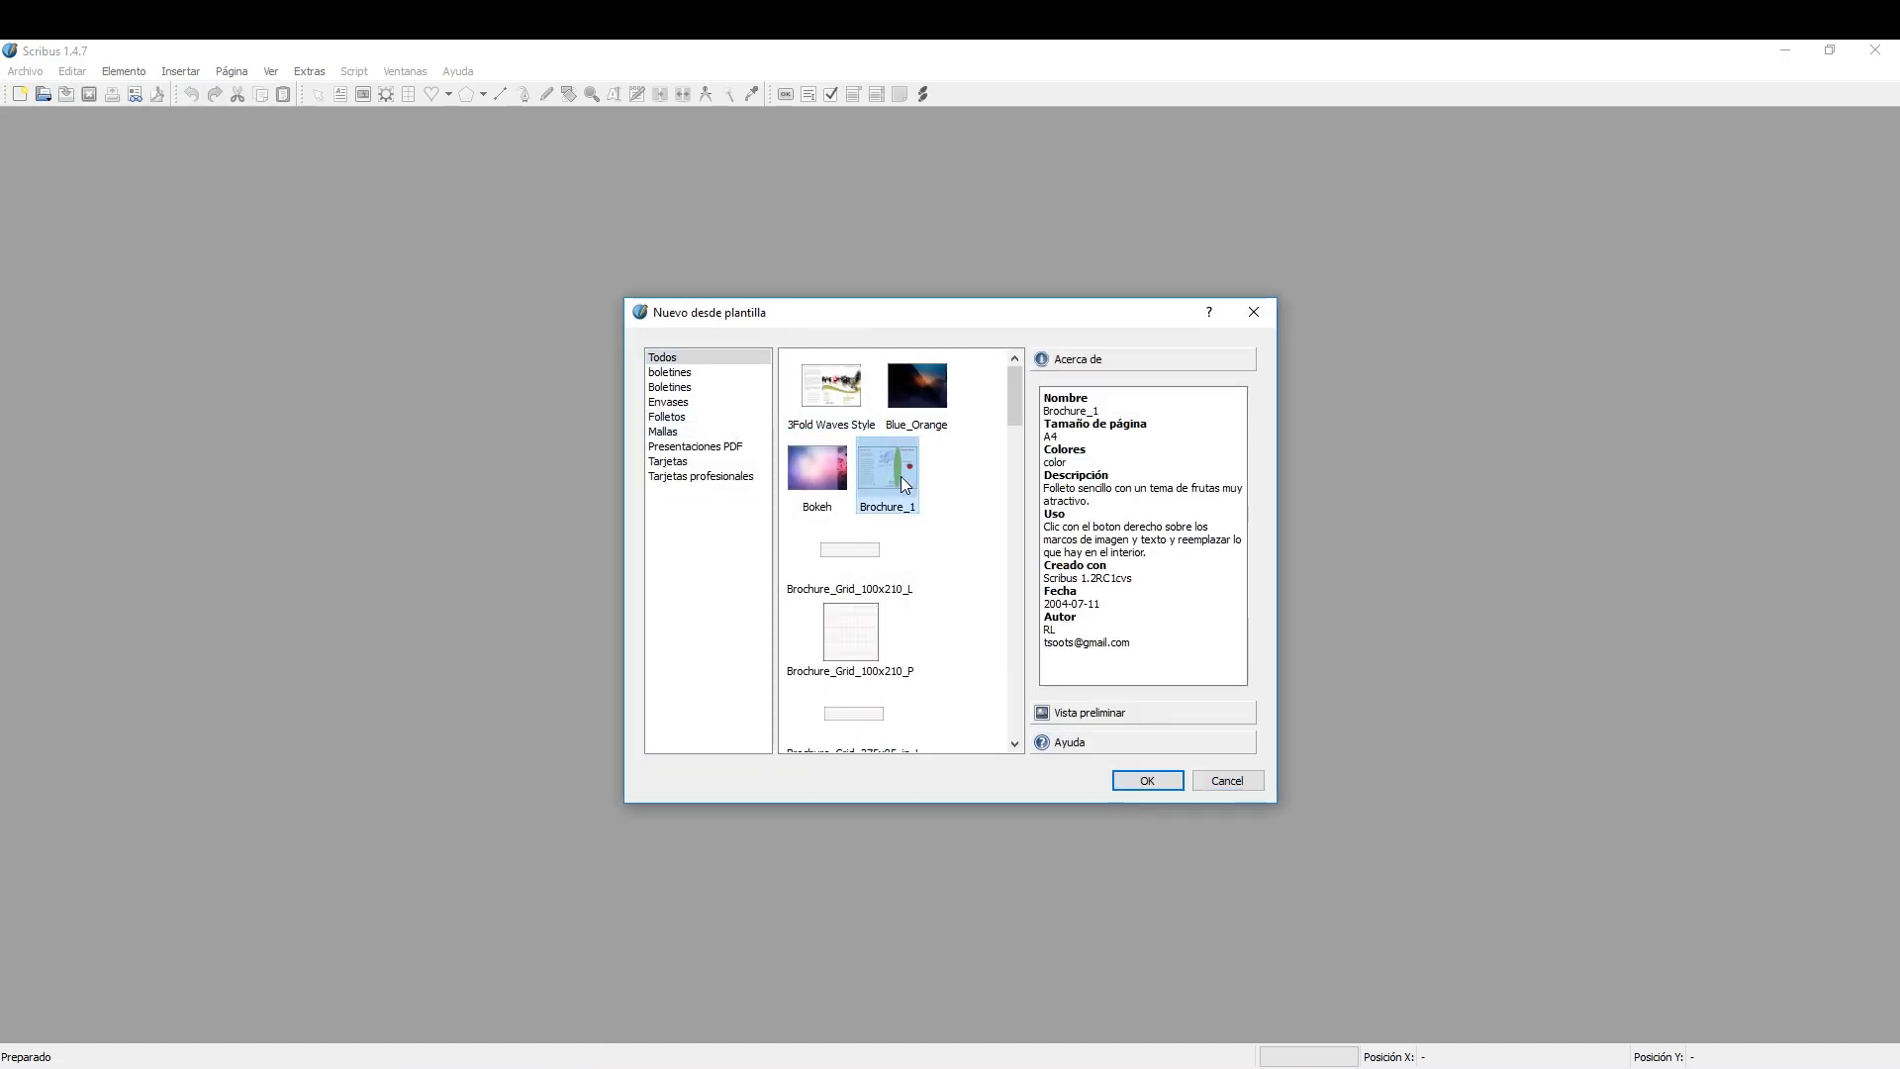
click(806, 477)
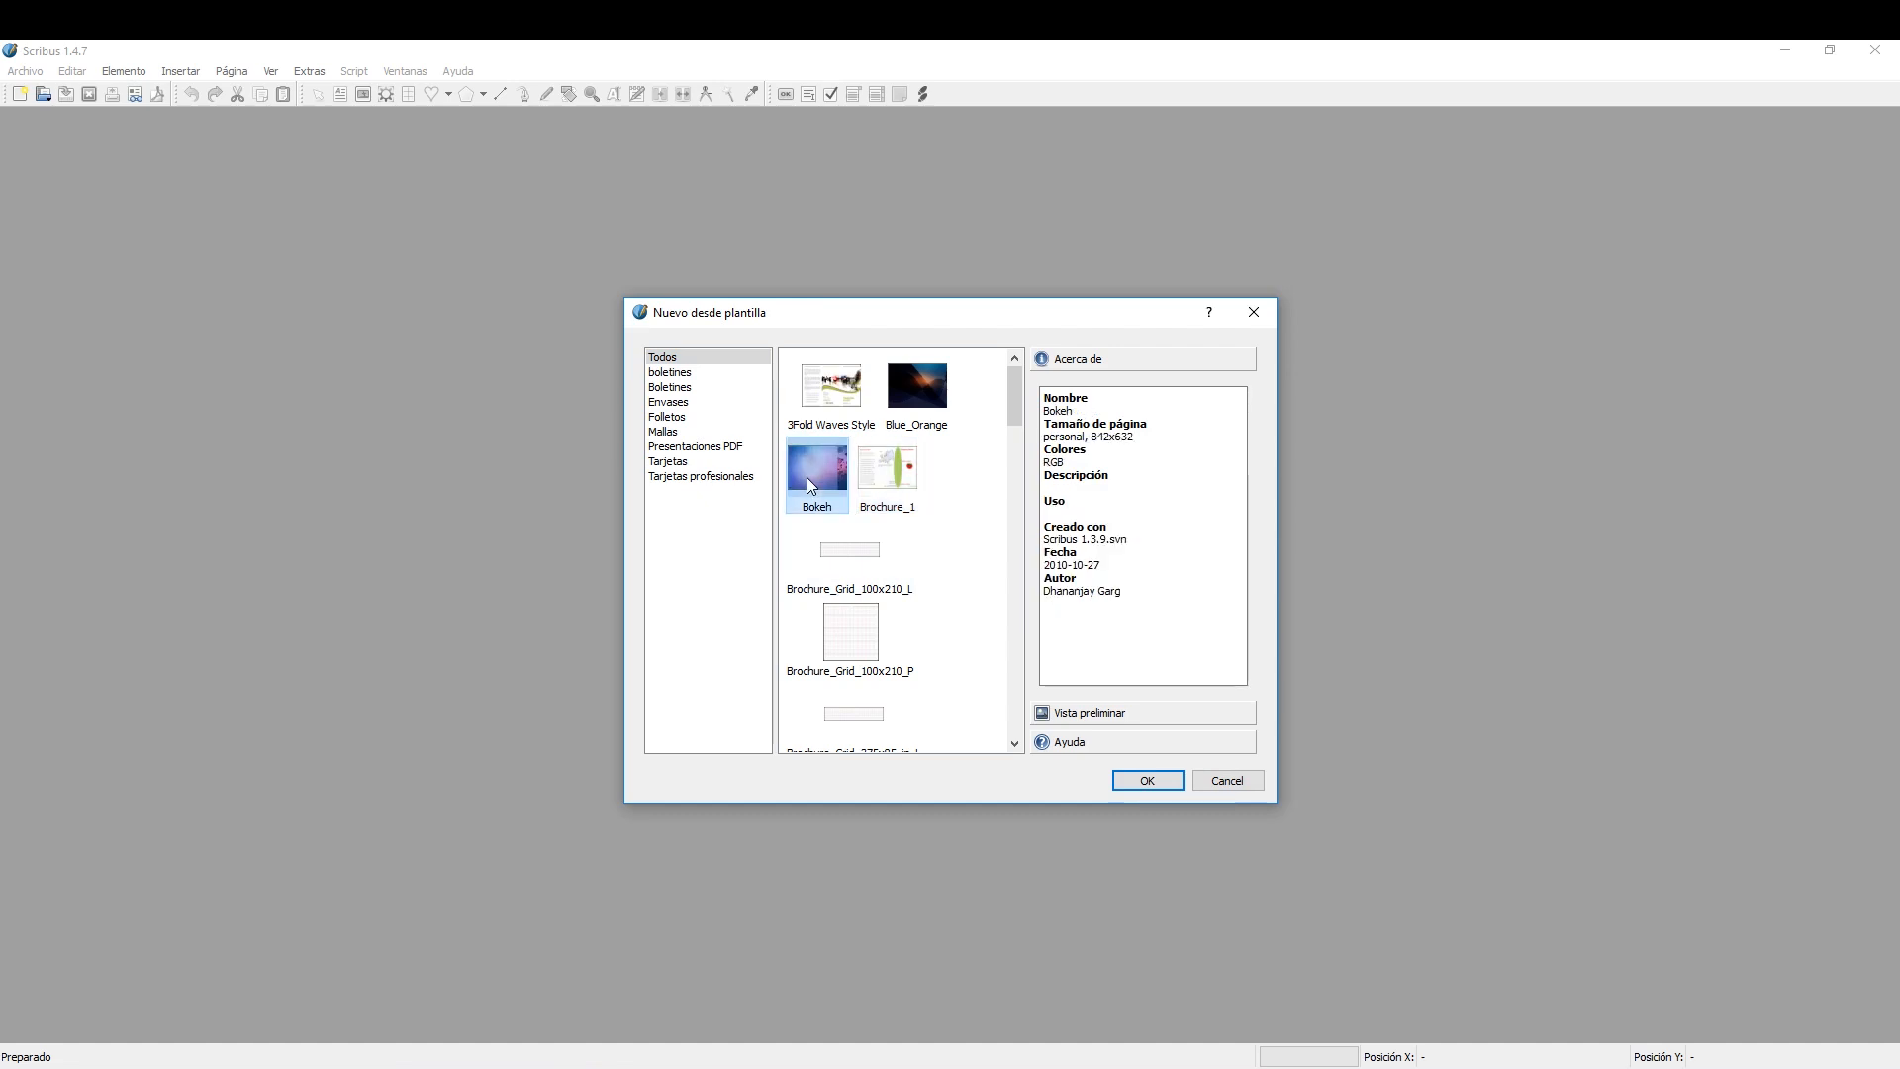
click(666, 416)
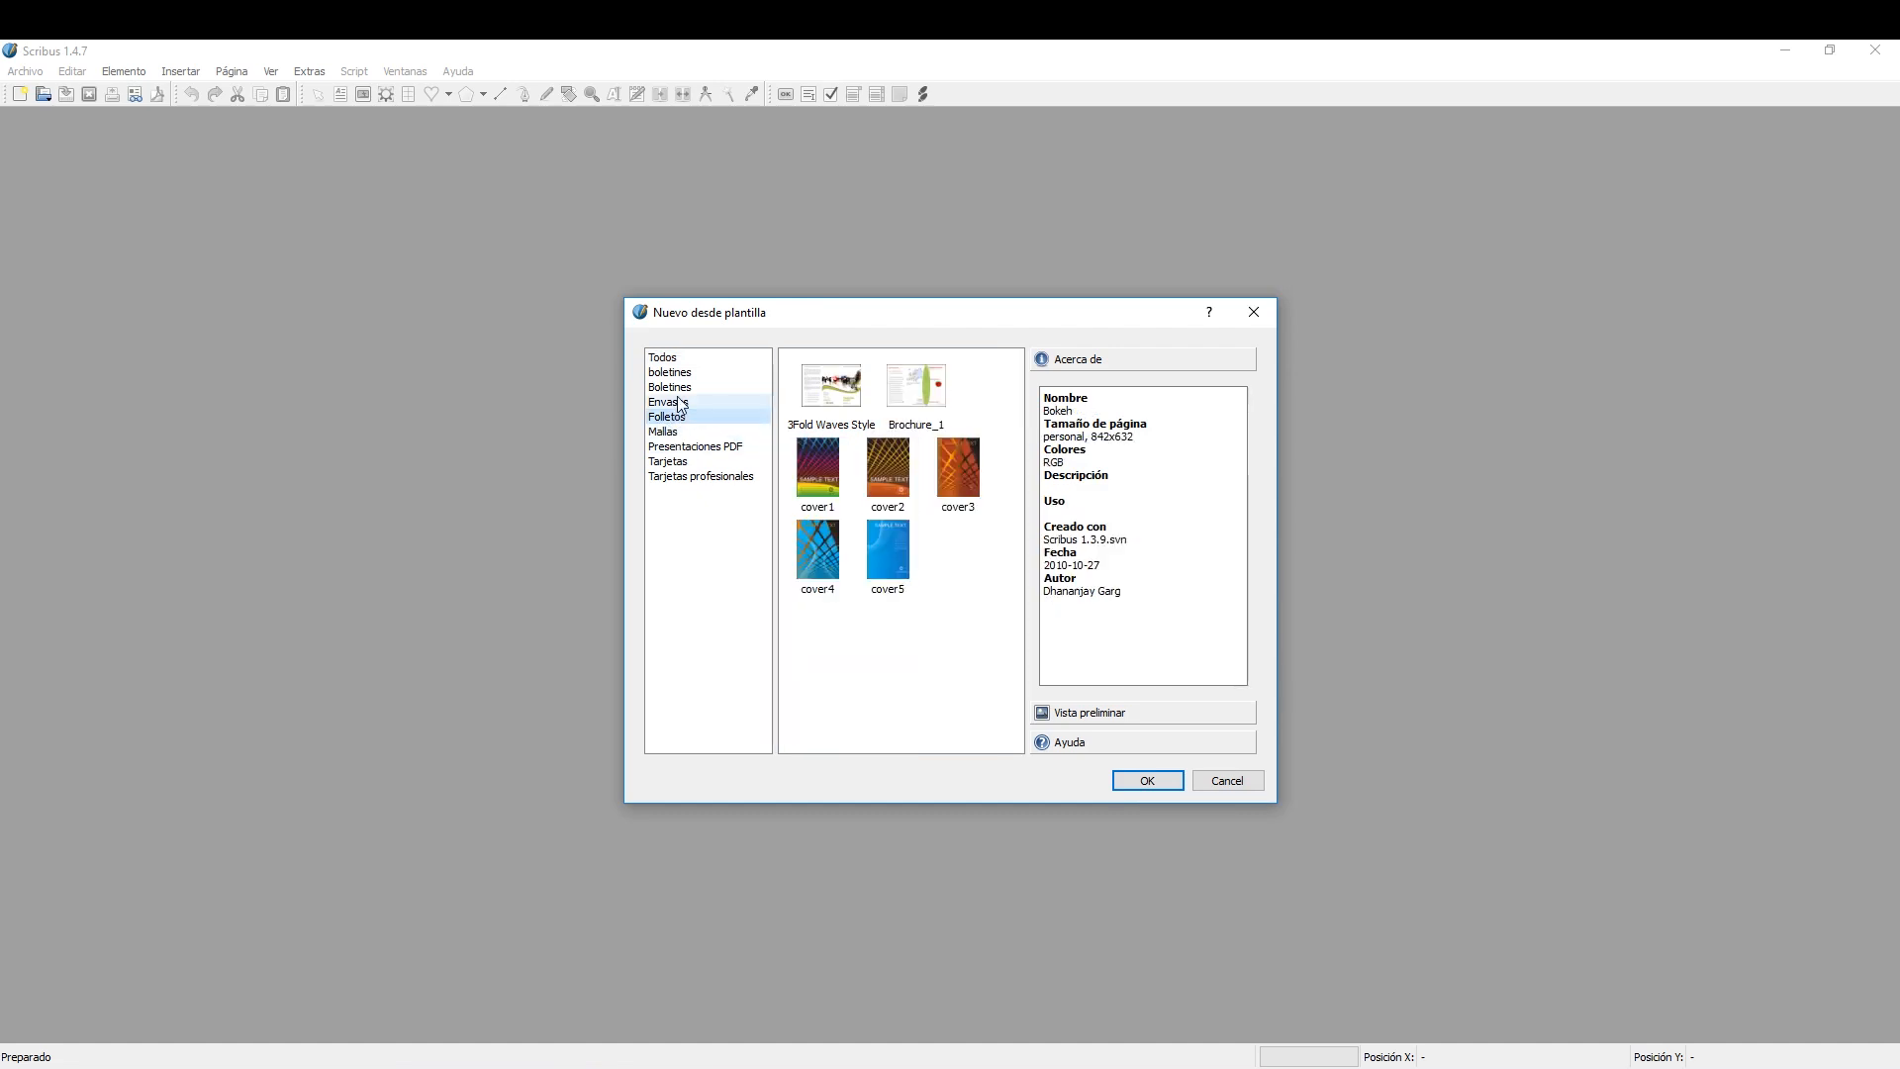
click(678, 403)
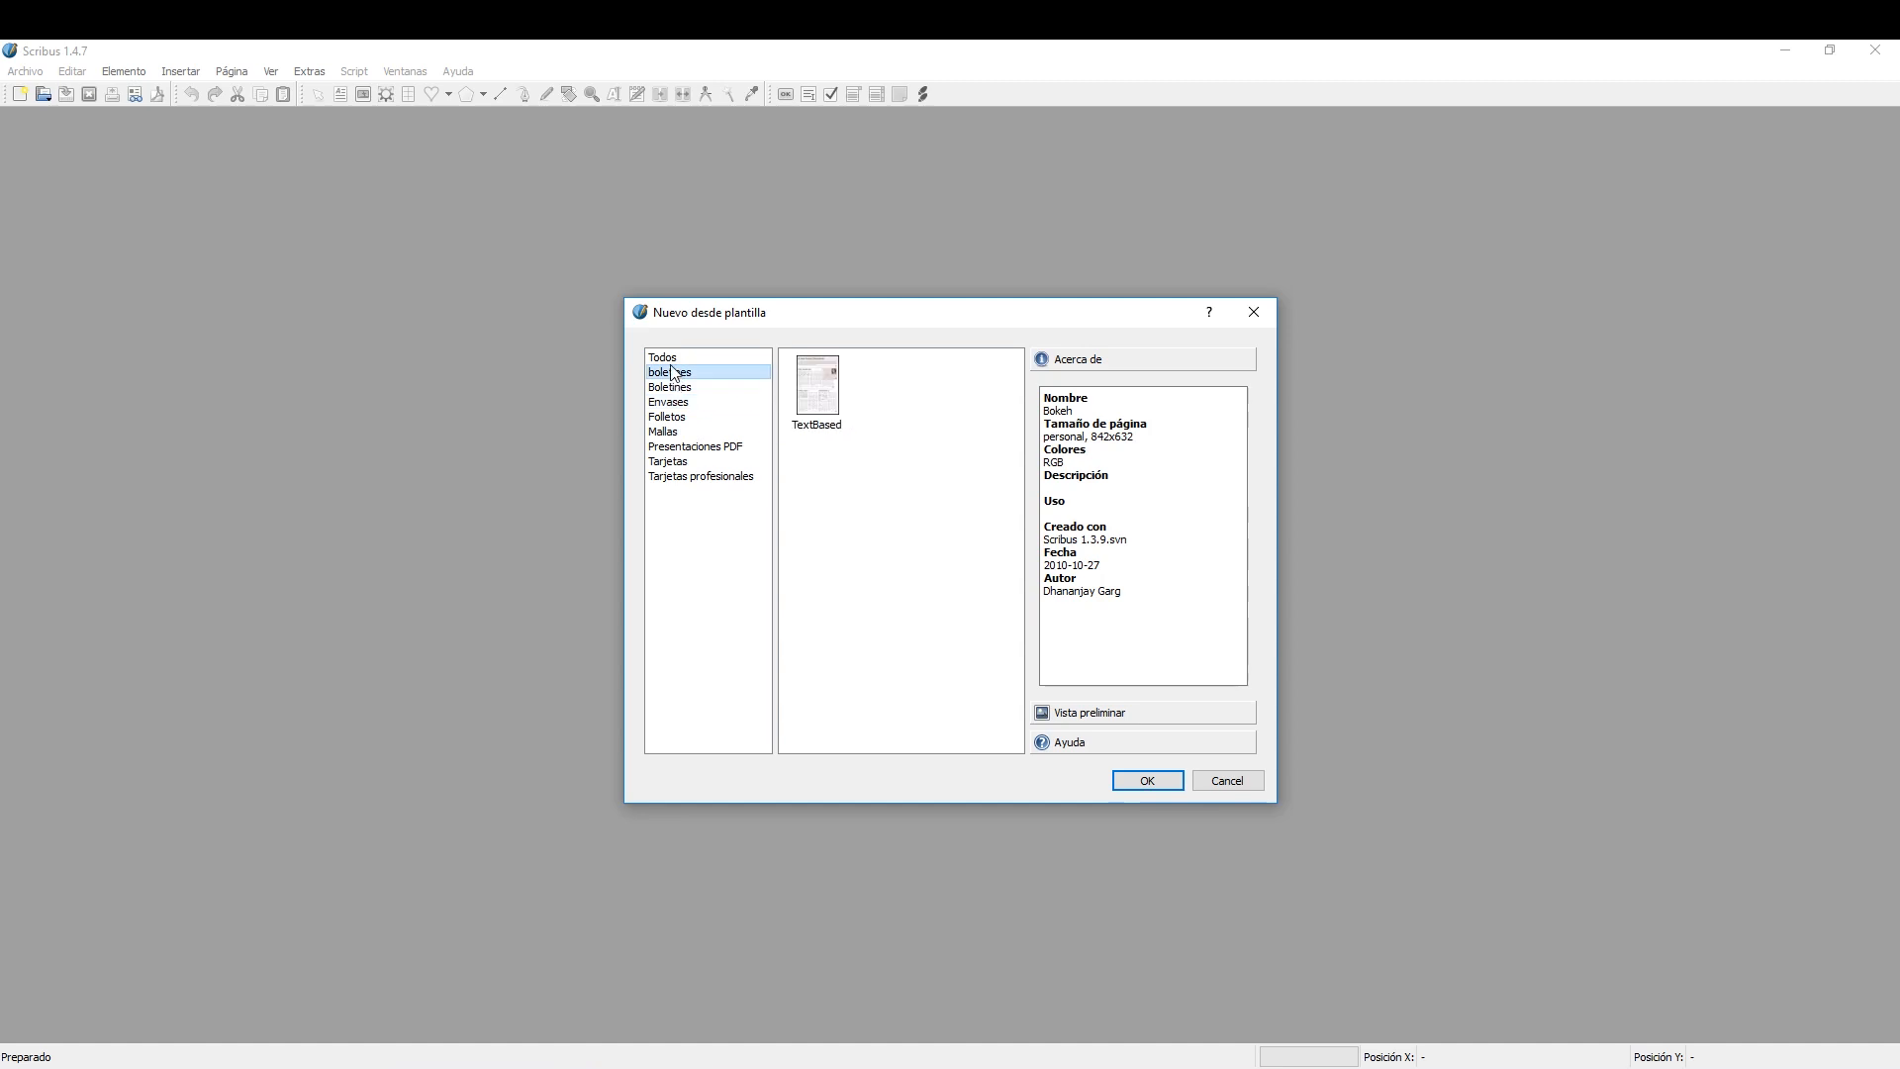
click(663, 357)
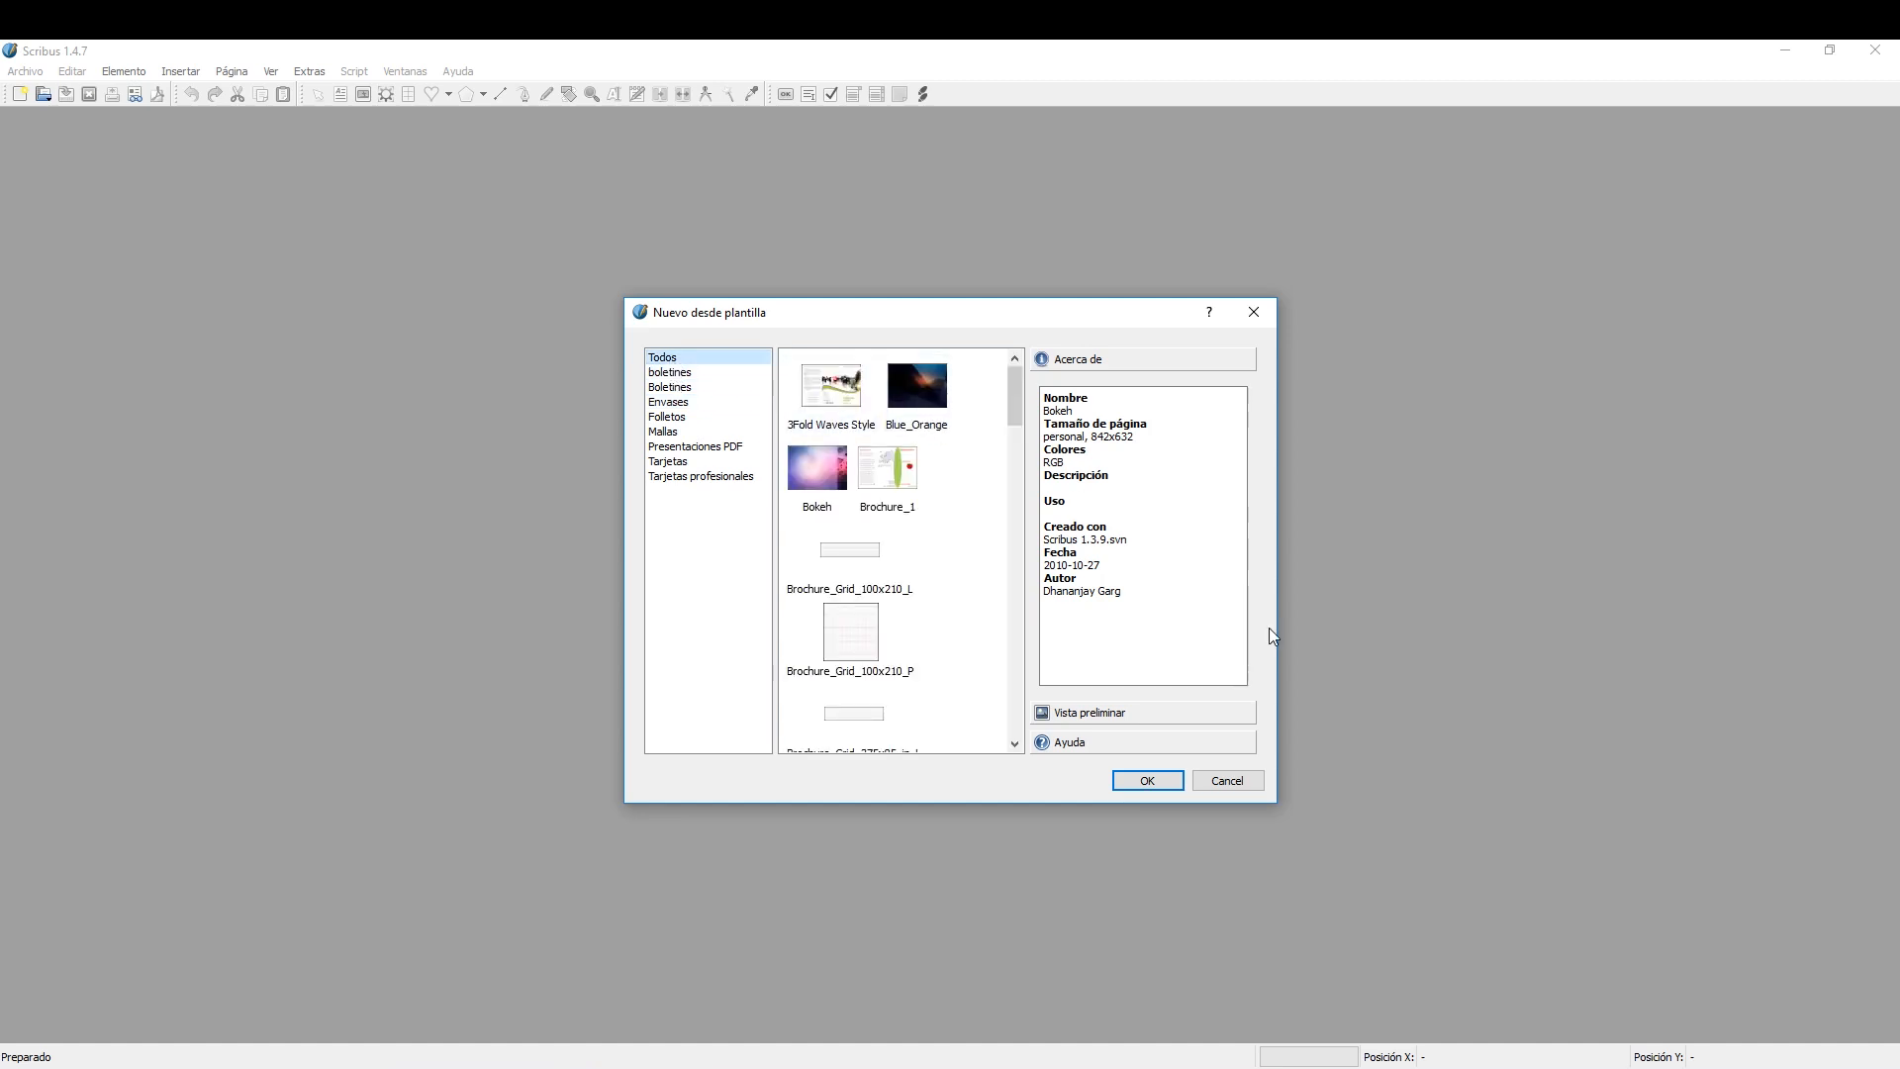
click(1235, 784)
Start a new document with the Tríptico layout, one A4 page and Apaisado orientation.
click(27, 75)
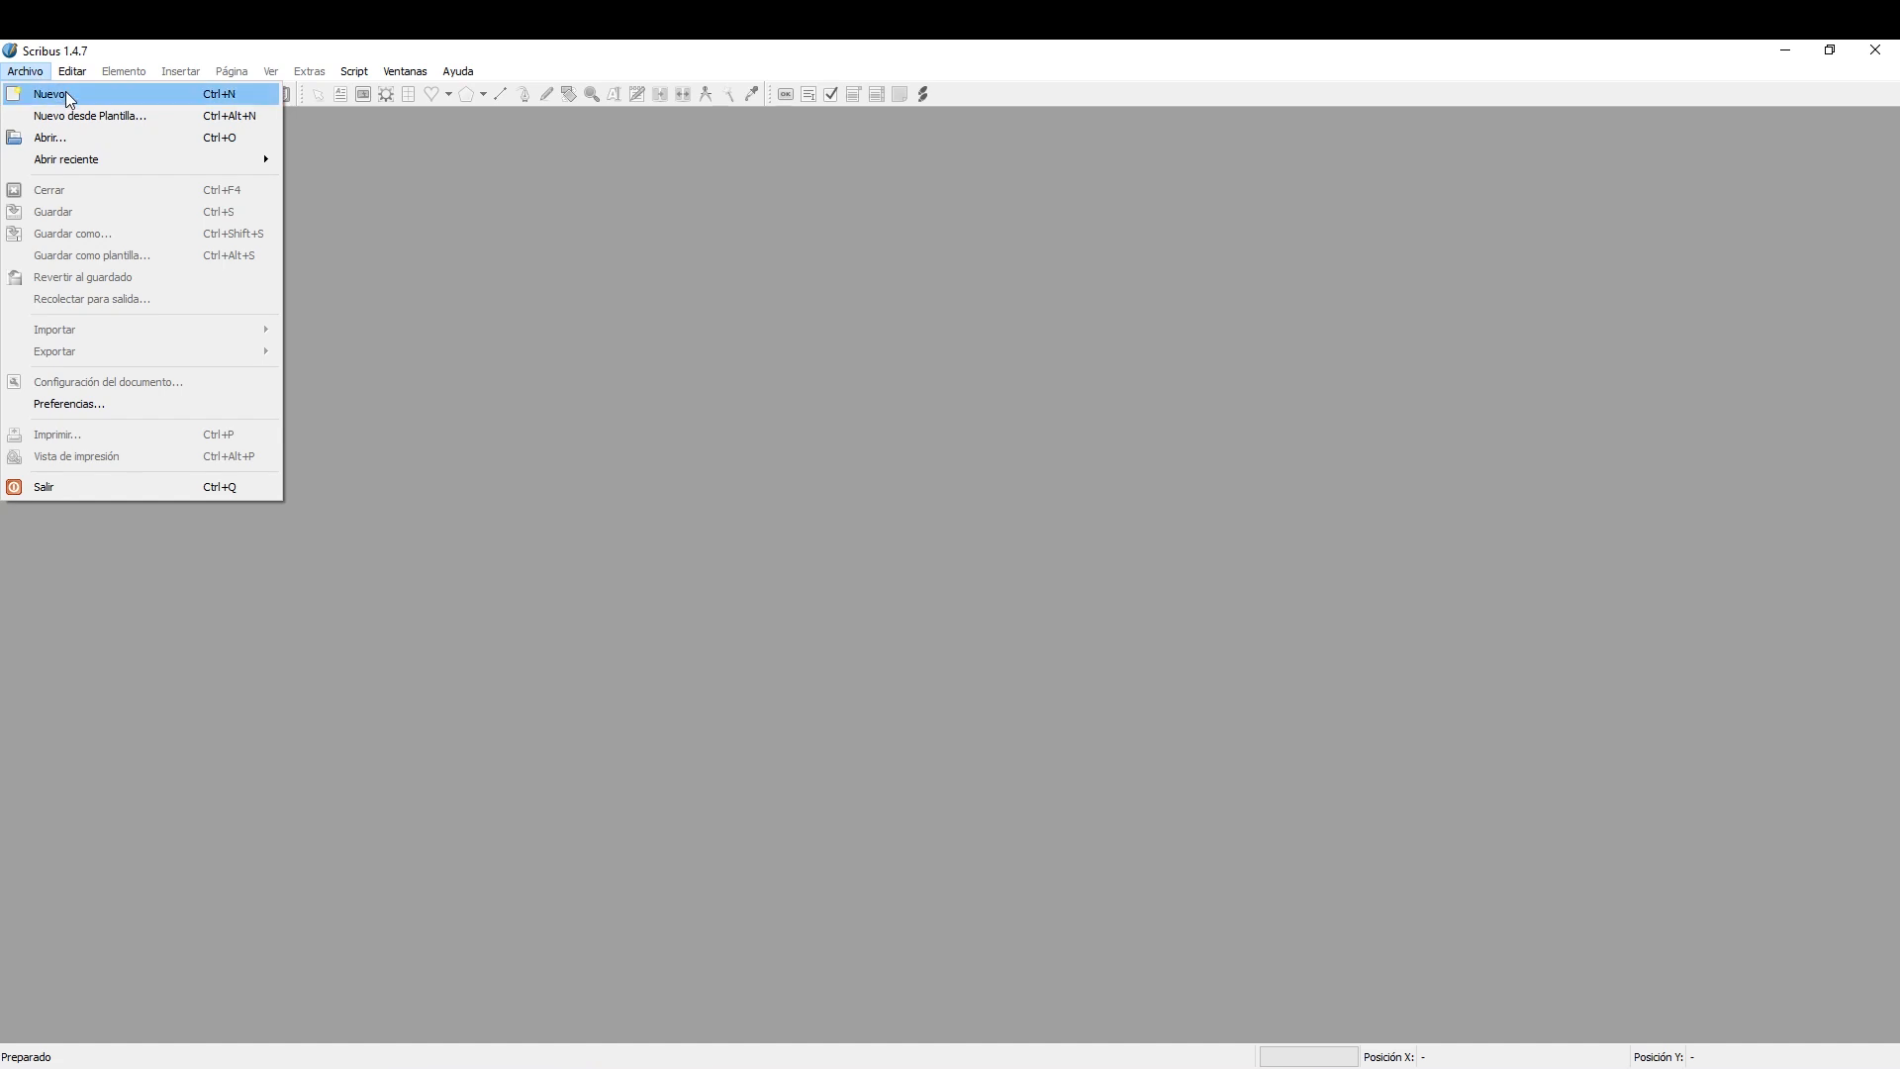
click(65, 93)
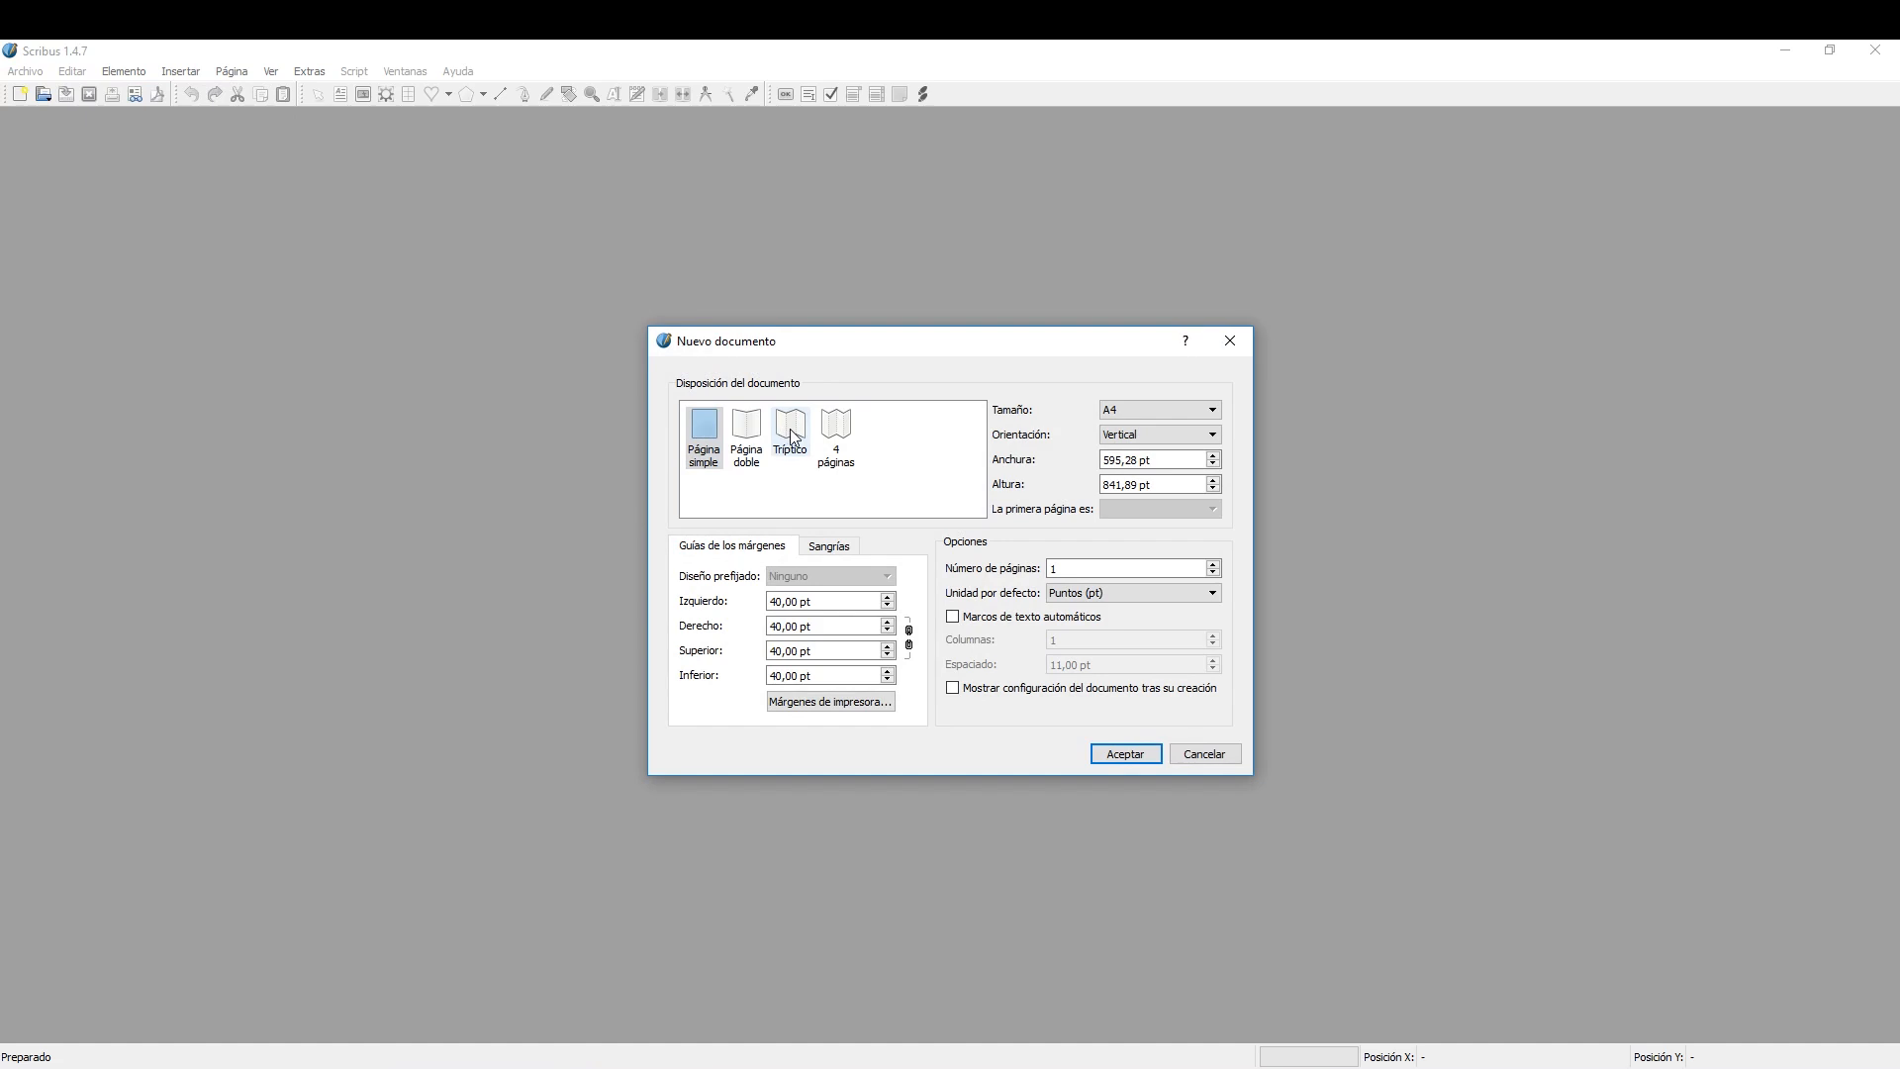
click(792, 433)
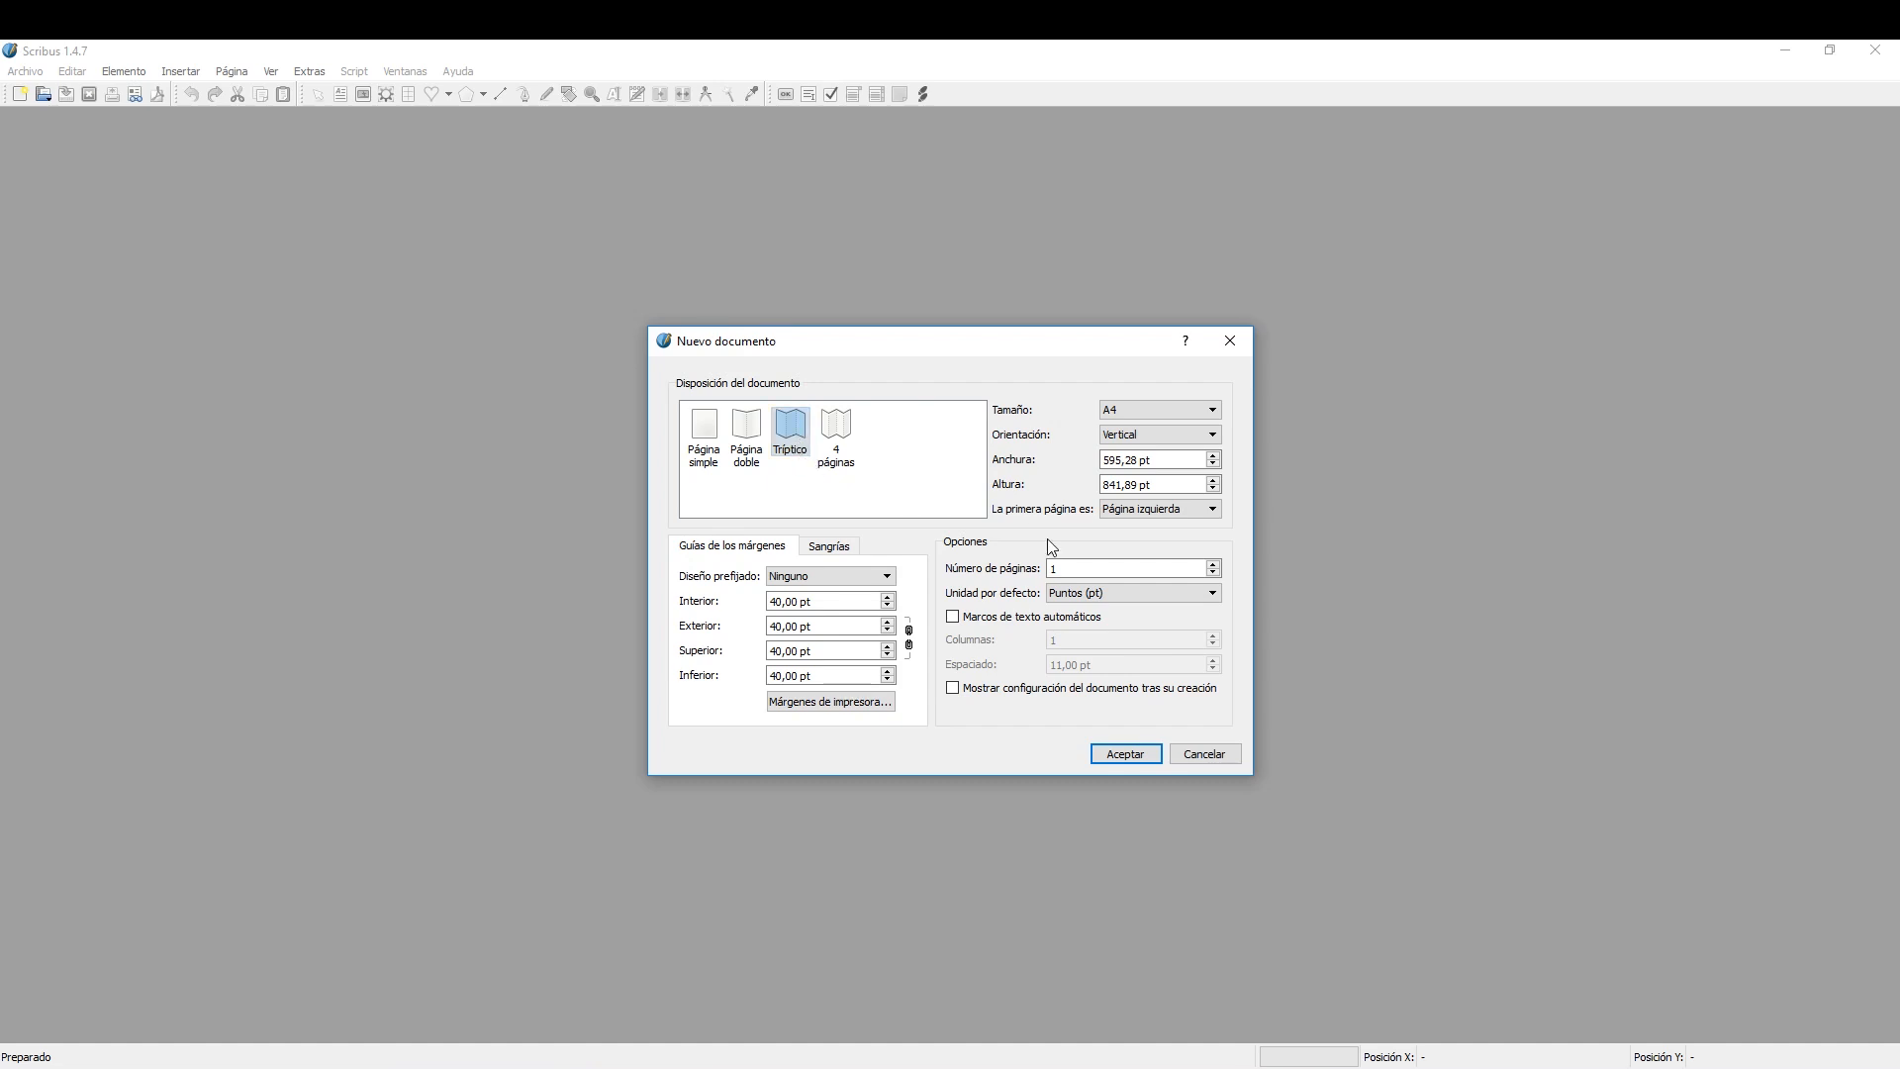
click(1072, 571)
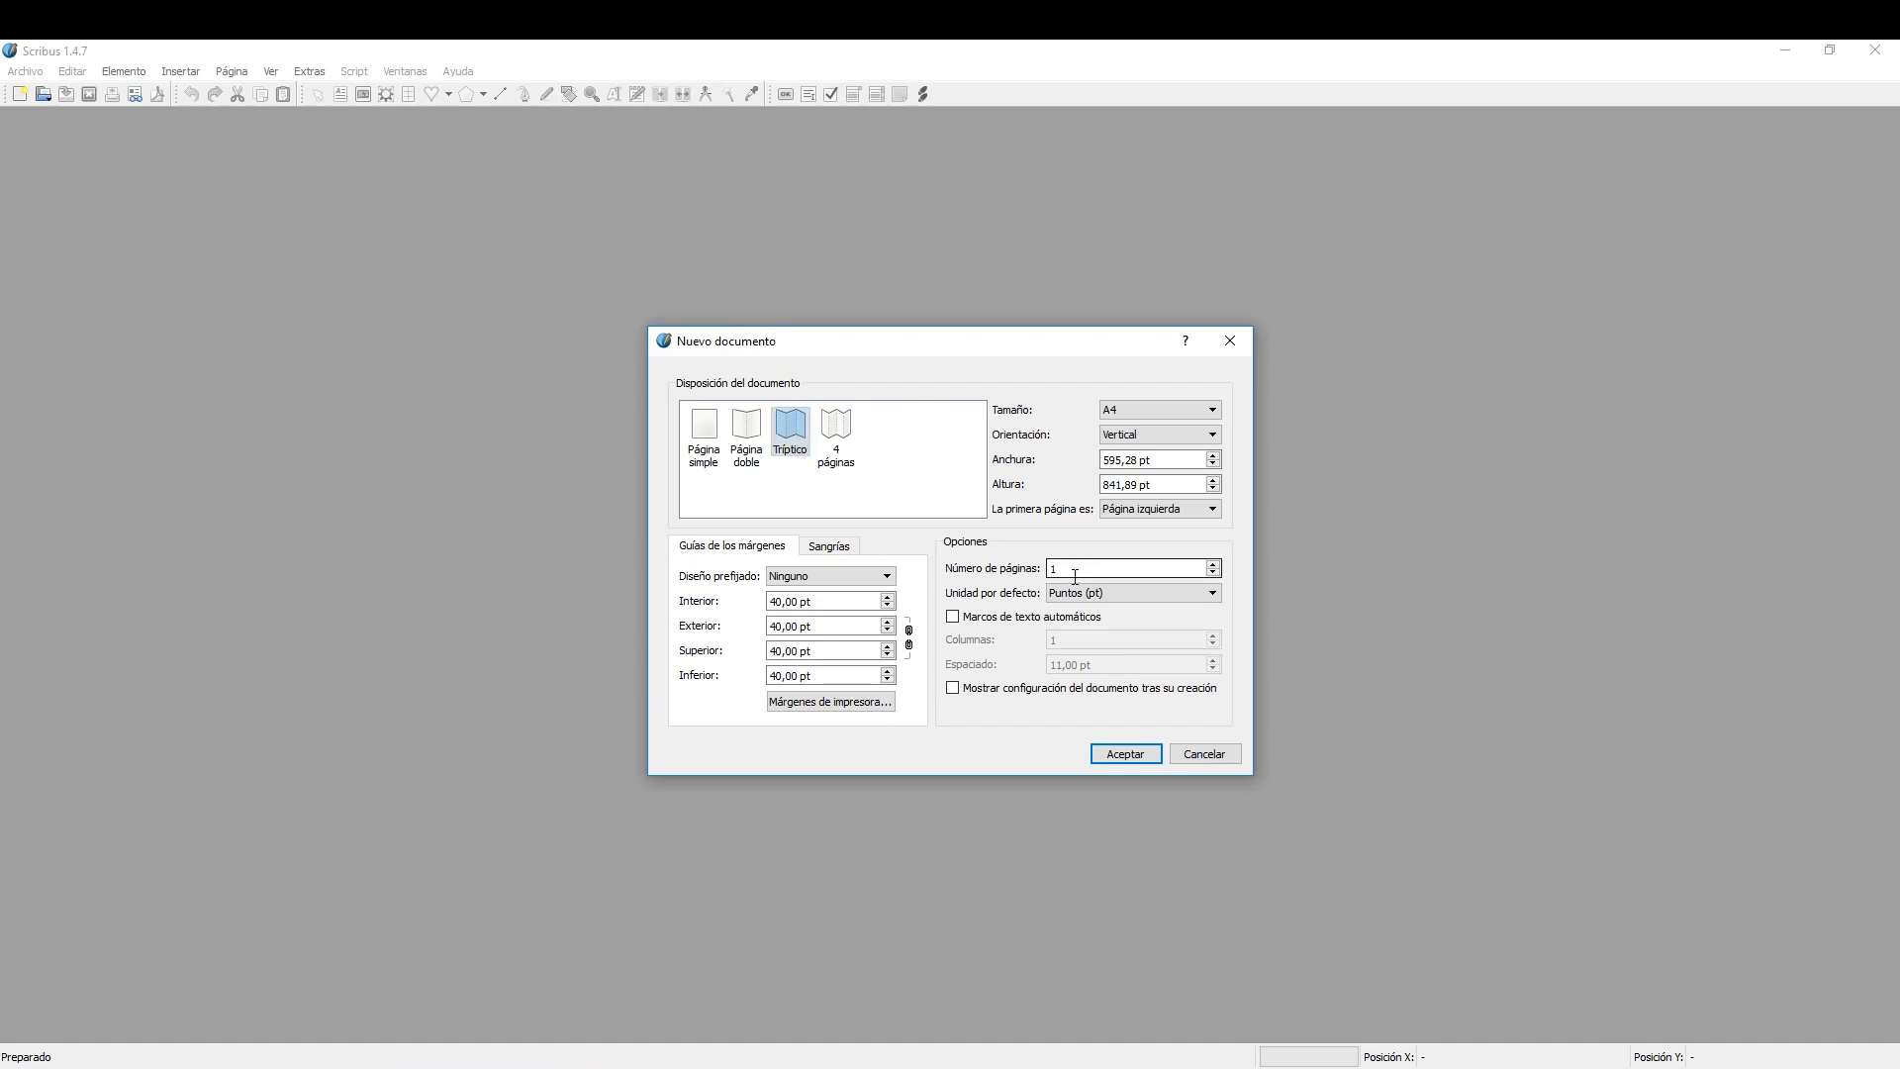
click(1154, 411)
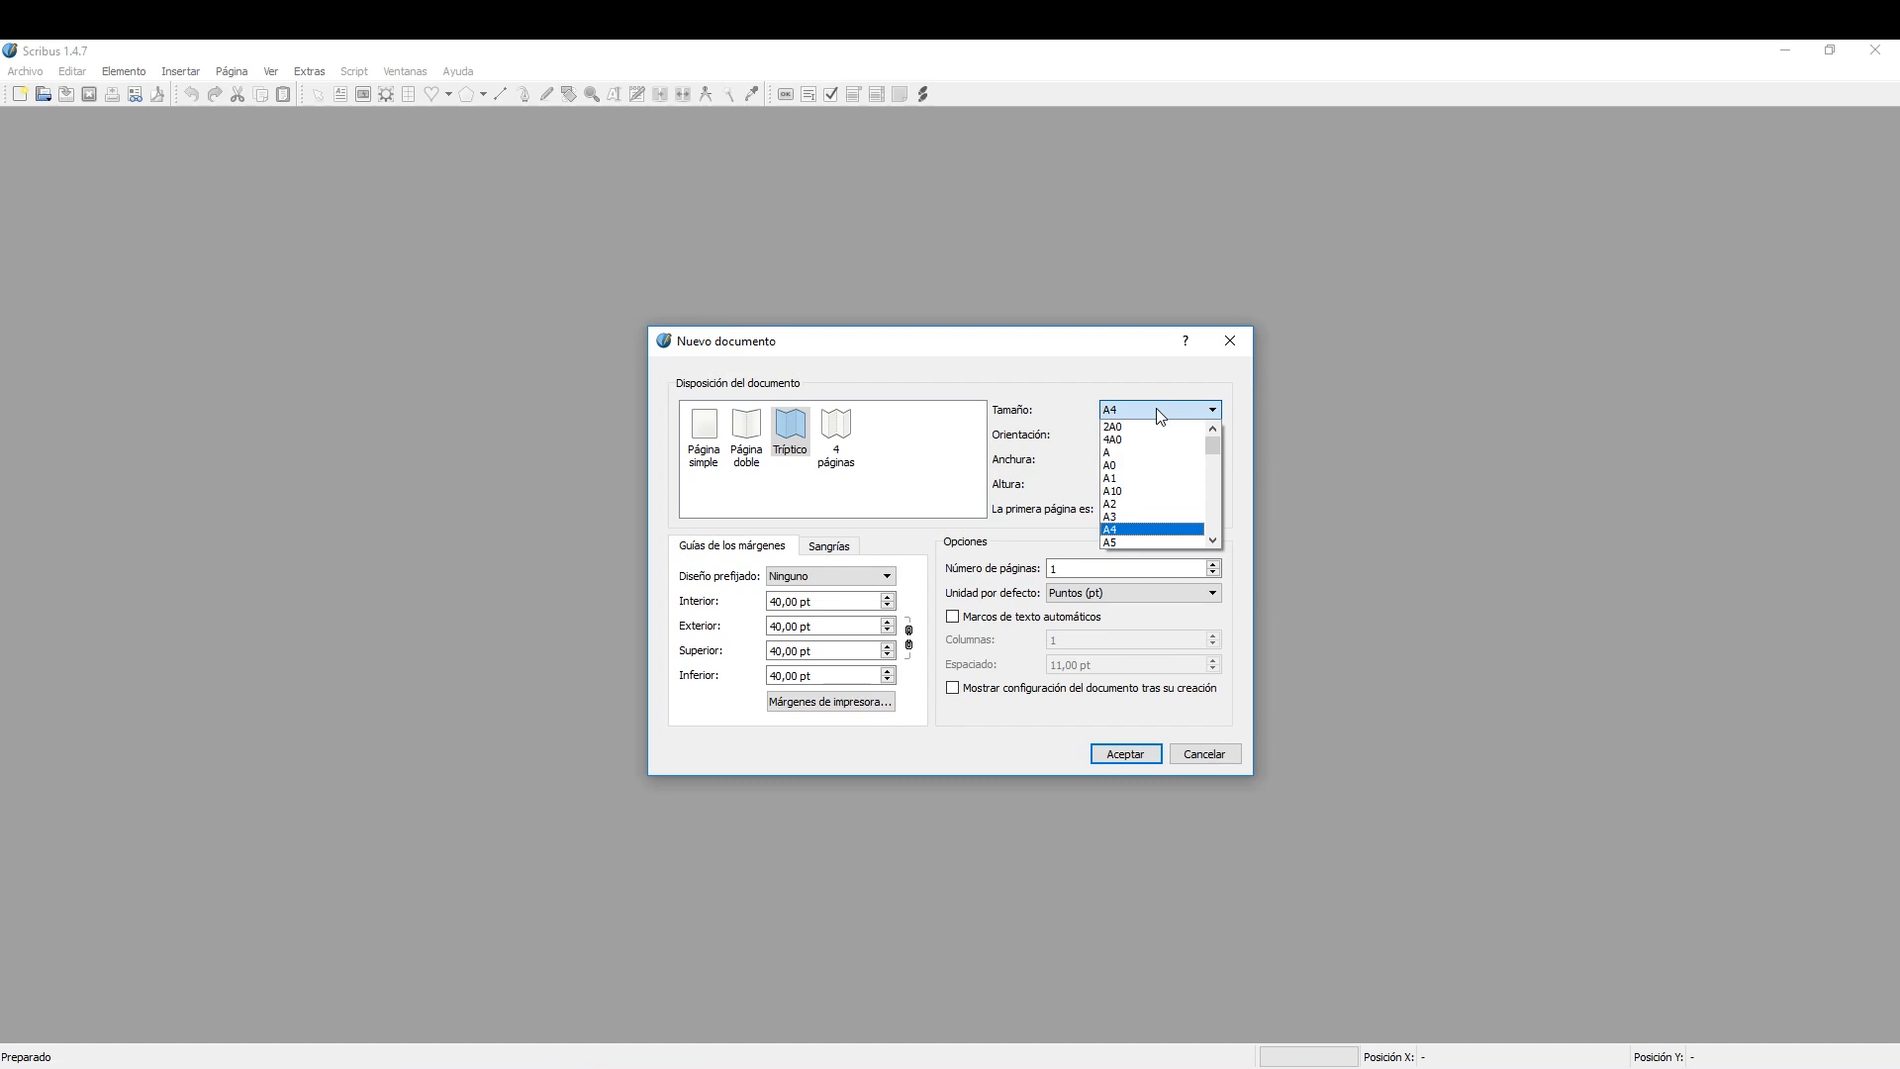
click(1156, 407)
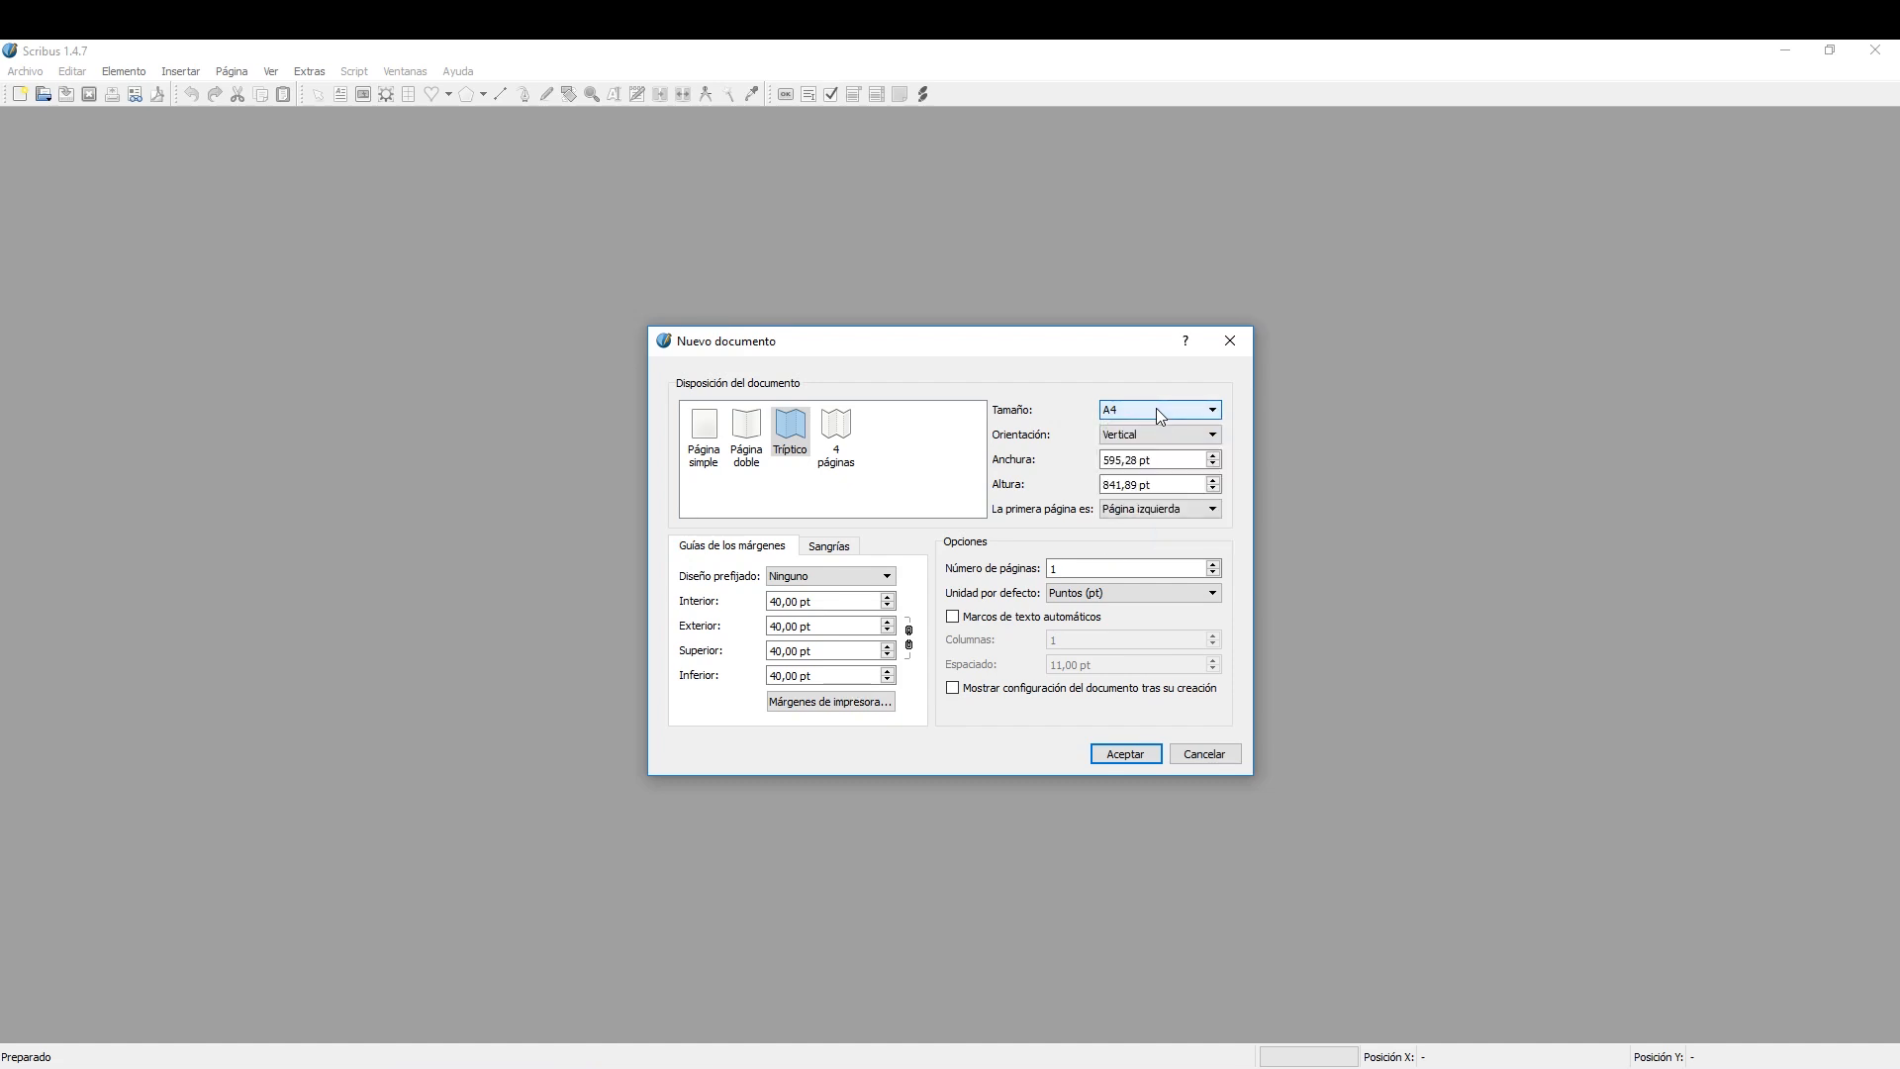
click(1160, 431)
click(1142, 460)
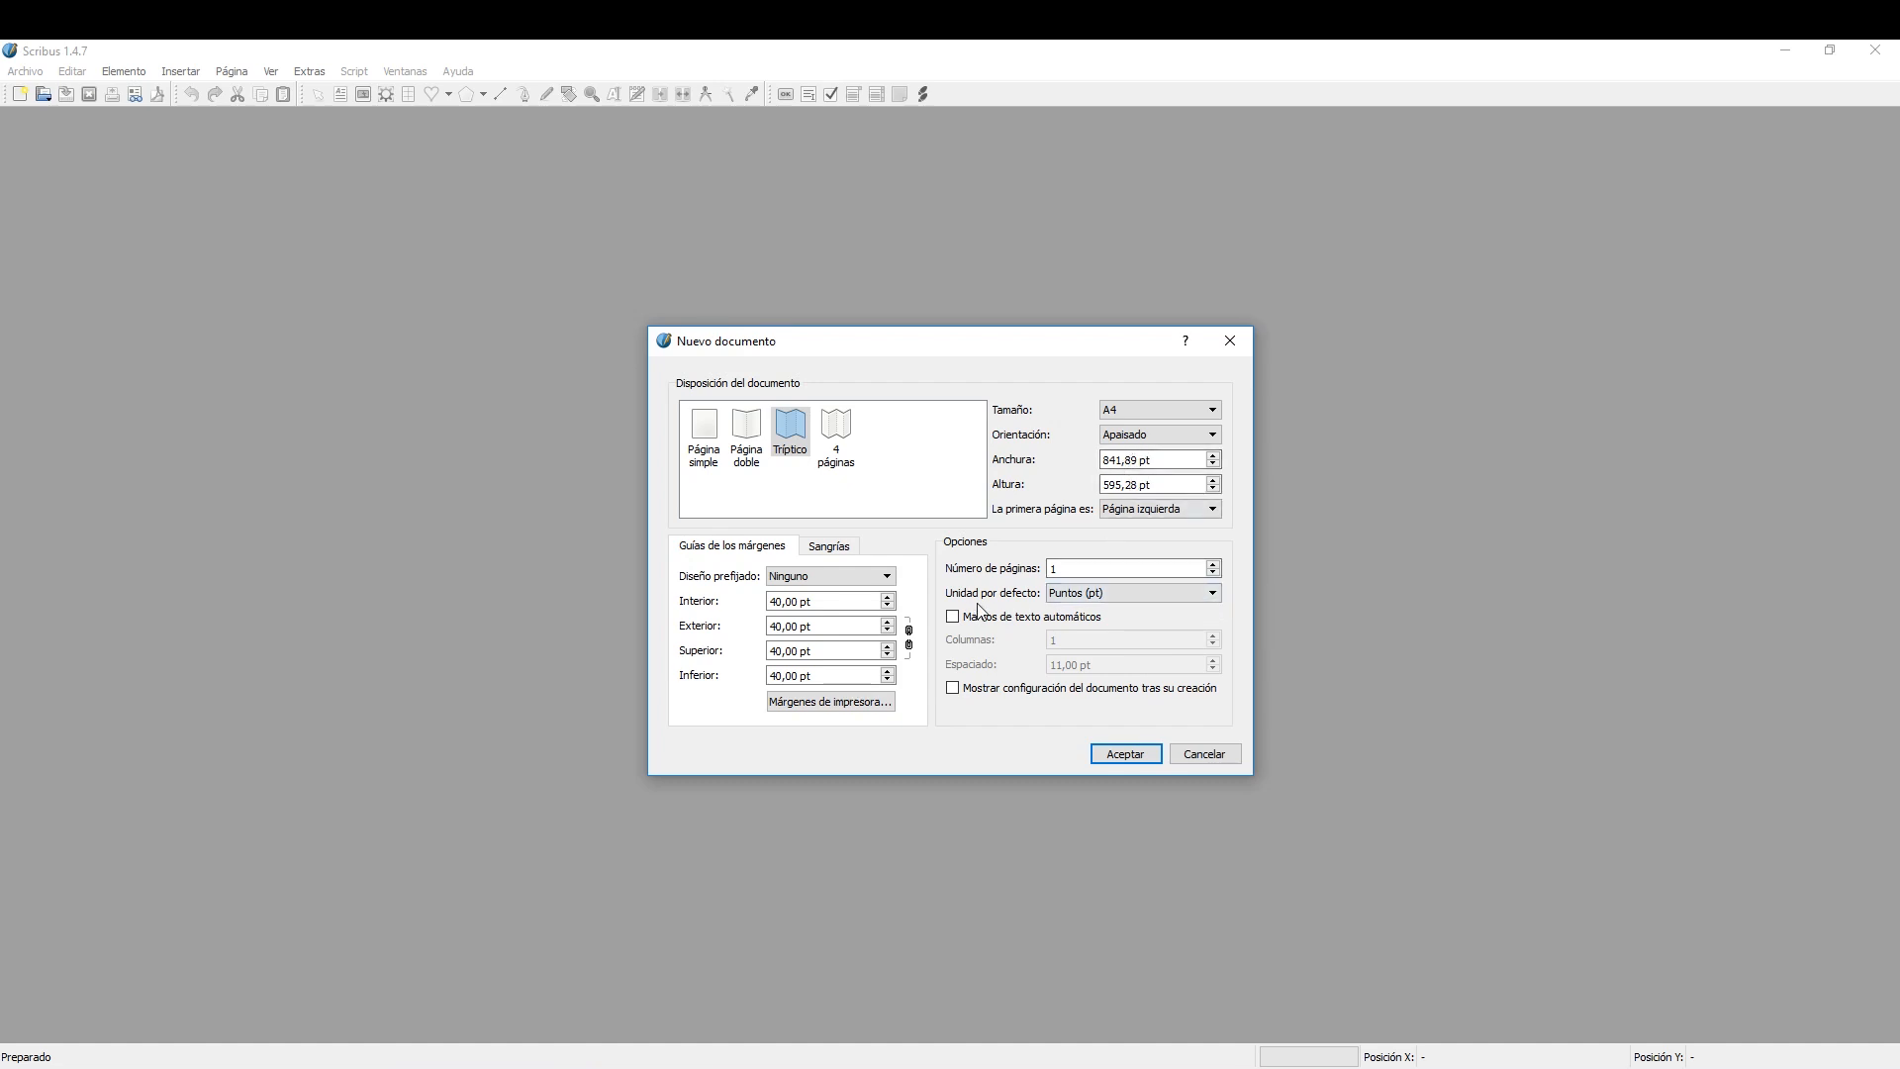
Set the default unit to Milímetros (mm), enable automatic text frames with 3 columns, and create the document.
click(1131, 596)
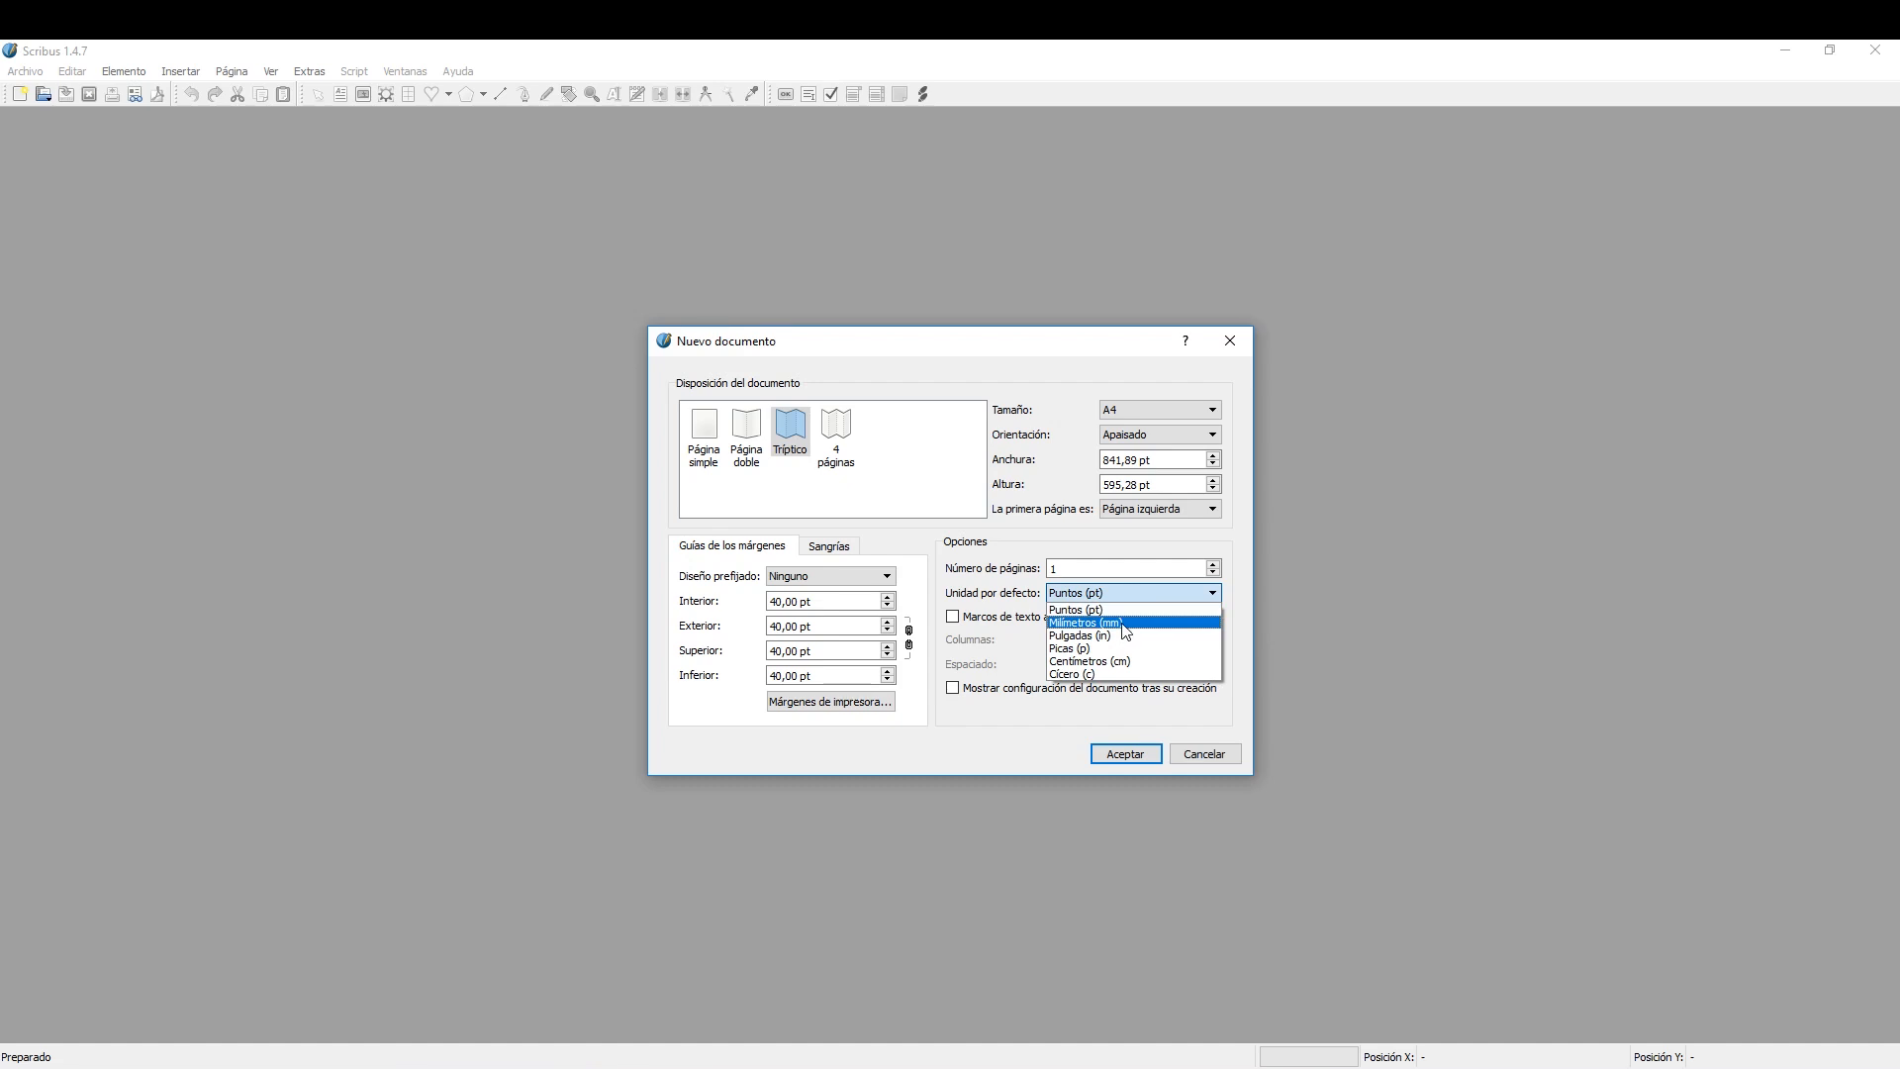
click(1125, 624)
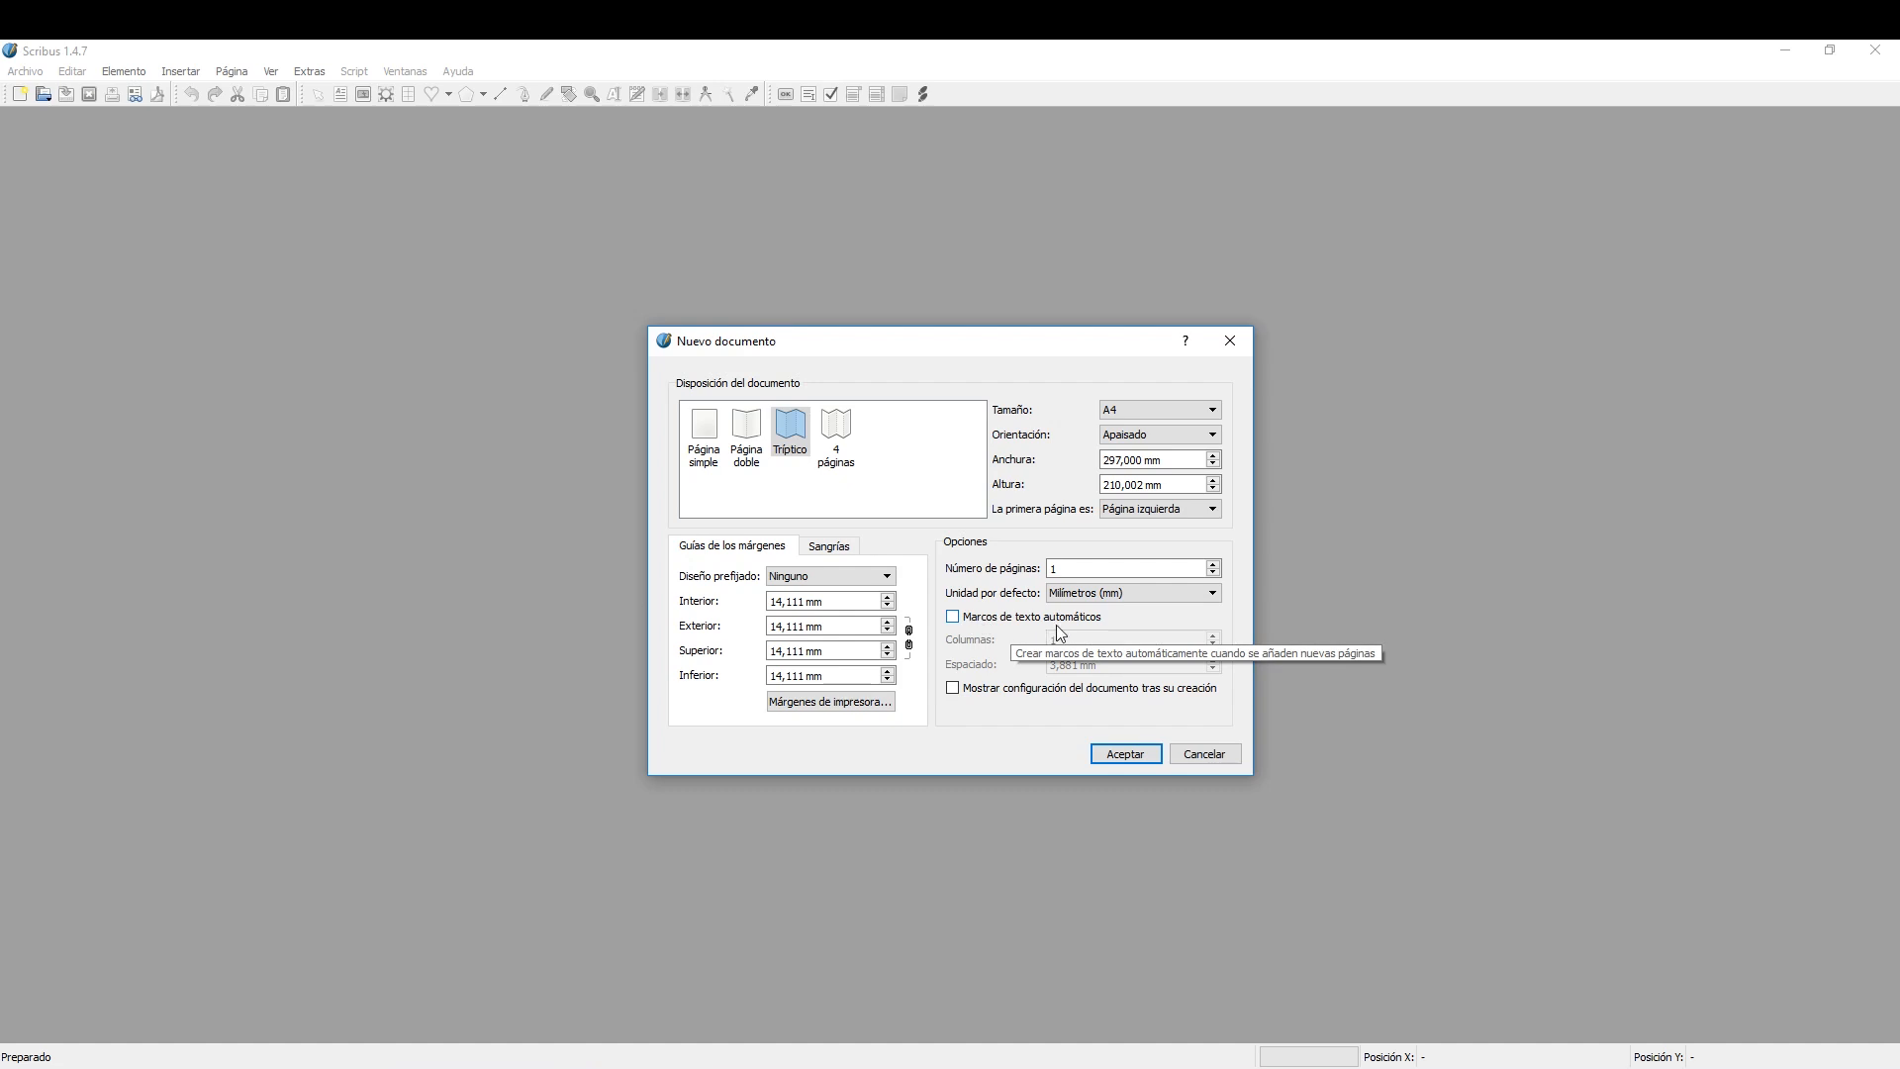
click(1013, 621)
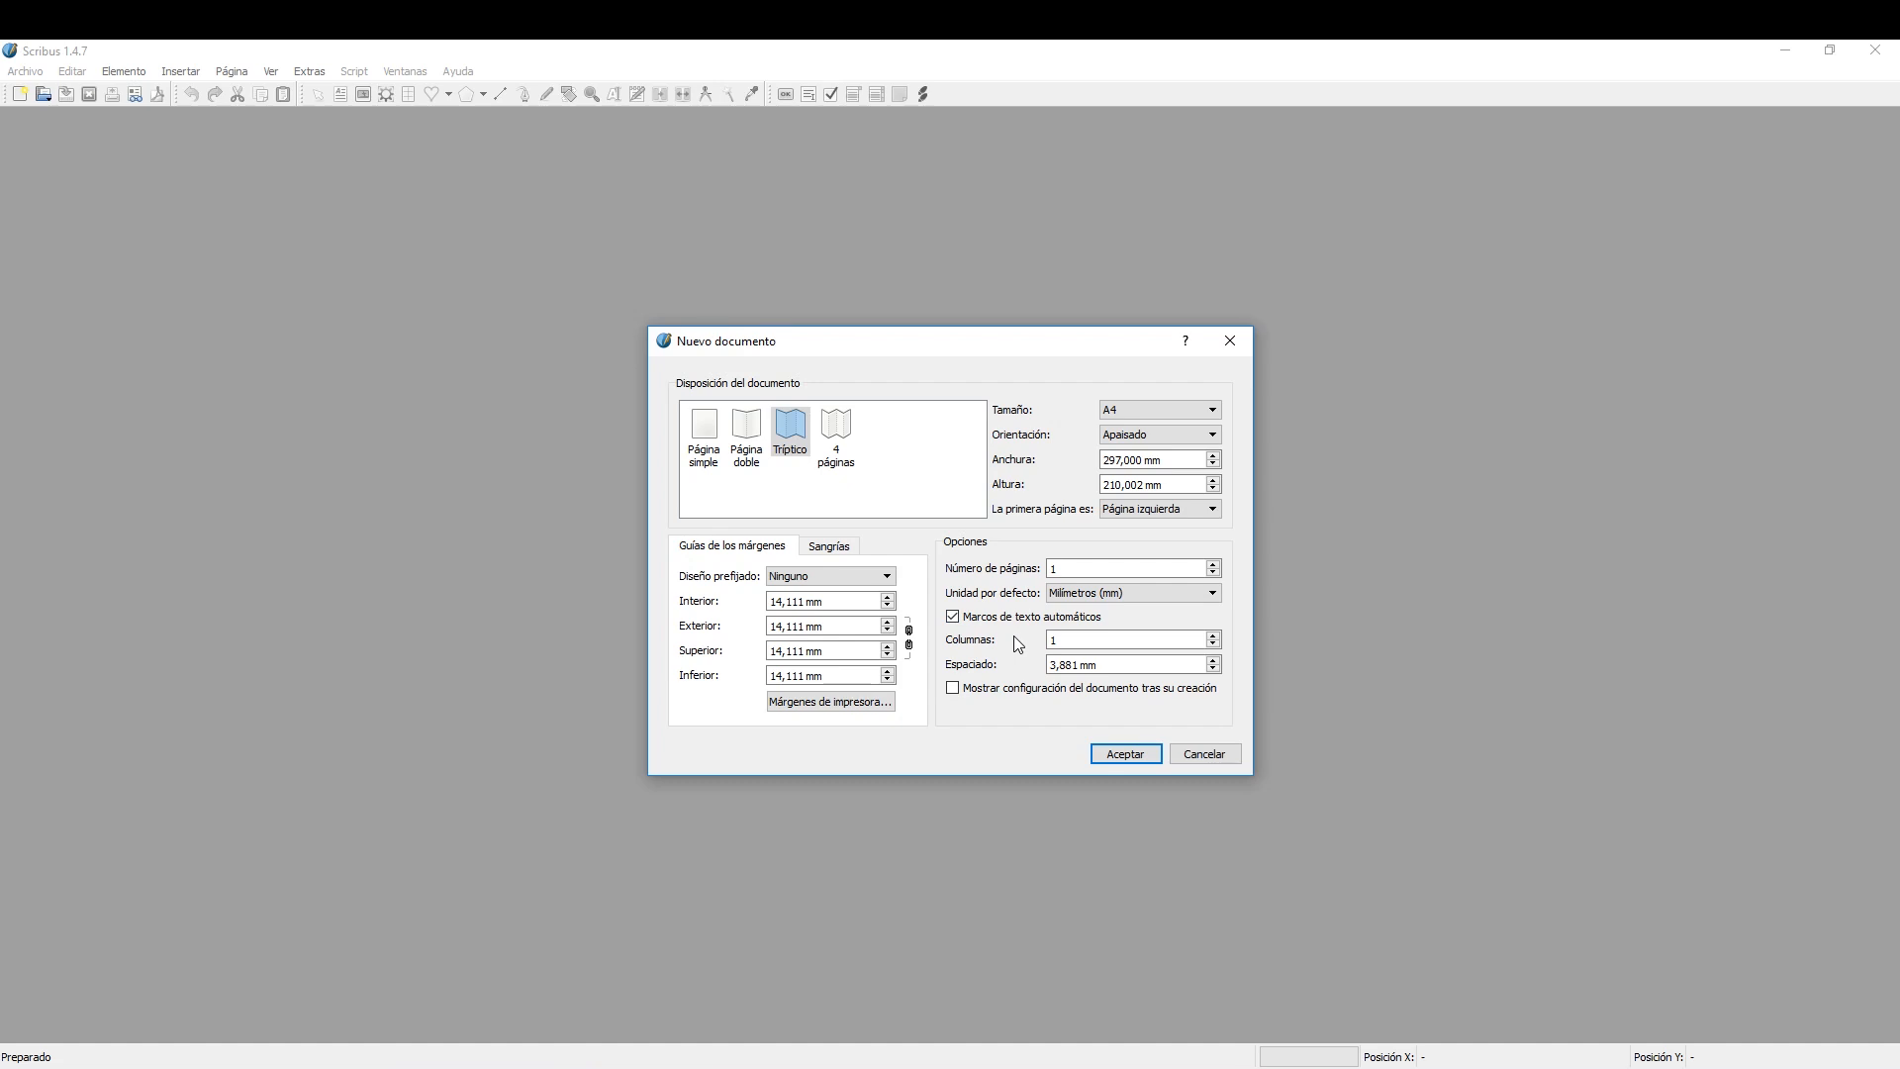
click(1213, 636)
click(1126, 755)
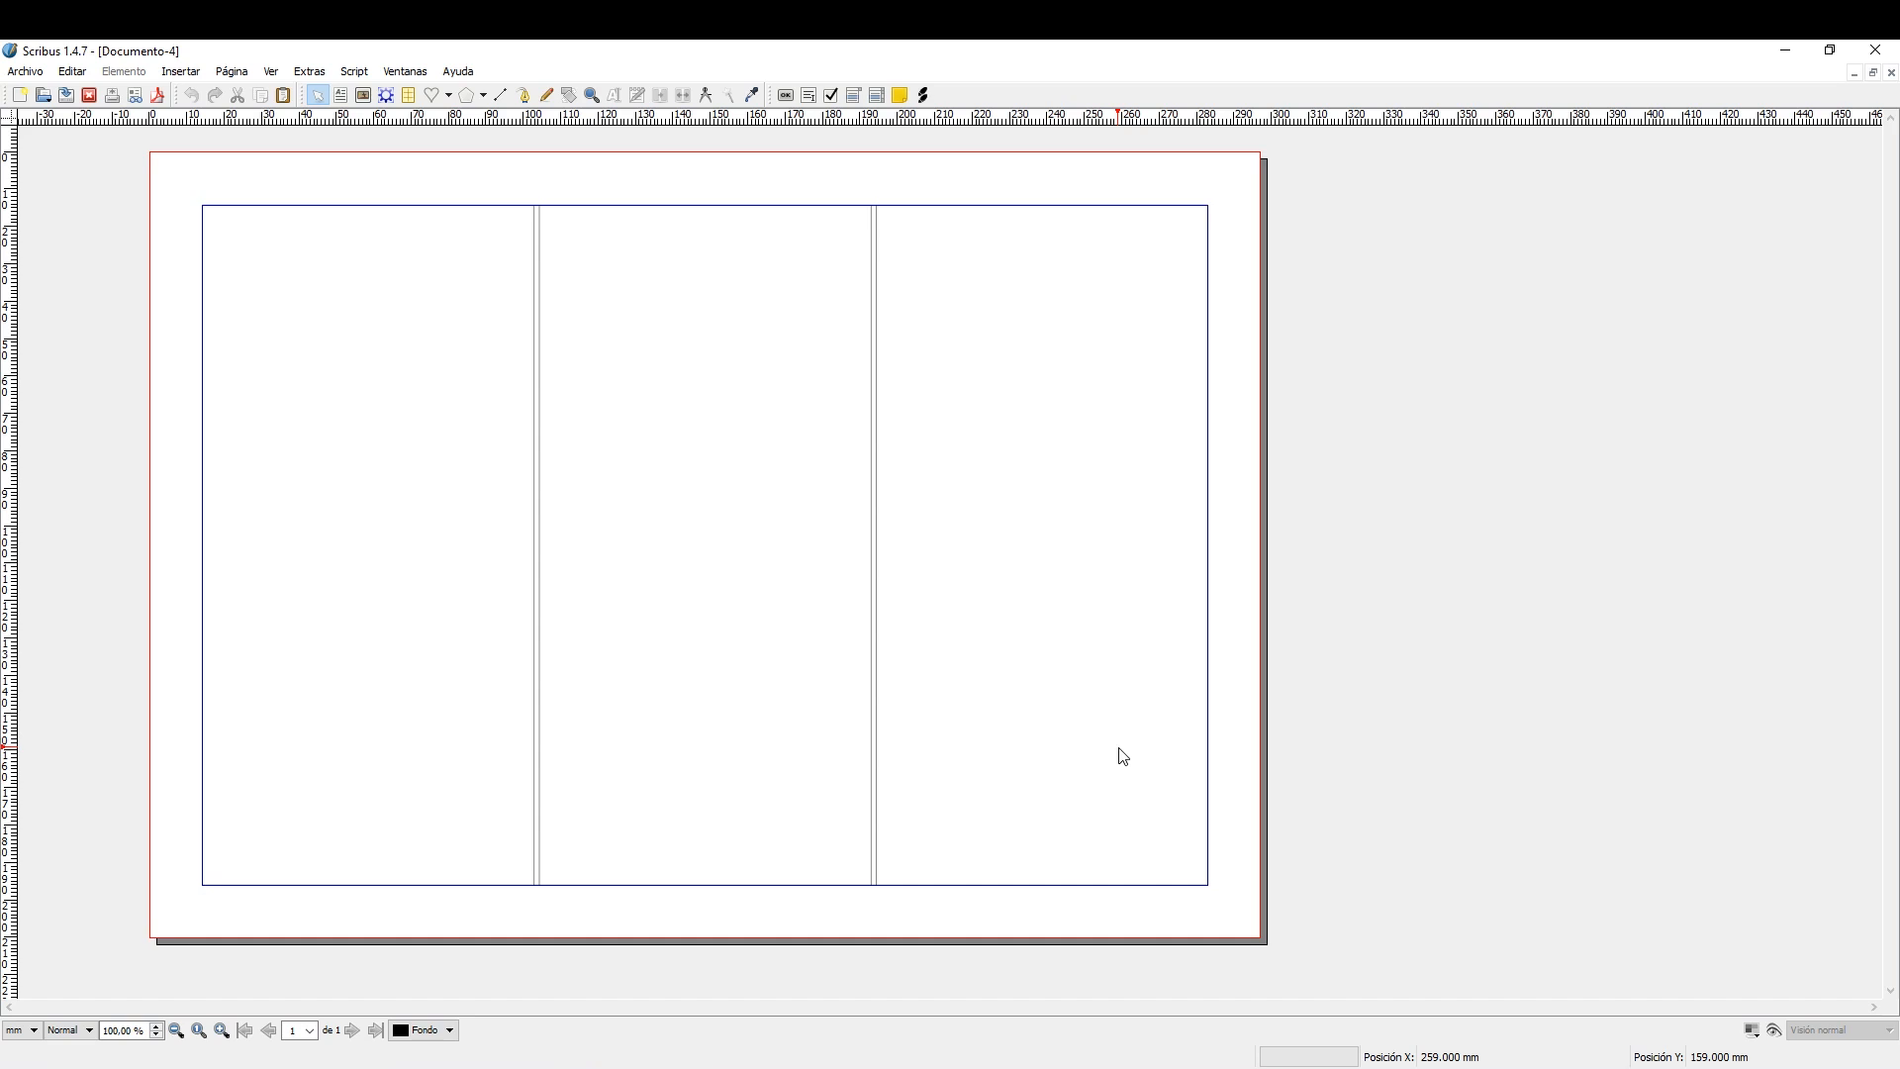
Display the Propiedades and Capas windows and arrange both beside the page.
click(408, 73)
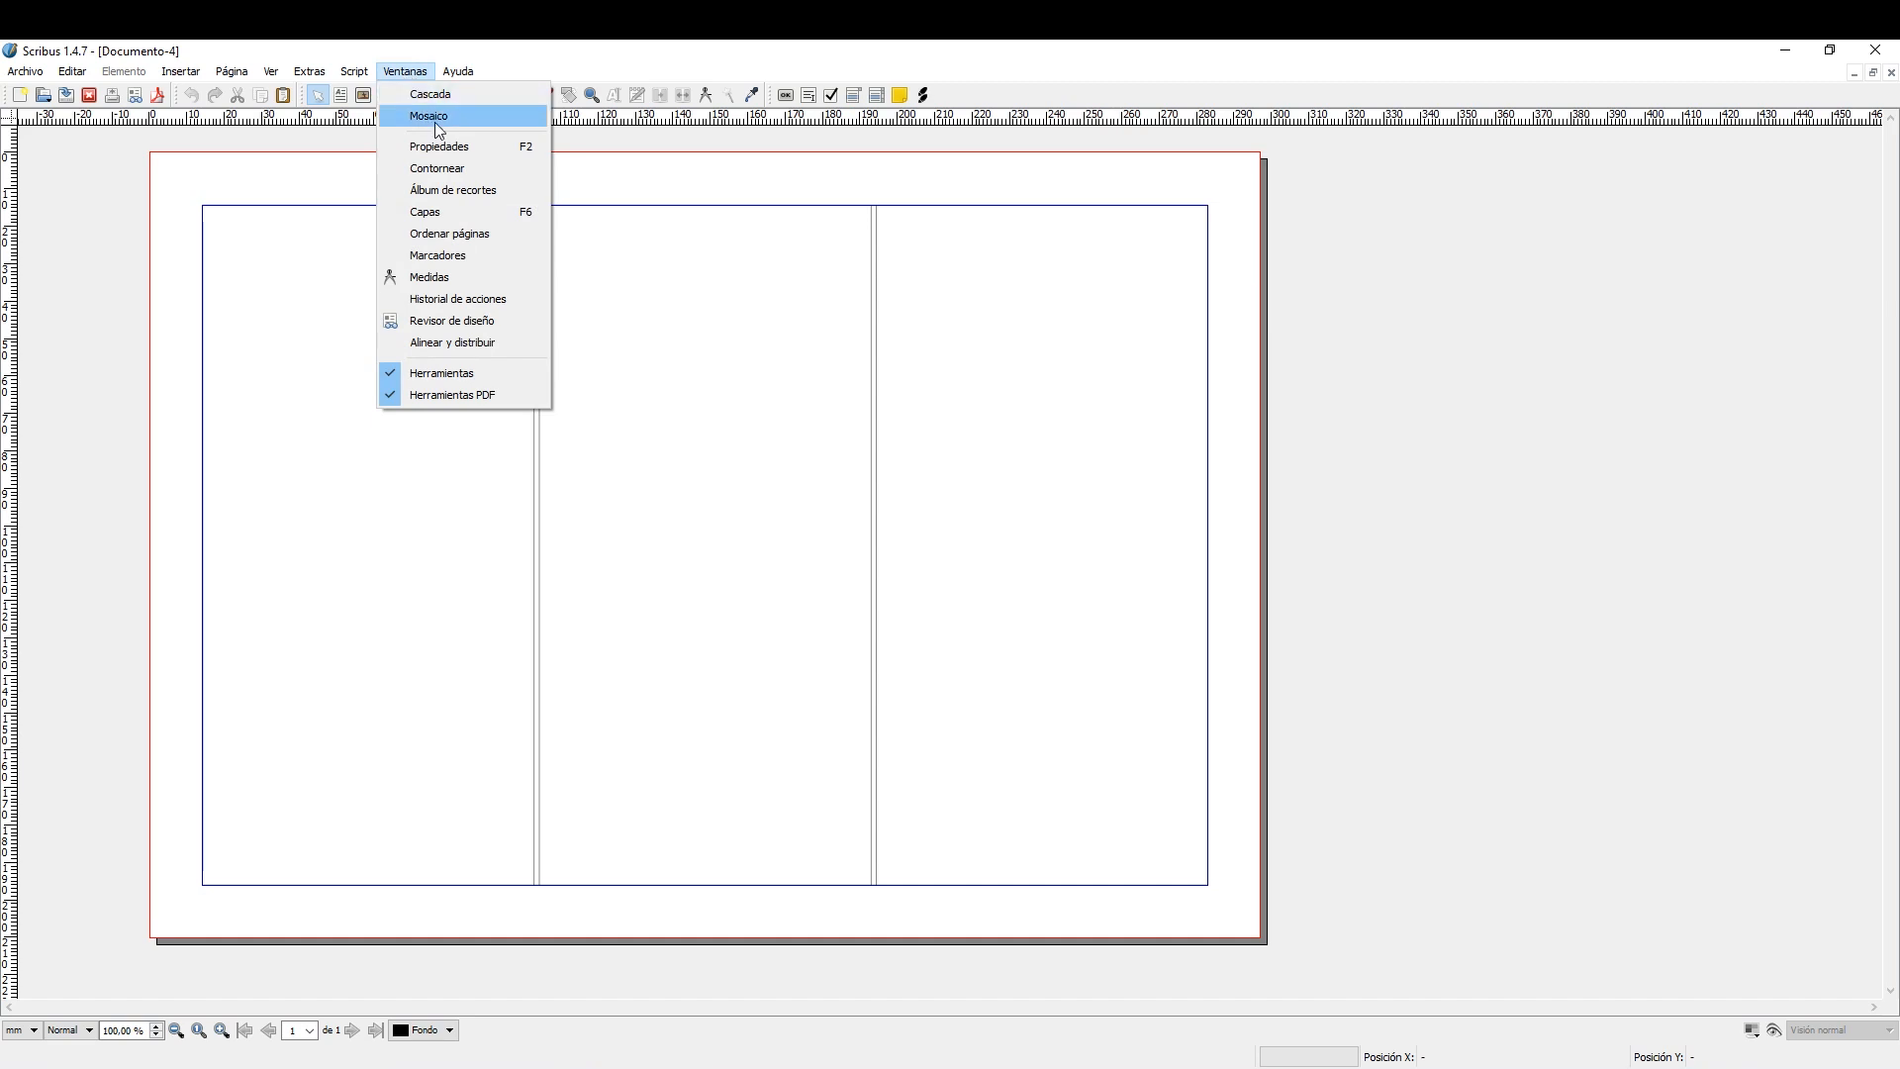
click(467, 149)
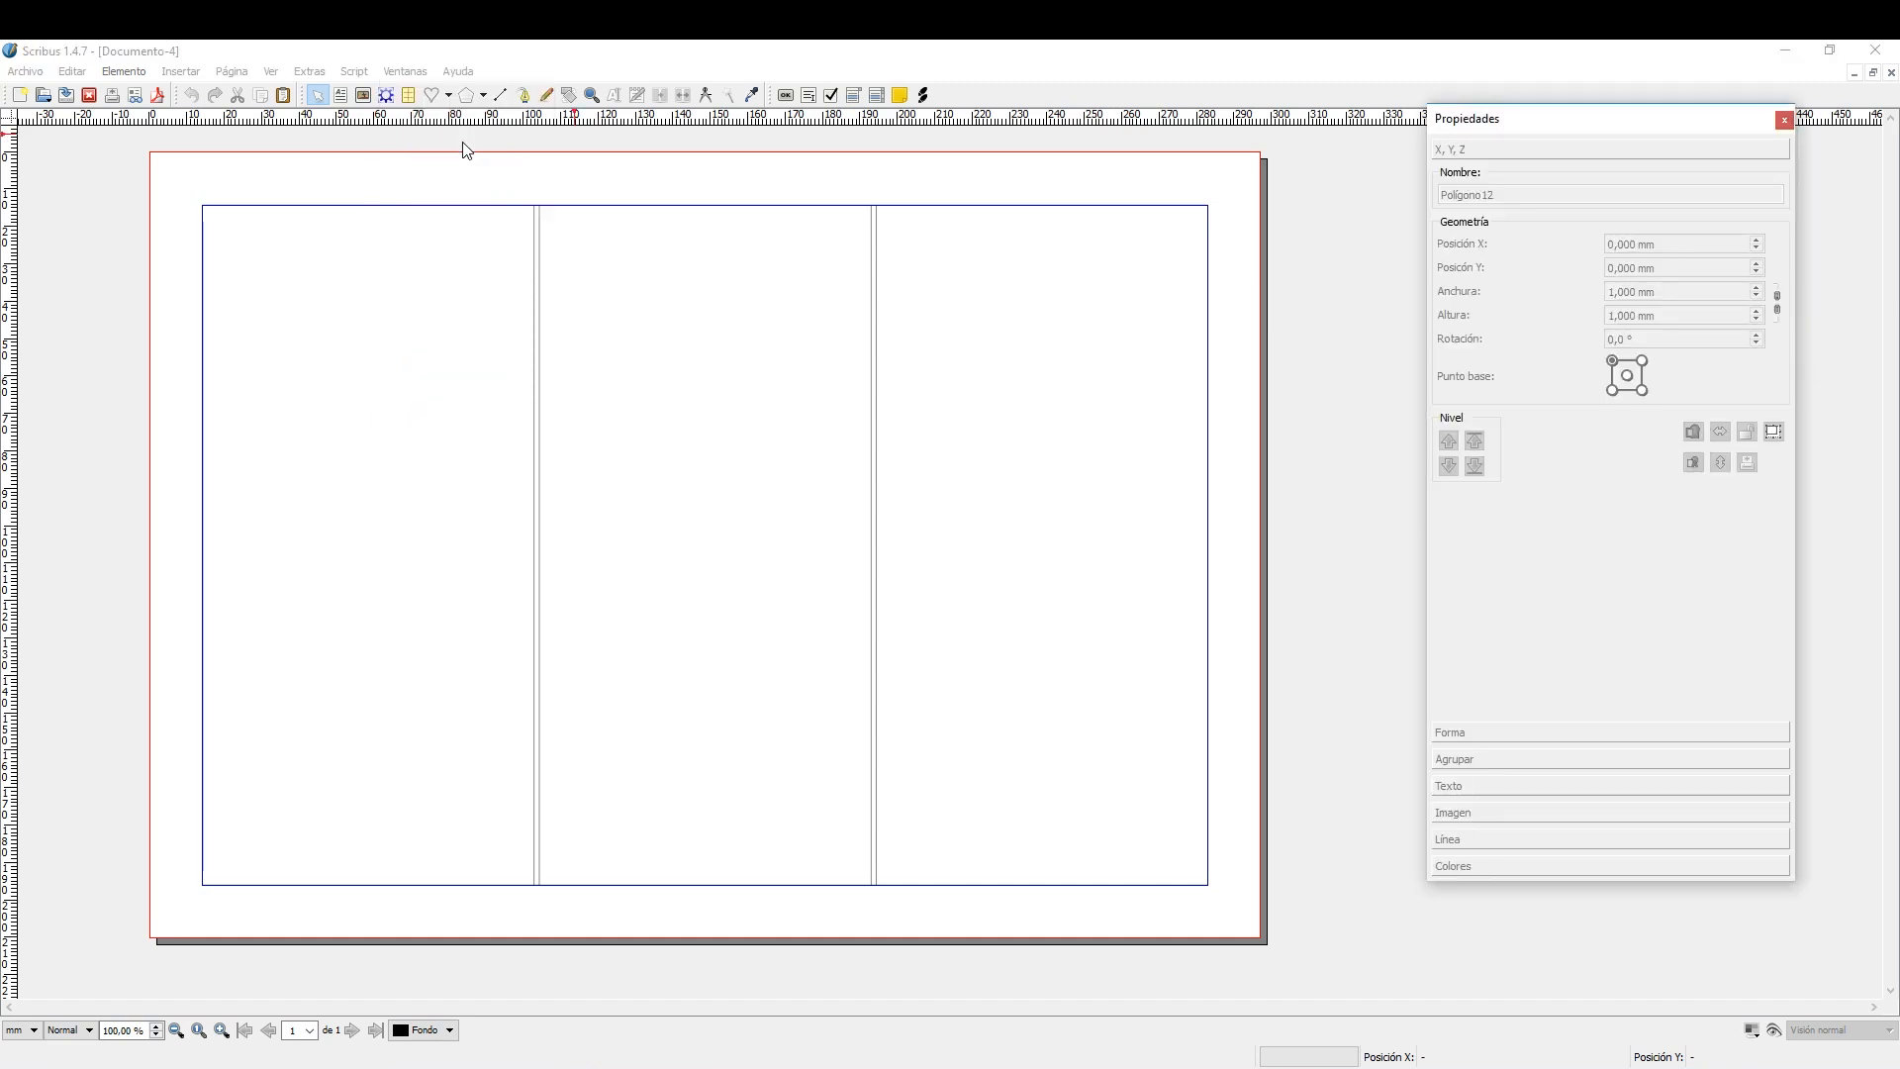
click(399, 73)
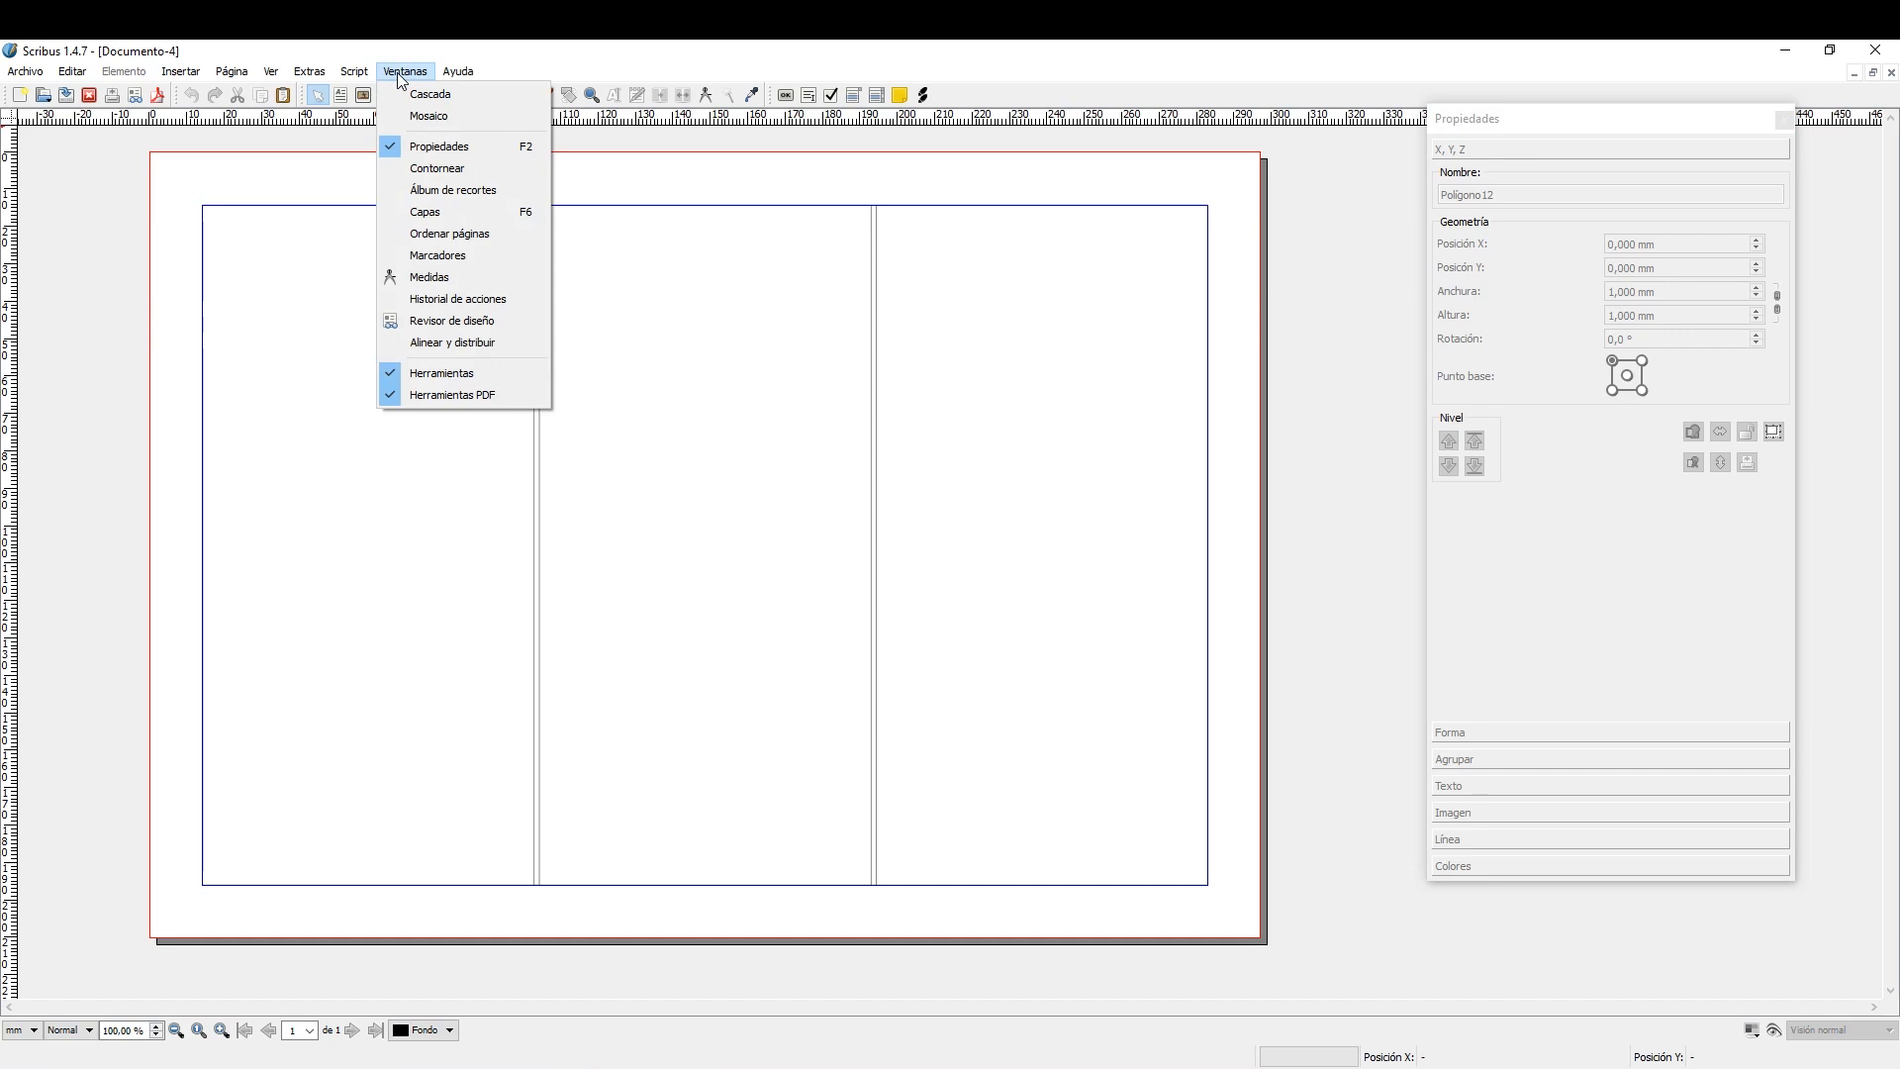
click(453, 212)
drag(1393, 709, 1481, 791)
drag(1565, 124, 1631, 95)
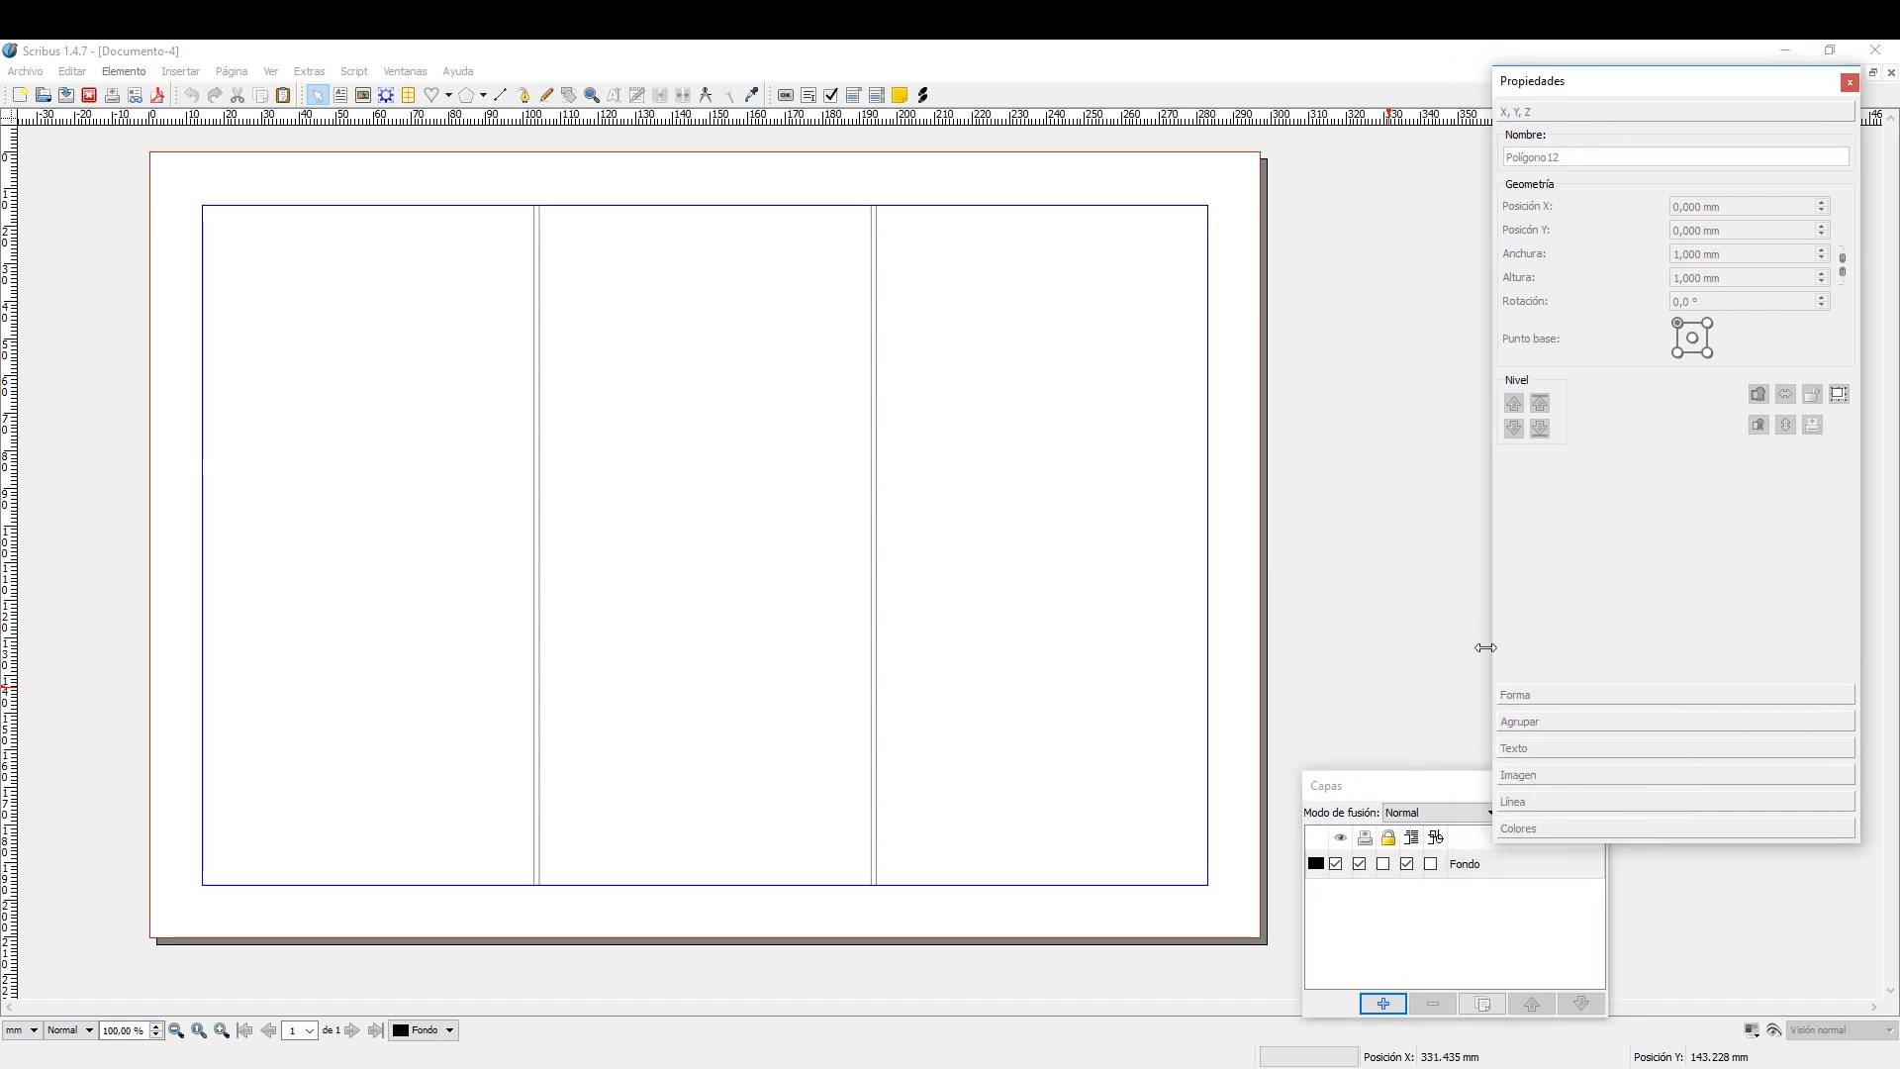
drag(1418, 792, 1425, 742)
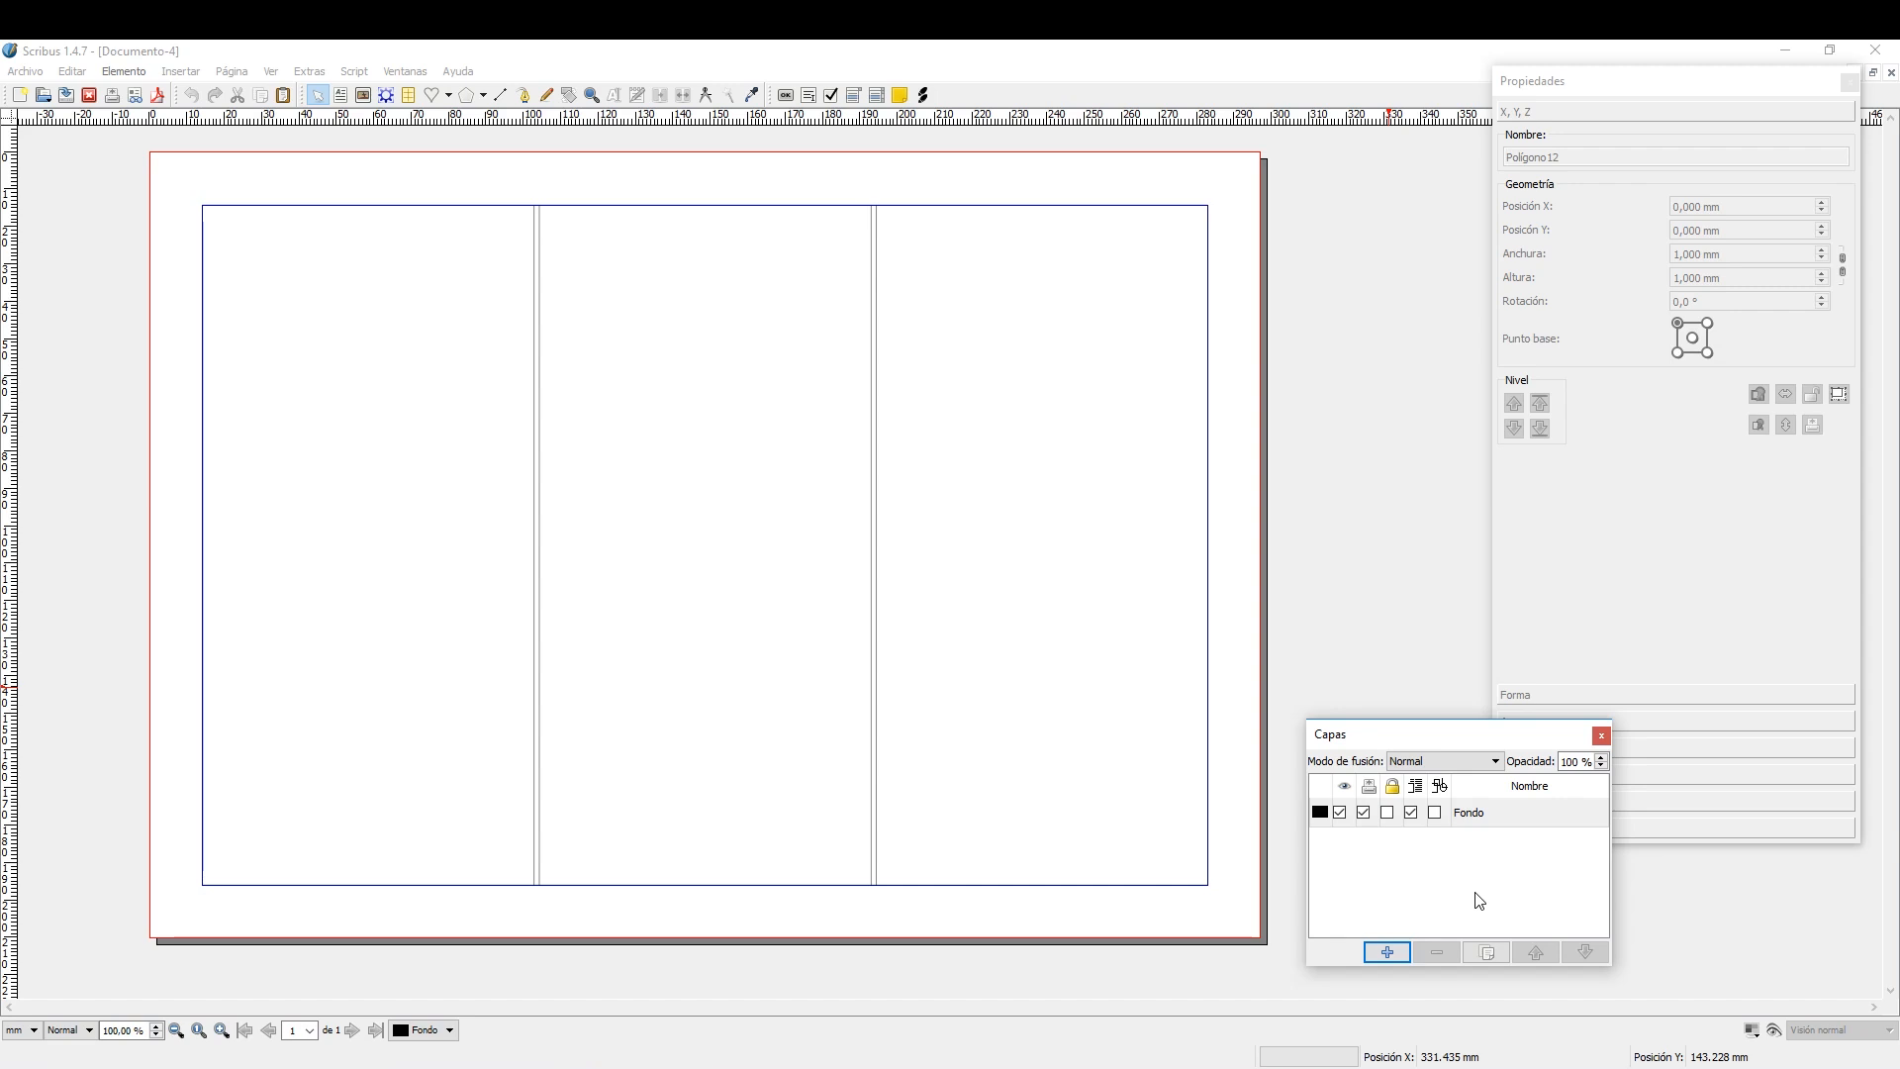
Add a new layer beneath Fondo, name it CAPA FONDO and make it the active layer.
click(1388, 952)
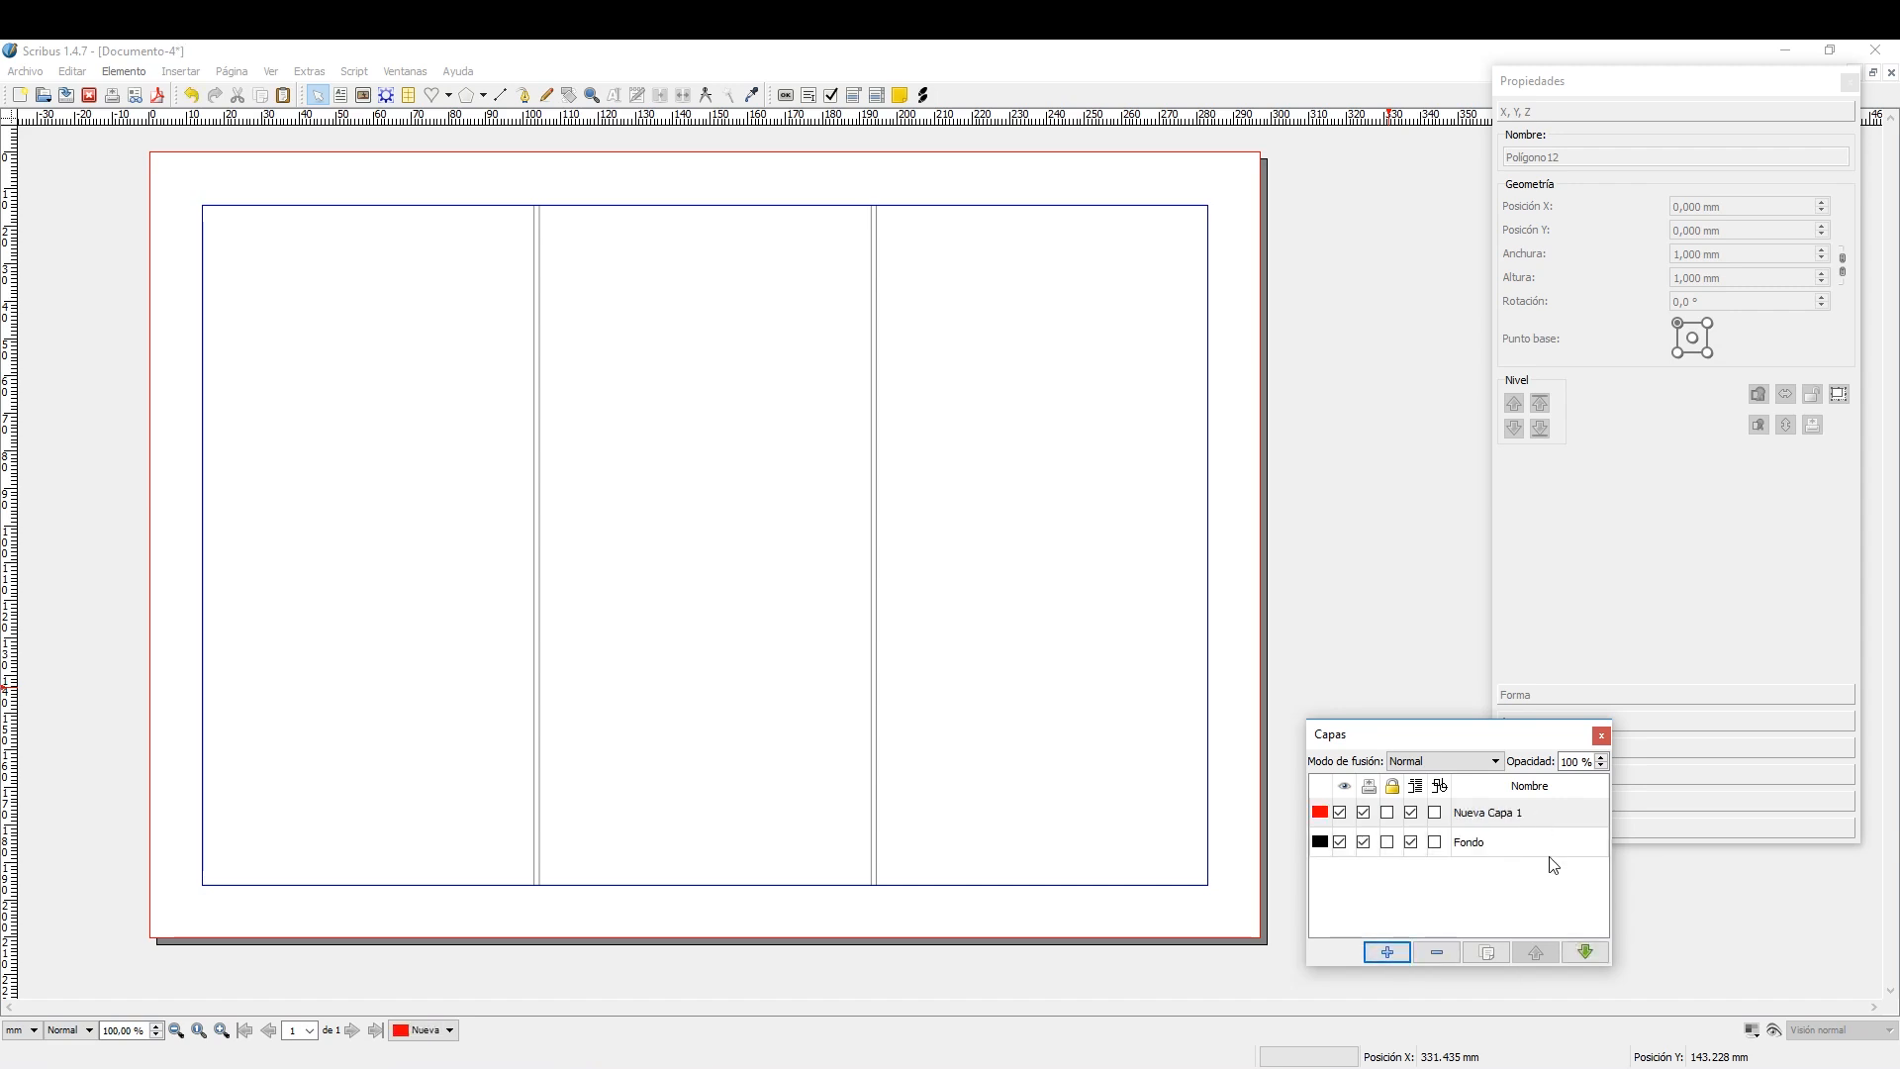
click(1591, 953)
click(1482, 819)
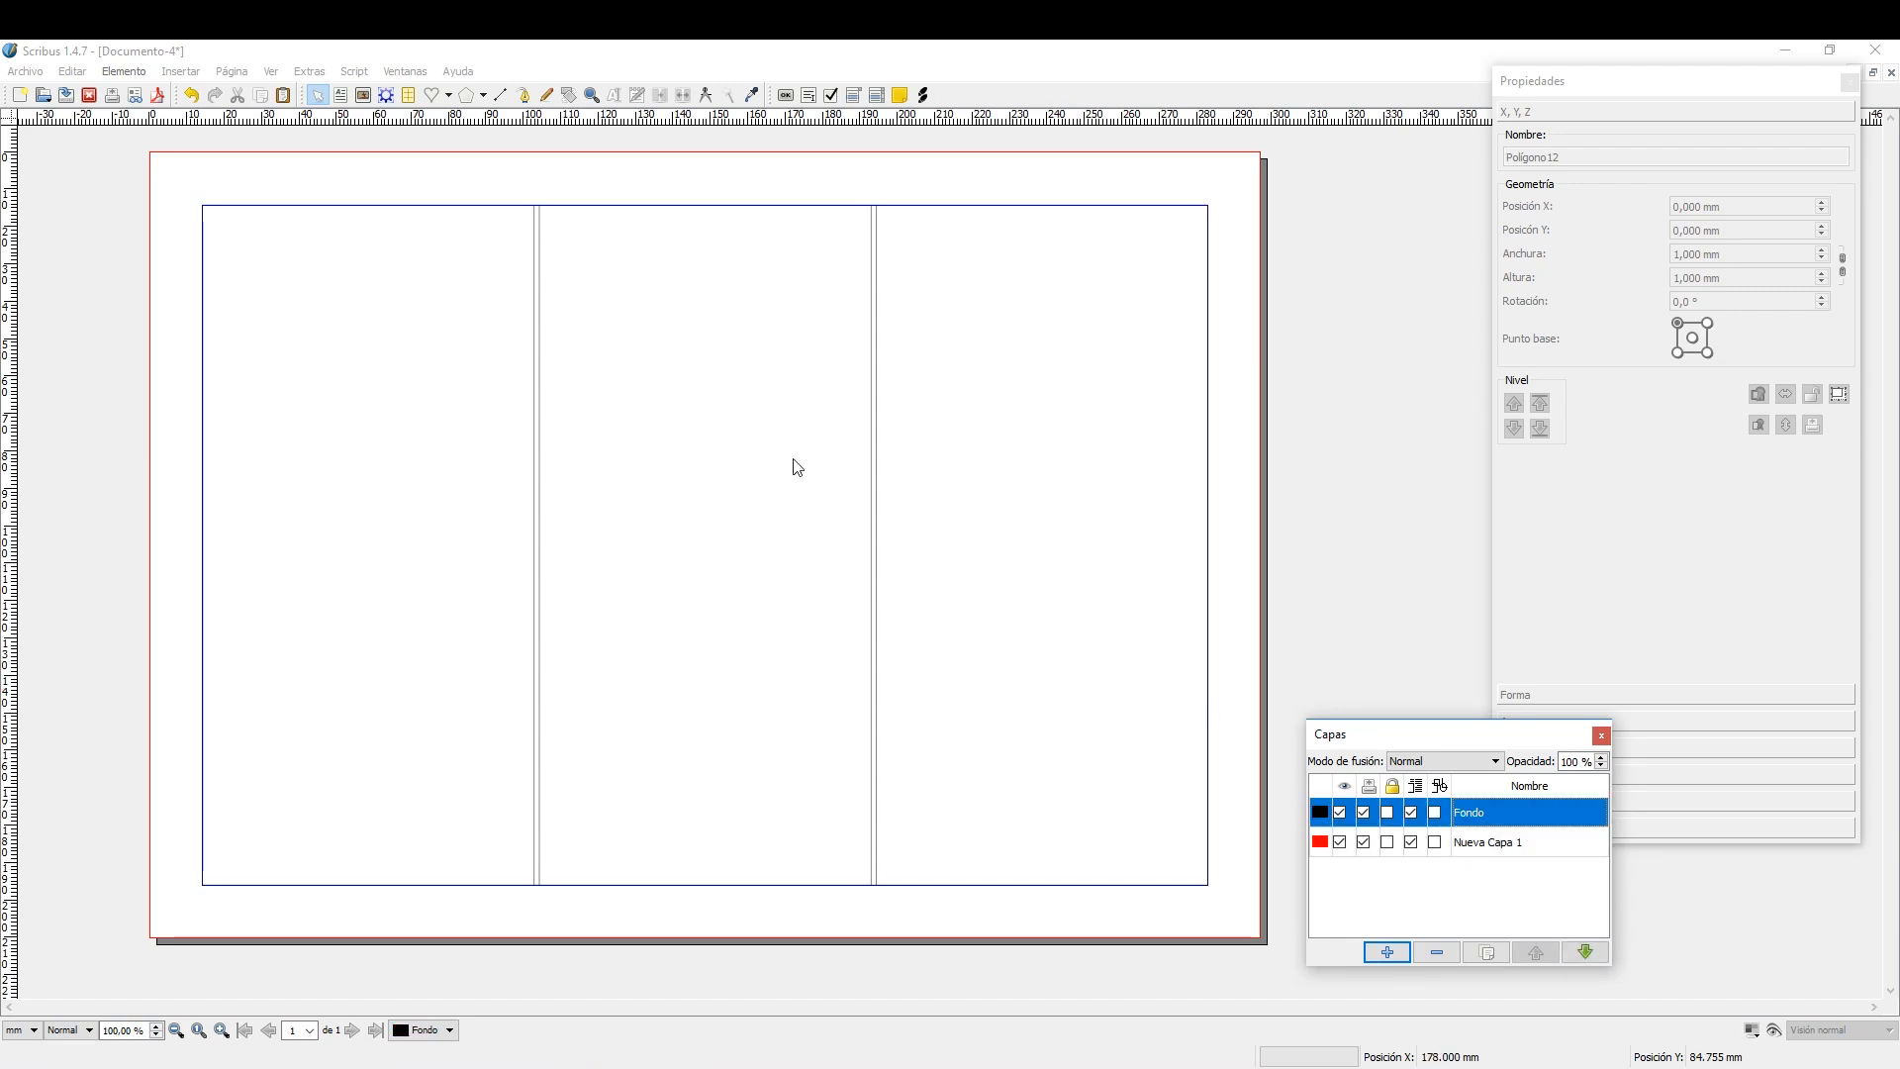
double_click(1513, 842)
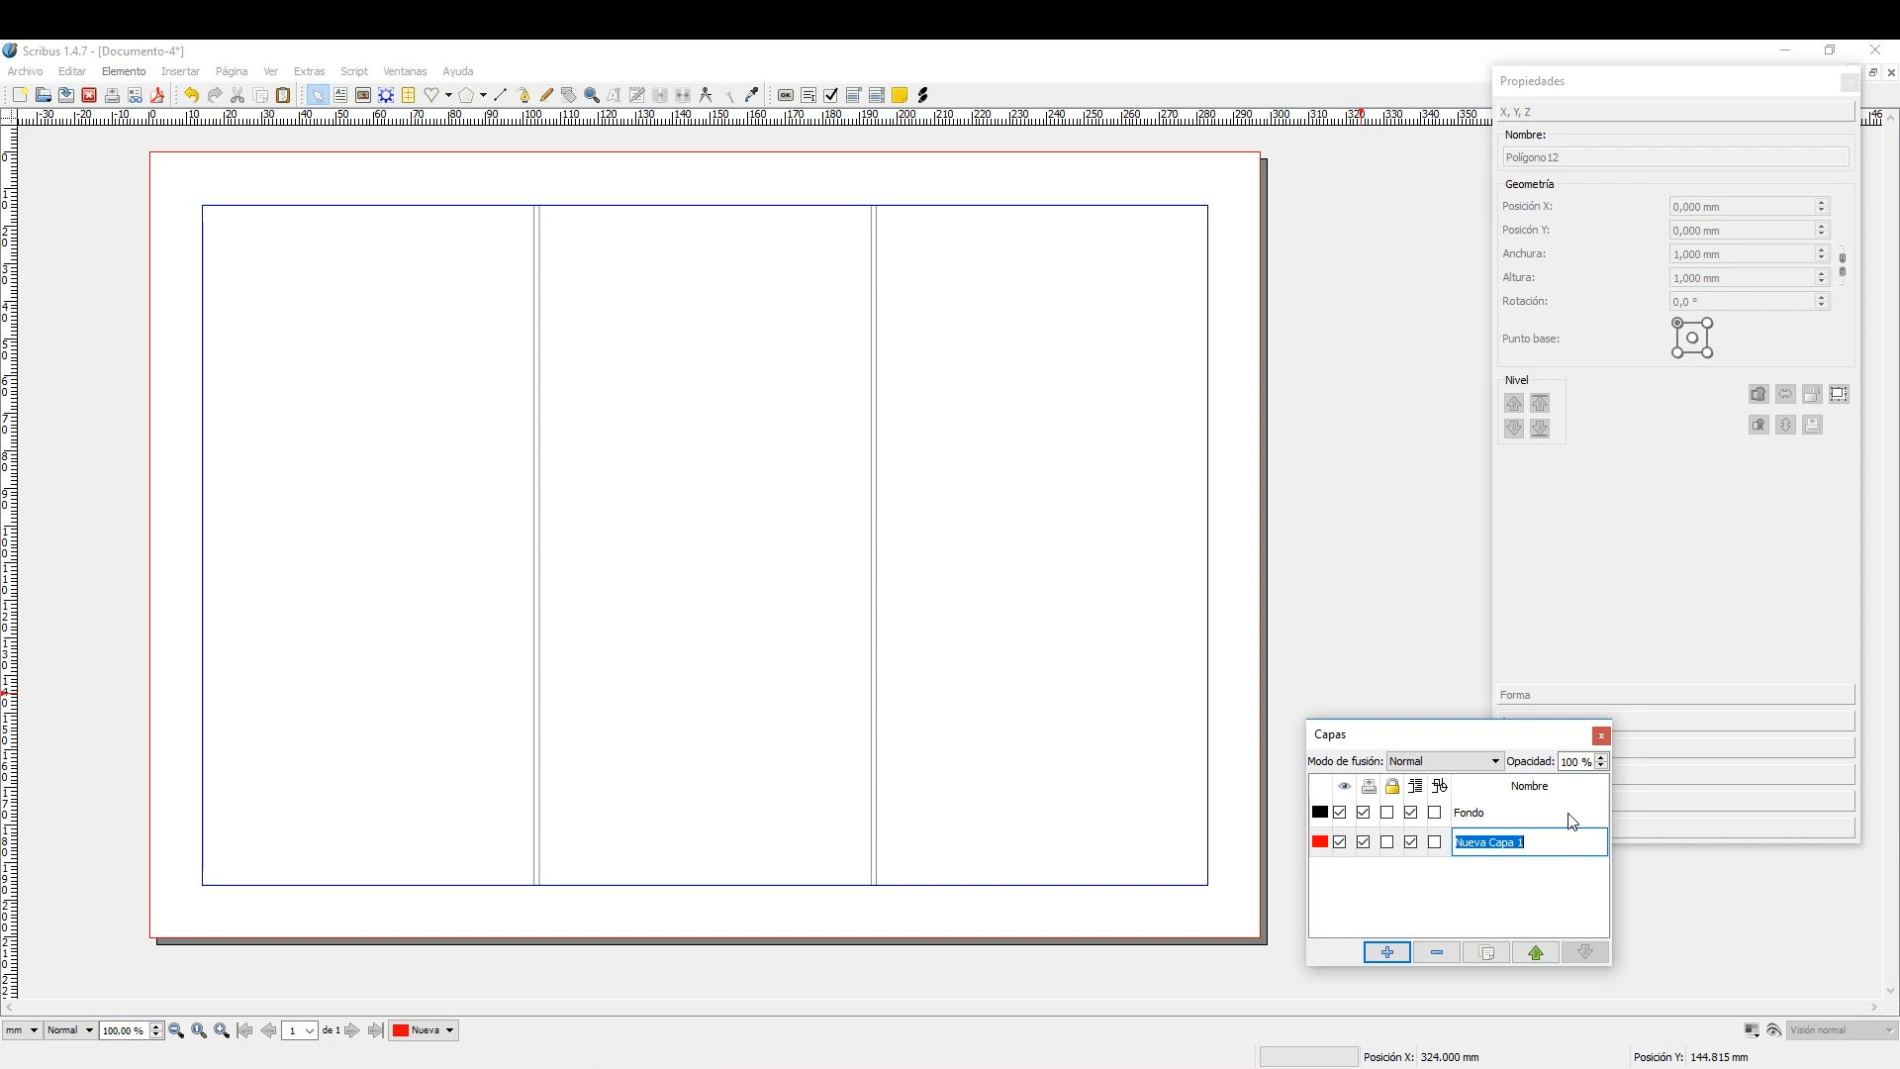
text(CAPA FONDO)
click(1522, 848)
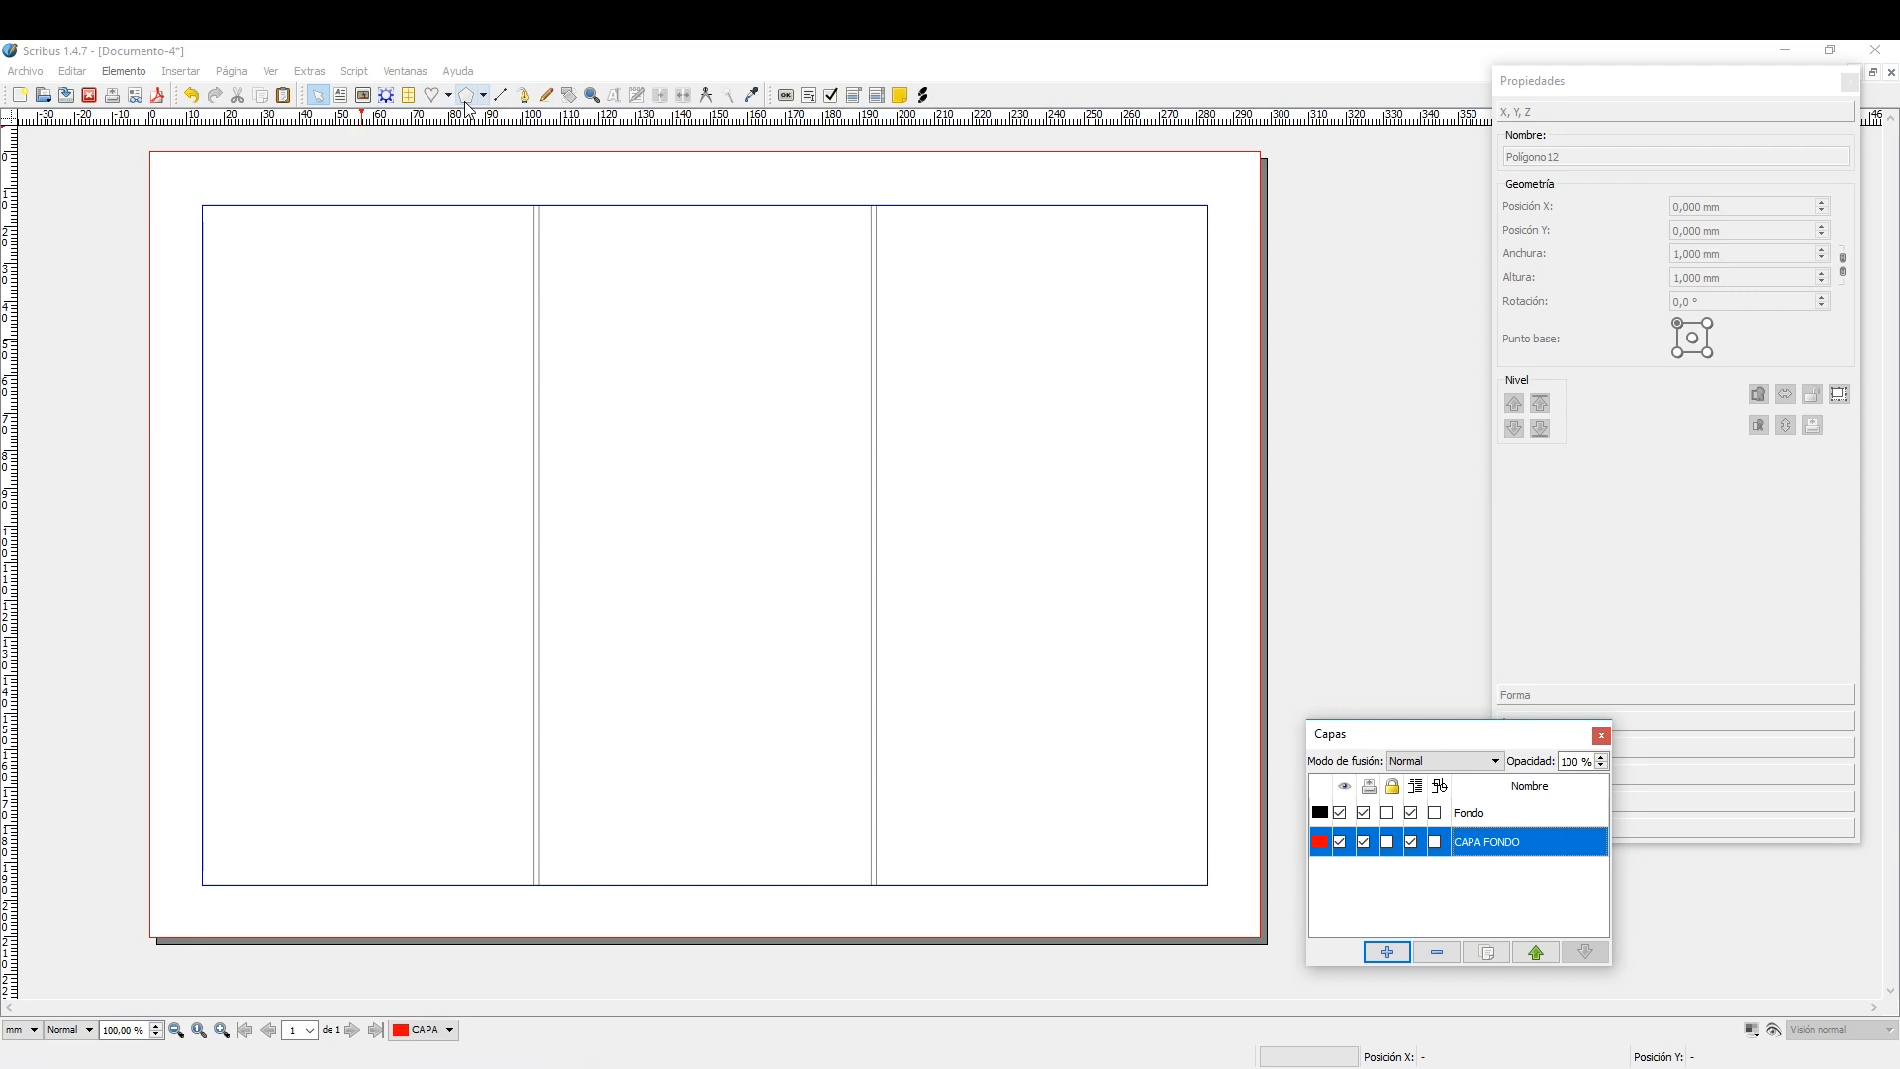
Draw a predefined rectangle shape about 297 by 210 mm covering the whole page on the CAPA FONDO layer.
click(179, 73)
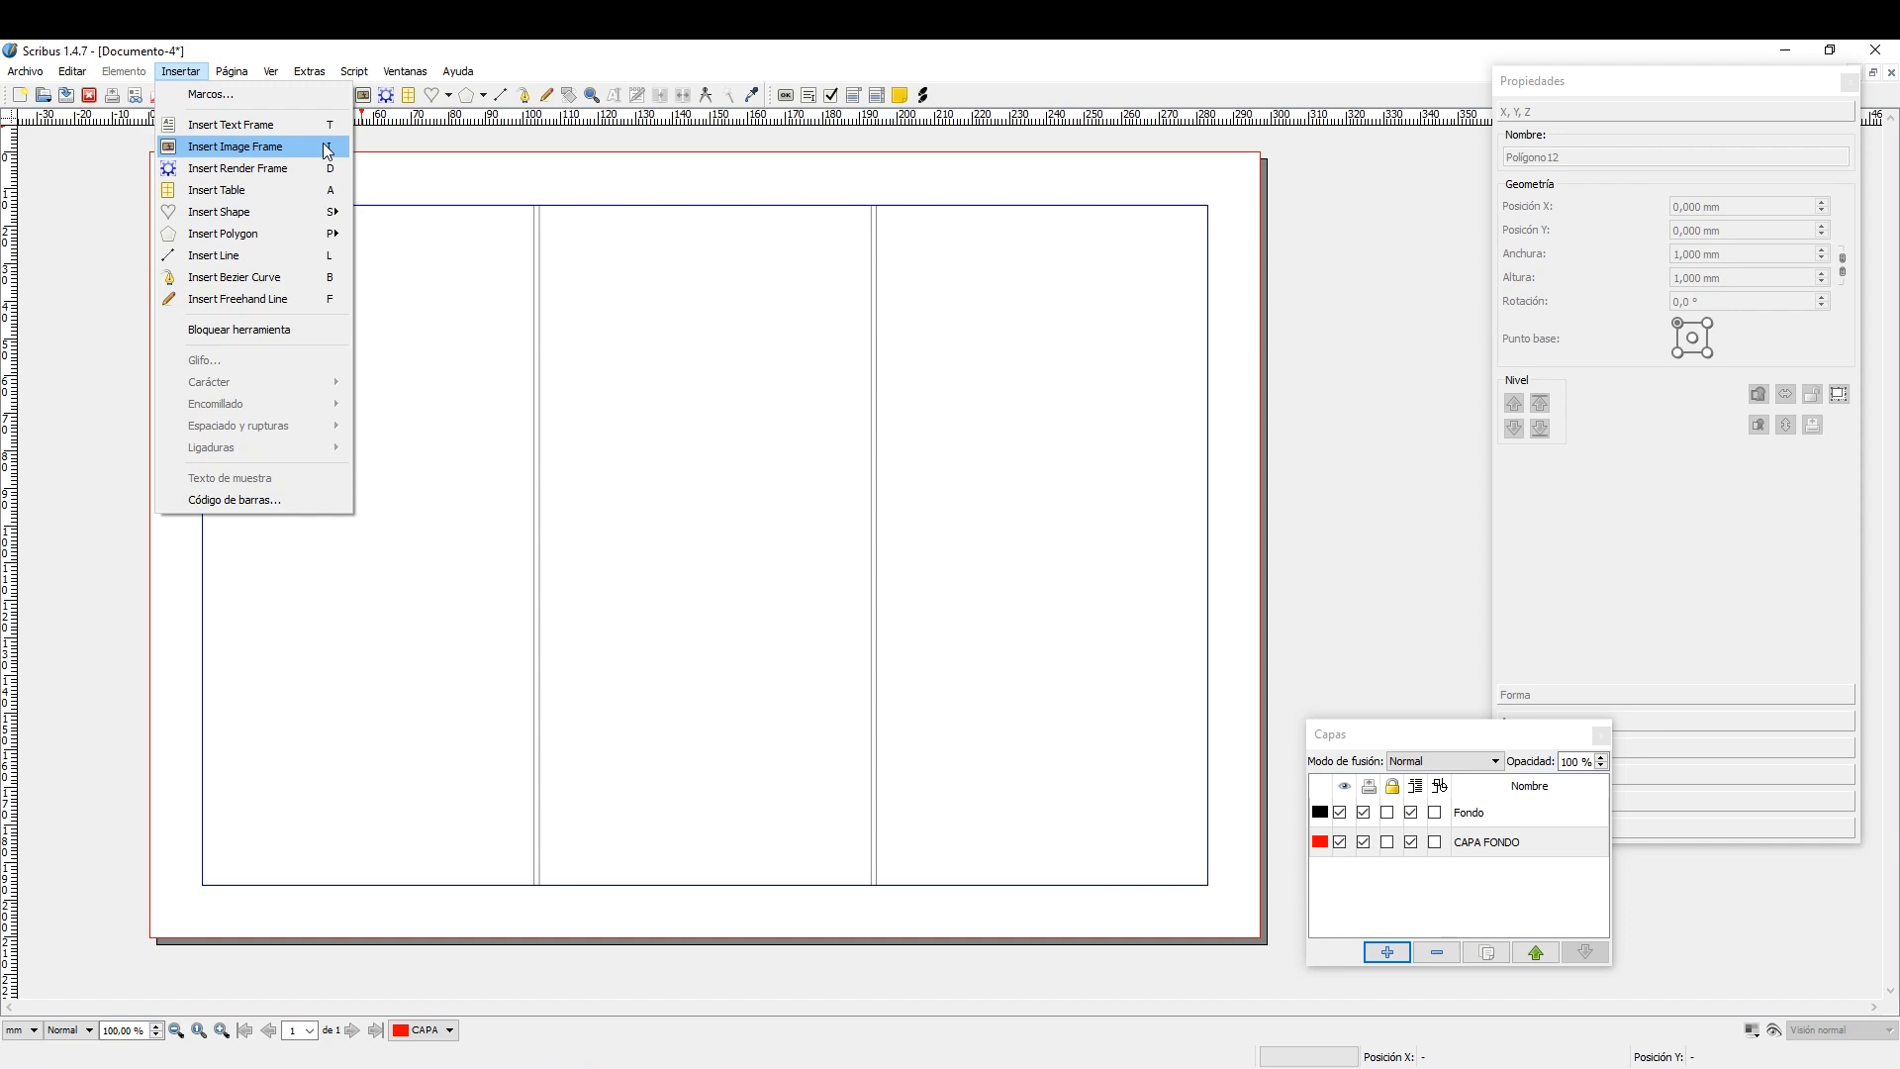
mouse_move(310, 215)
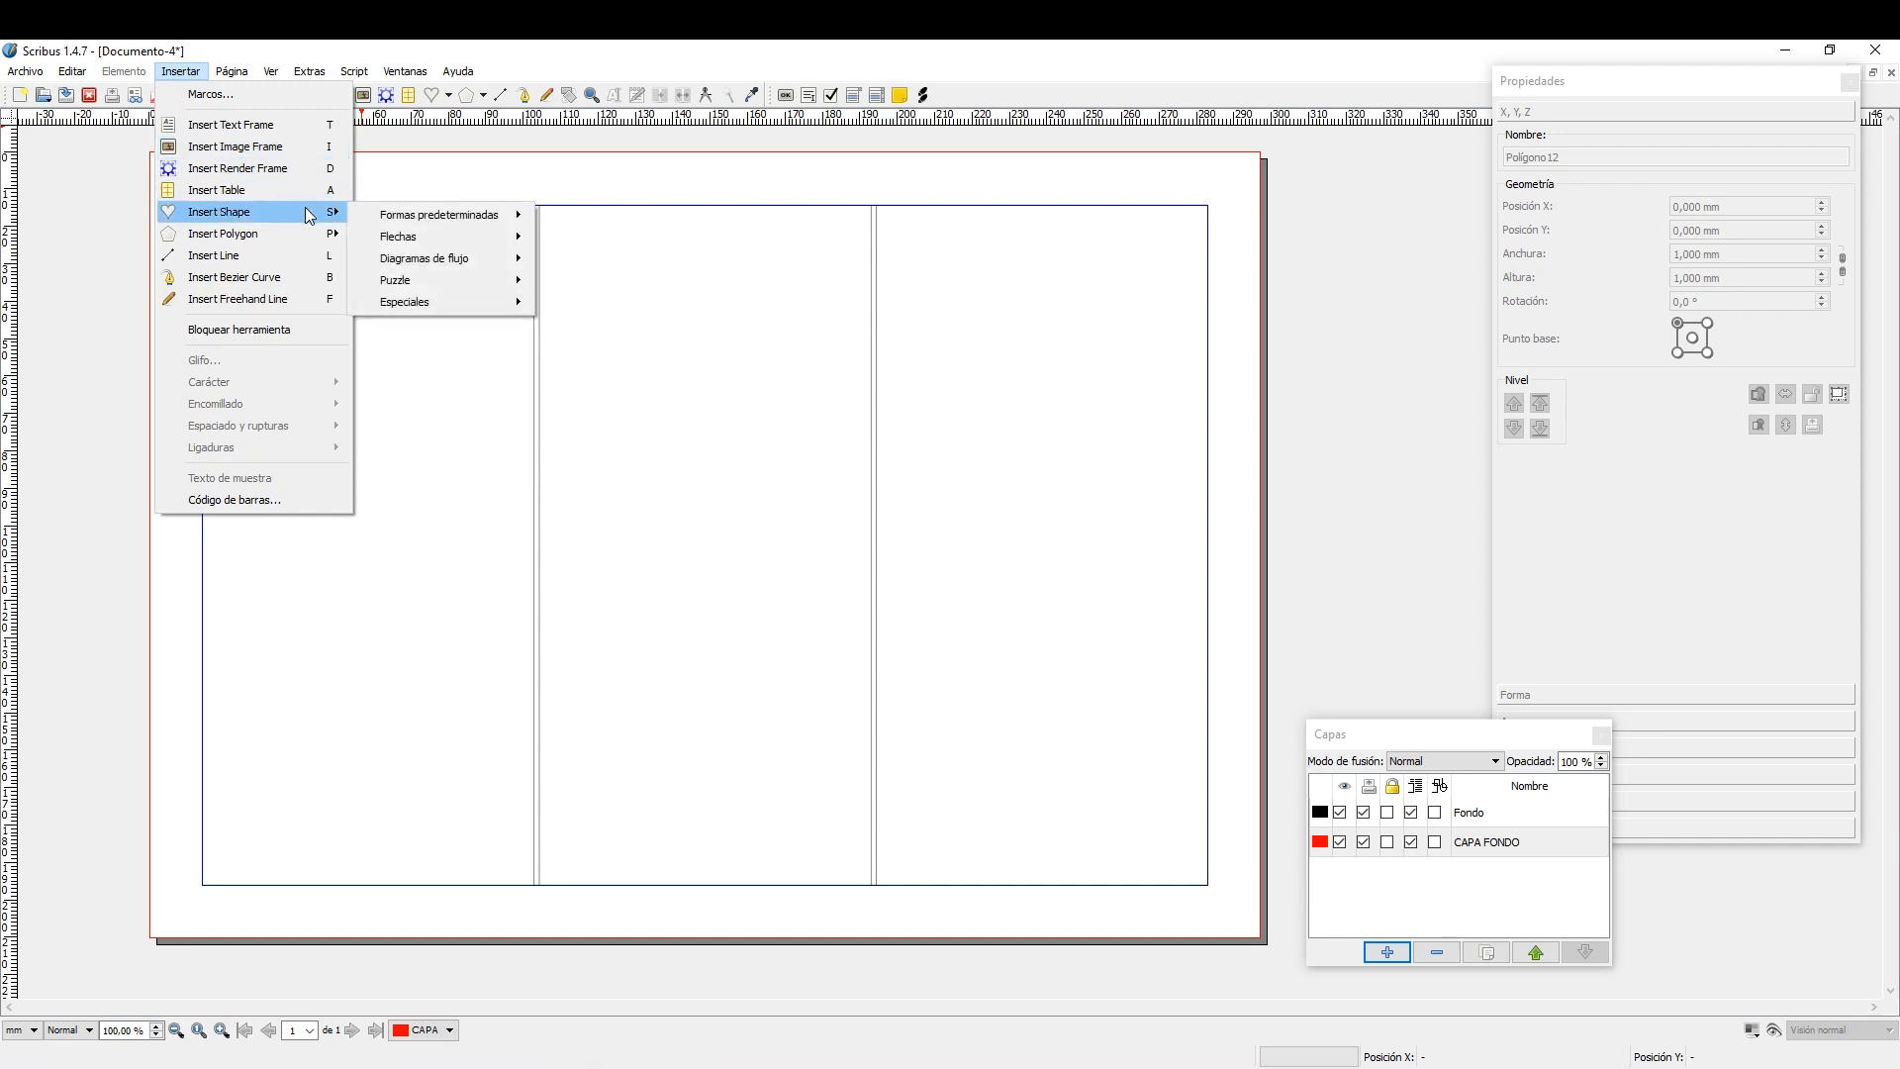
mouse_move(397, 217)
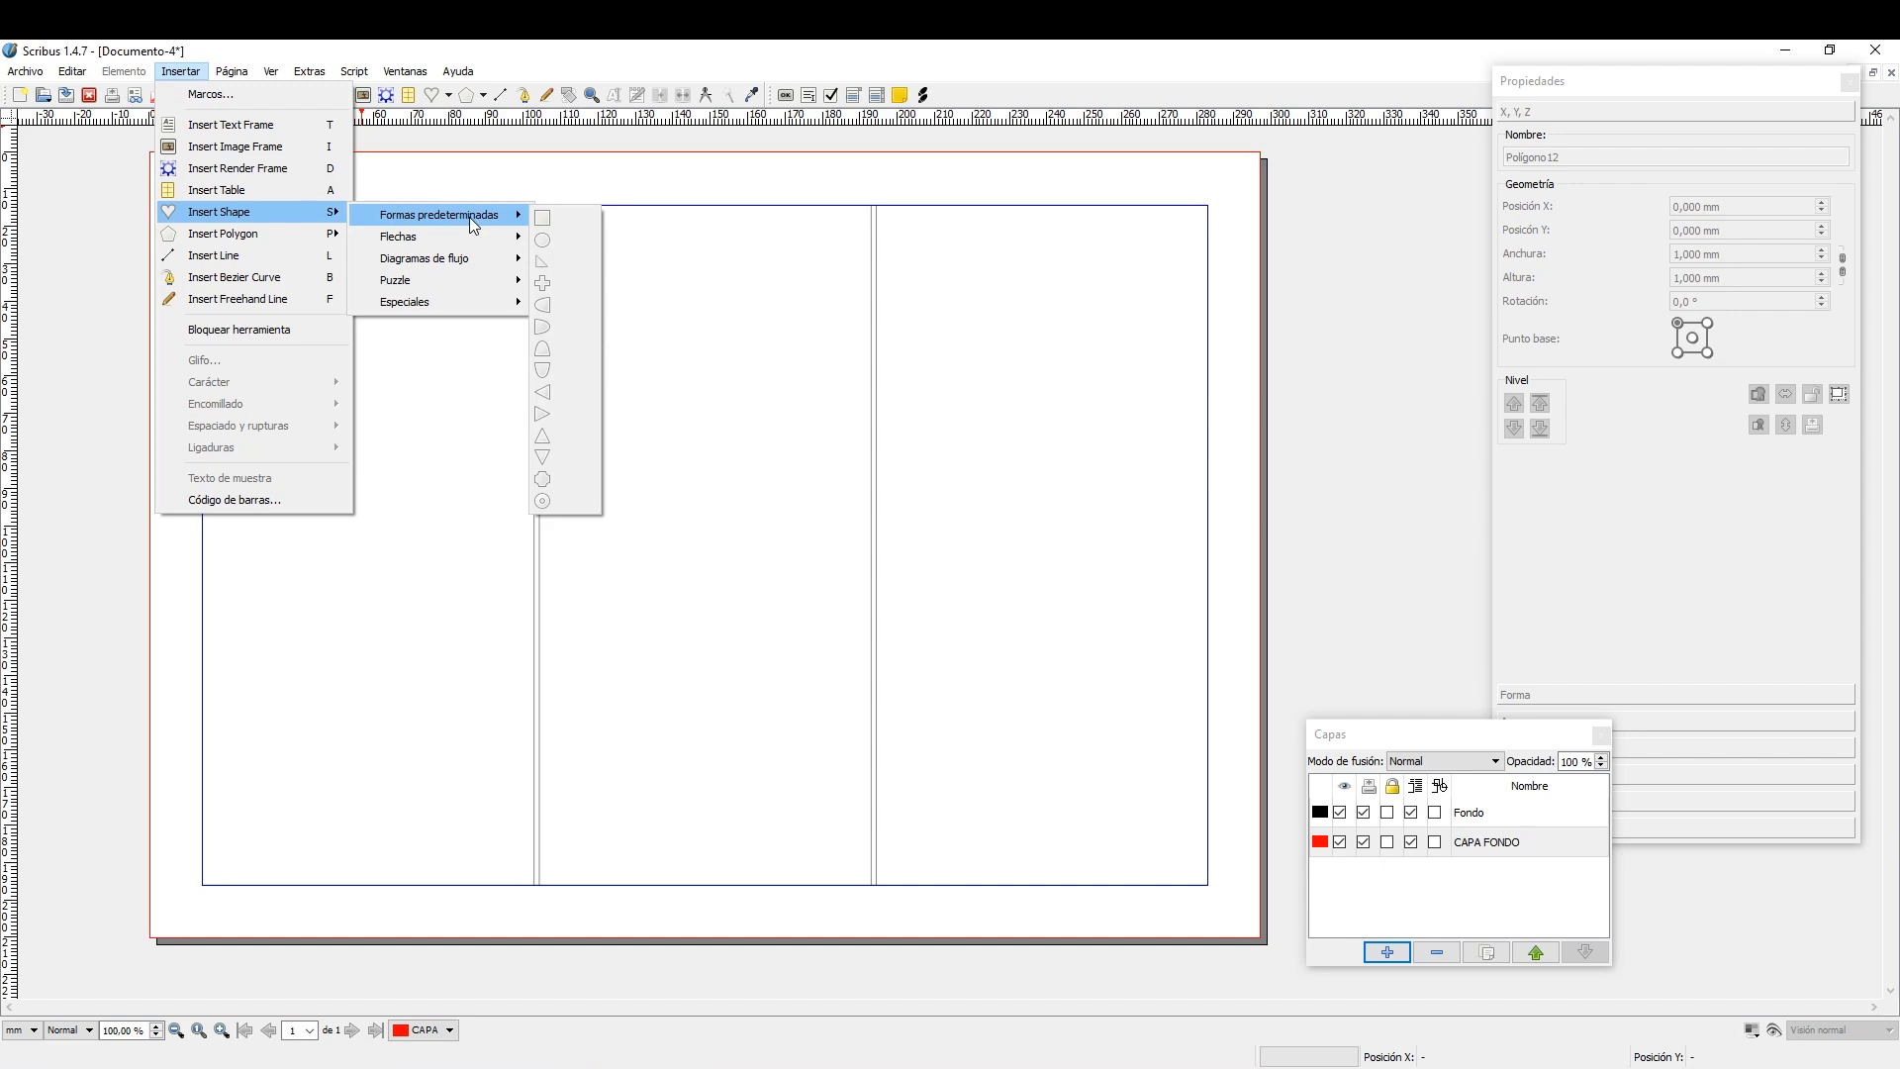
click(548, 221)
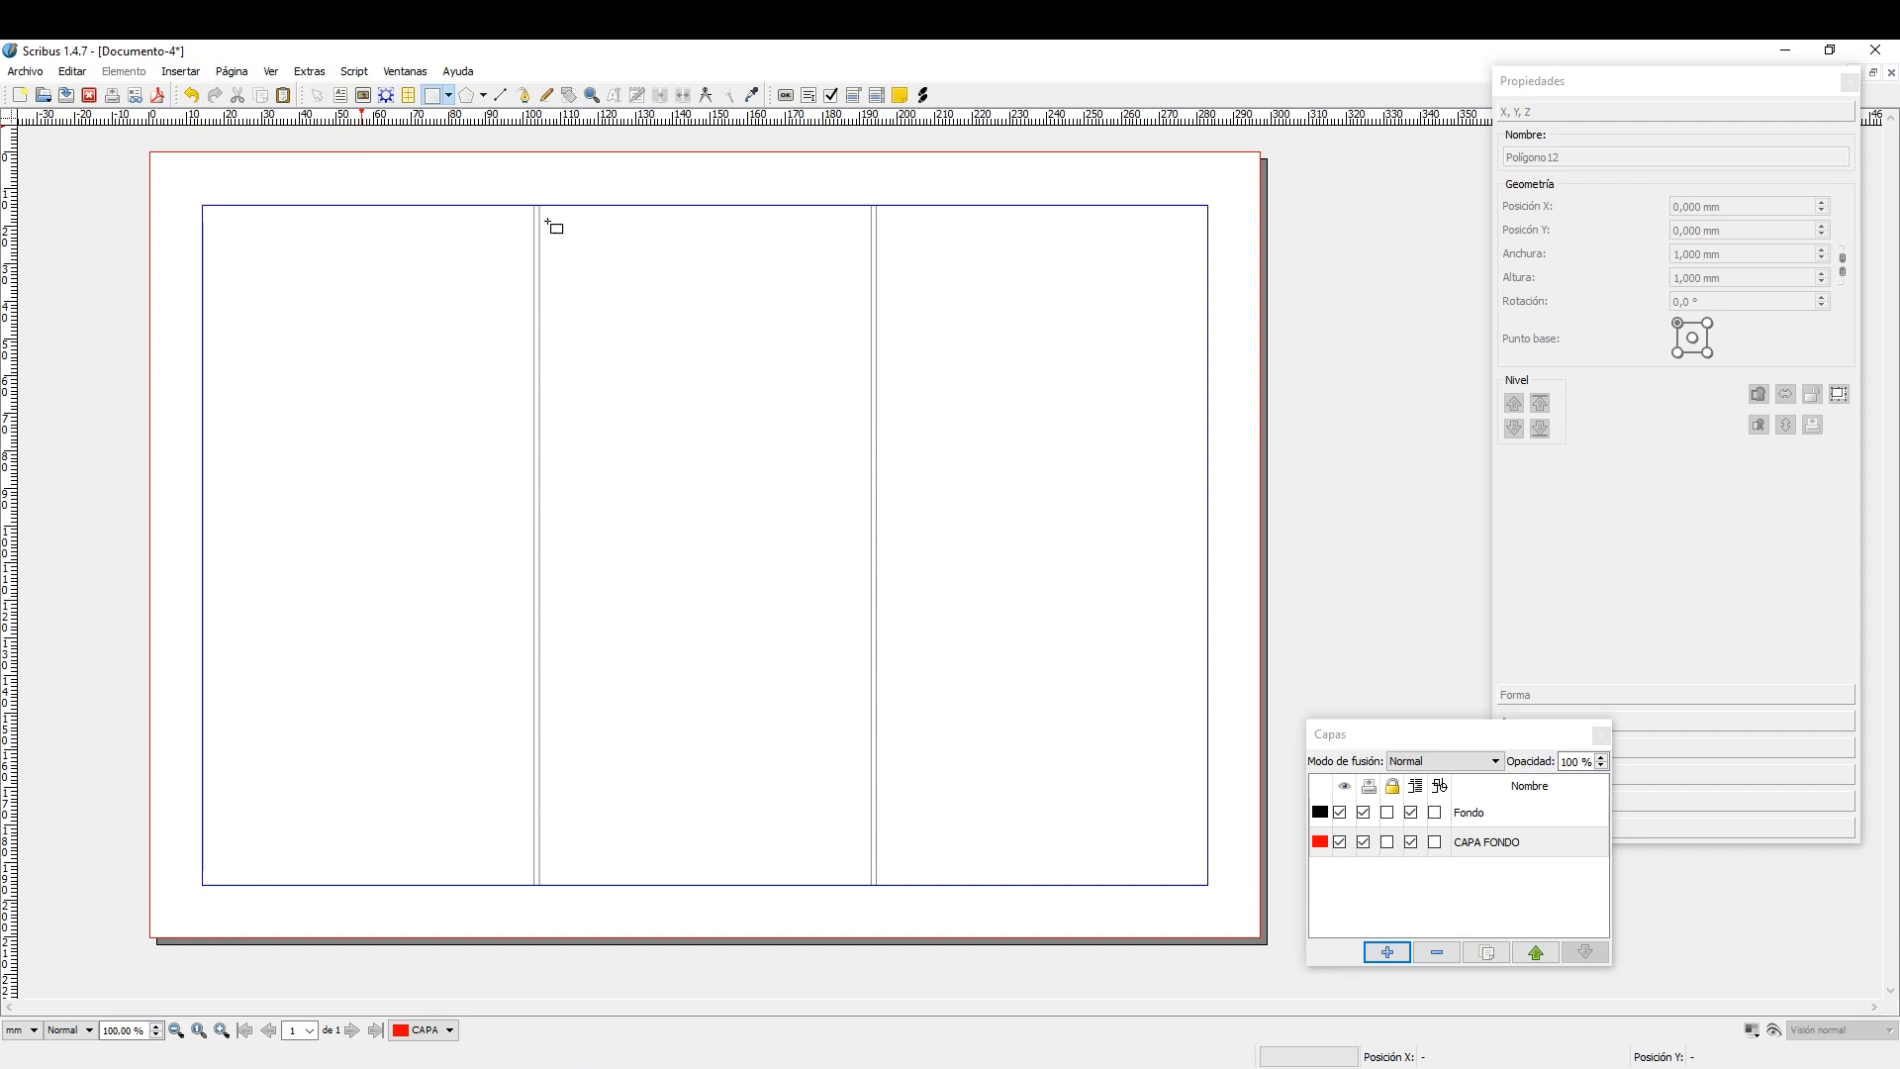
drag(150, 154, 1266, 943)
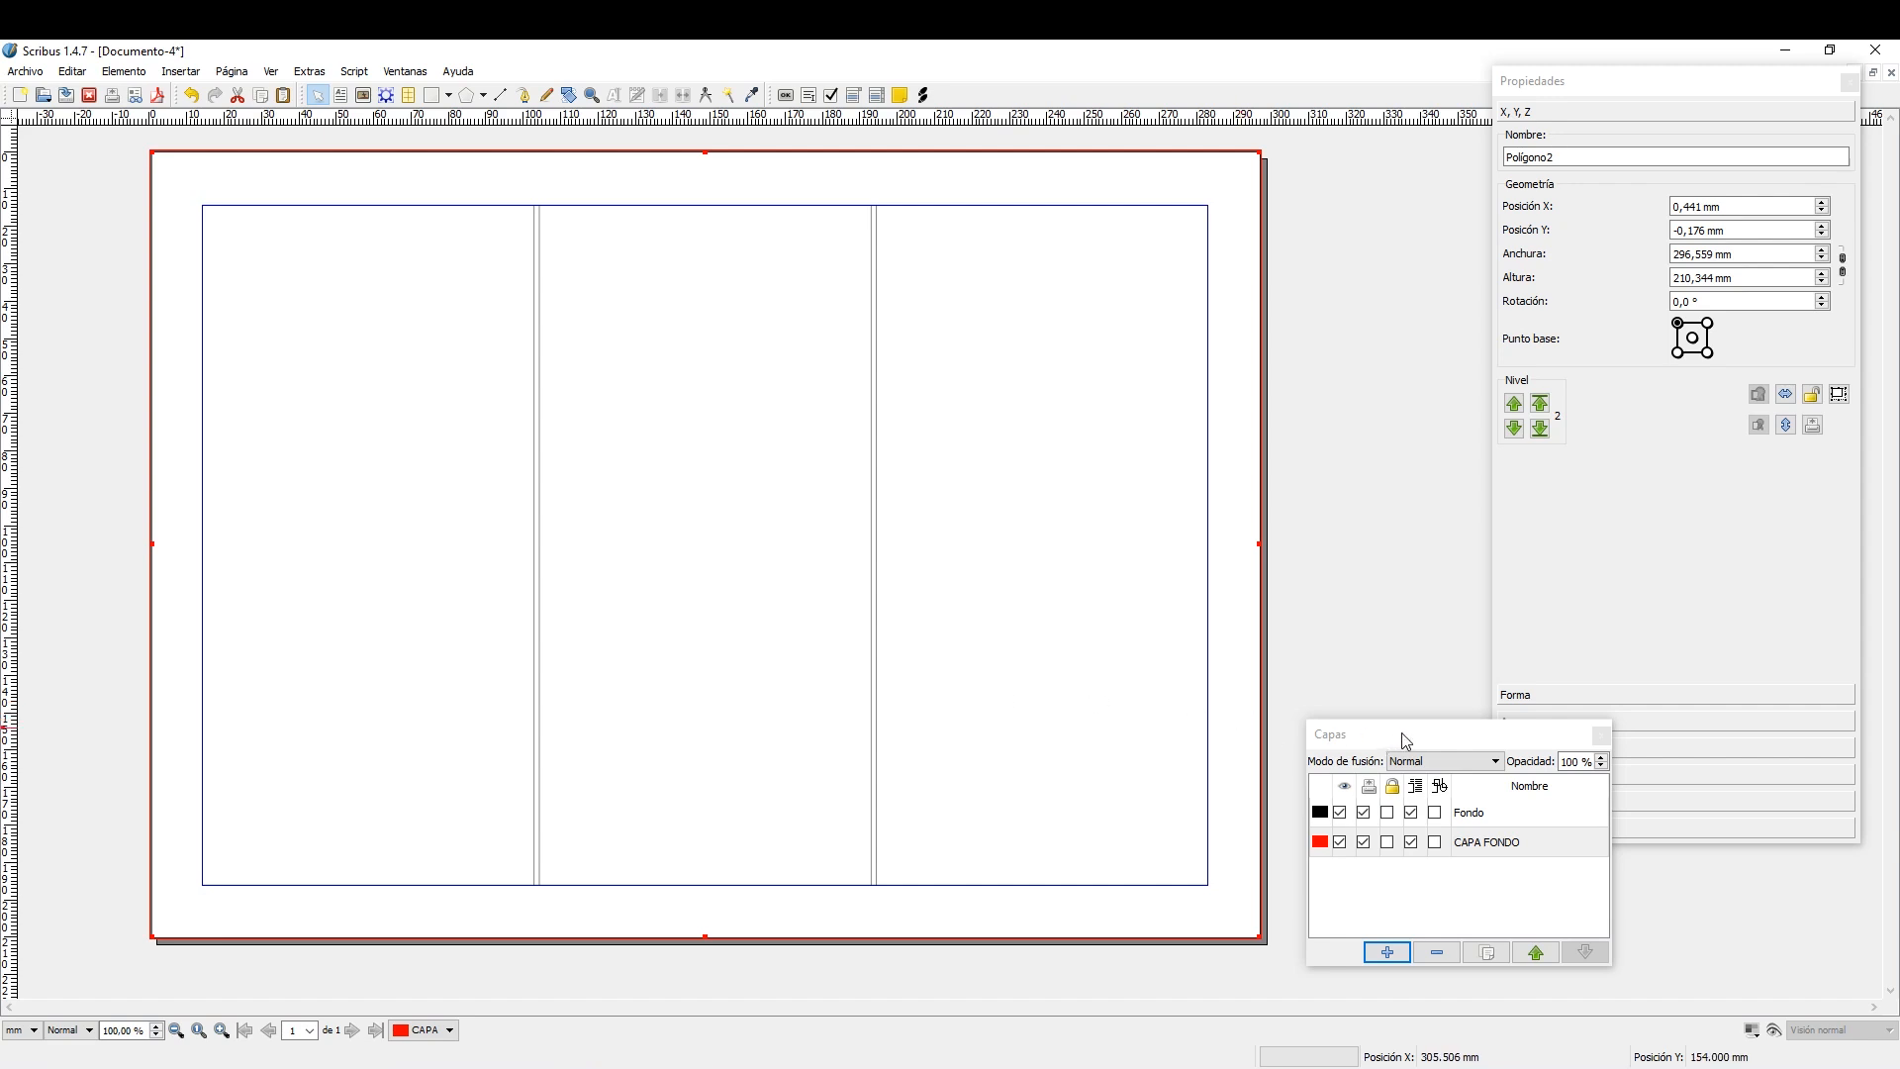
Move the Capas window clear of Propiedades and fill the background rectangle with Magenta, replacing that fill with Green.
drag(1434, 733, 1314, 802)
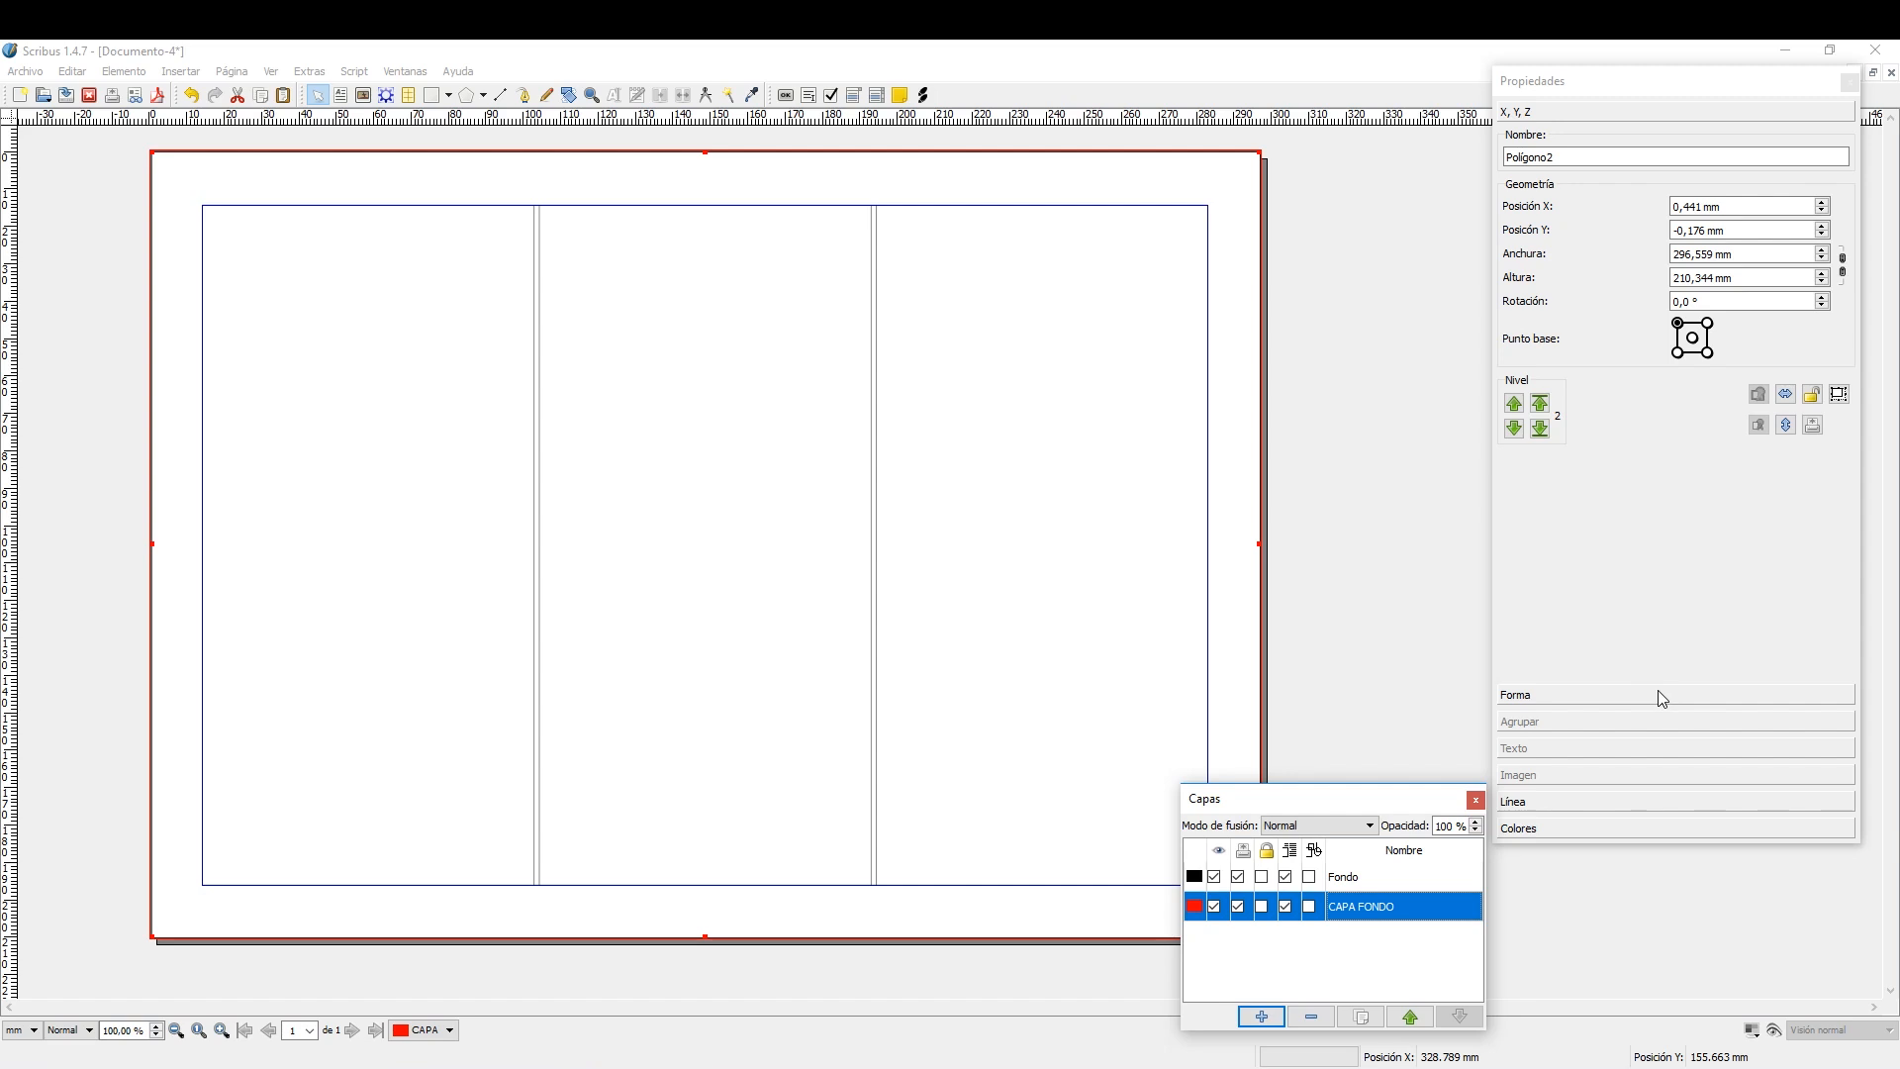
click(1683, 827)
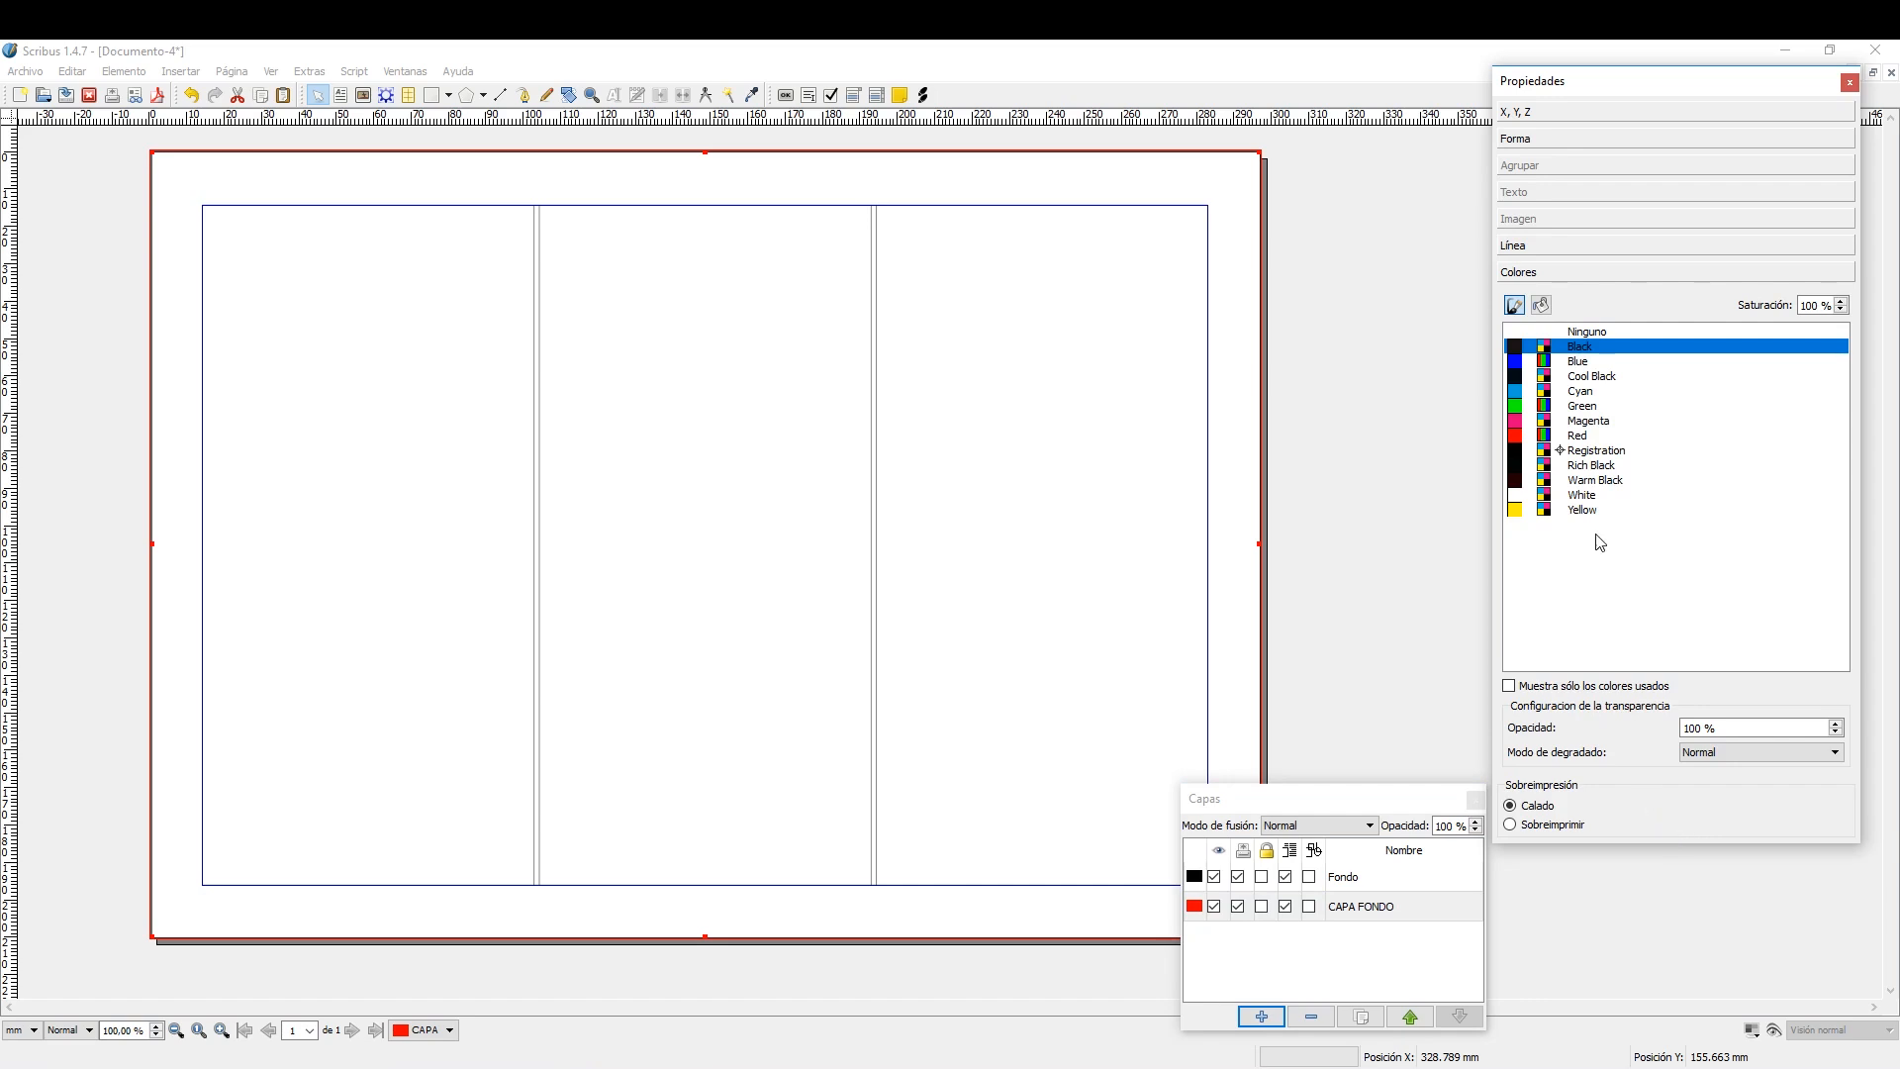
click(1544, 302)
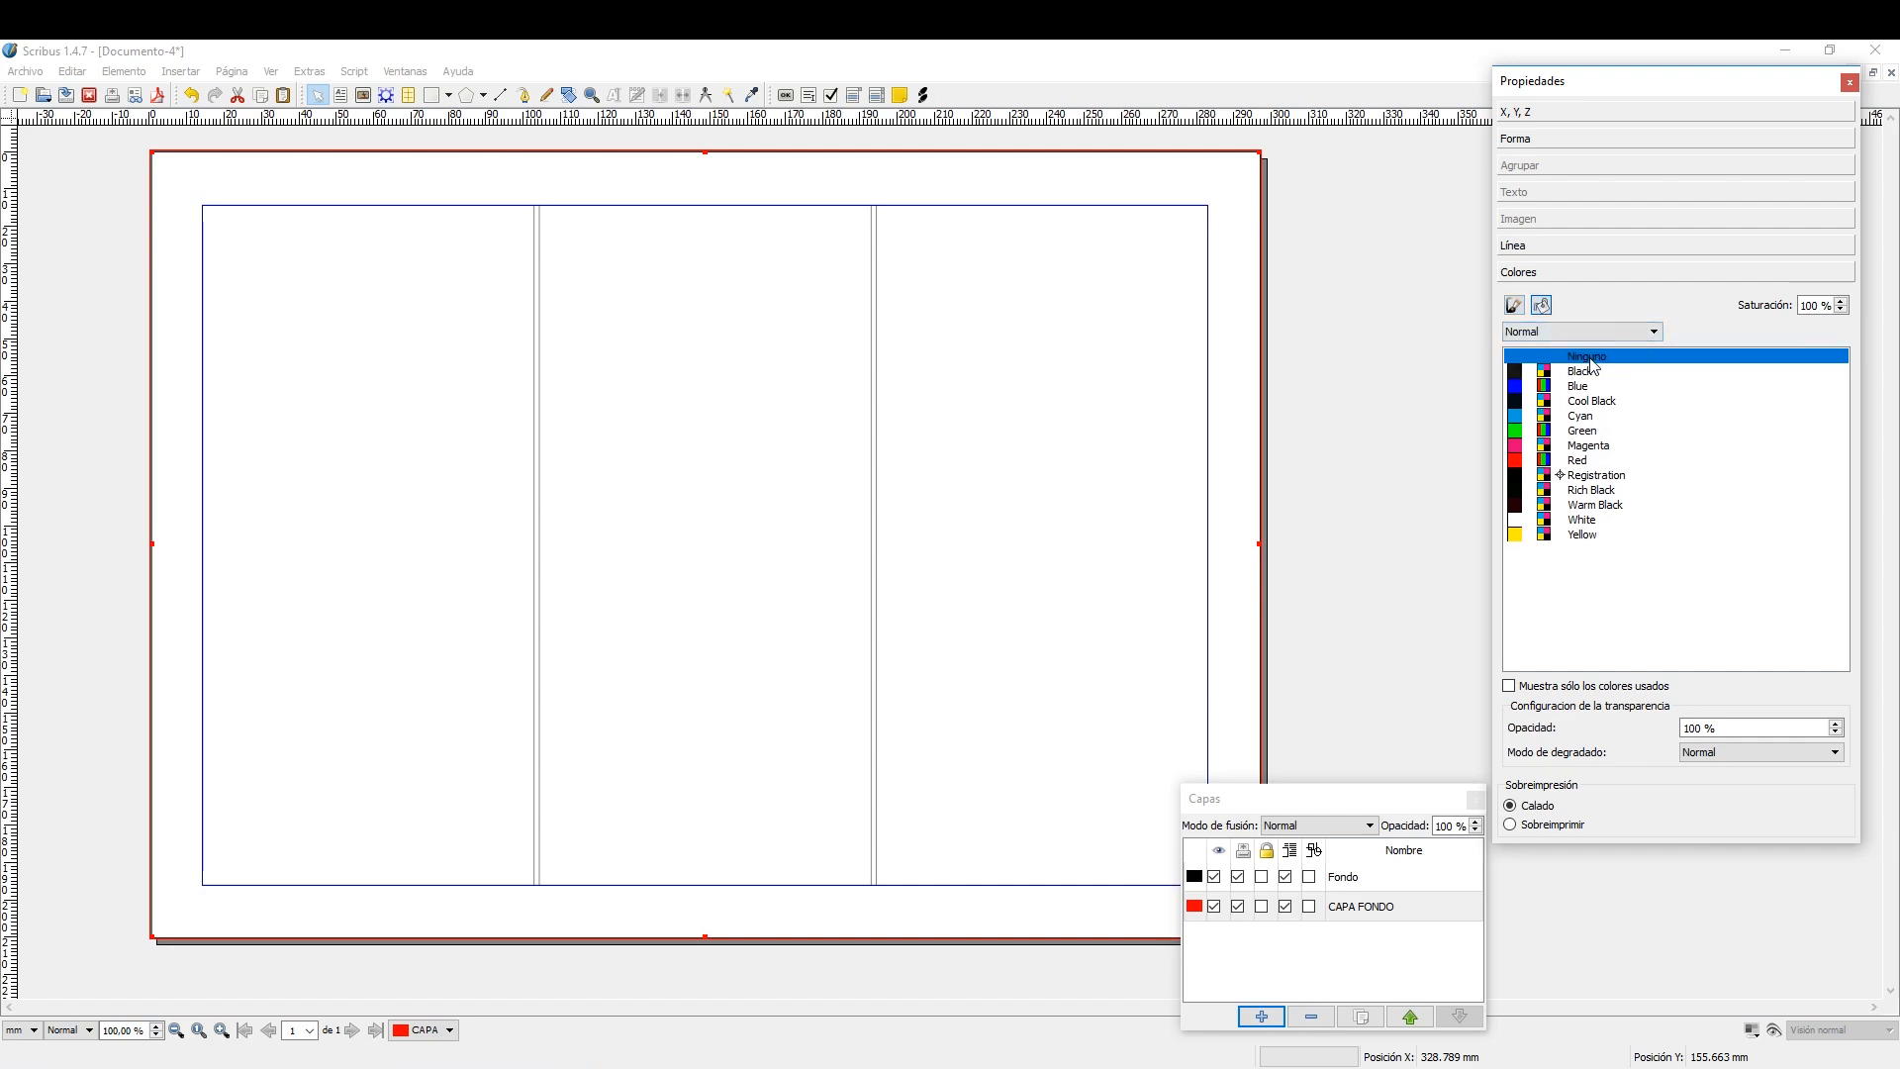
click(1583, 448)
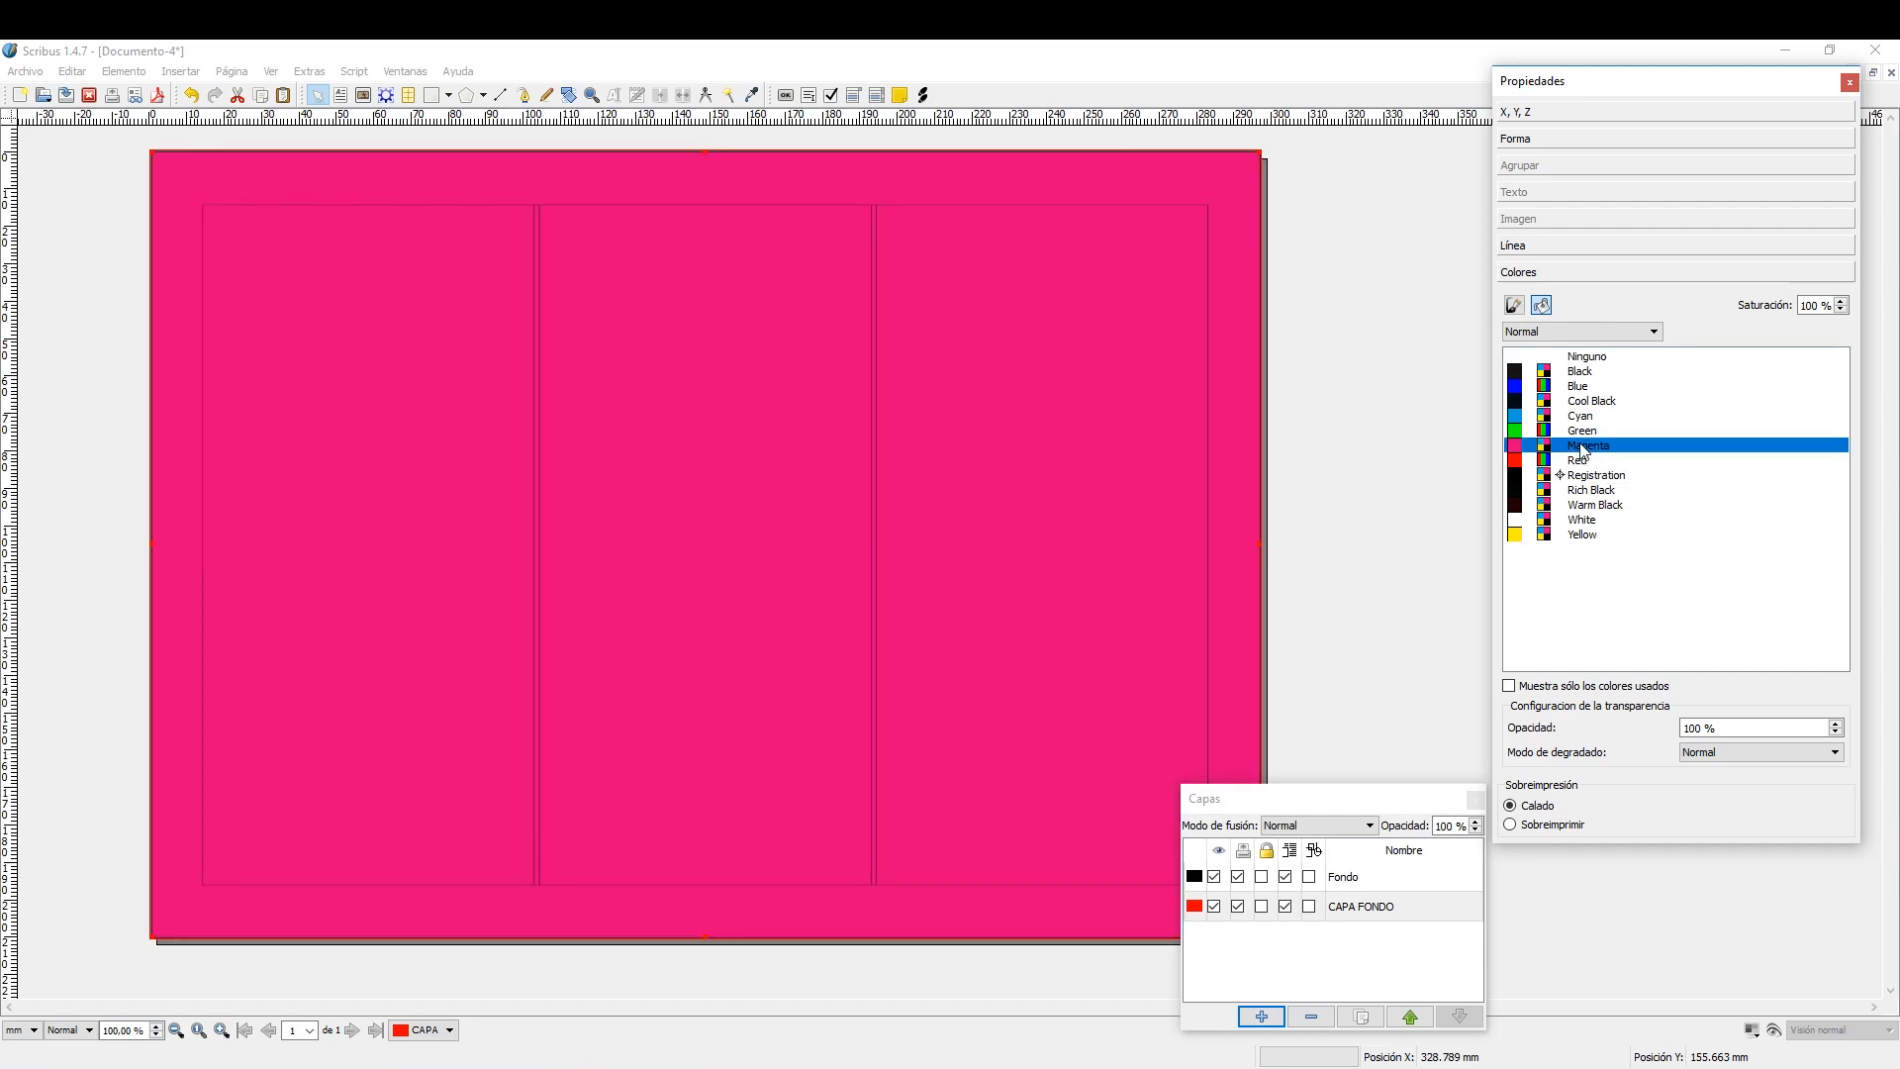
click(1583, 433)
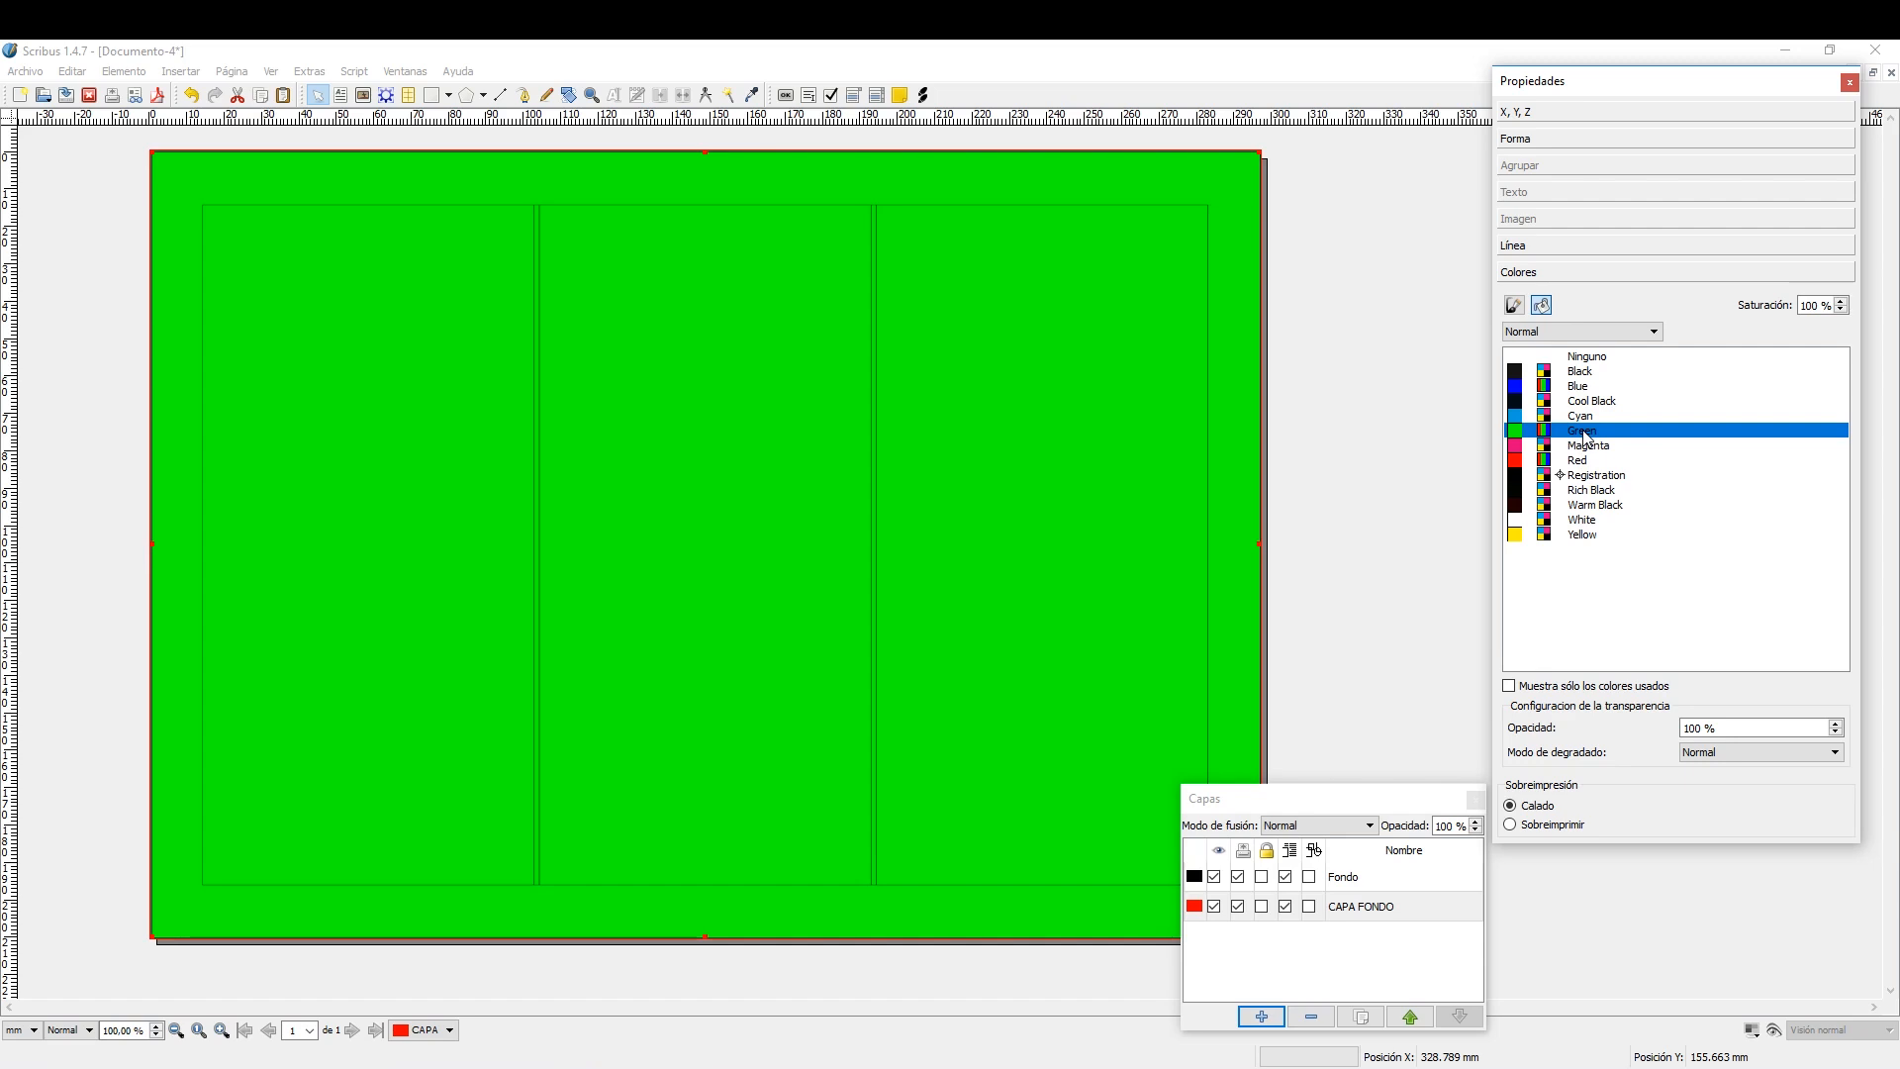
Create a new CMYK colour named LILA with C 57,65 % and M 90,20 %, and fill the background rectangle with it.
click(72, 74)
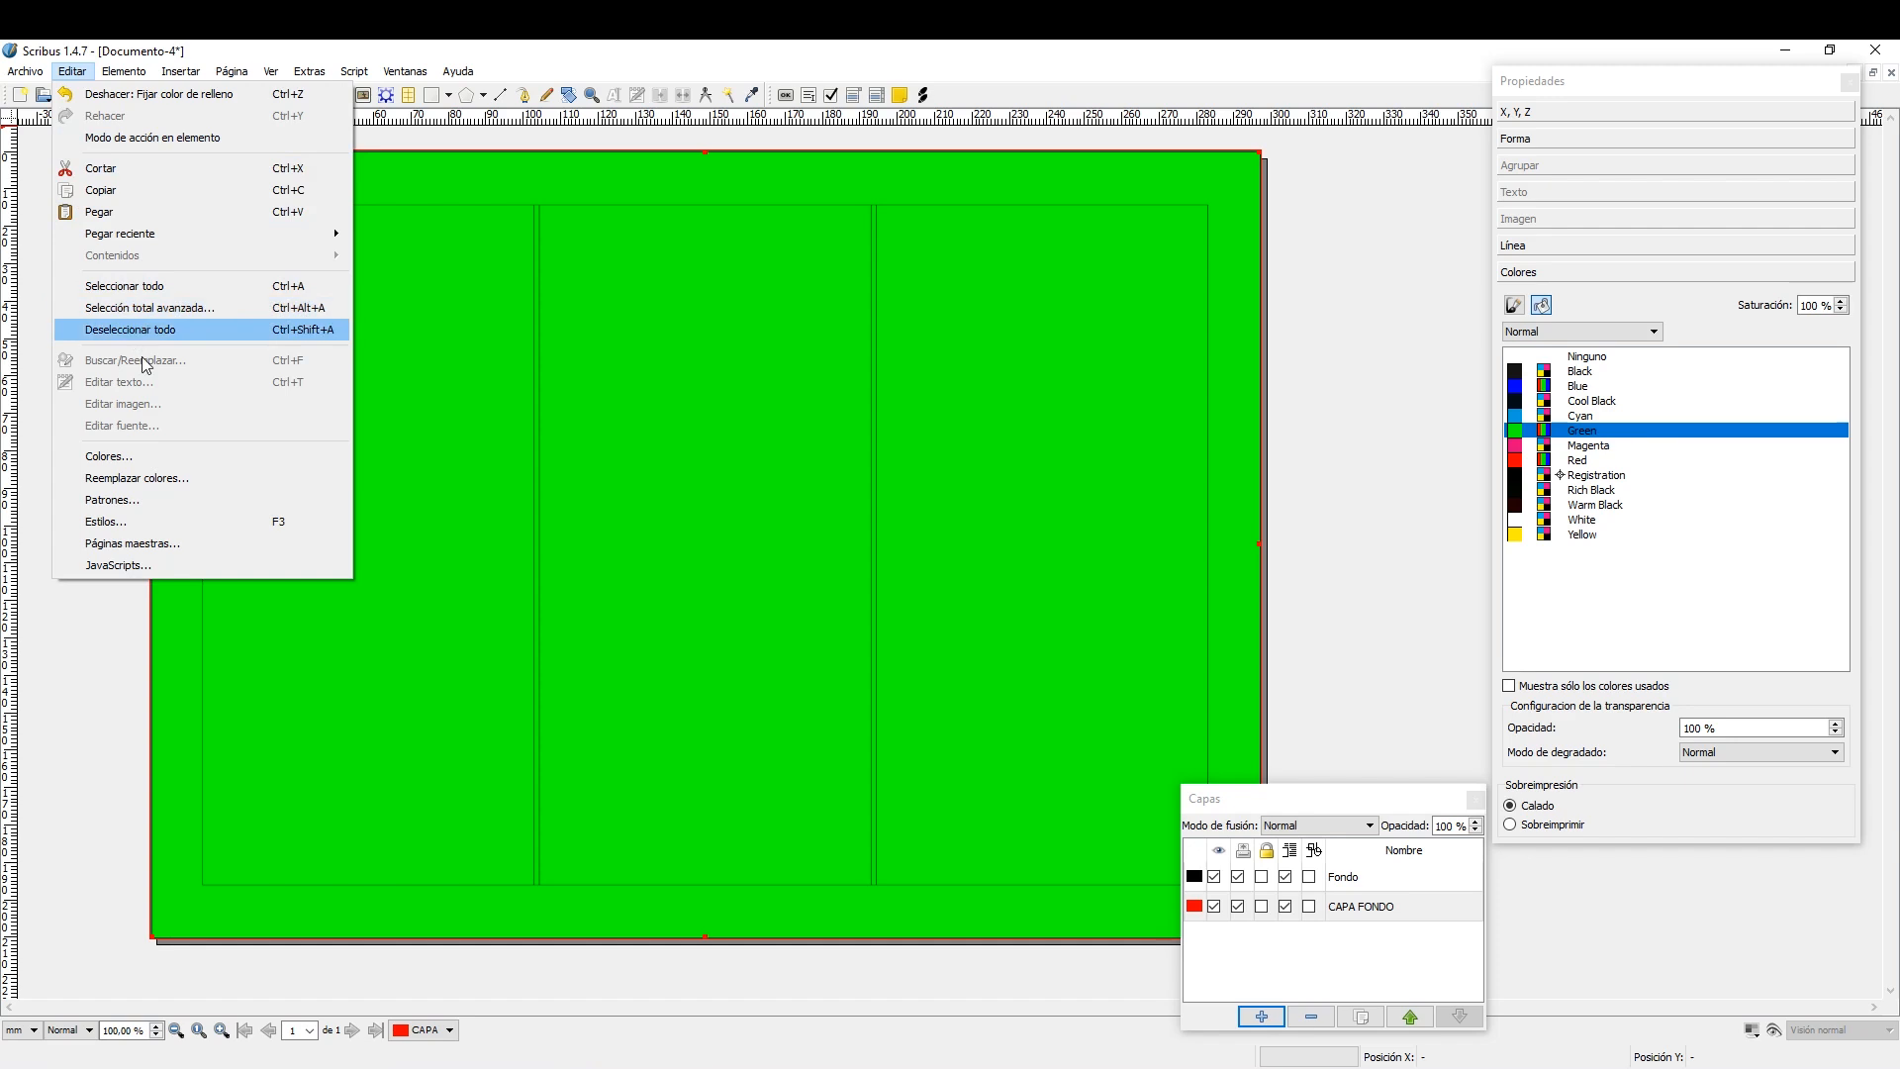
click(152, 460)
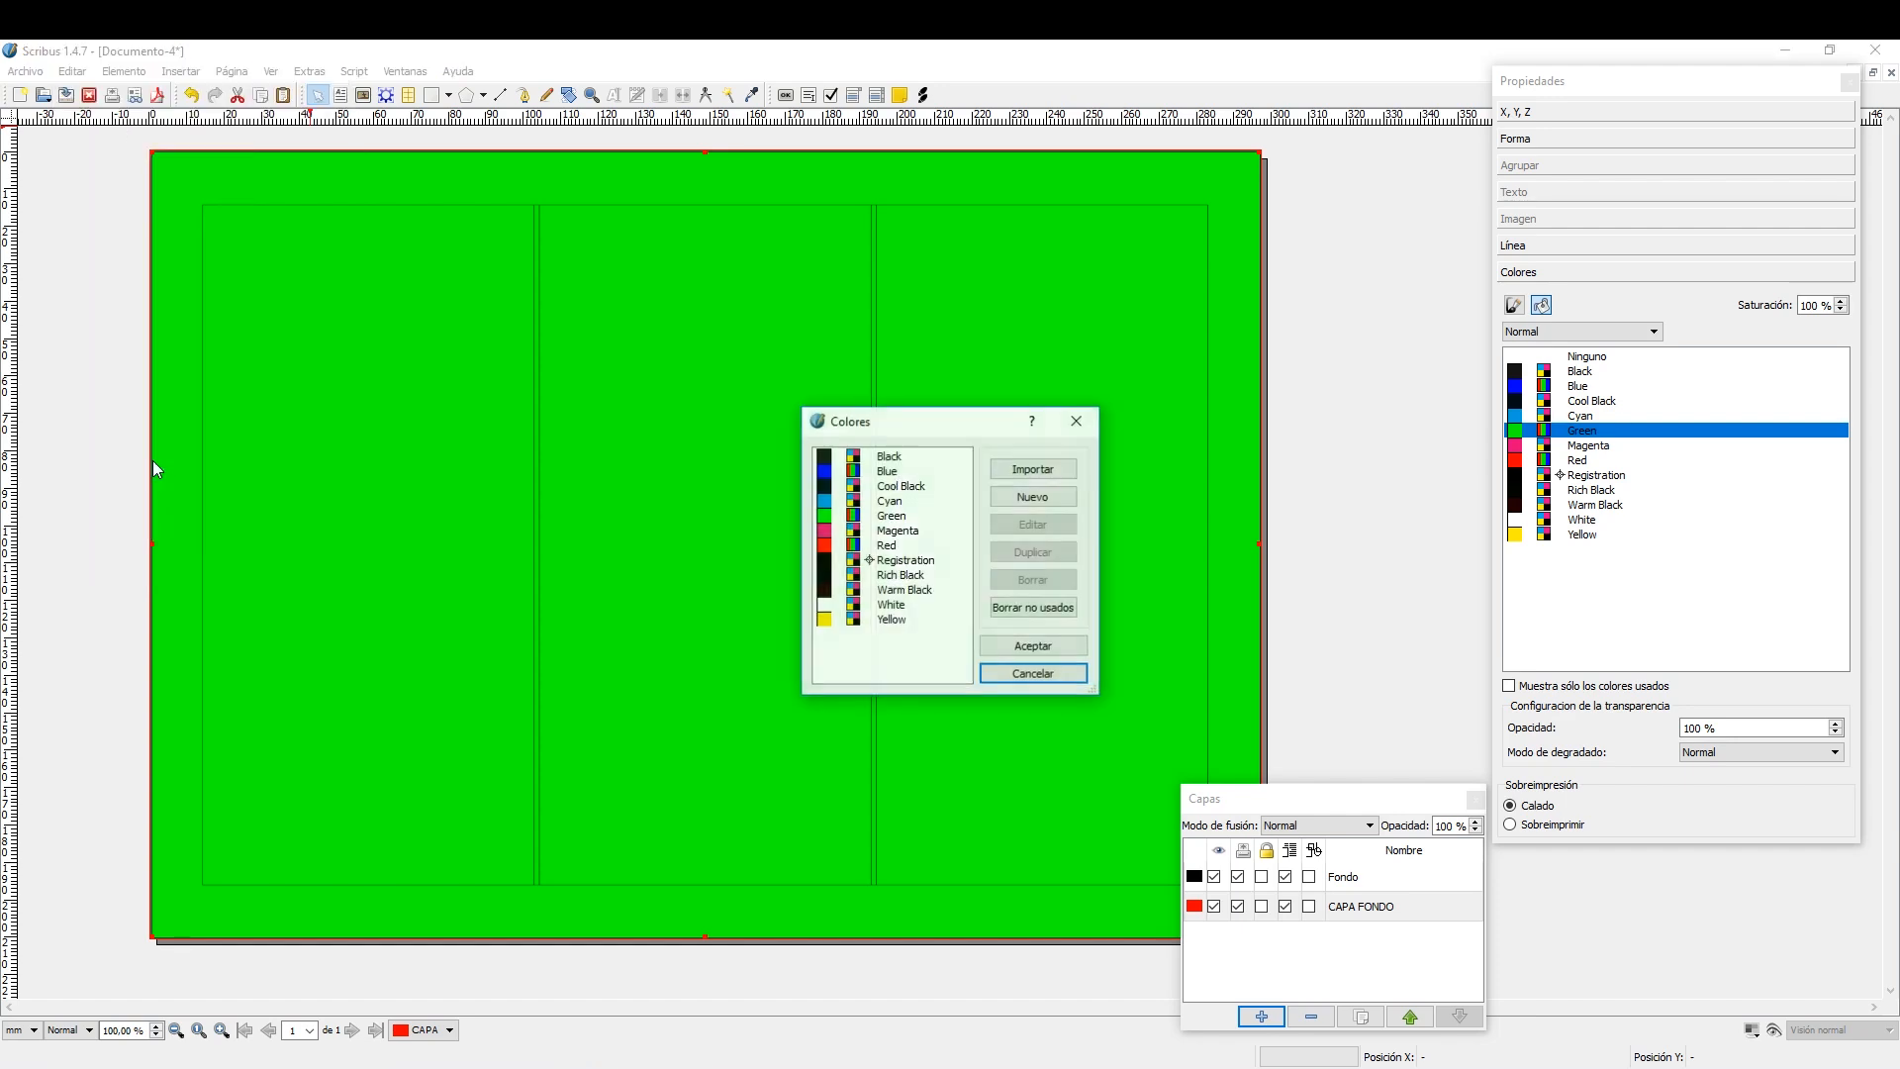
click(1042, 499)
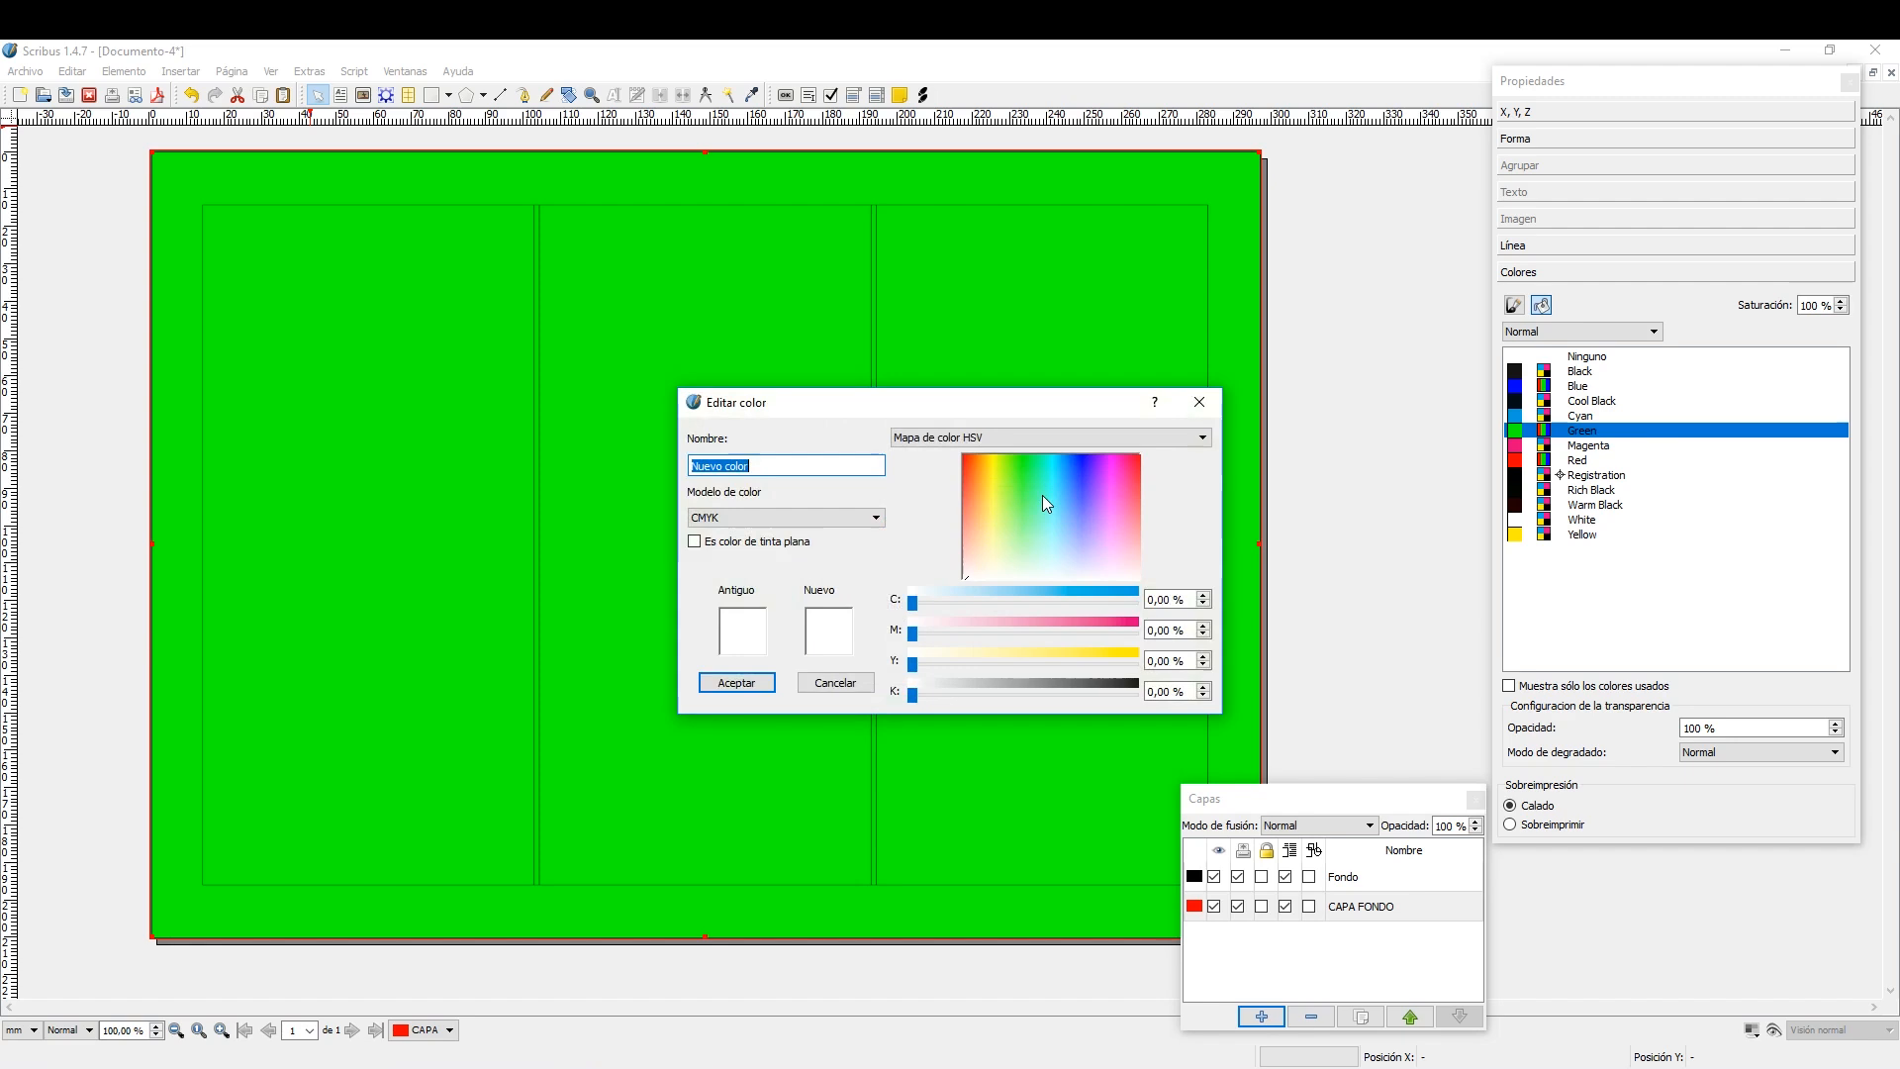
click(1102, 490)
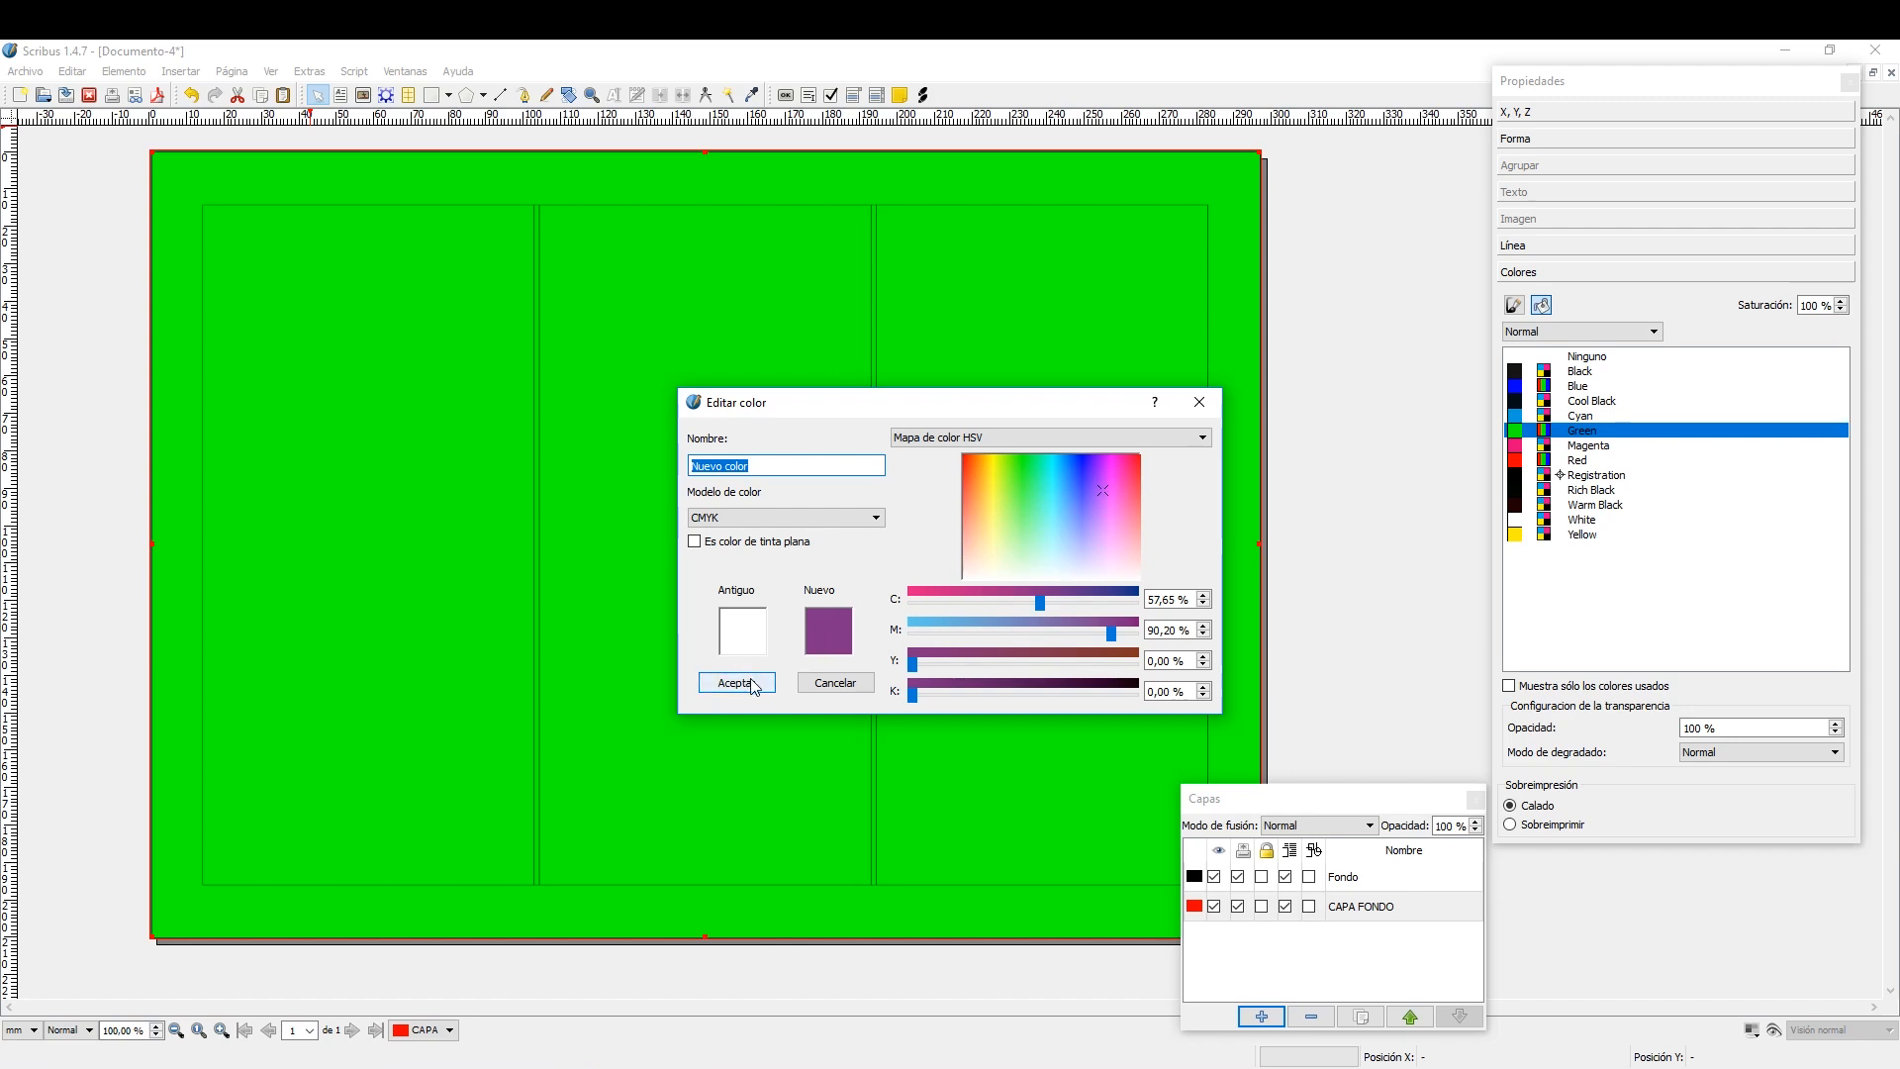
drag(765, 466, 686, 469)
text(LILA)
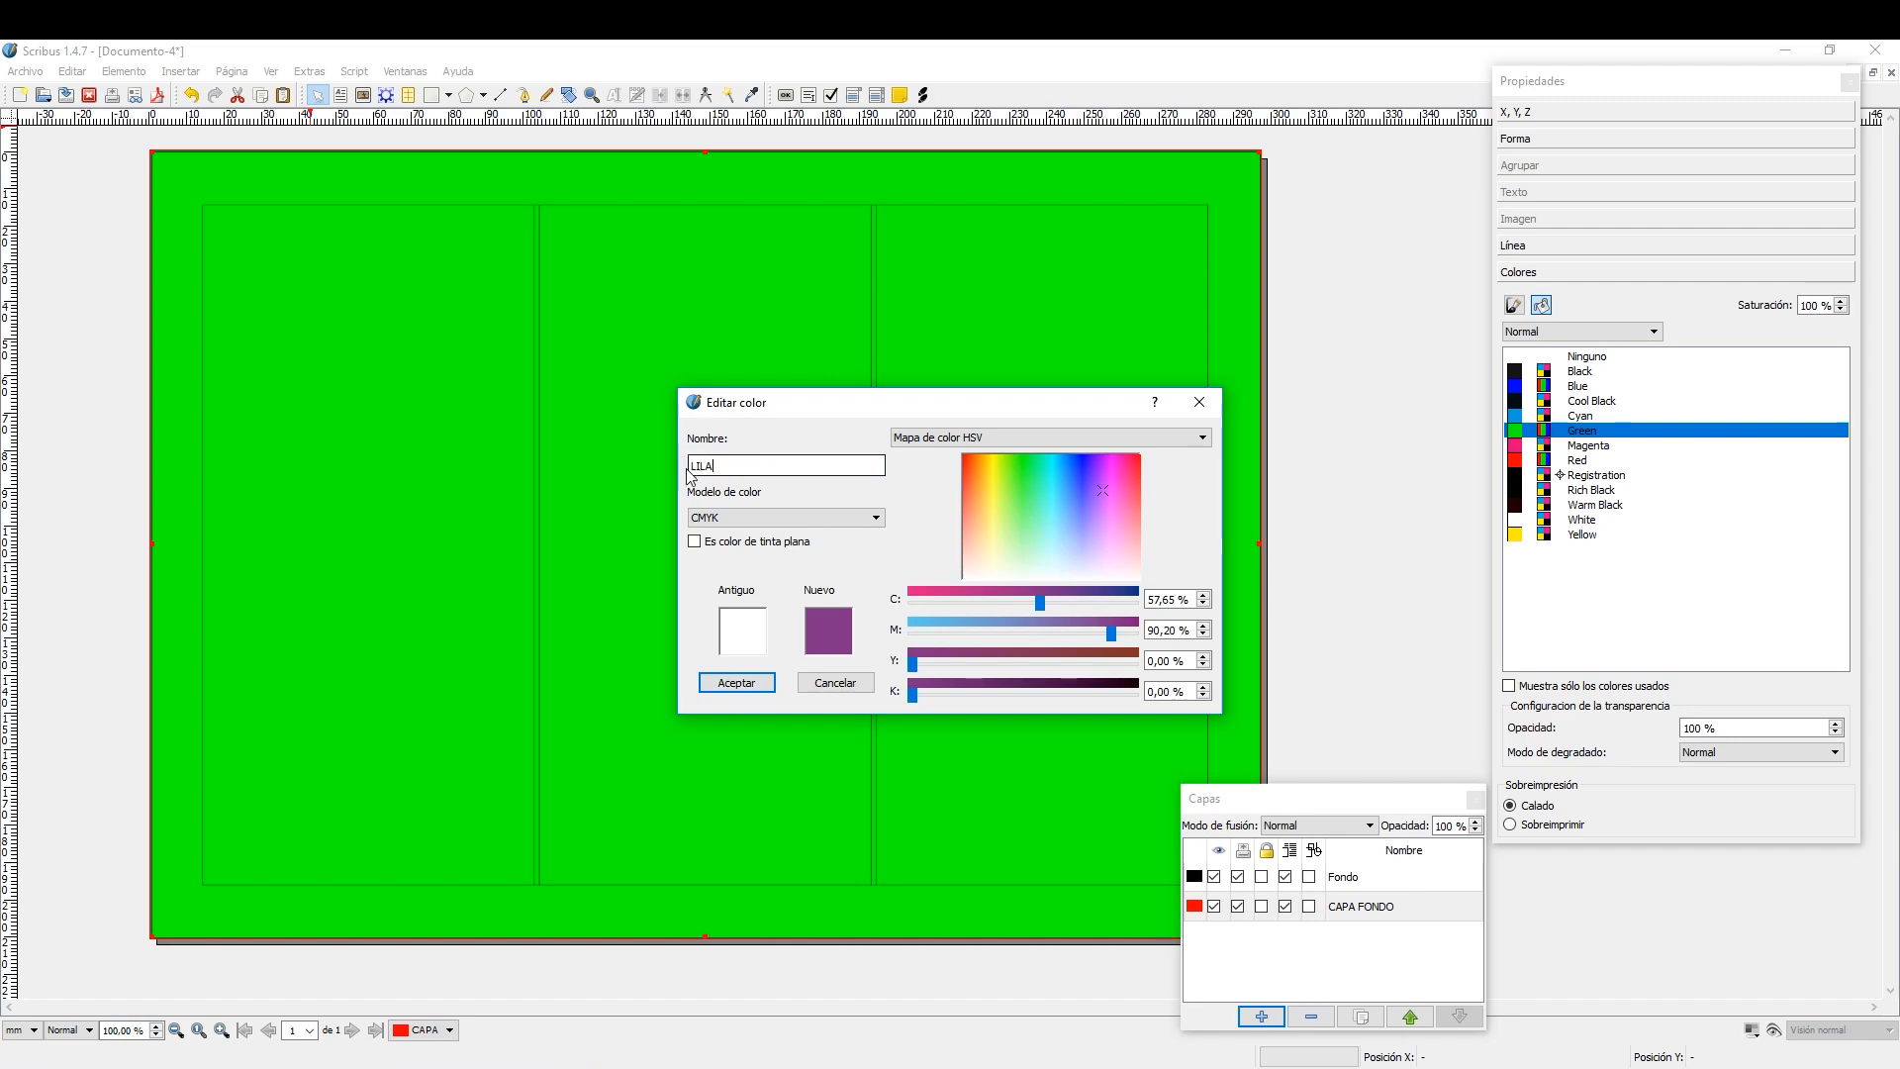
click(744, 681)
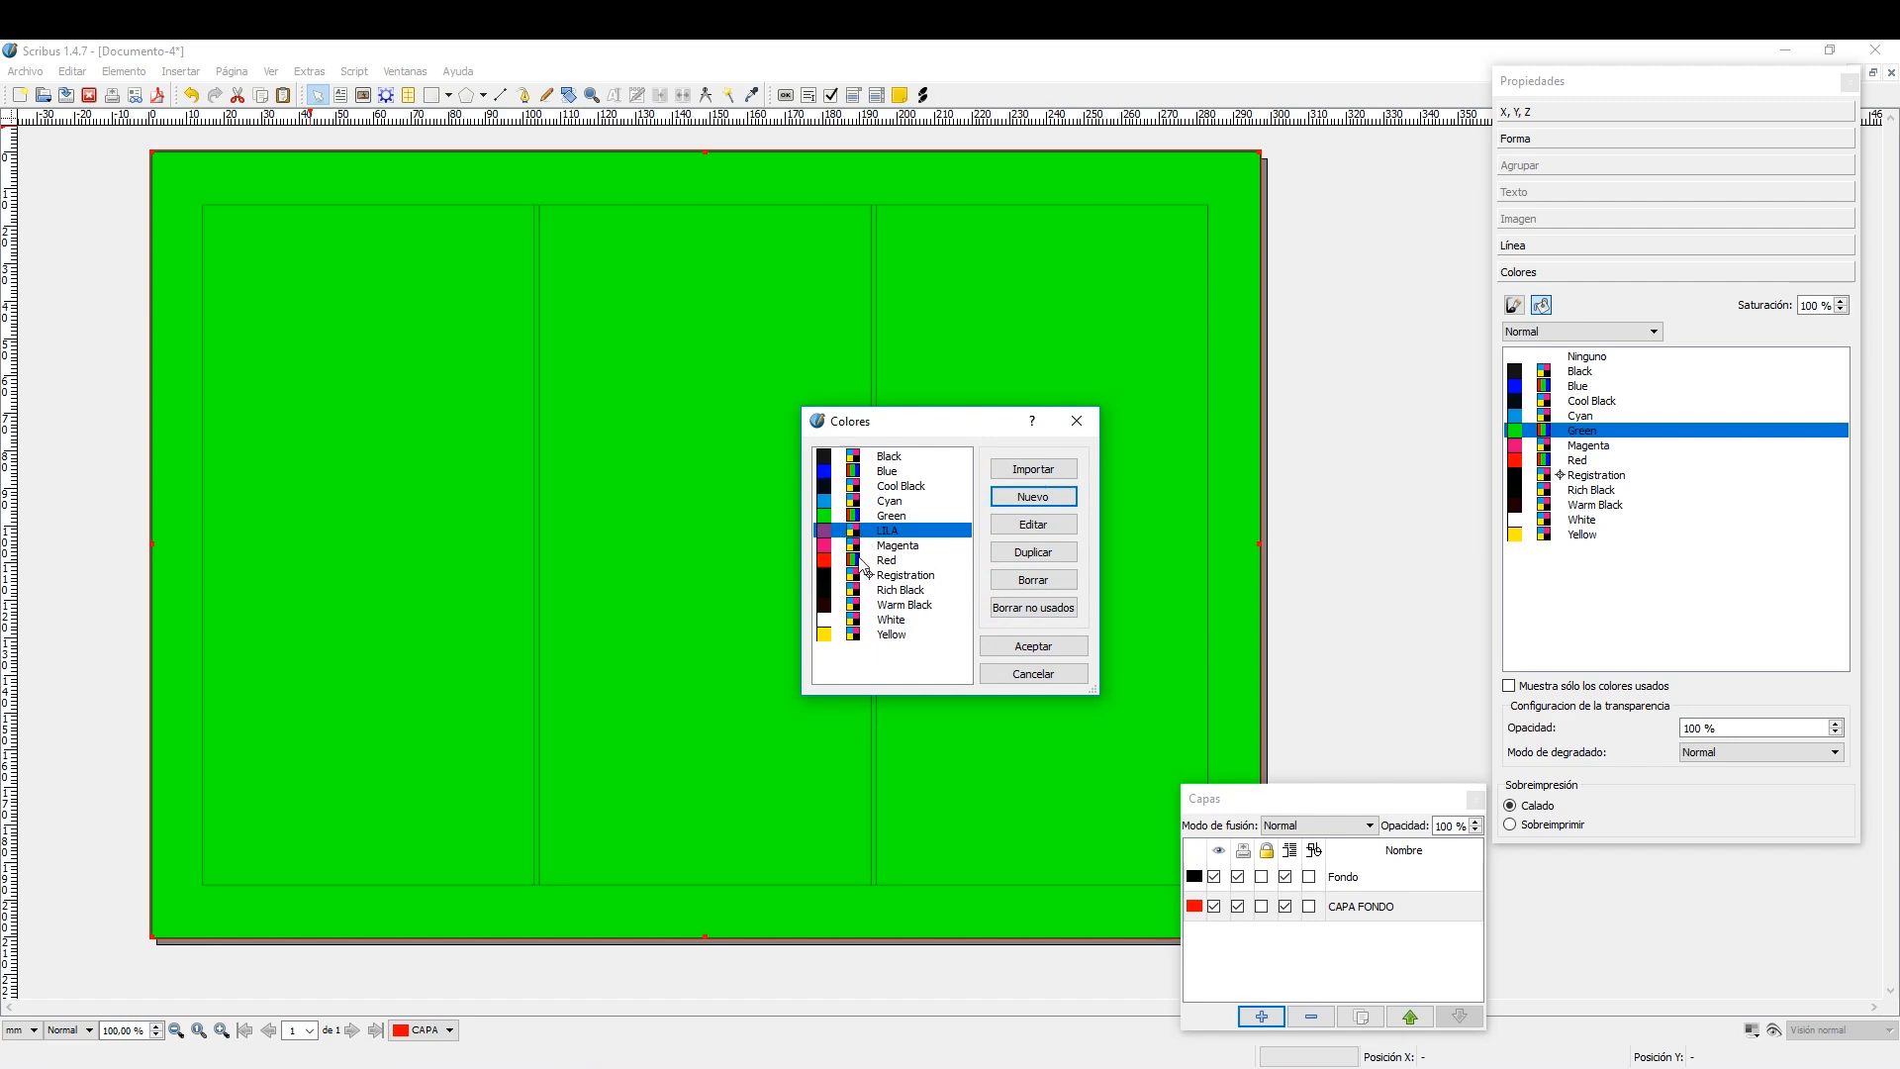
click(1041, 643)
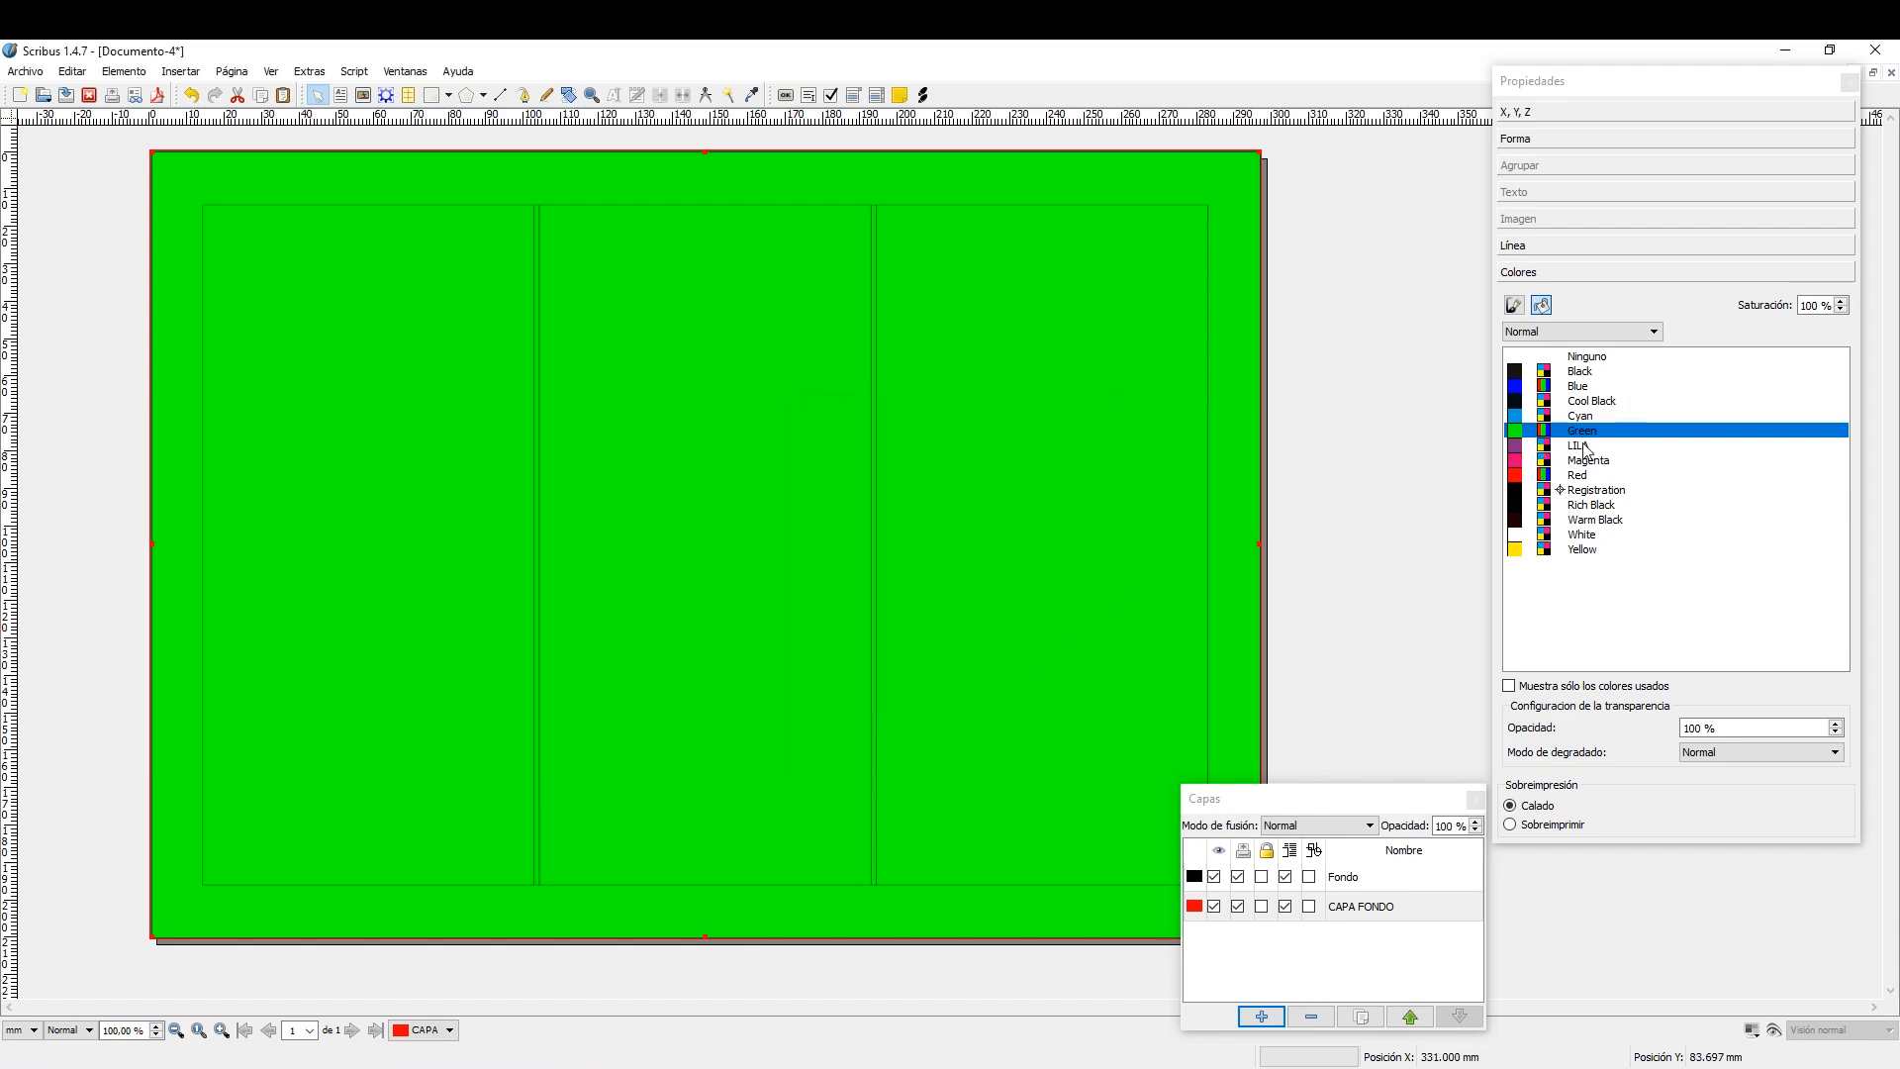
click(1584, 446)
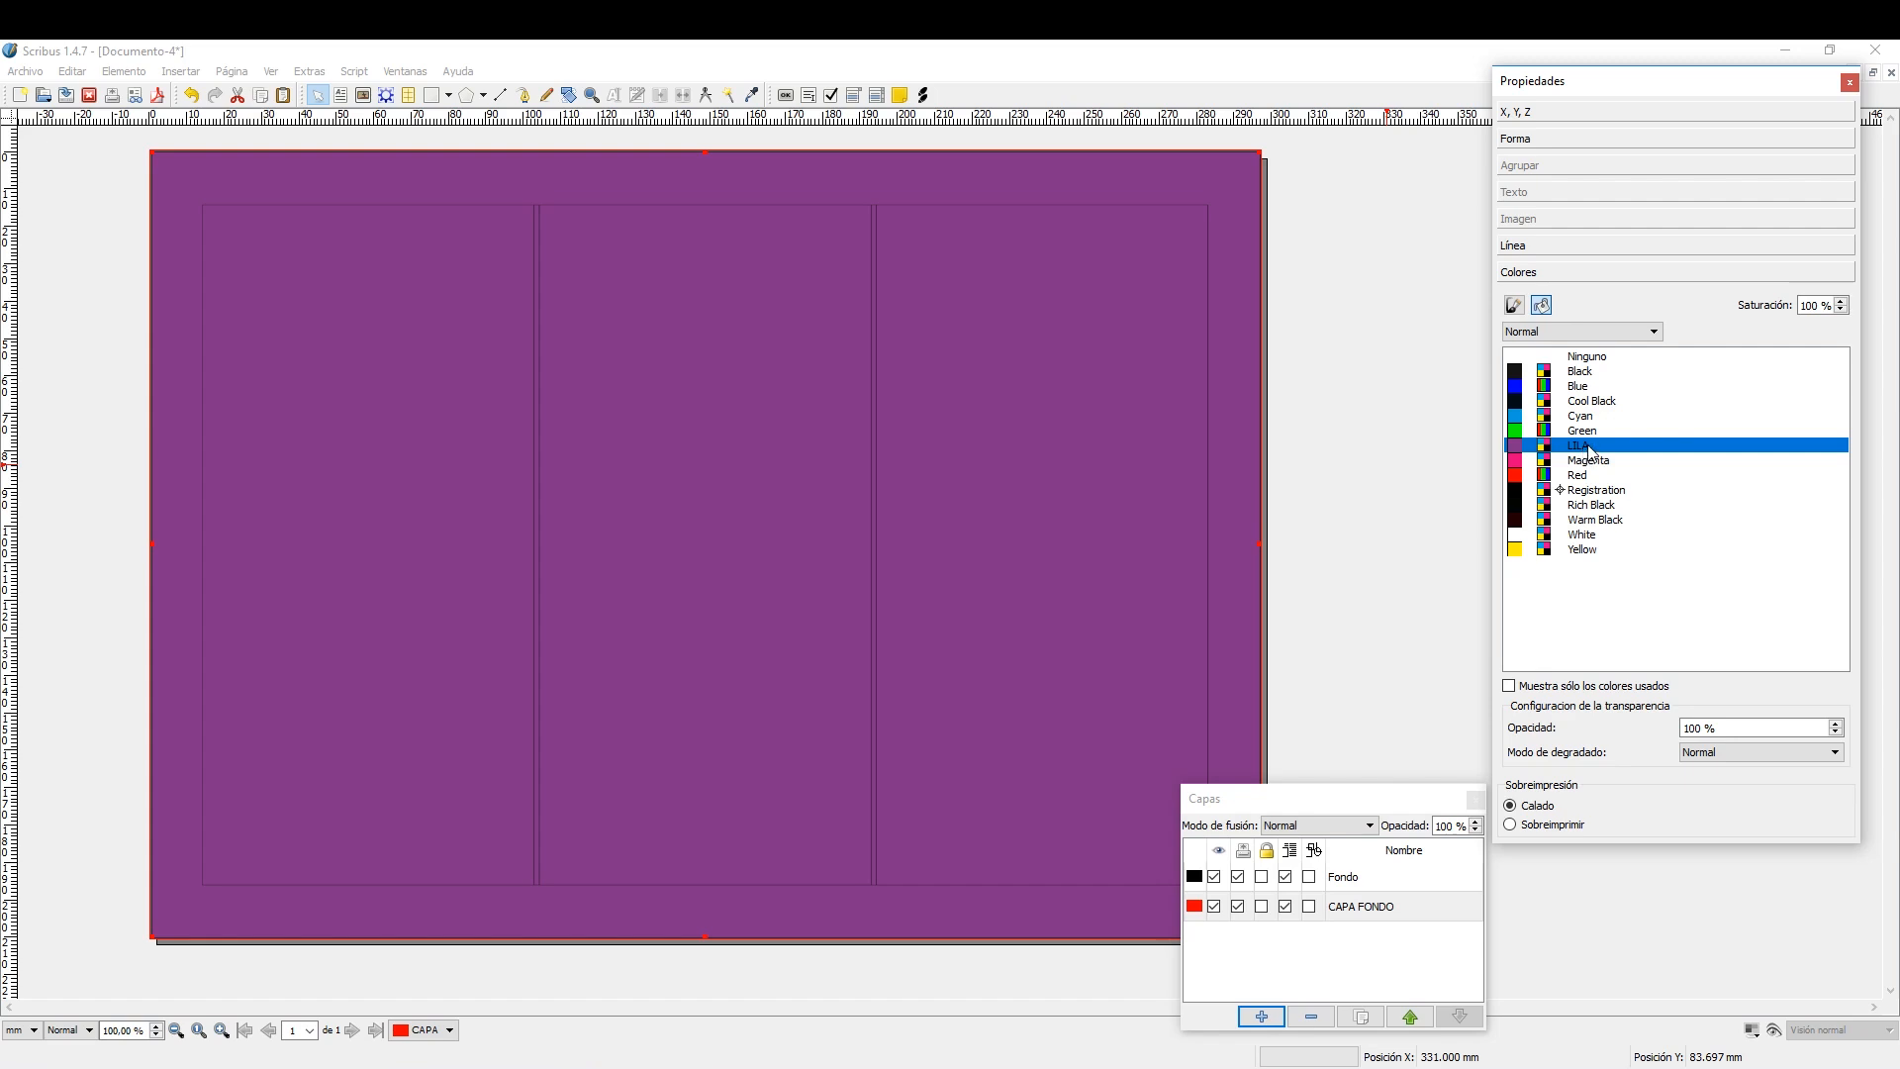
Try a lower opacity for the background rectangle's fill and restore it to 100 %.
click(1836, 734)
click(1836, 735)
click(1837, 736)
click(1837, 735)
click(1836, 735)
click(1836, 724)
click(1835, 725)
click(1835, 724)
click(1836, 725)
click(1835, 725)
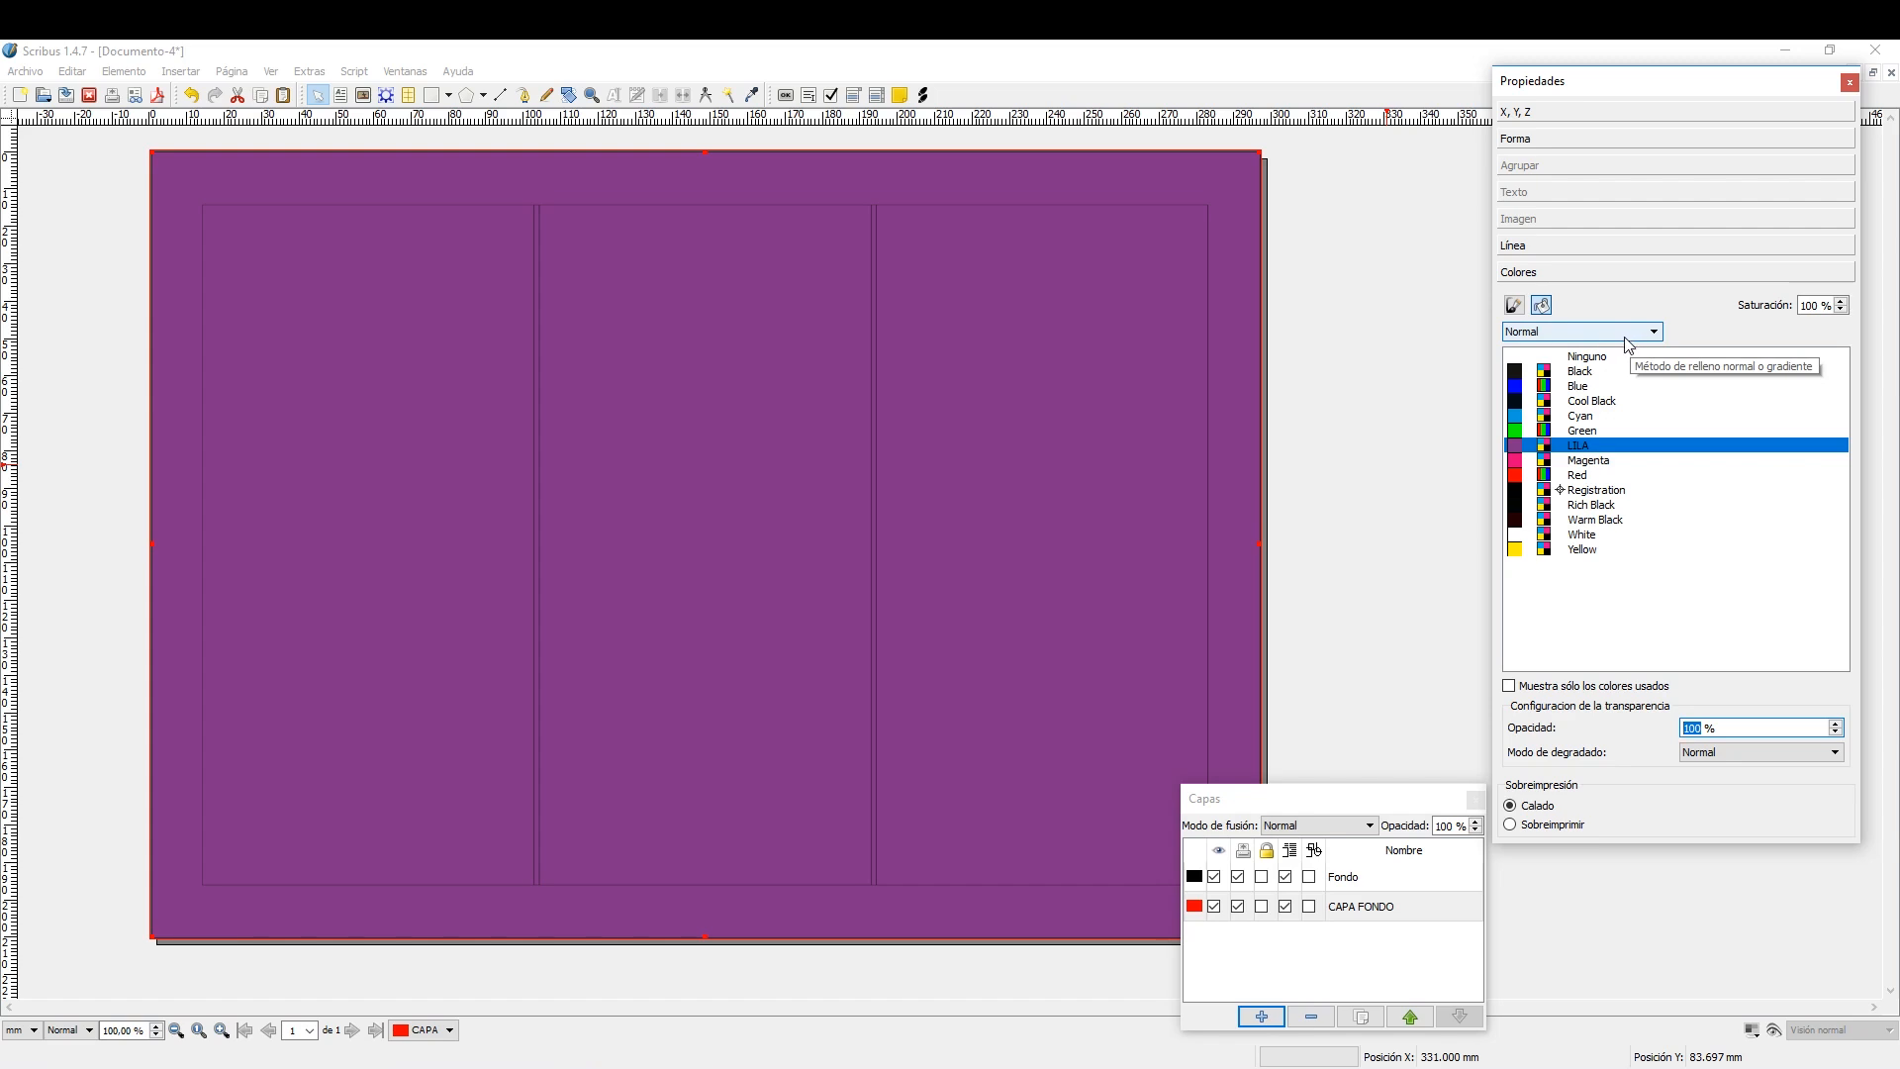
Give the background rectangle a Degradado diagonal fill running from Magenta to Yellow at the 100 % stop.
click(1591, 460)
click(1652, 332)
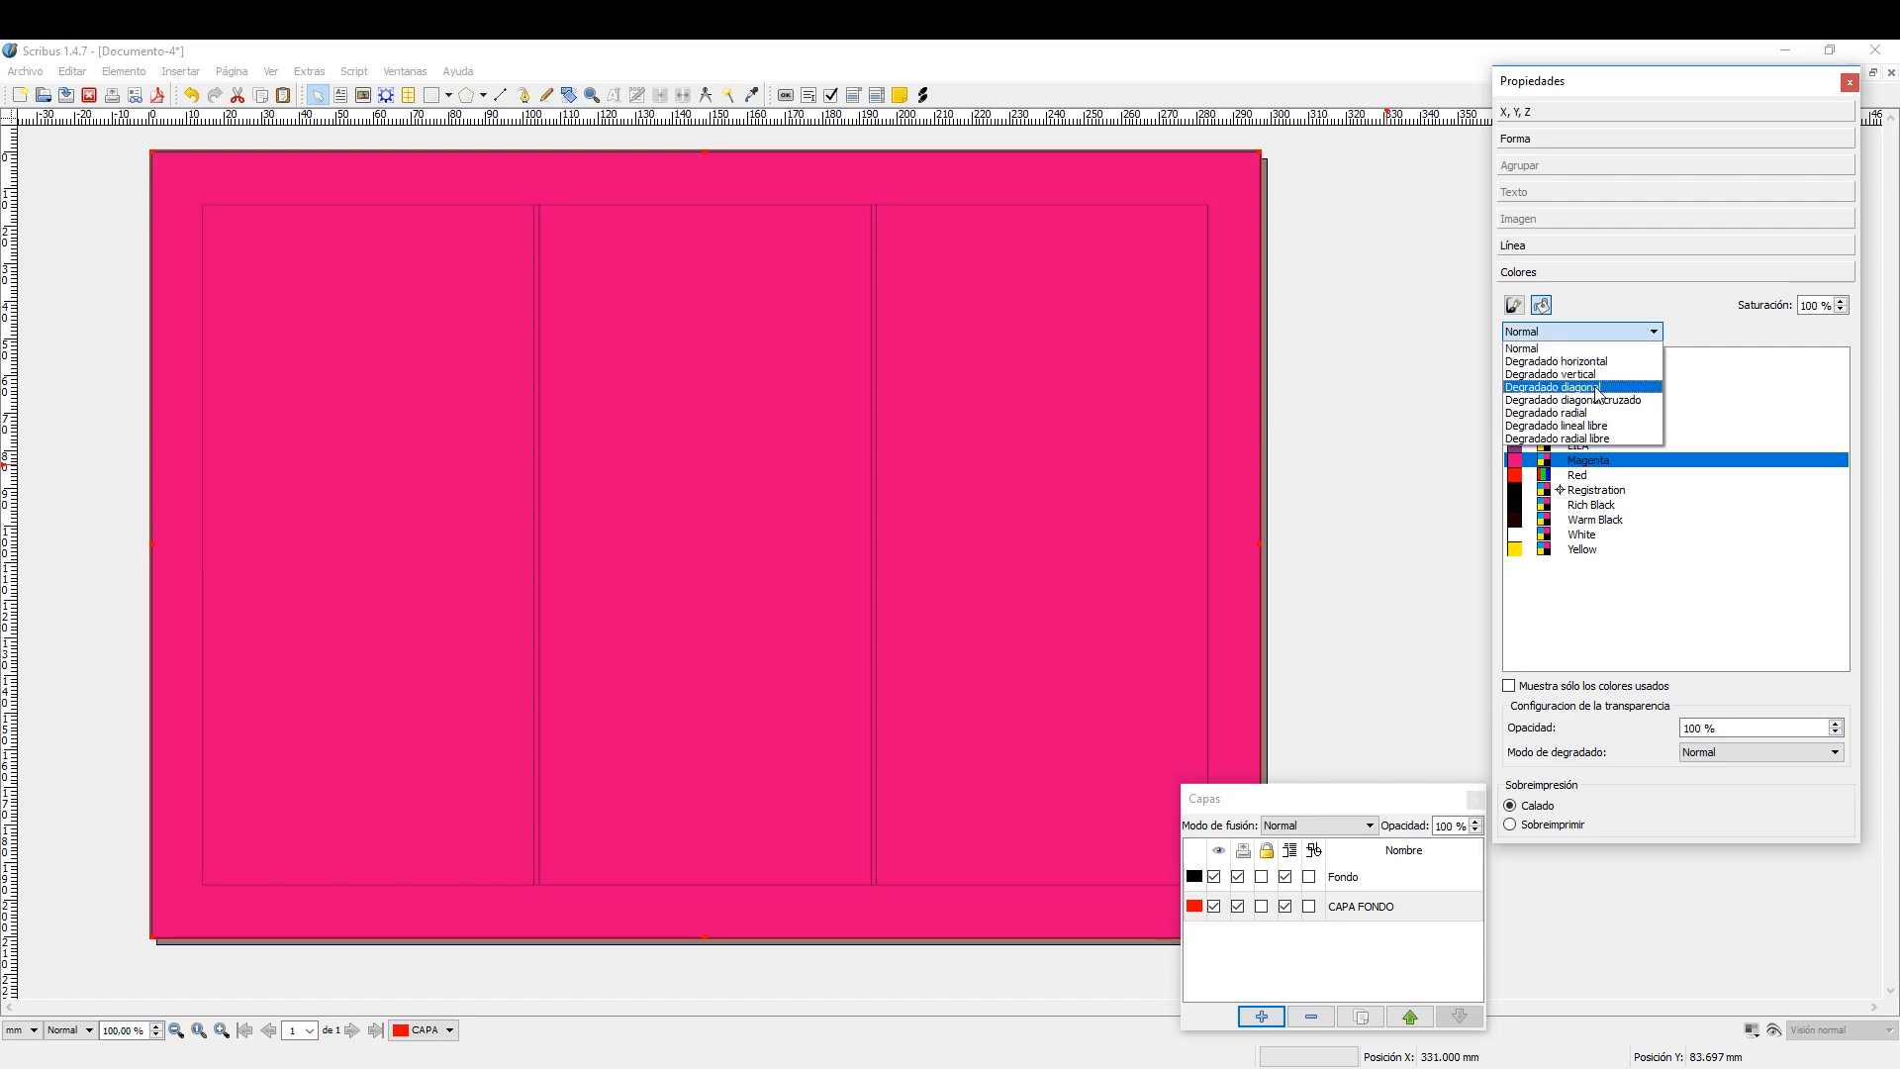
click(1591, 388)
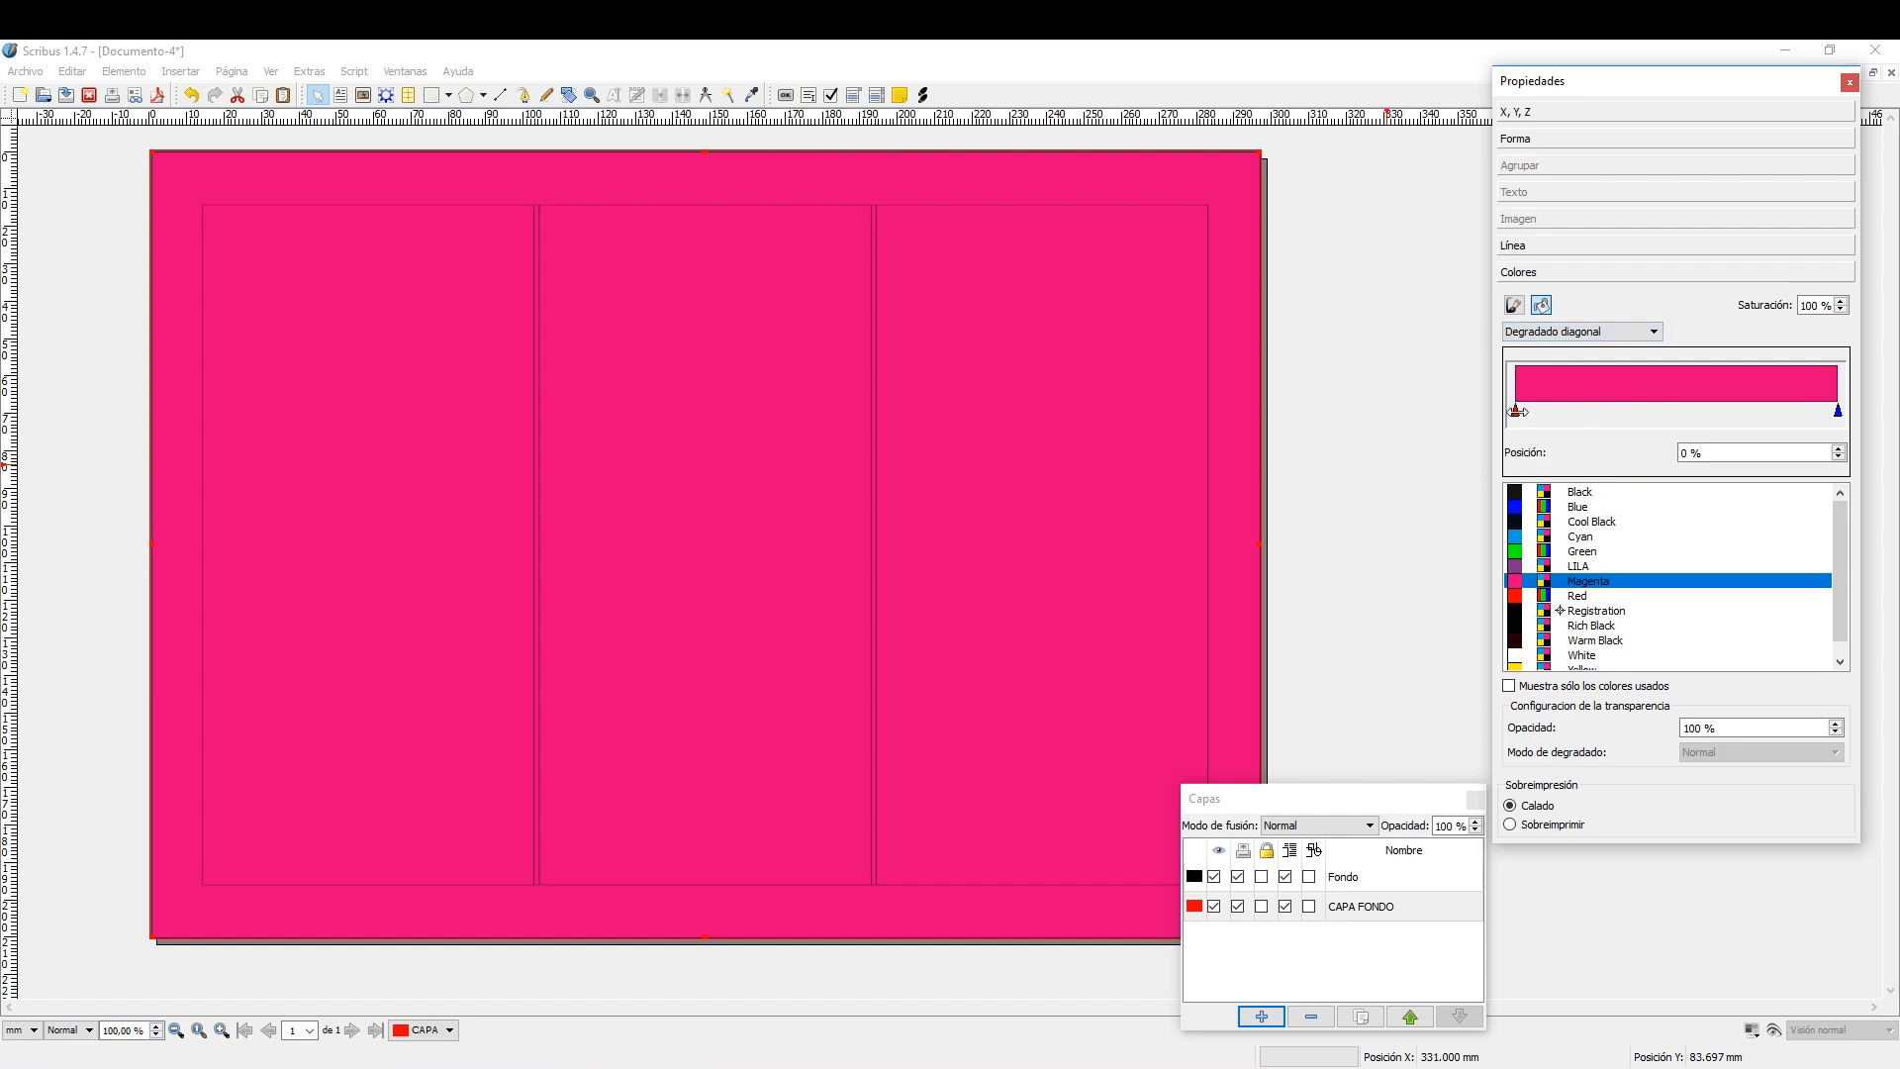
drag(1519, 412, 1840, 412)
click(1588, 668)
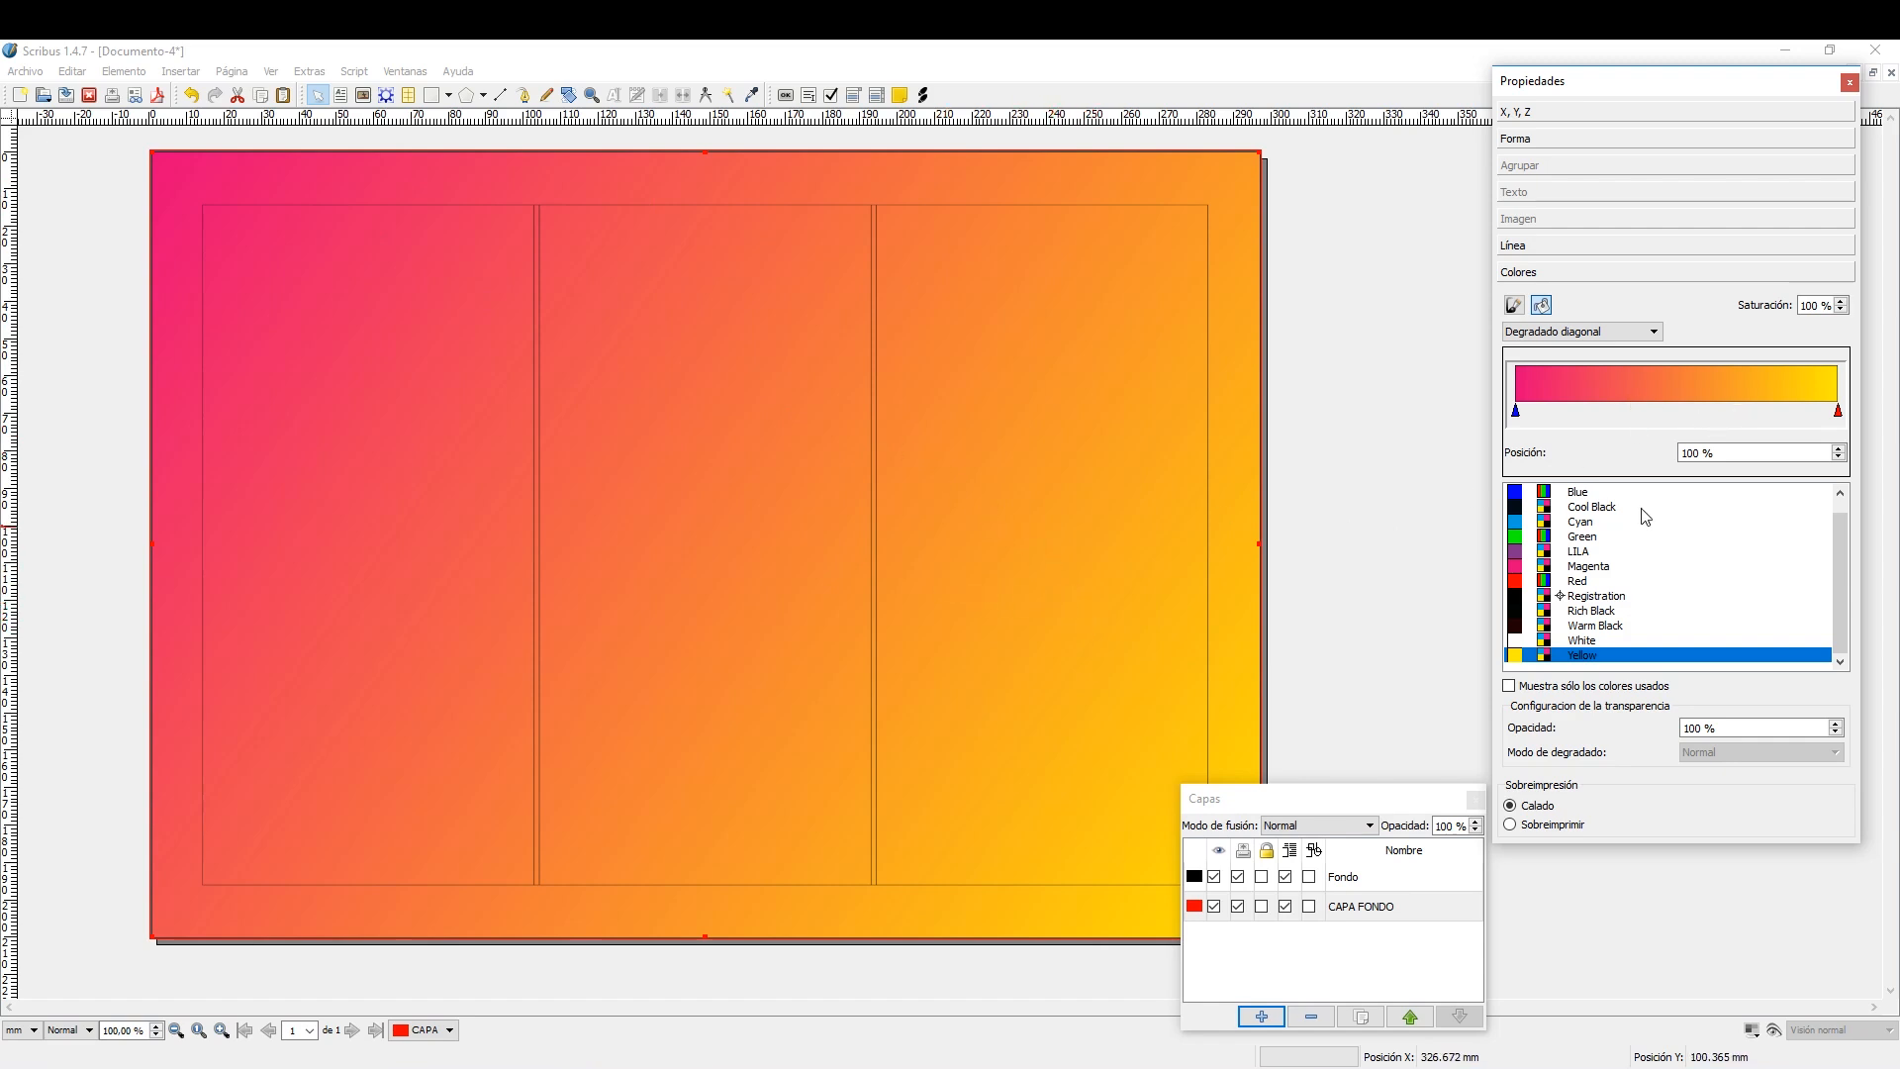
Set the background rectangle's line width to 2,353 mm.
click(1515, 305)
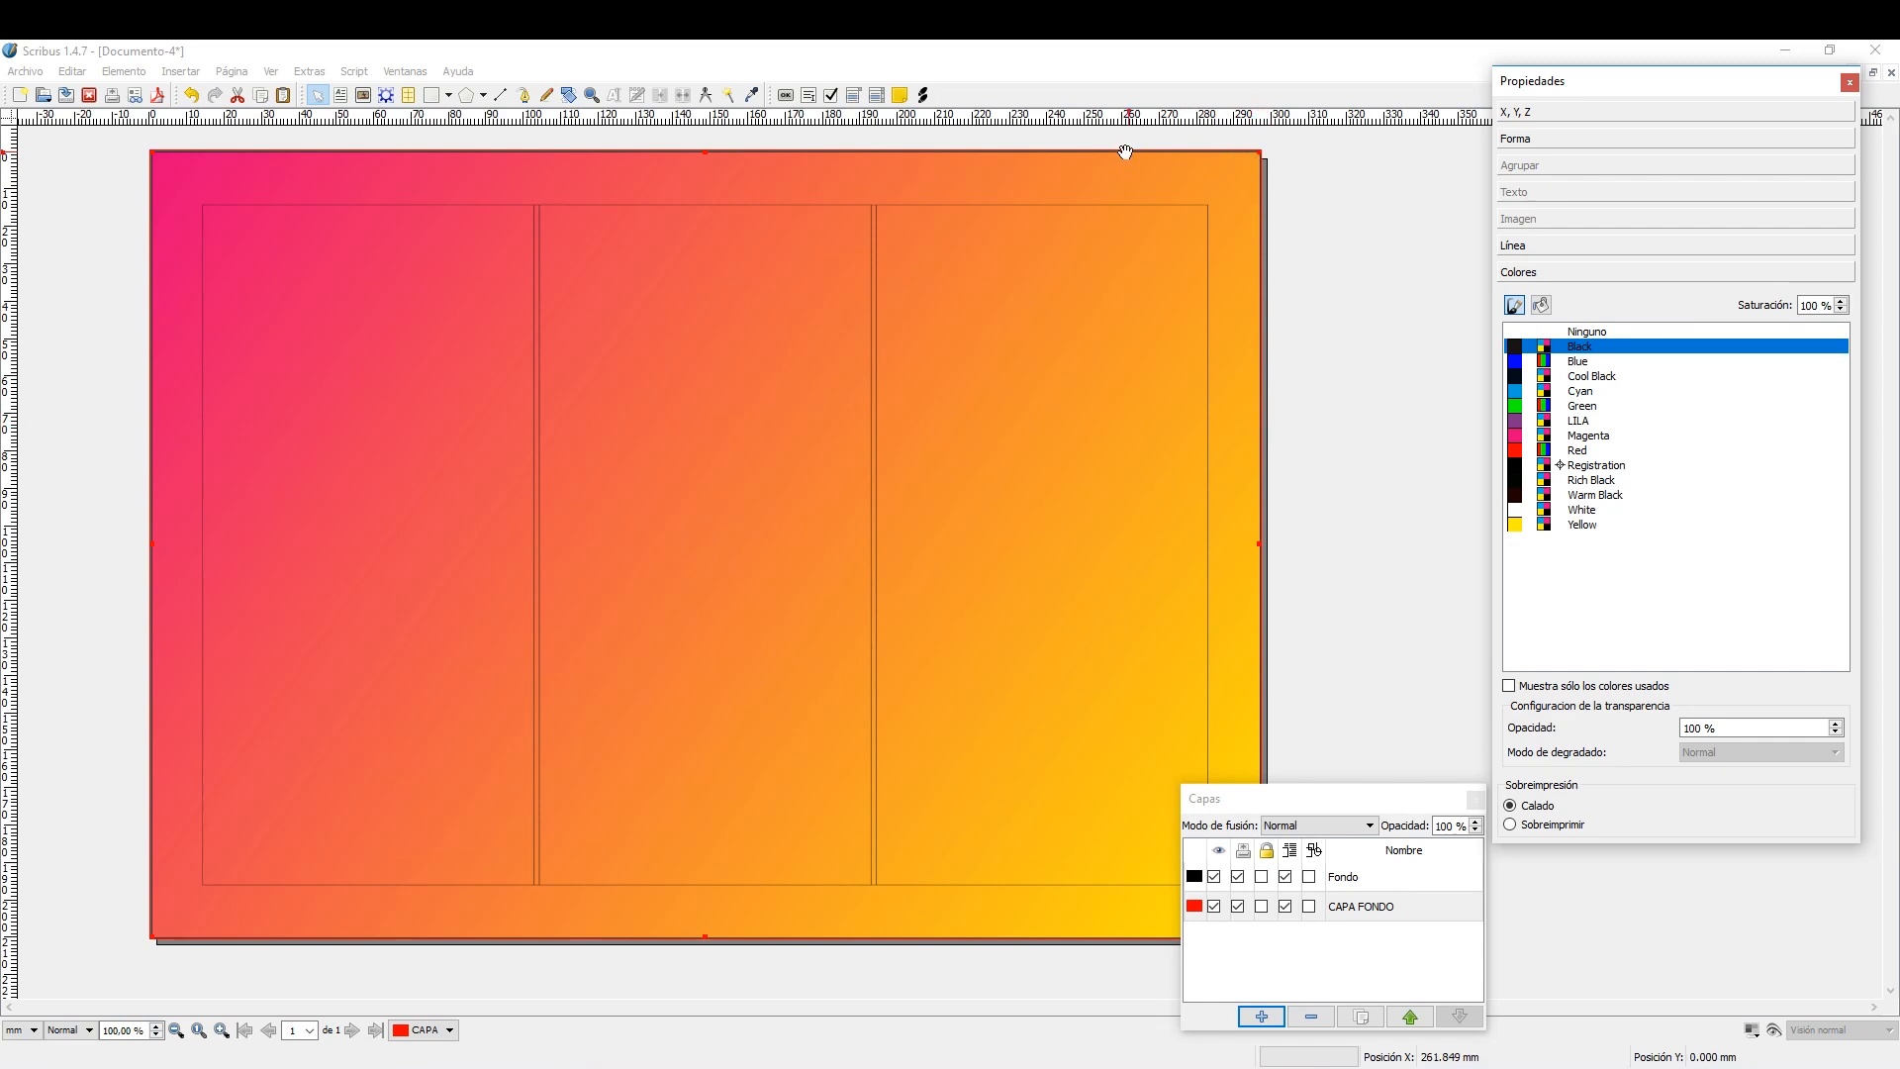
click(1559, 245)
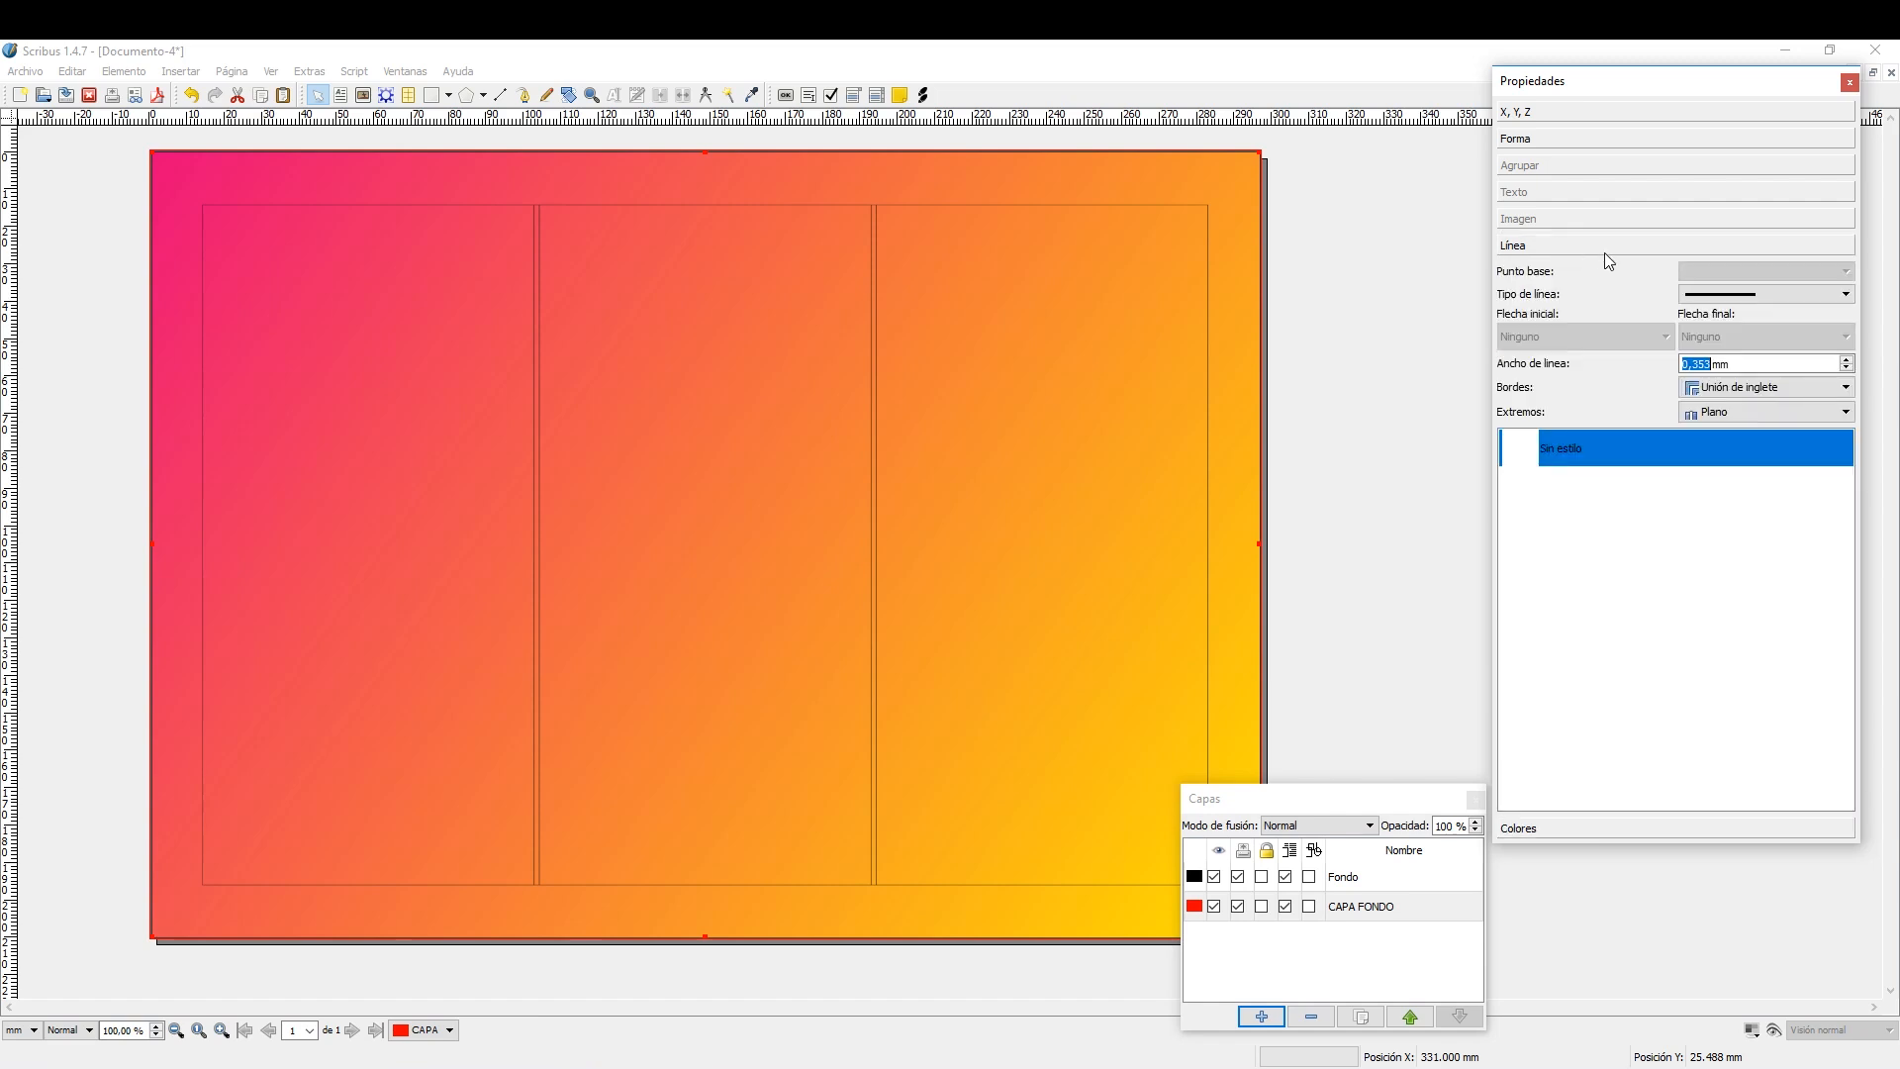
click(1845, 360)
click(1845, 360)
click(1845, 360)
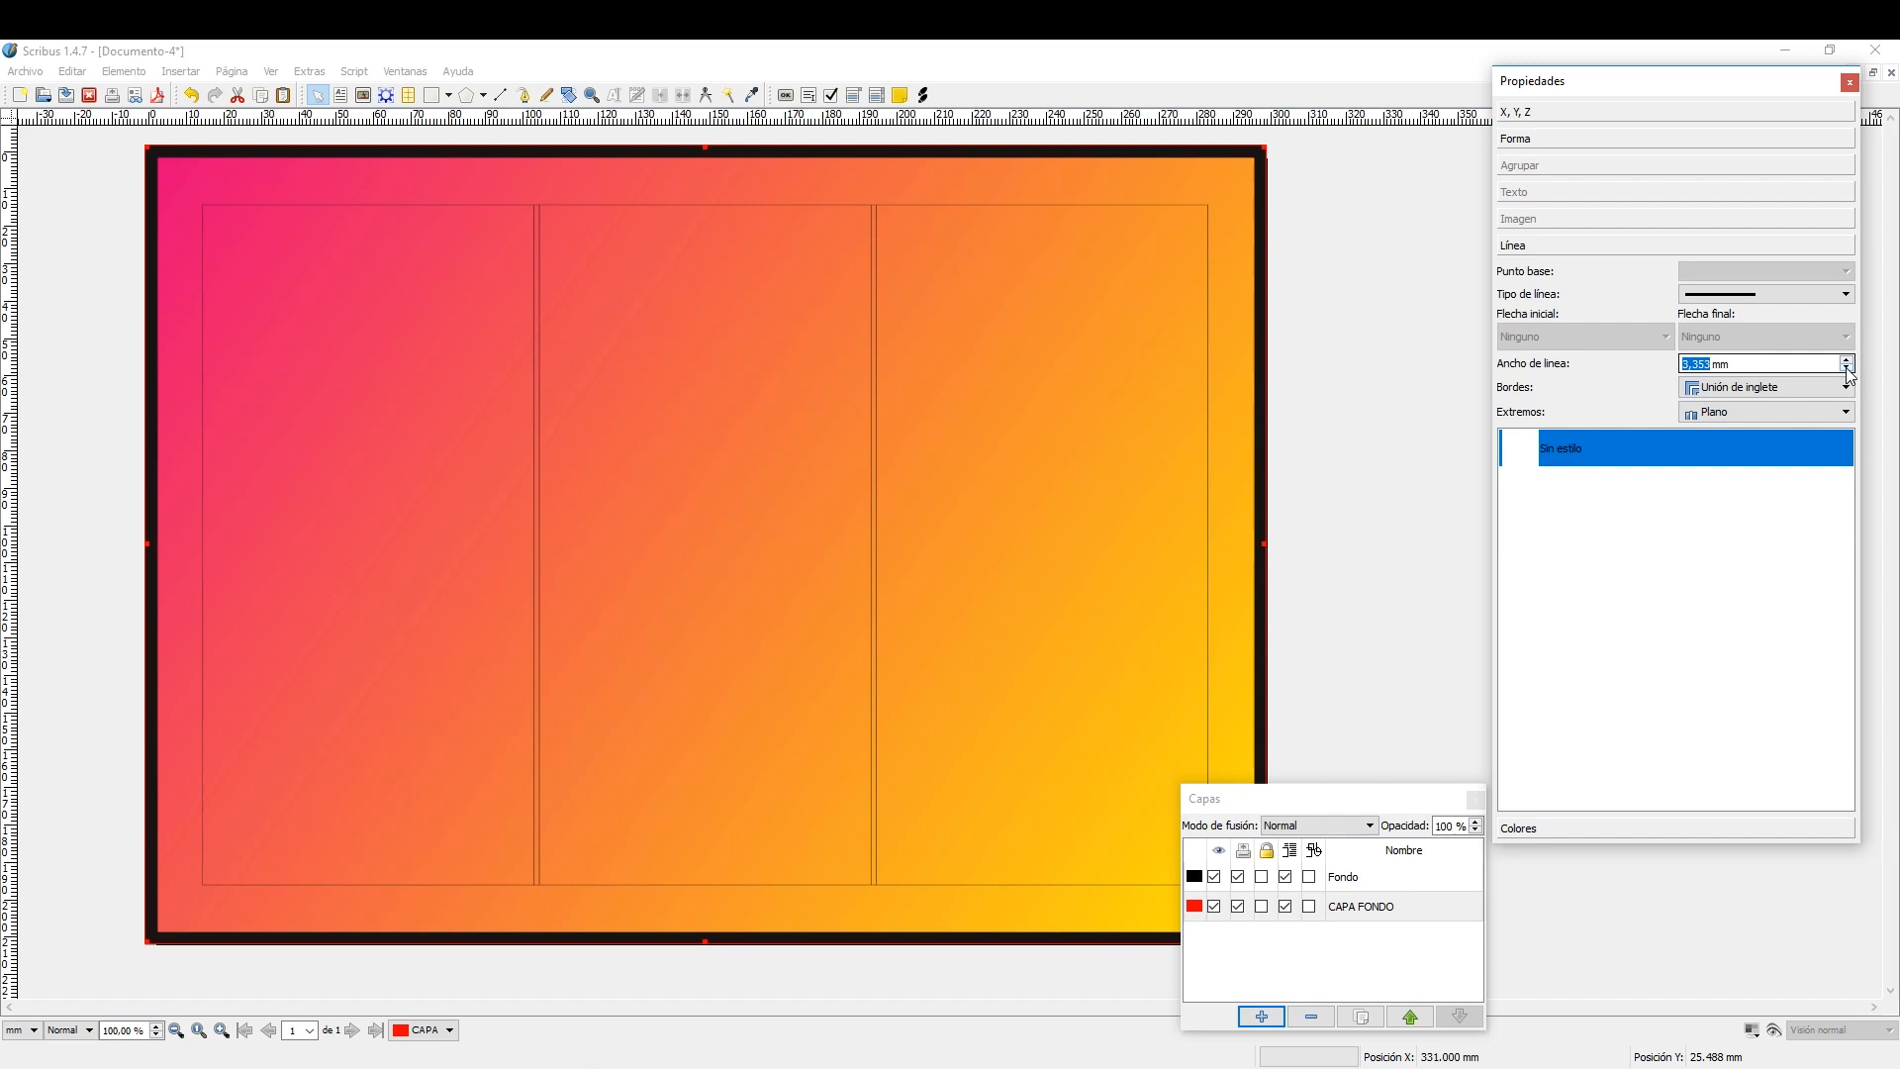
click(1846, 294)
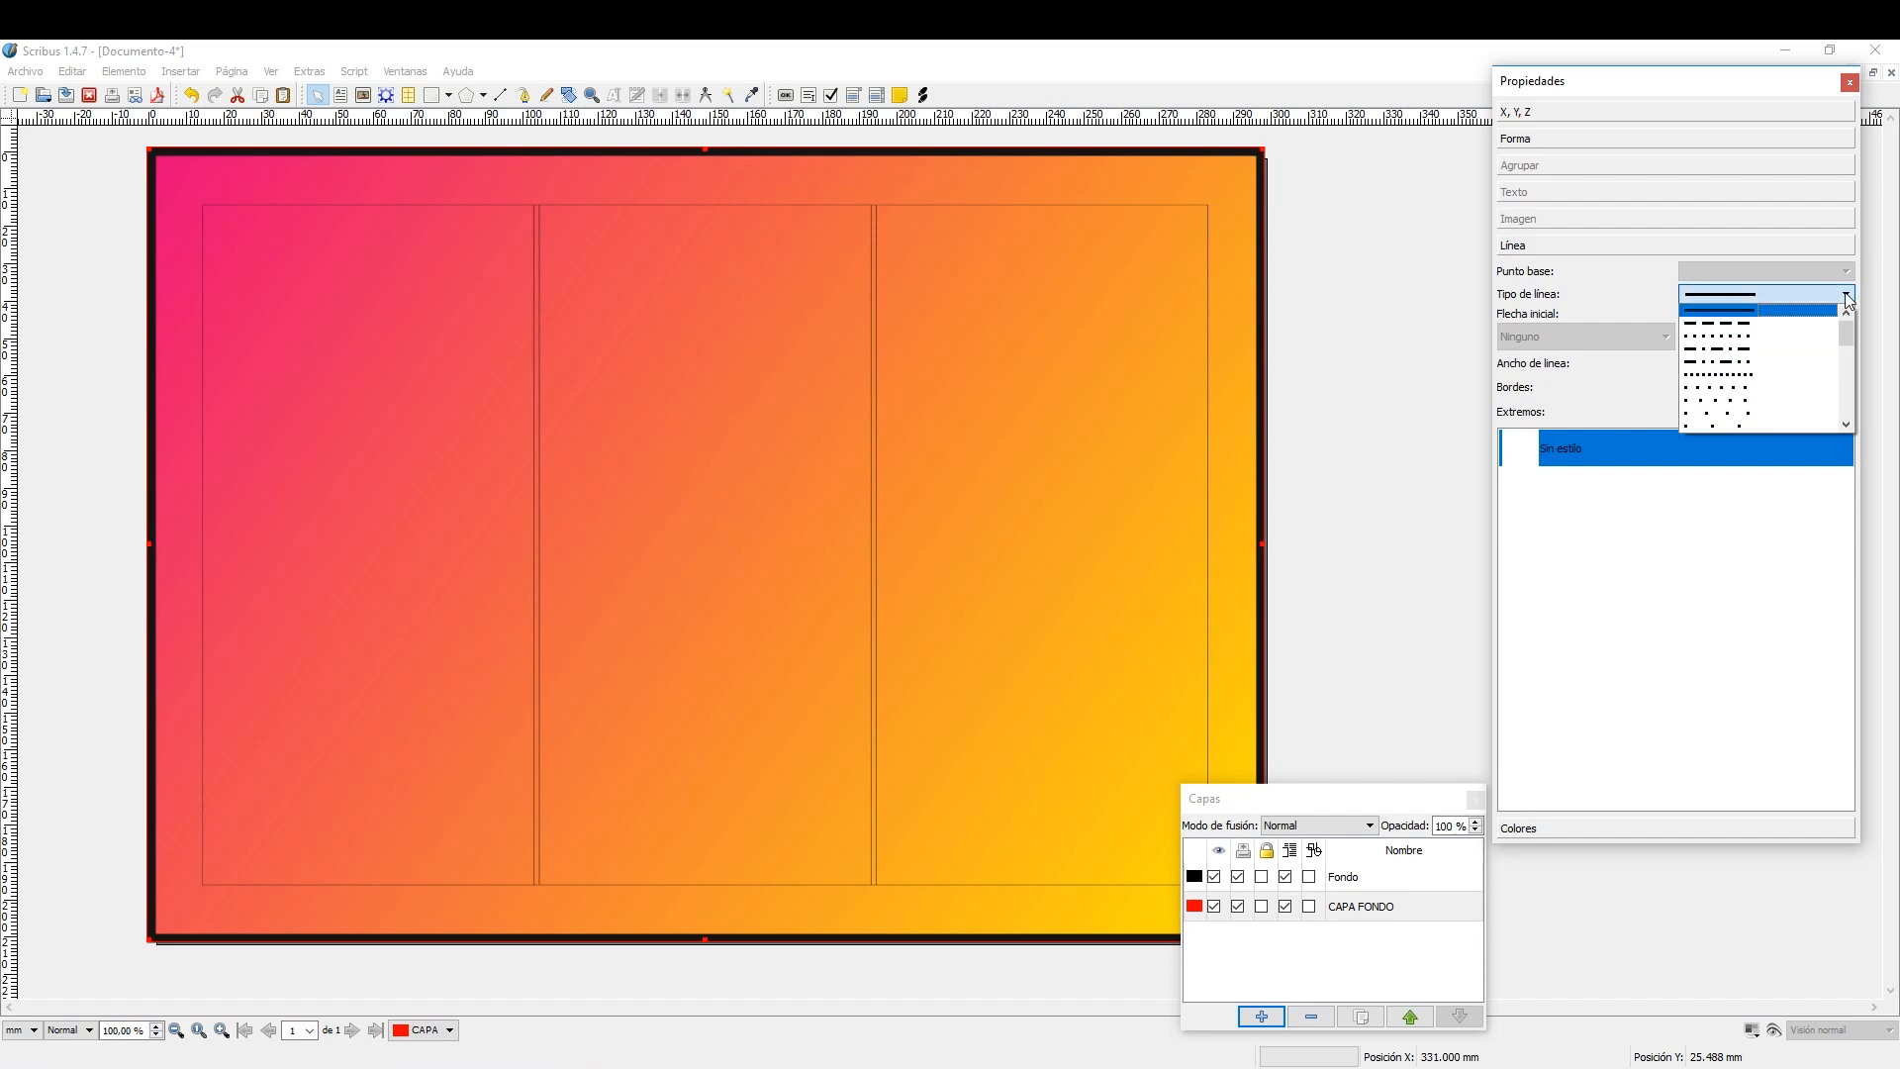
click(1847, 298)
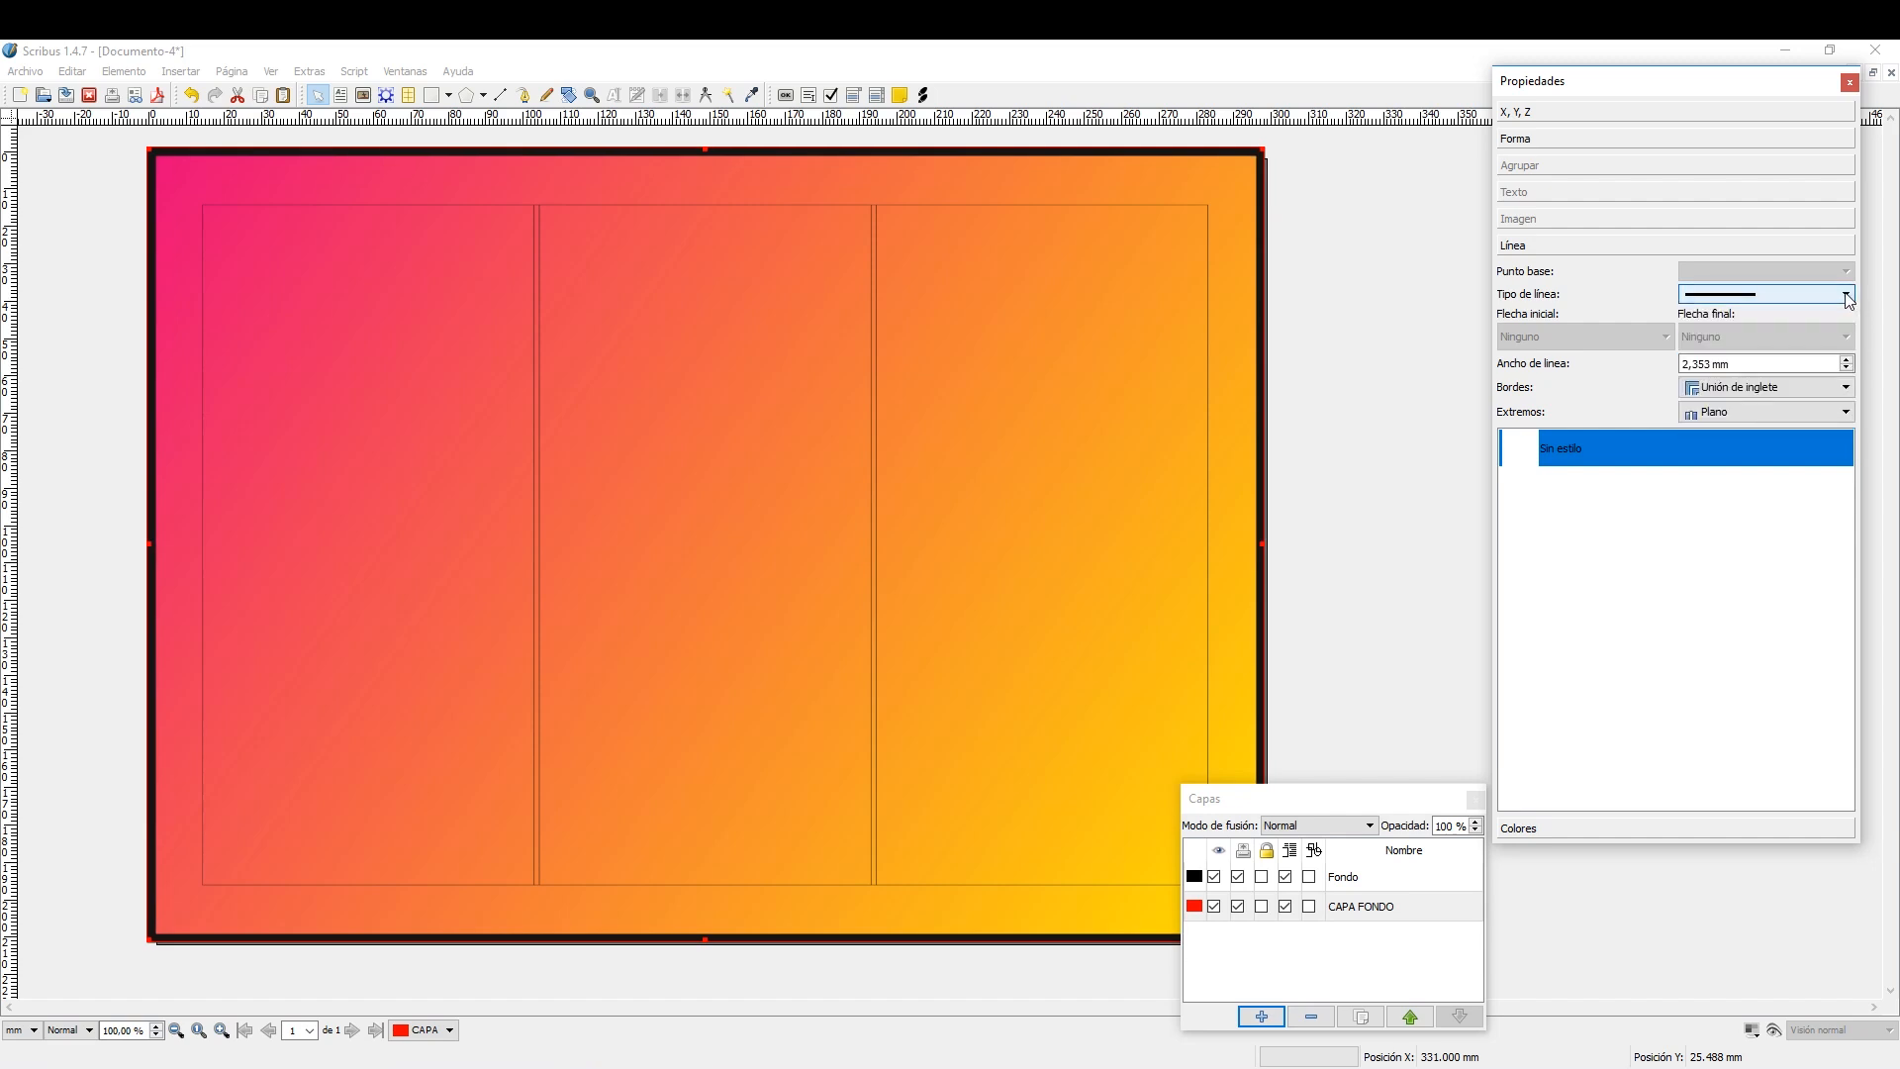
click(1847, 390)
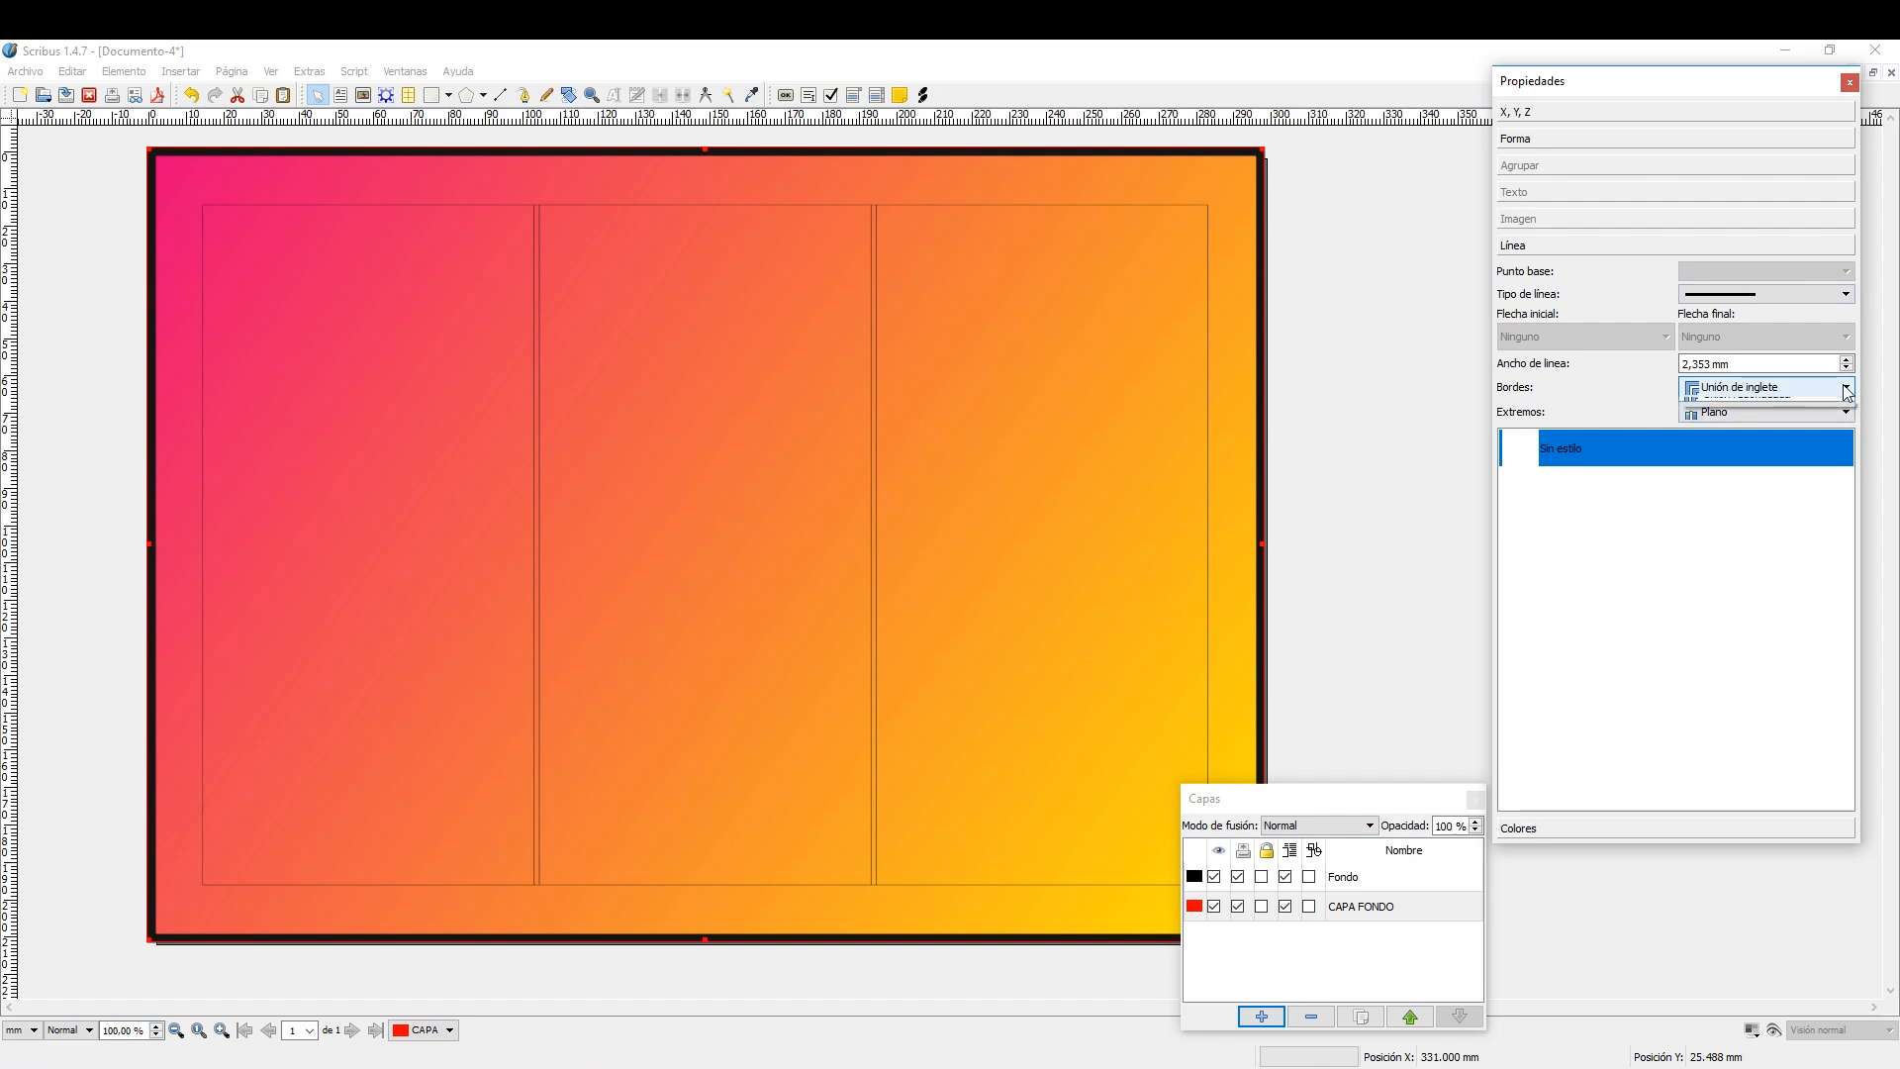
click(1845, 390)
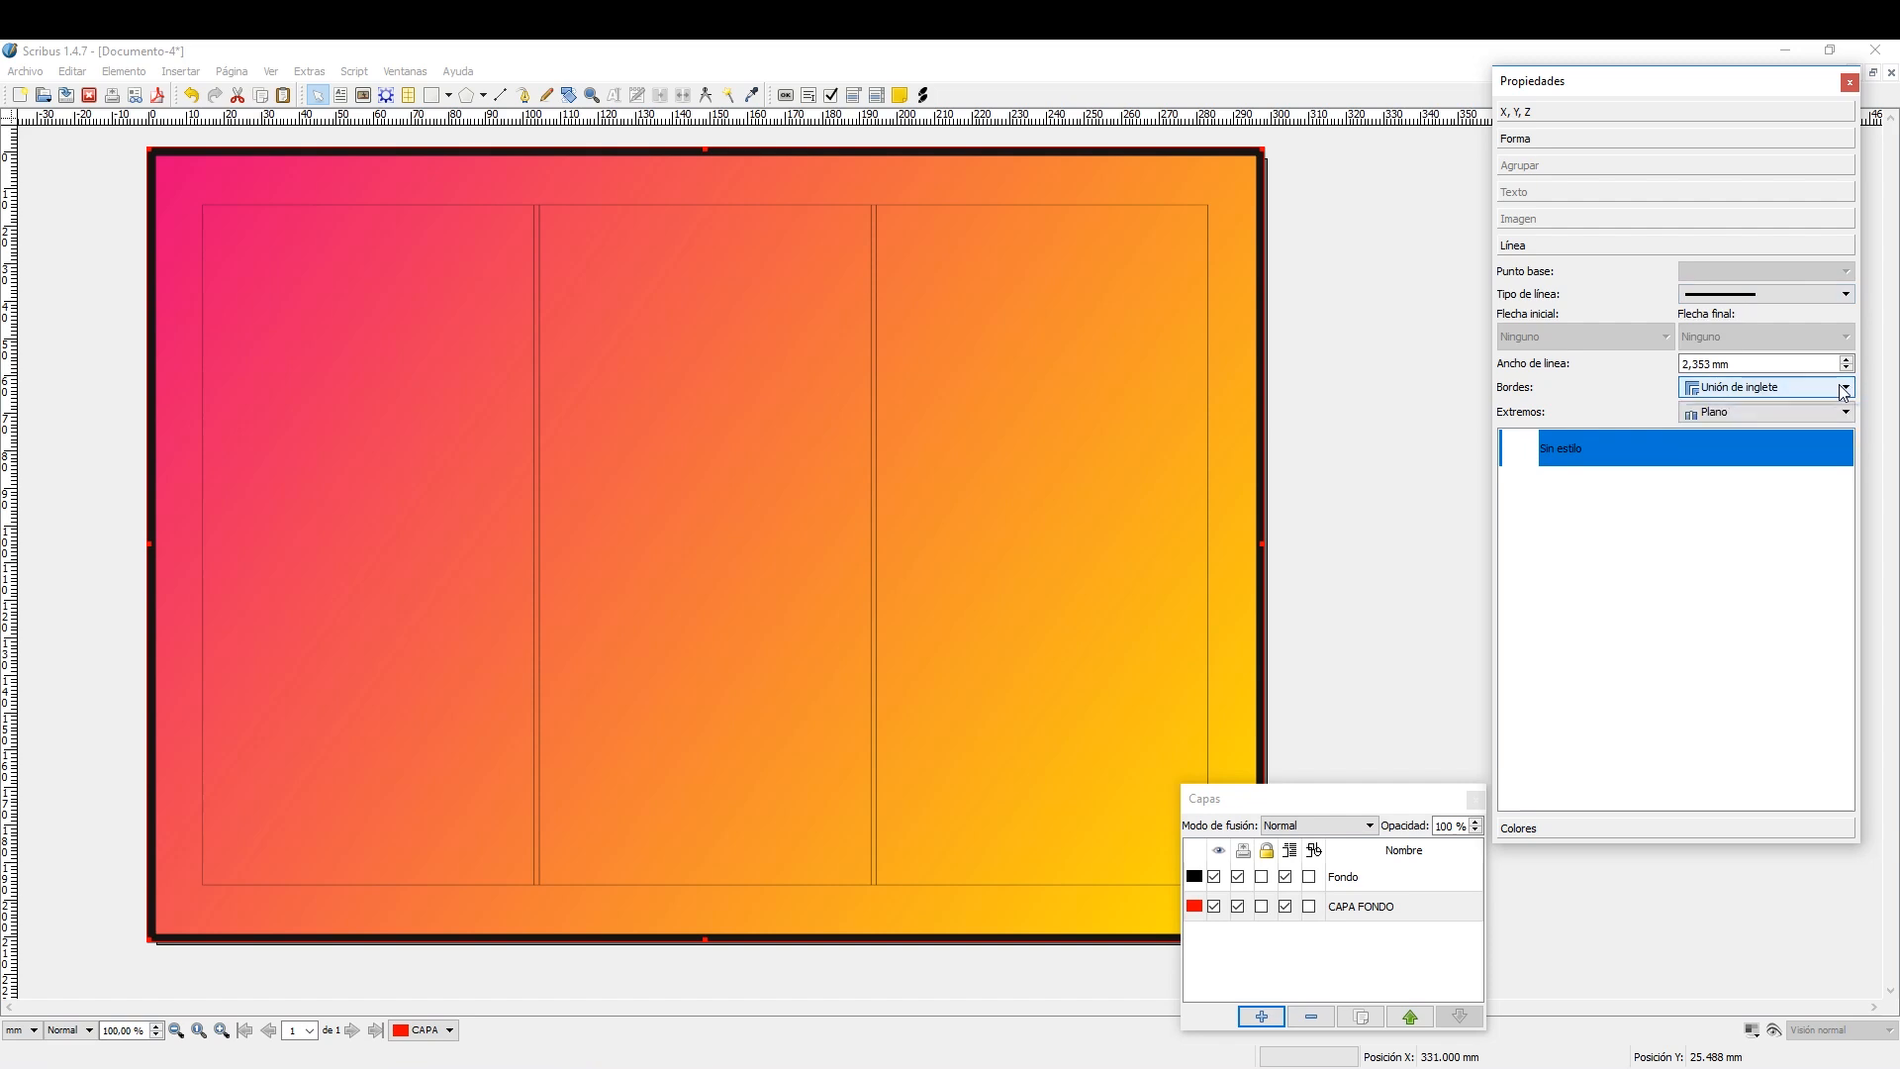
click(1842, 391)
click(1844, 391)
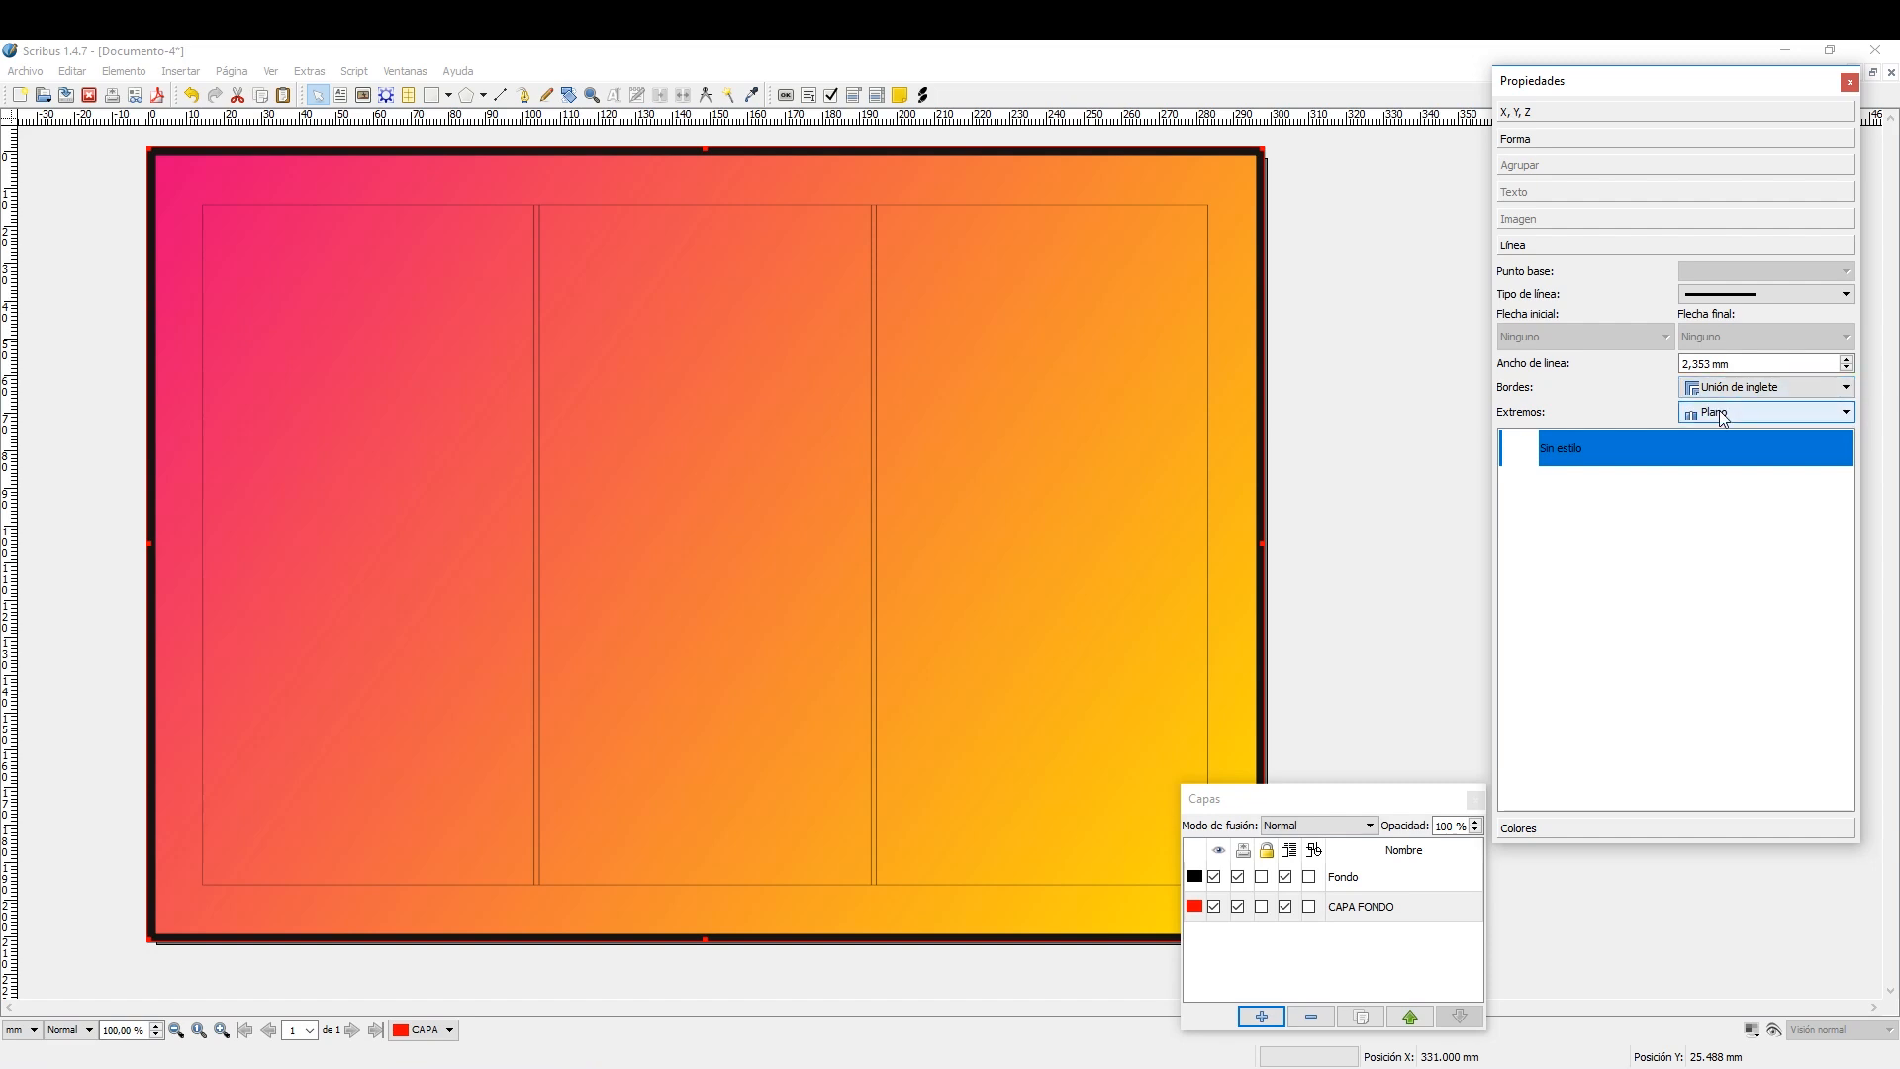
Remove the background rectangle's outline by setting its line colour to Ninguno.
click(1616, 829)
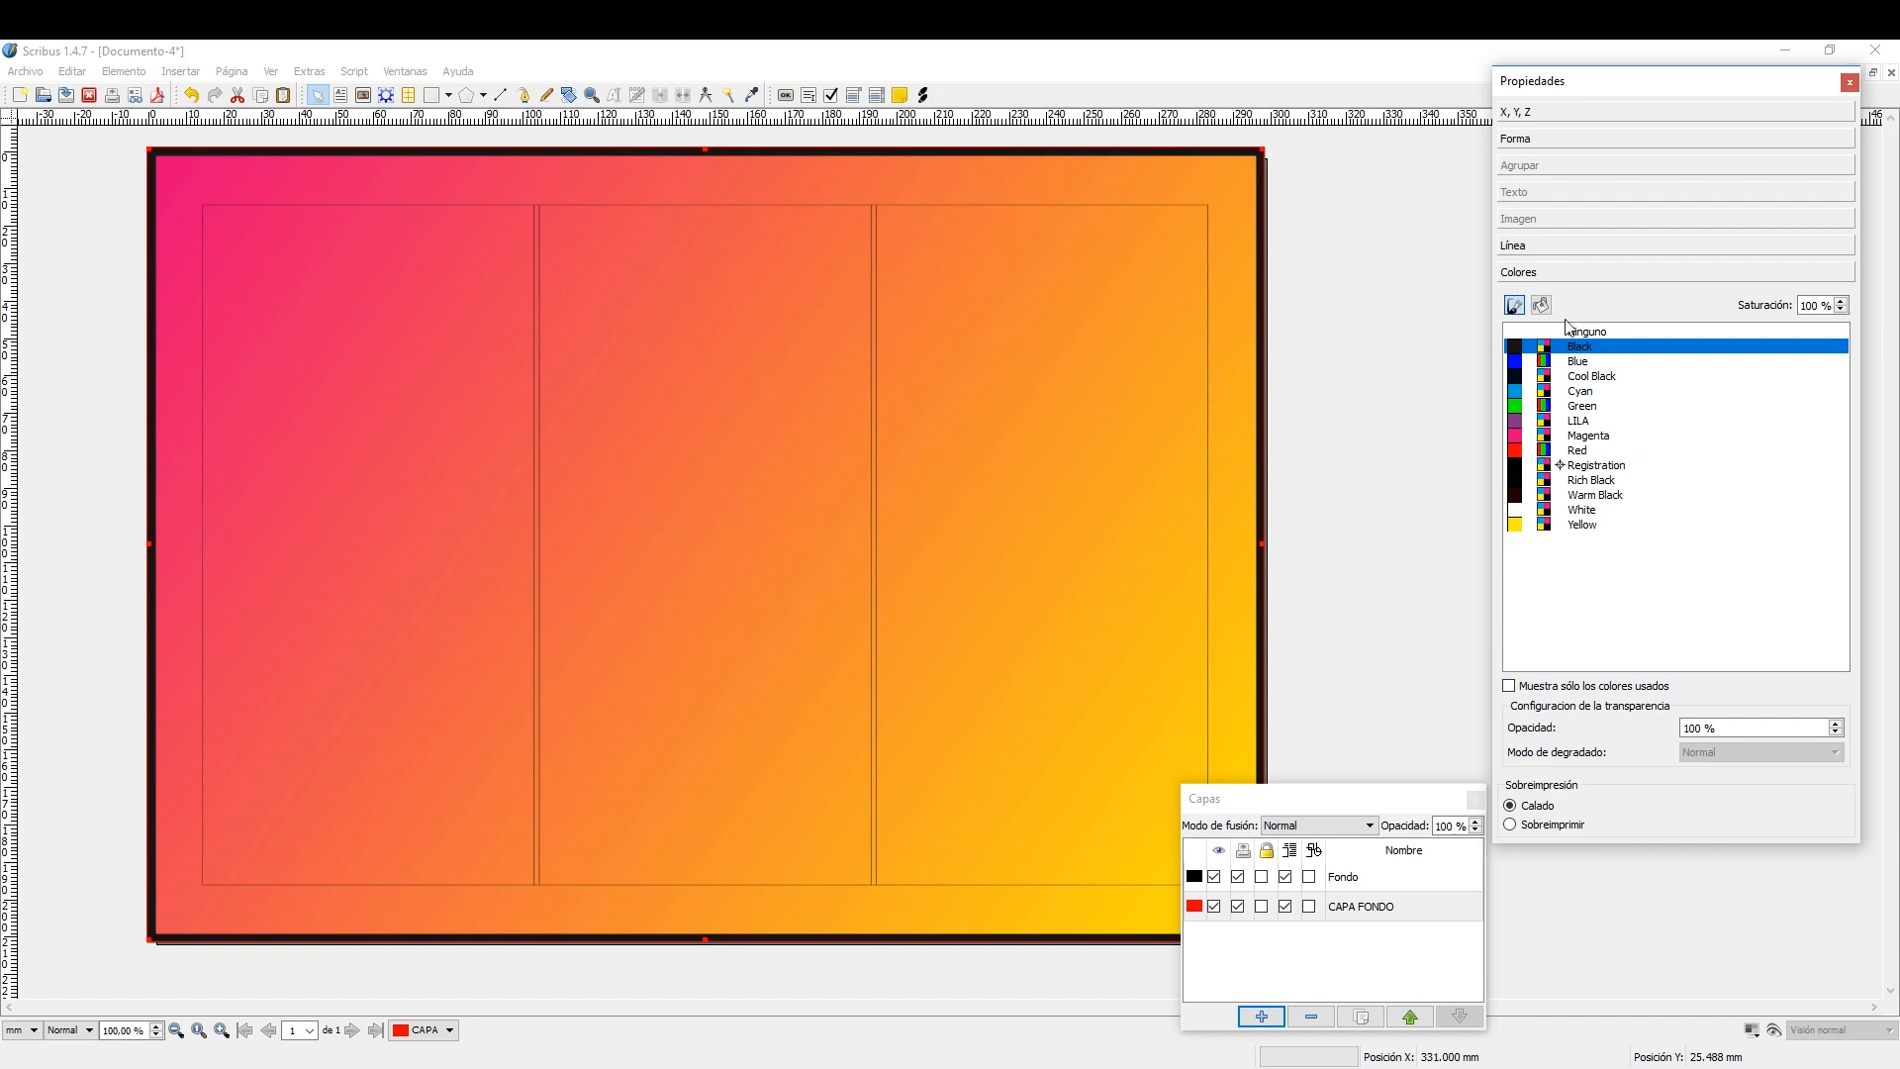
click(1593, 335)
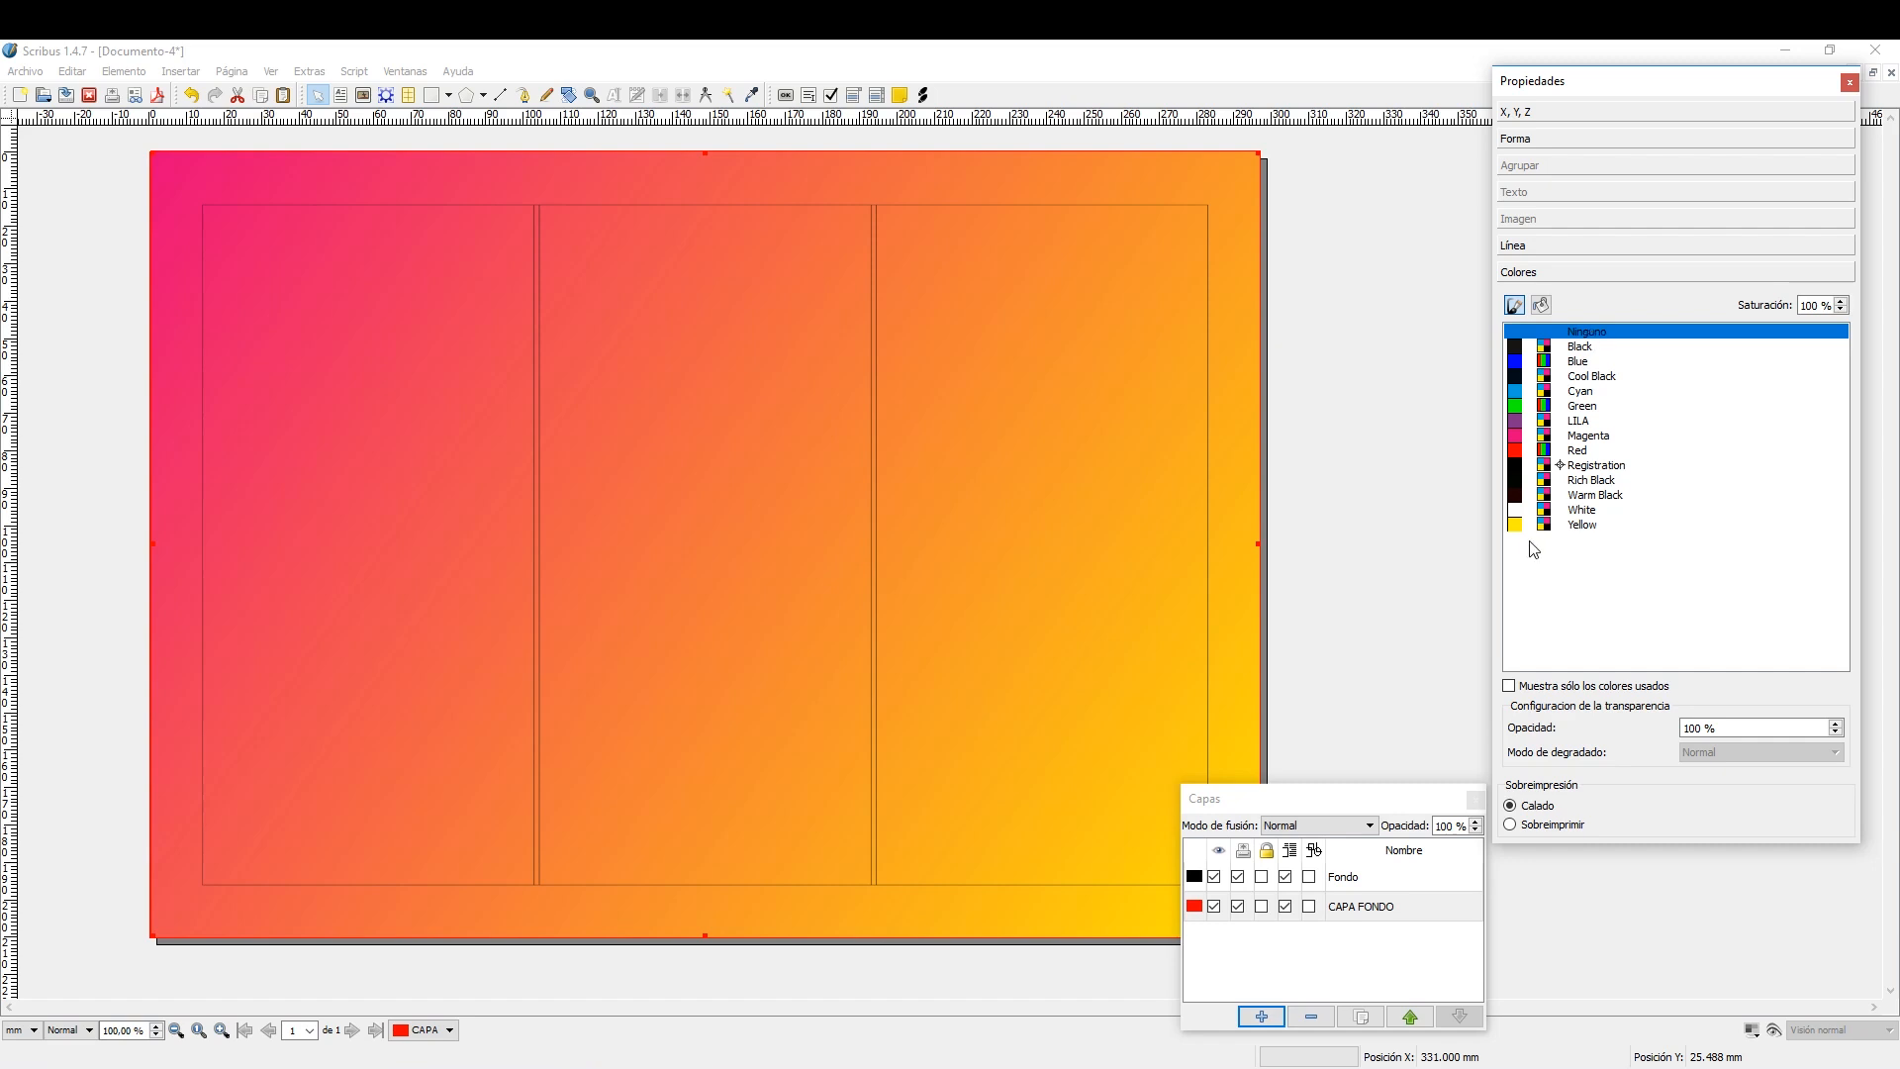
Add a new layer named IMAGEN 1 and place it between the Fondo and CAPA FONDO layers.
click(1388, 795)
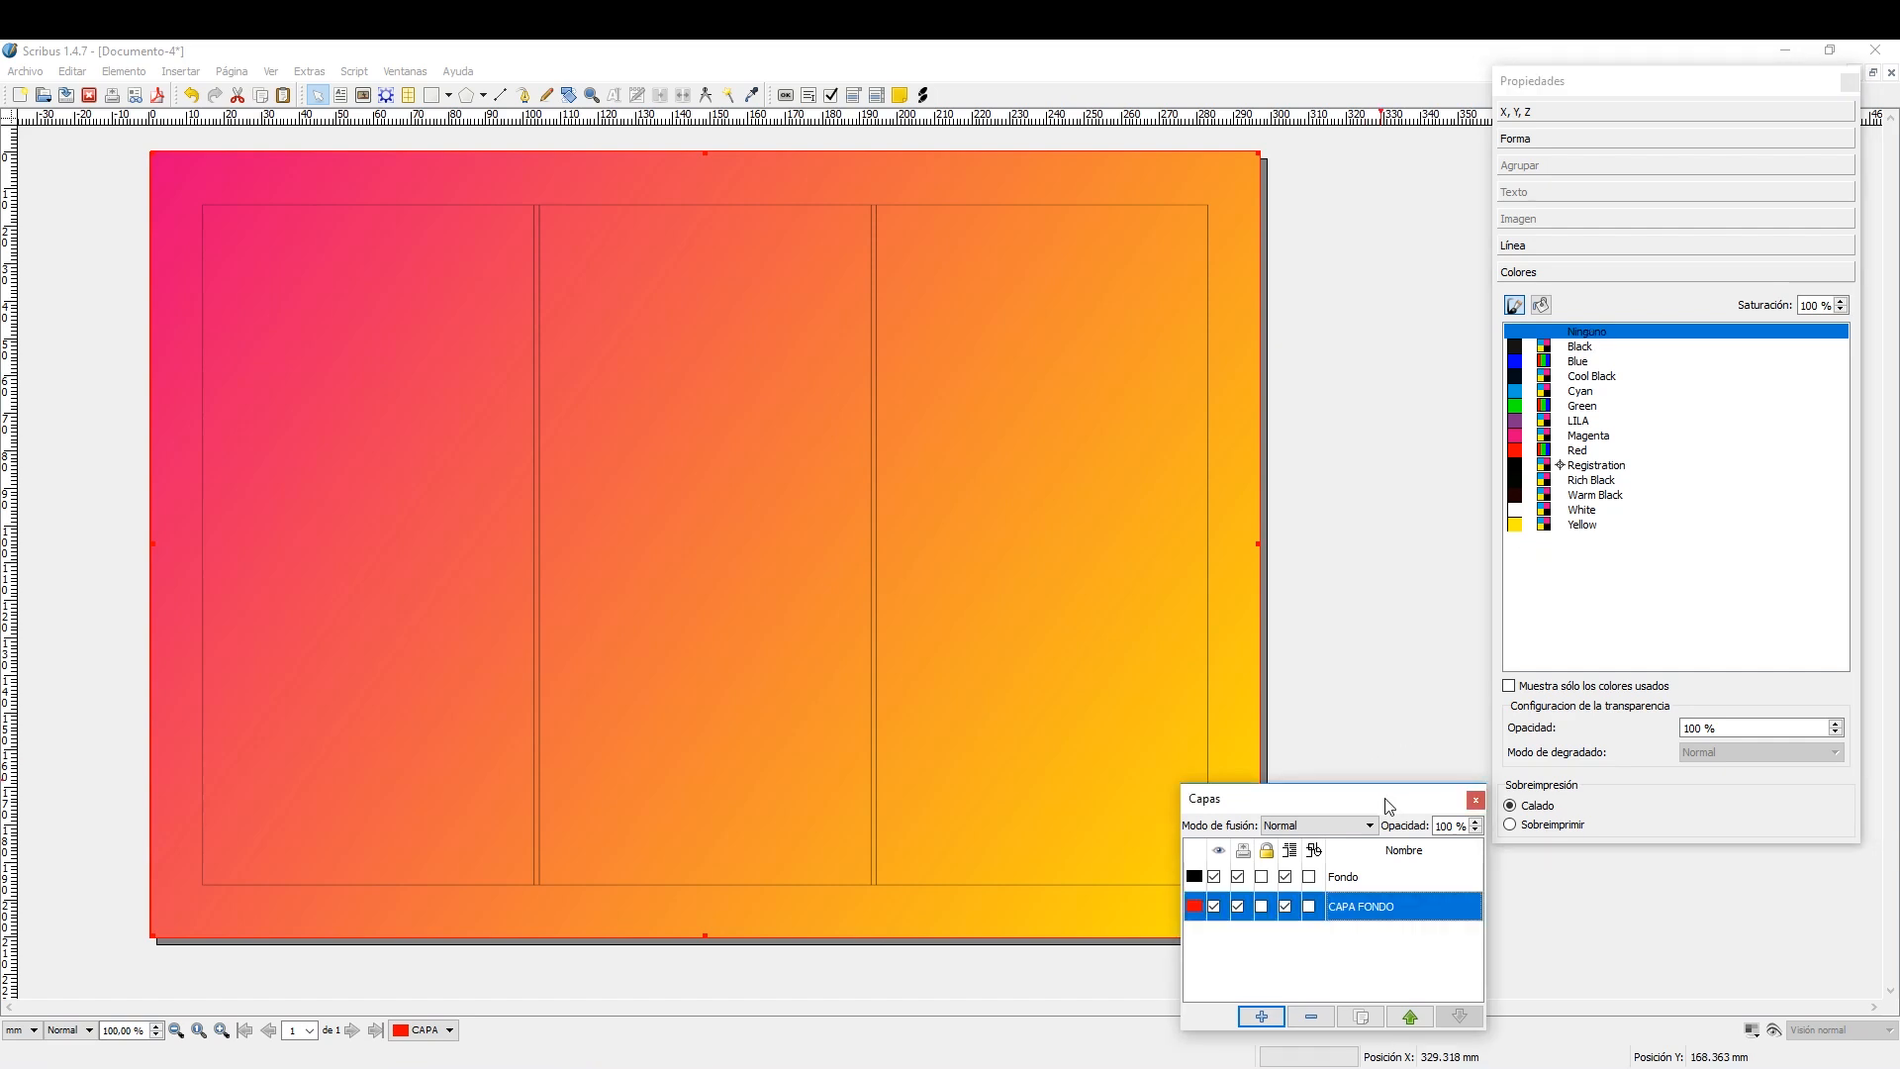
click(1262, 1016)
double_click(1380, 878)
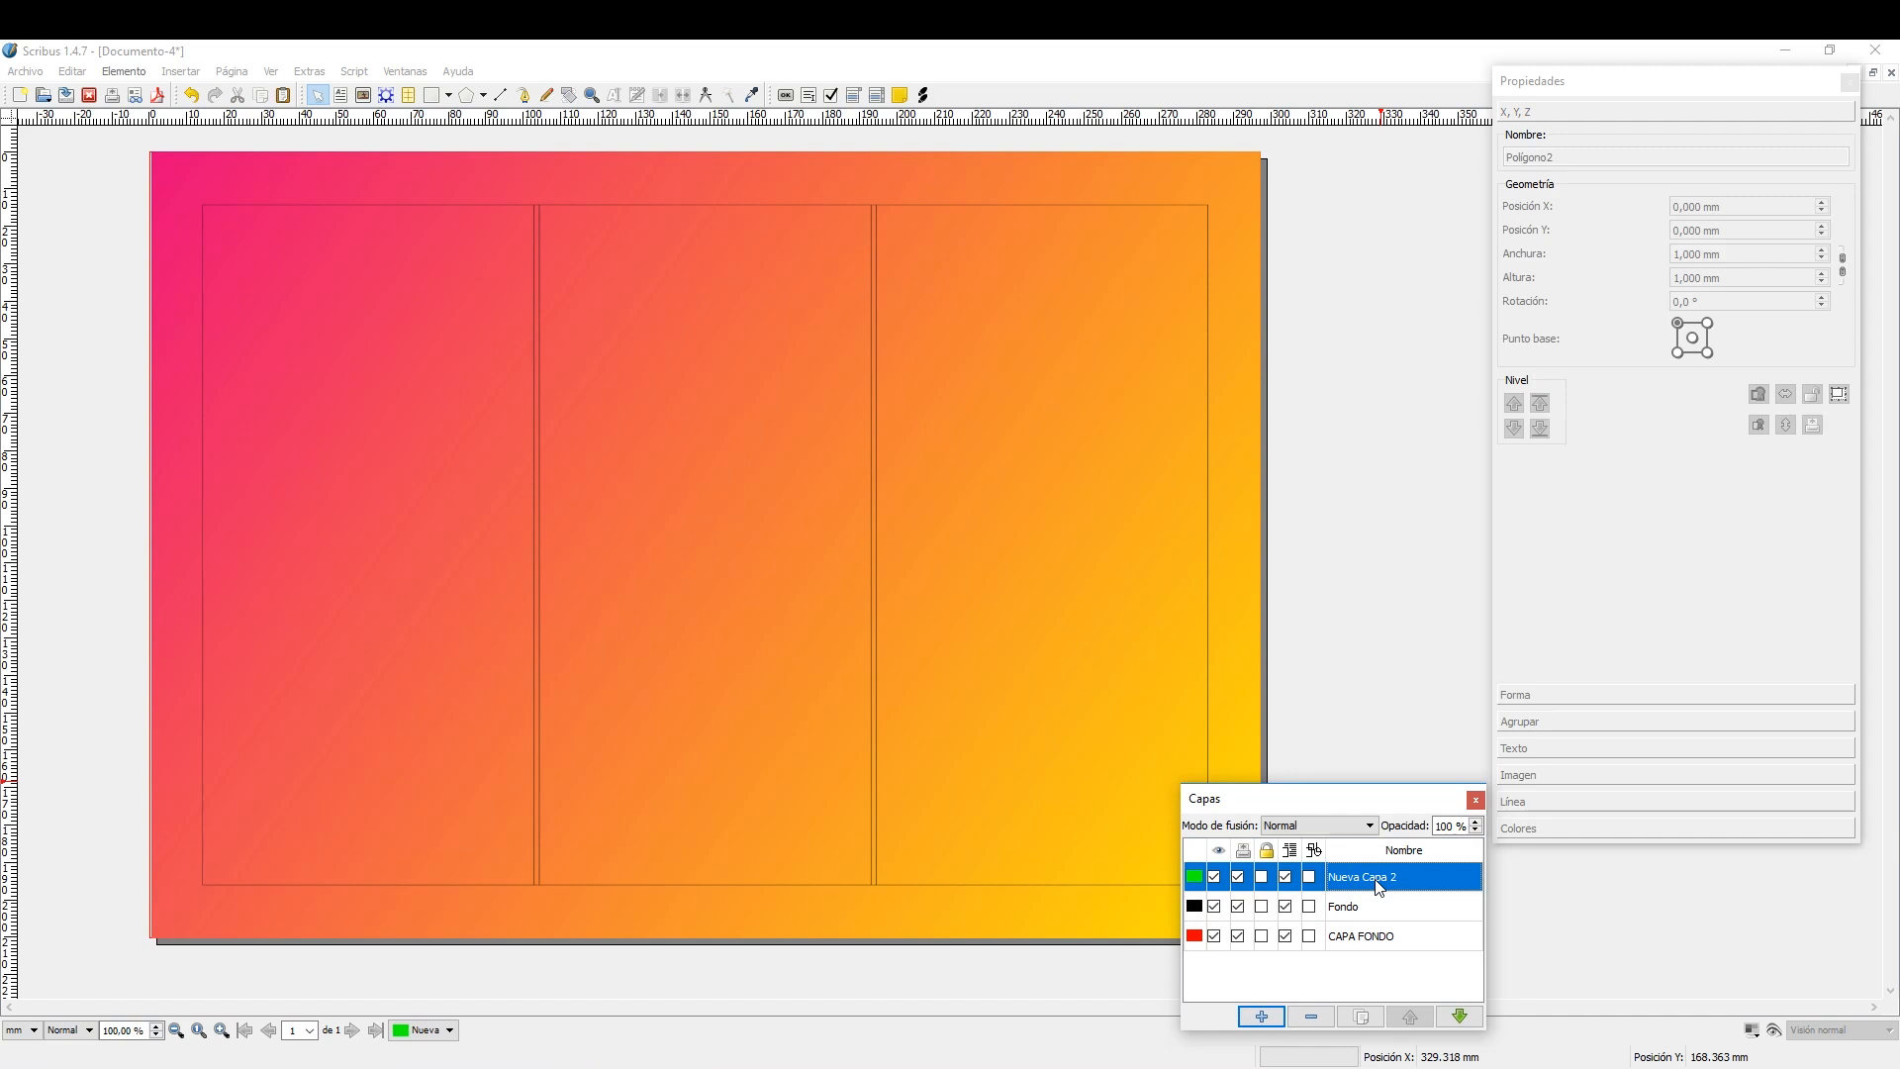
text(IMAGEN 1)
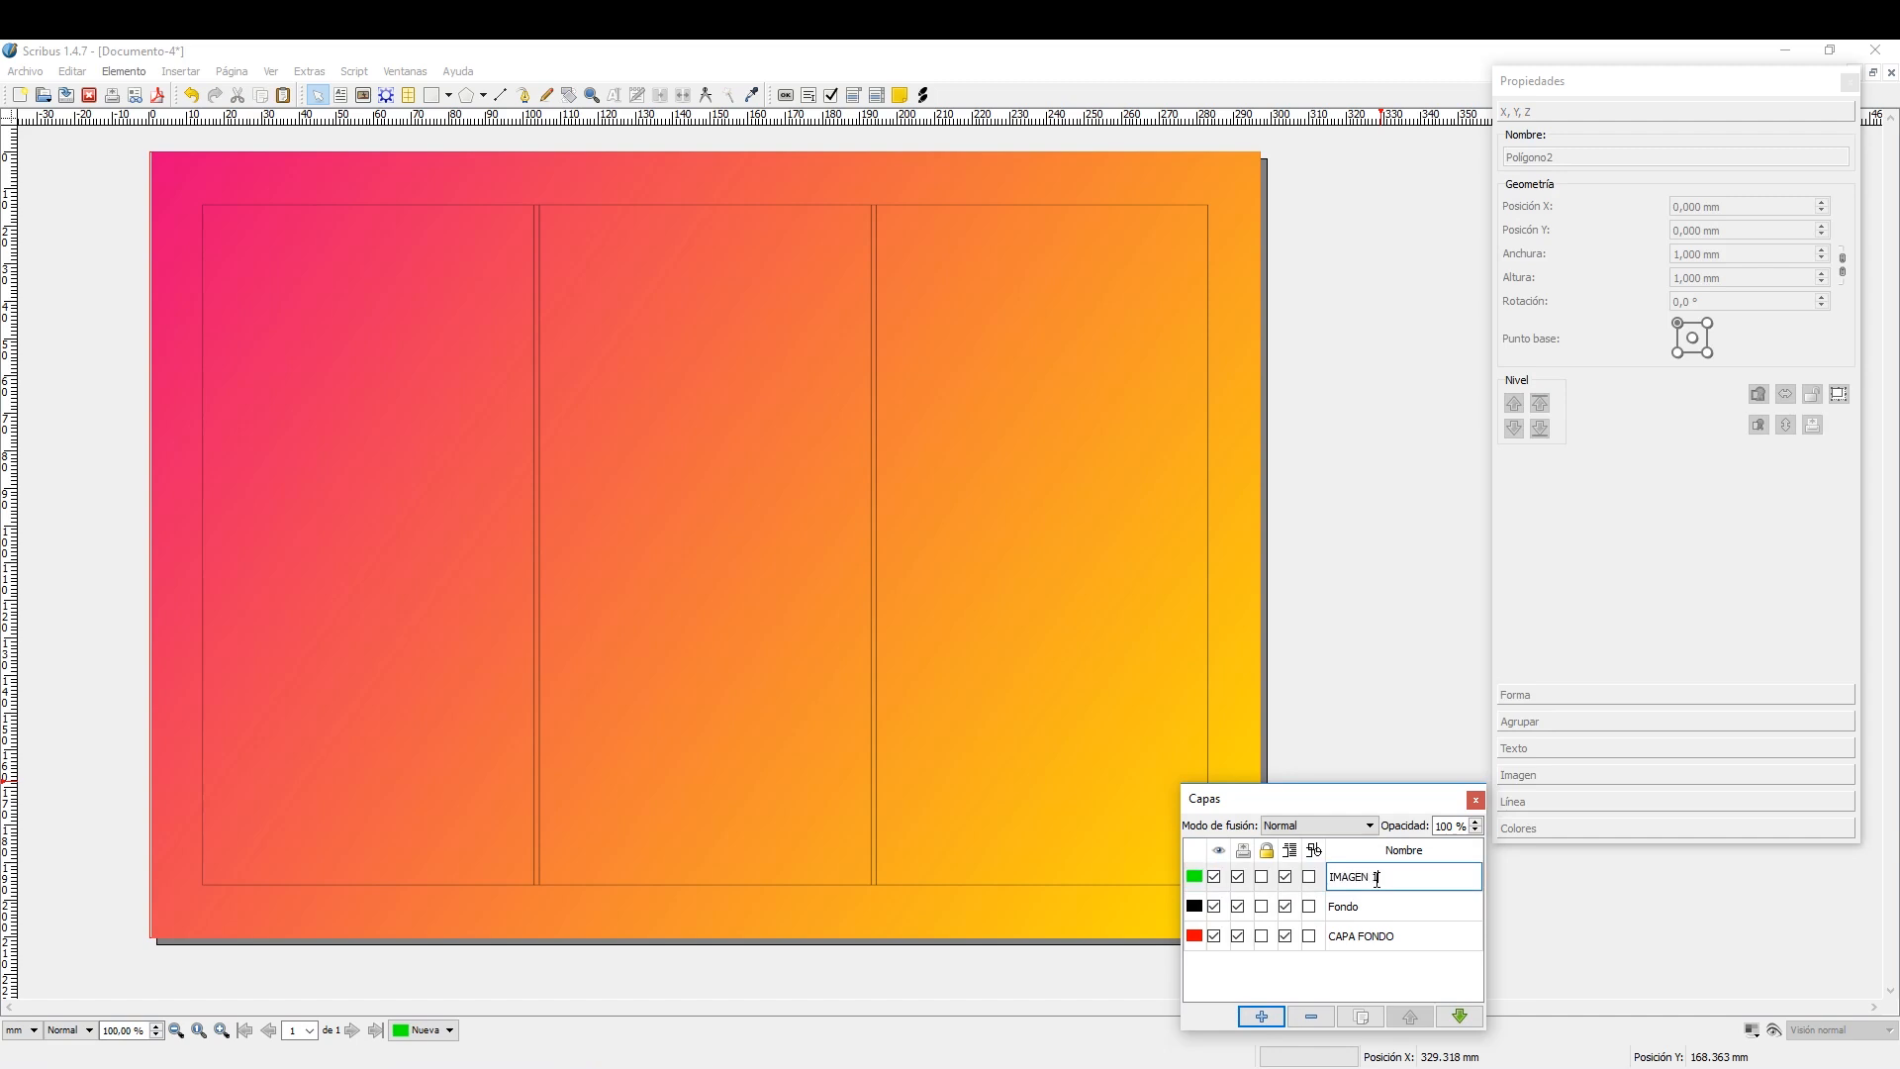
key(Return)
click(1418, 888)
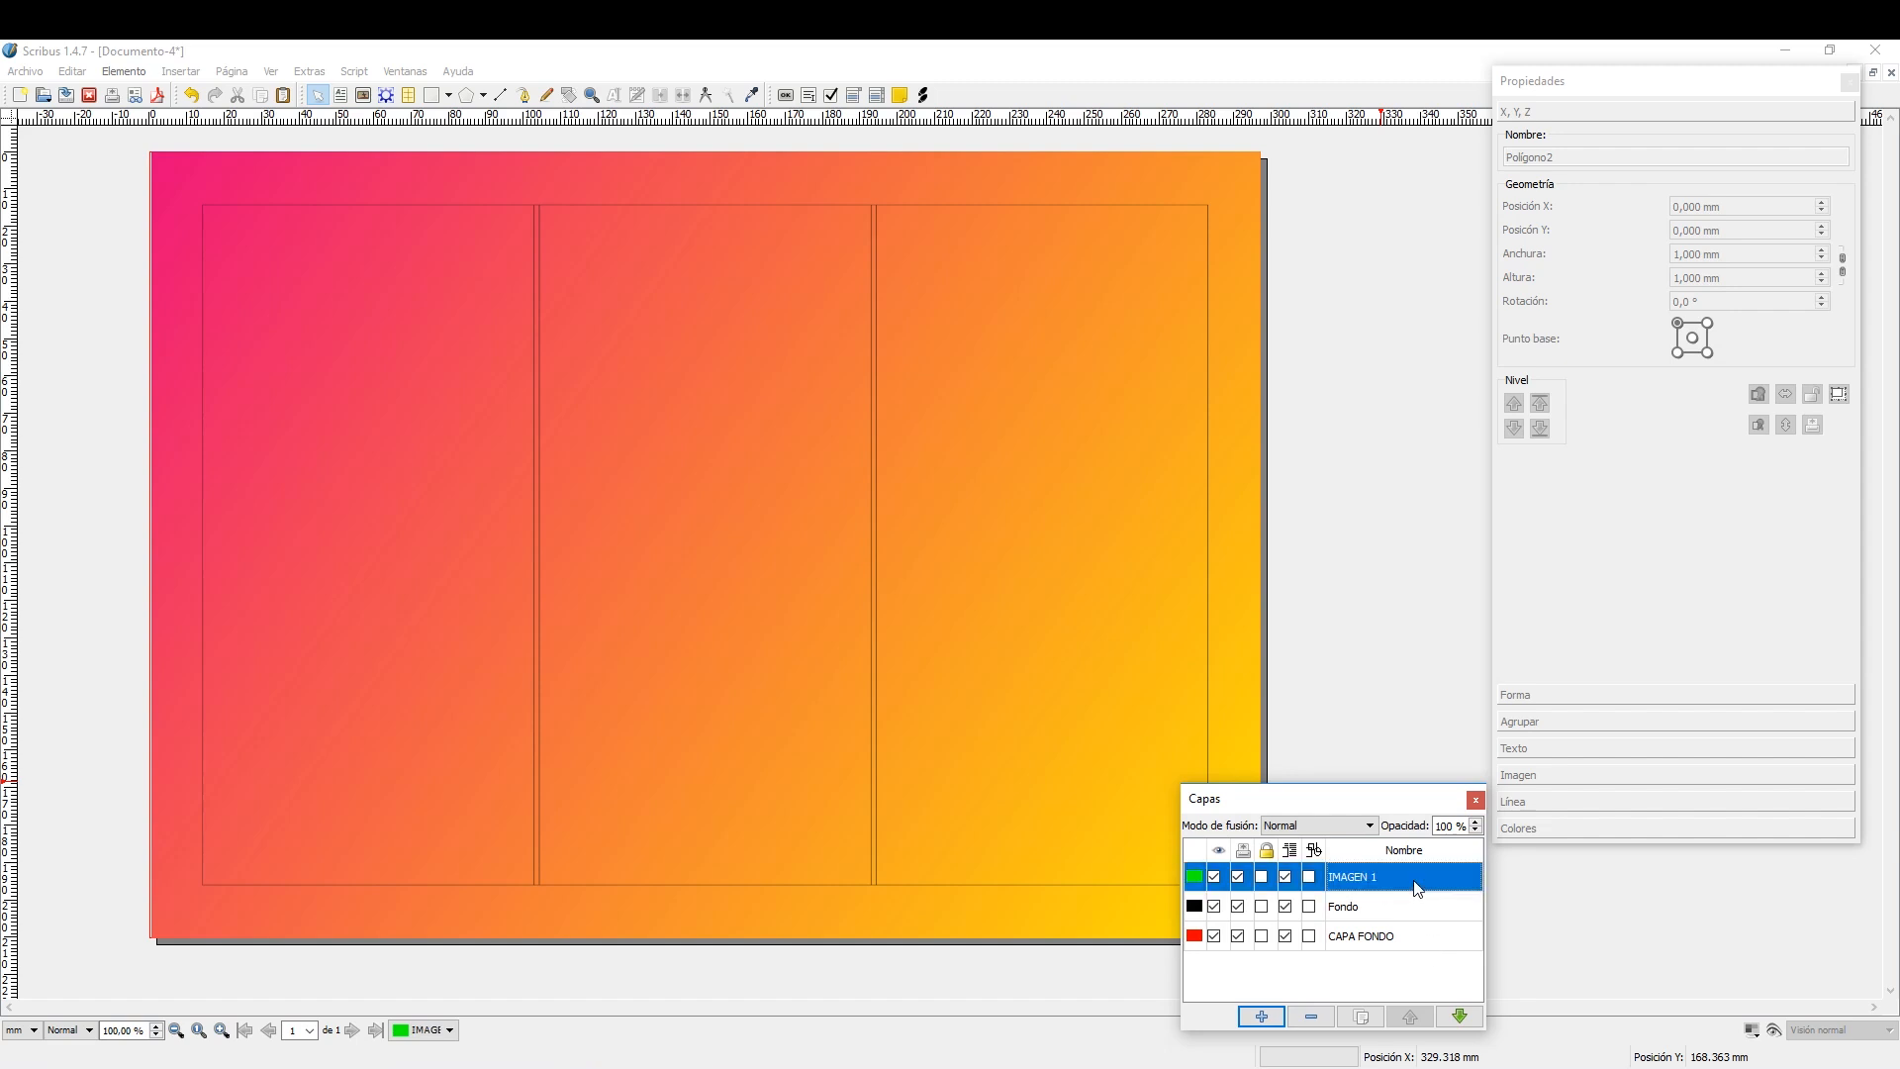
click(1458, 1016)
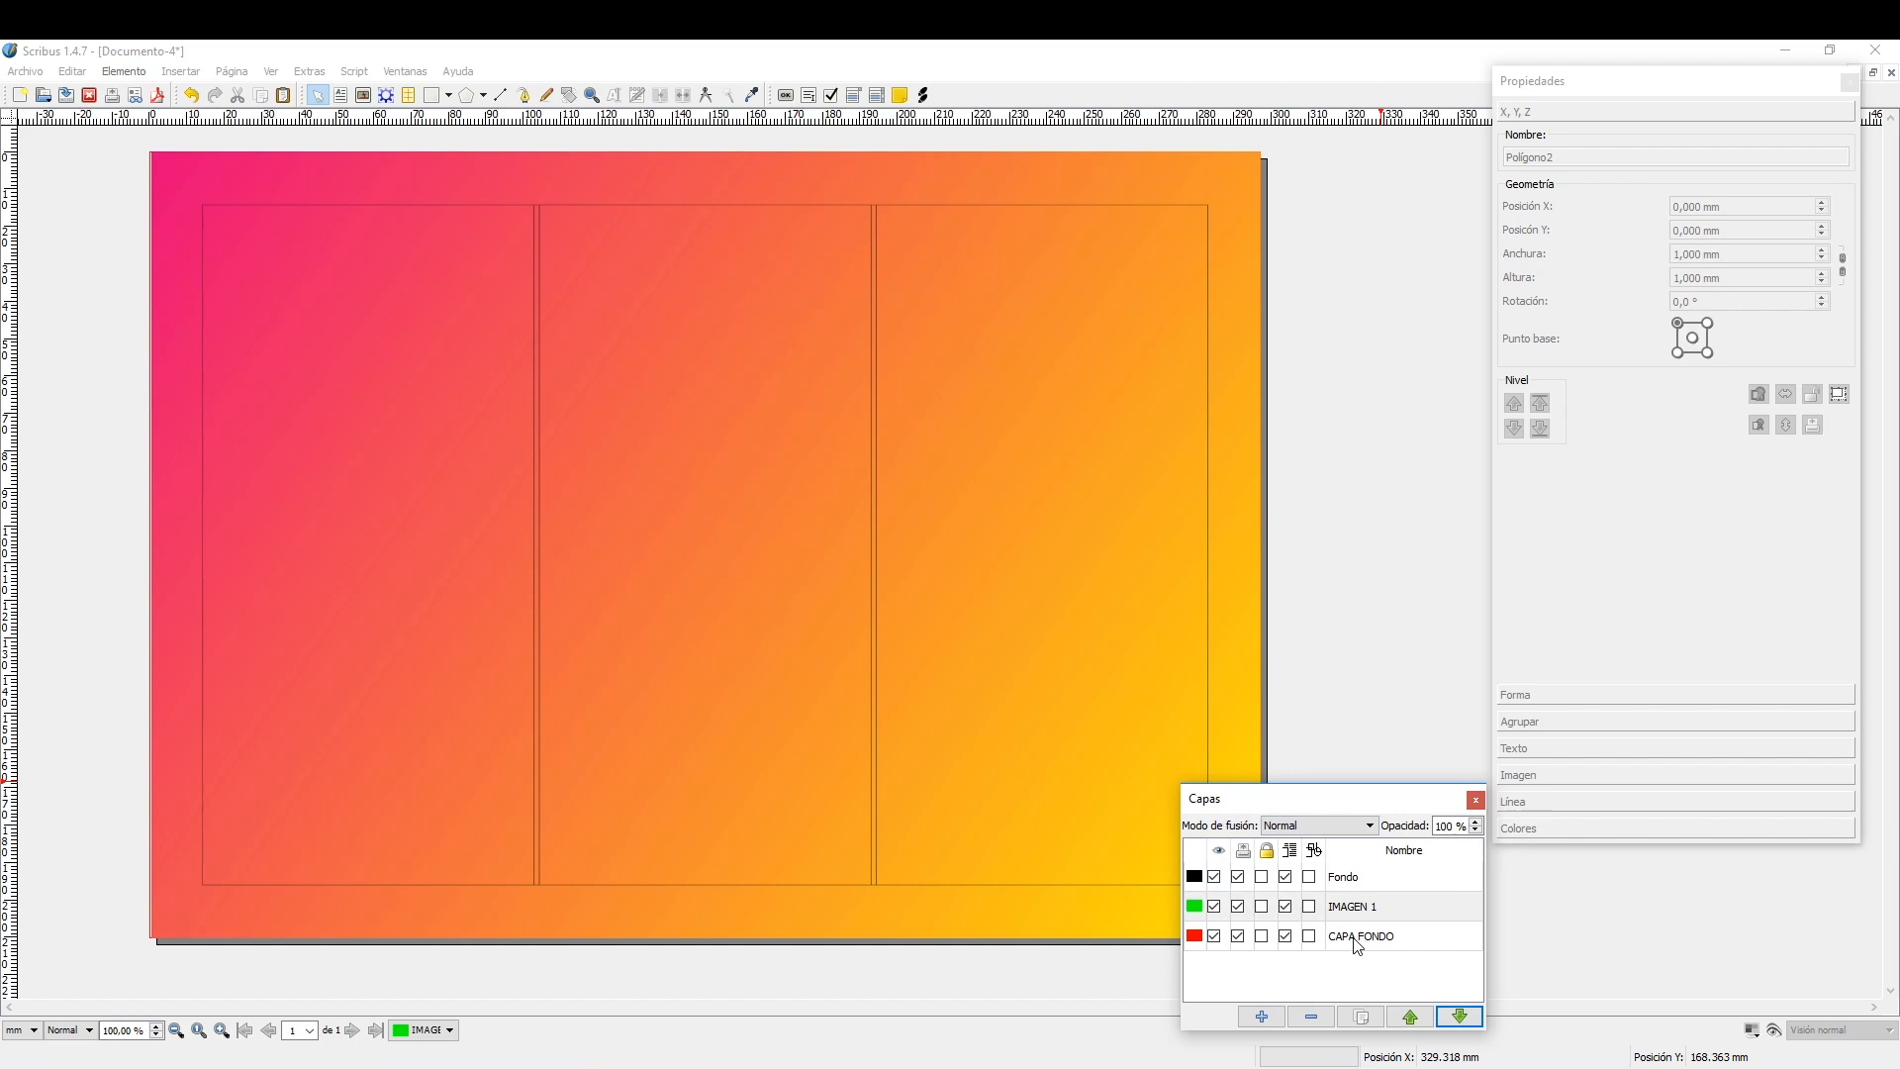
Hide and show the CAPA FONDO layer several times to check its visibility control, leaving it visible.
click(1214, 936)
click(1215, 936)
click(1215, 936)
click(1215, 936)
click(1215, 936)
click(1215, 936)
On the IMAGEN 1 layer, draw an image frame about 179.6 × 102.1 mm across the upper part of the first two columns.
click(1395, 907)
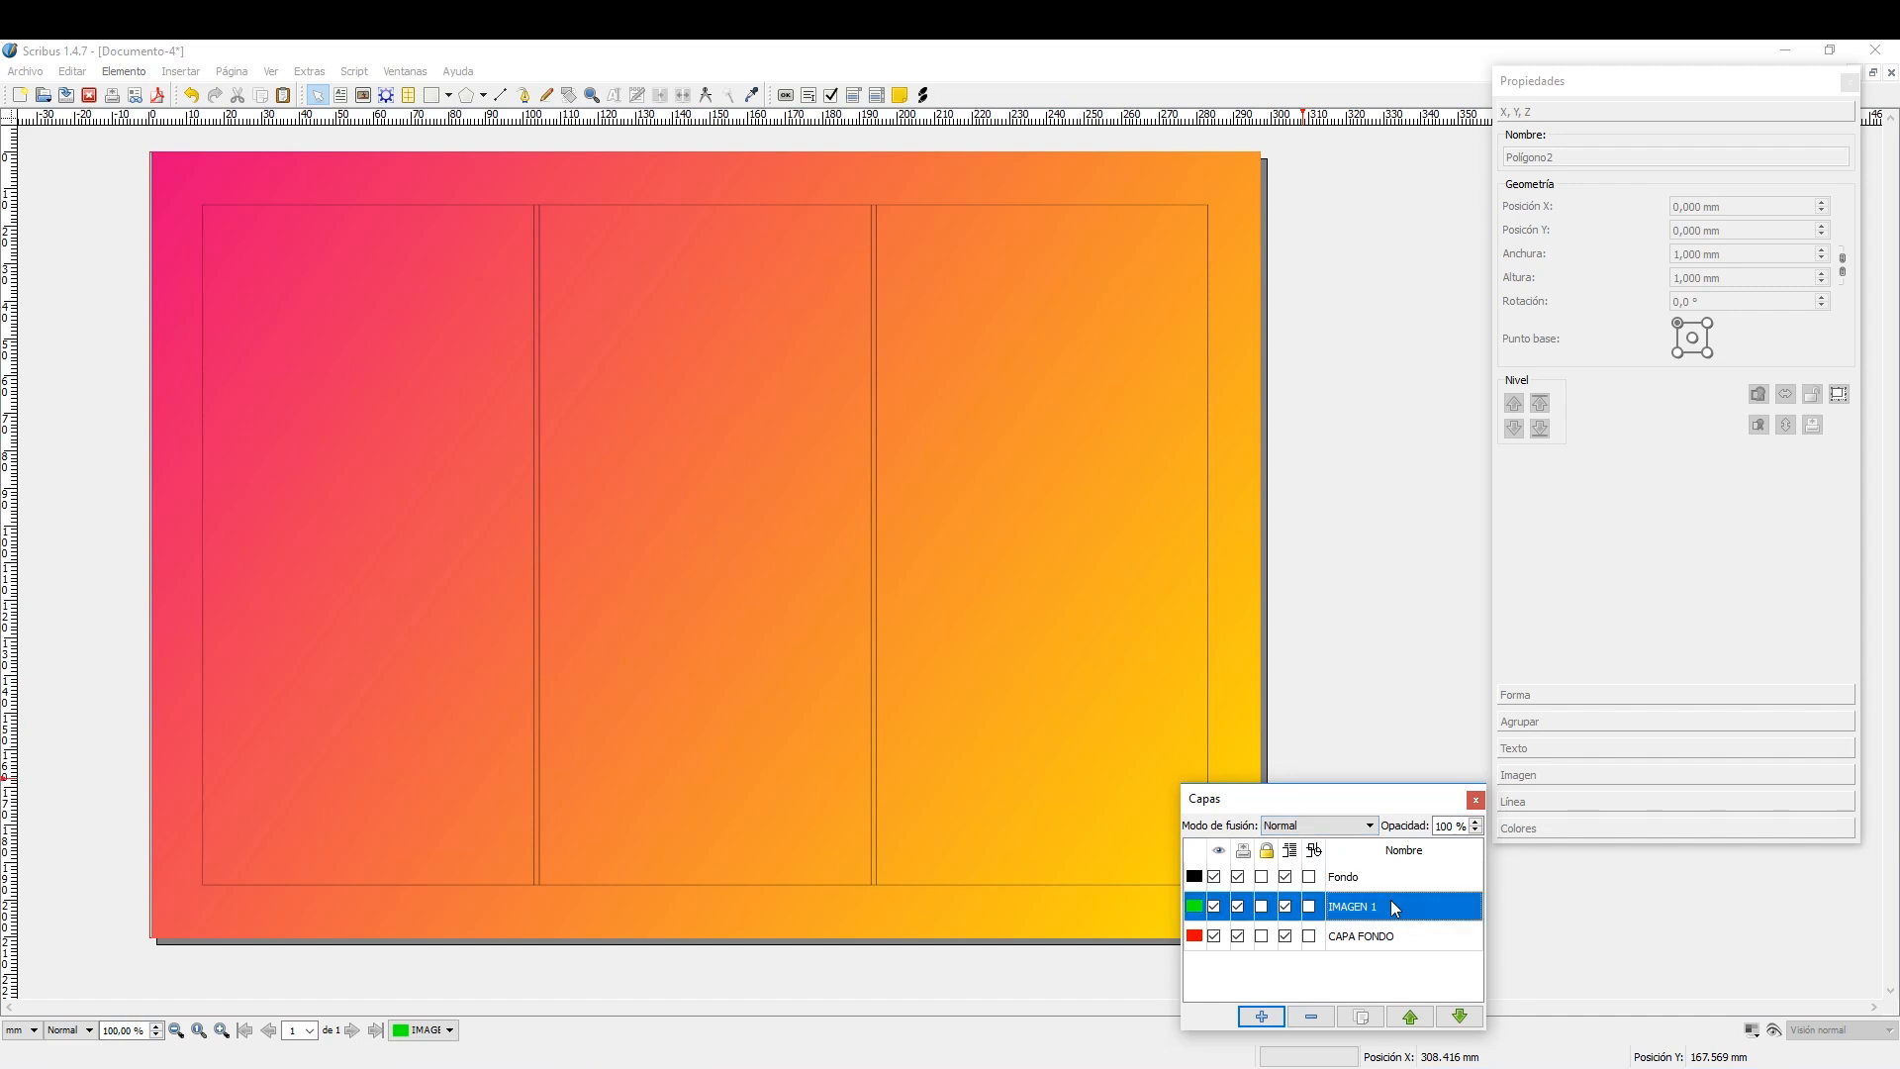
click(365, 96)
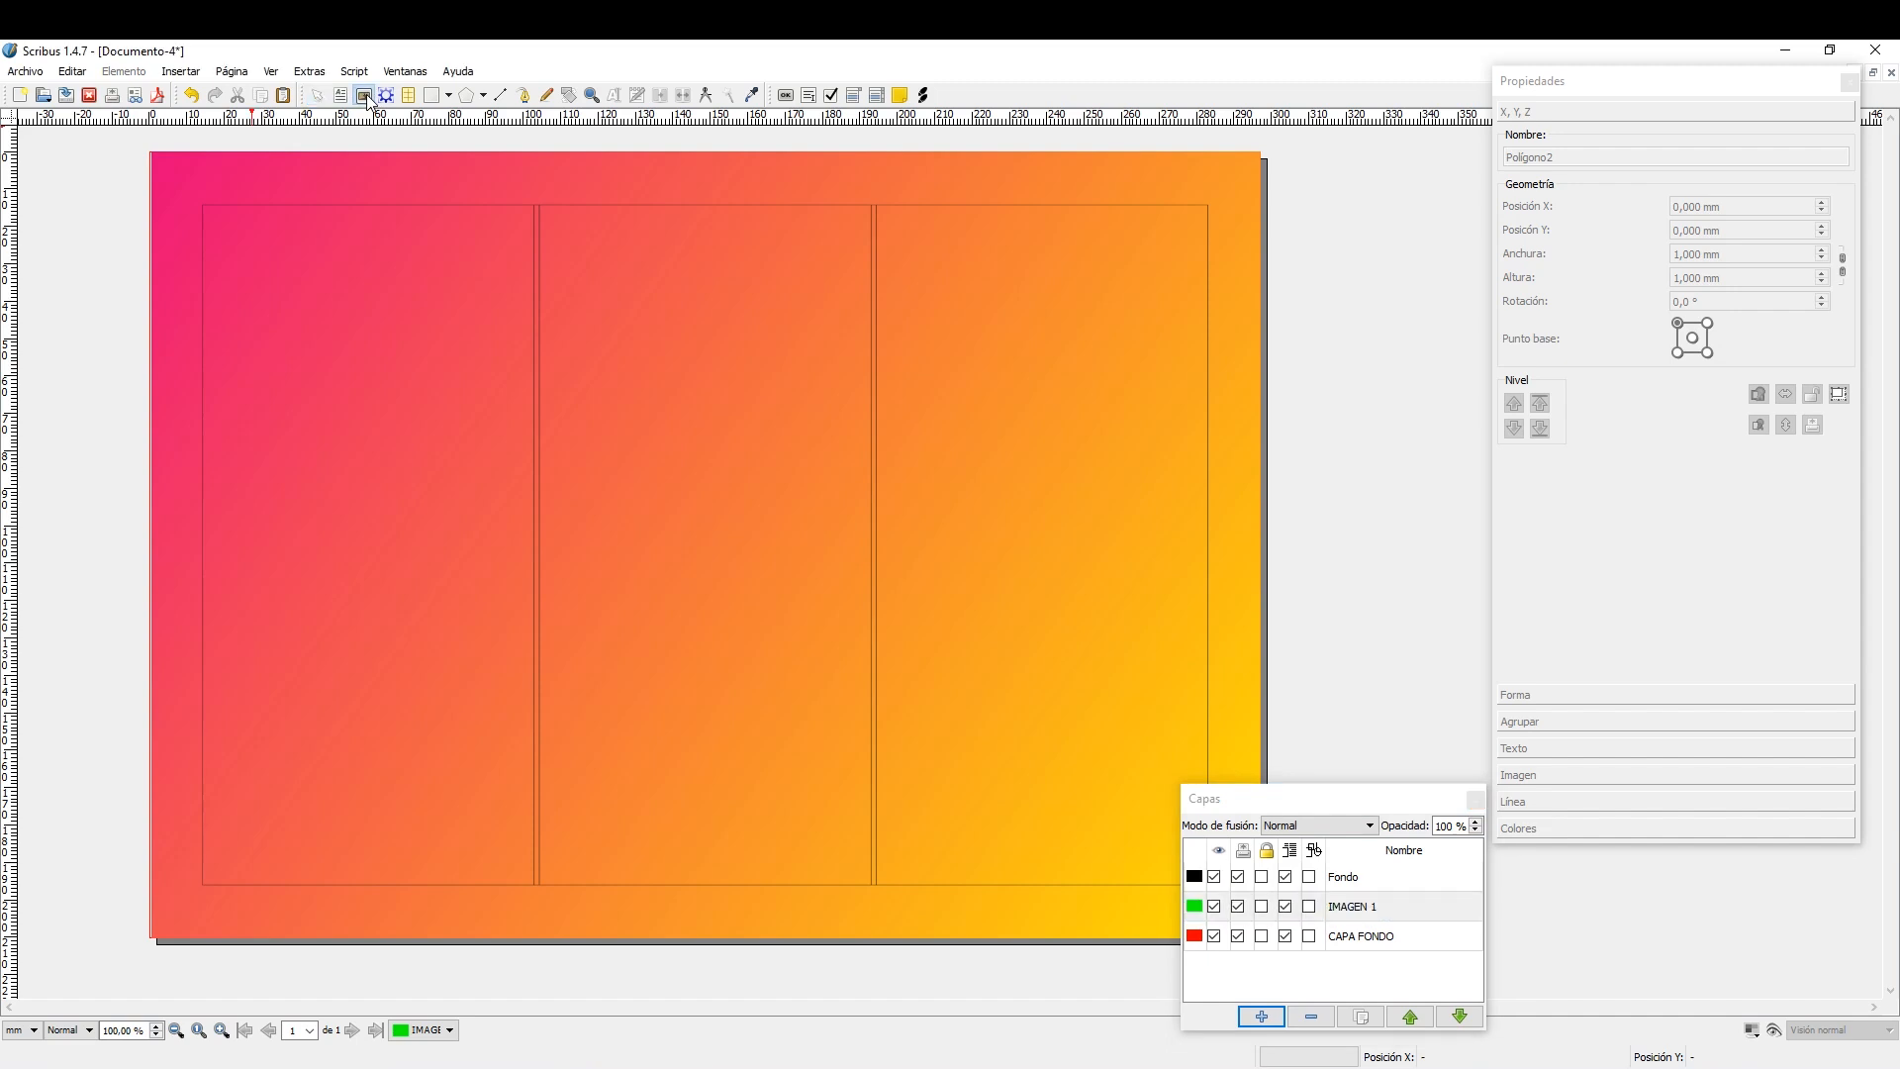
click(181, 72)
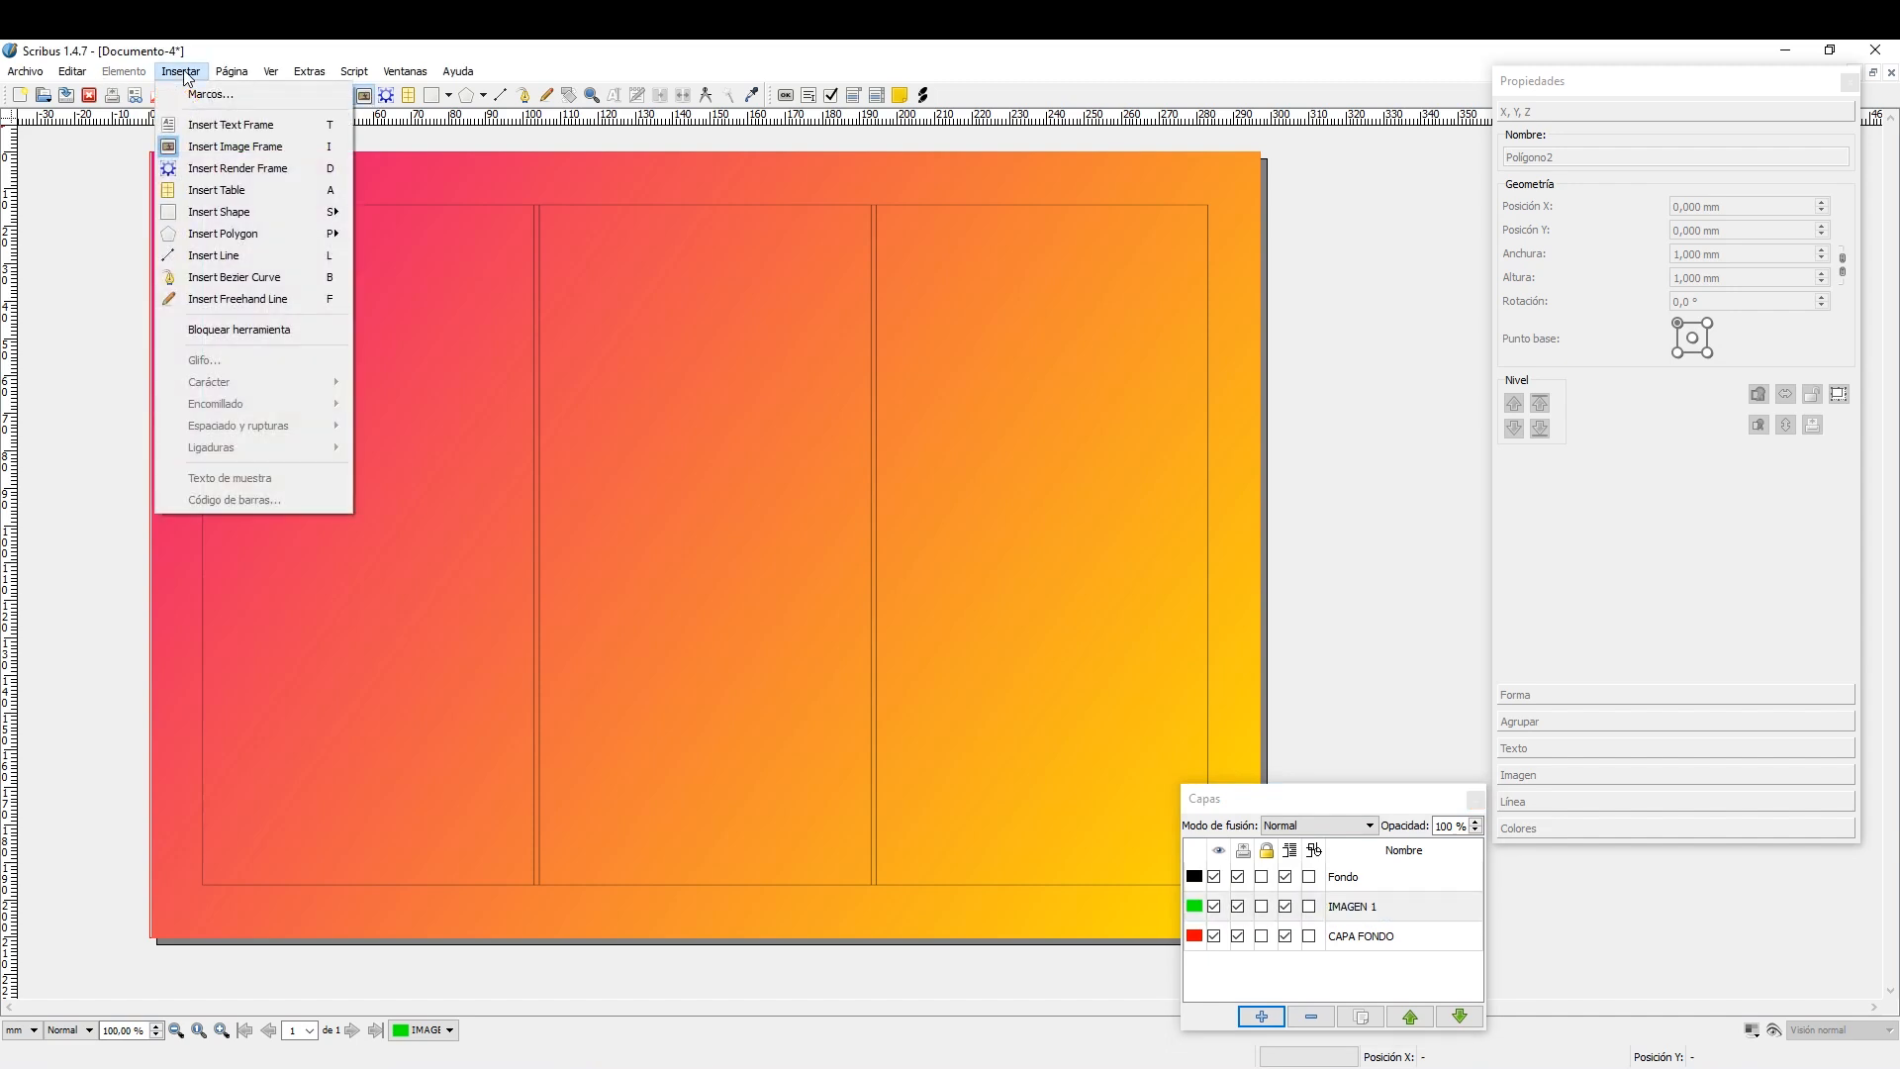
click(184, 77)
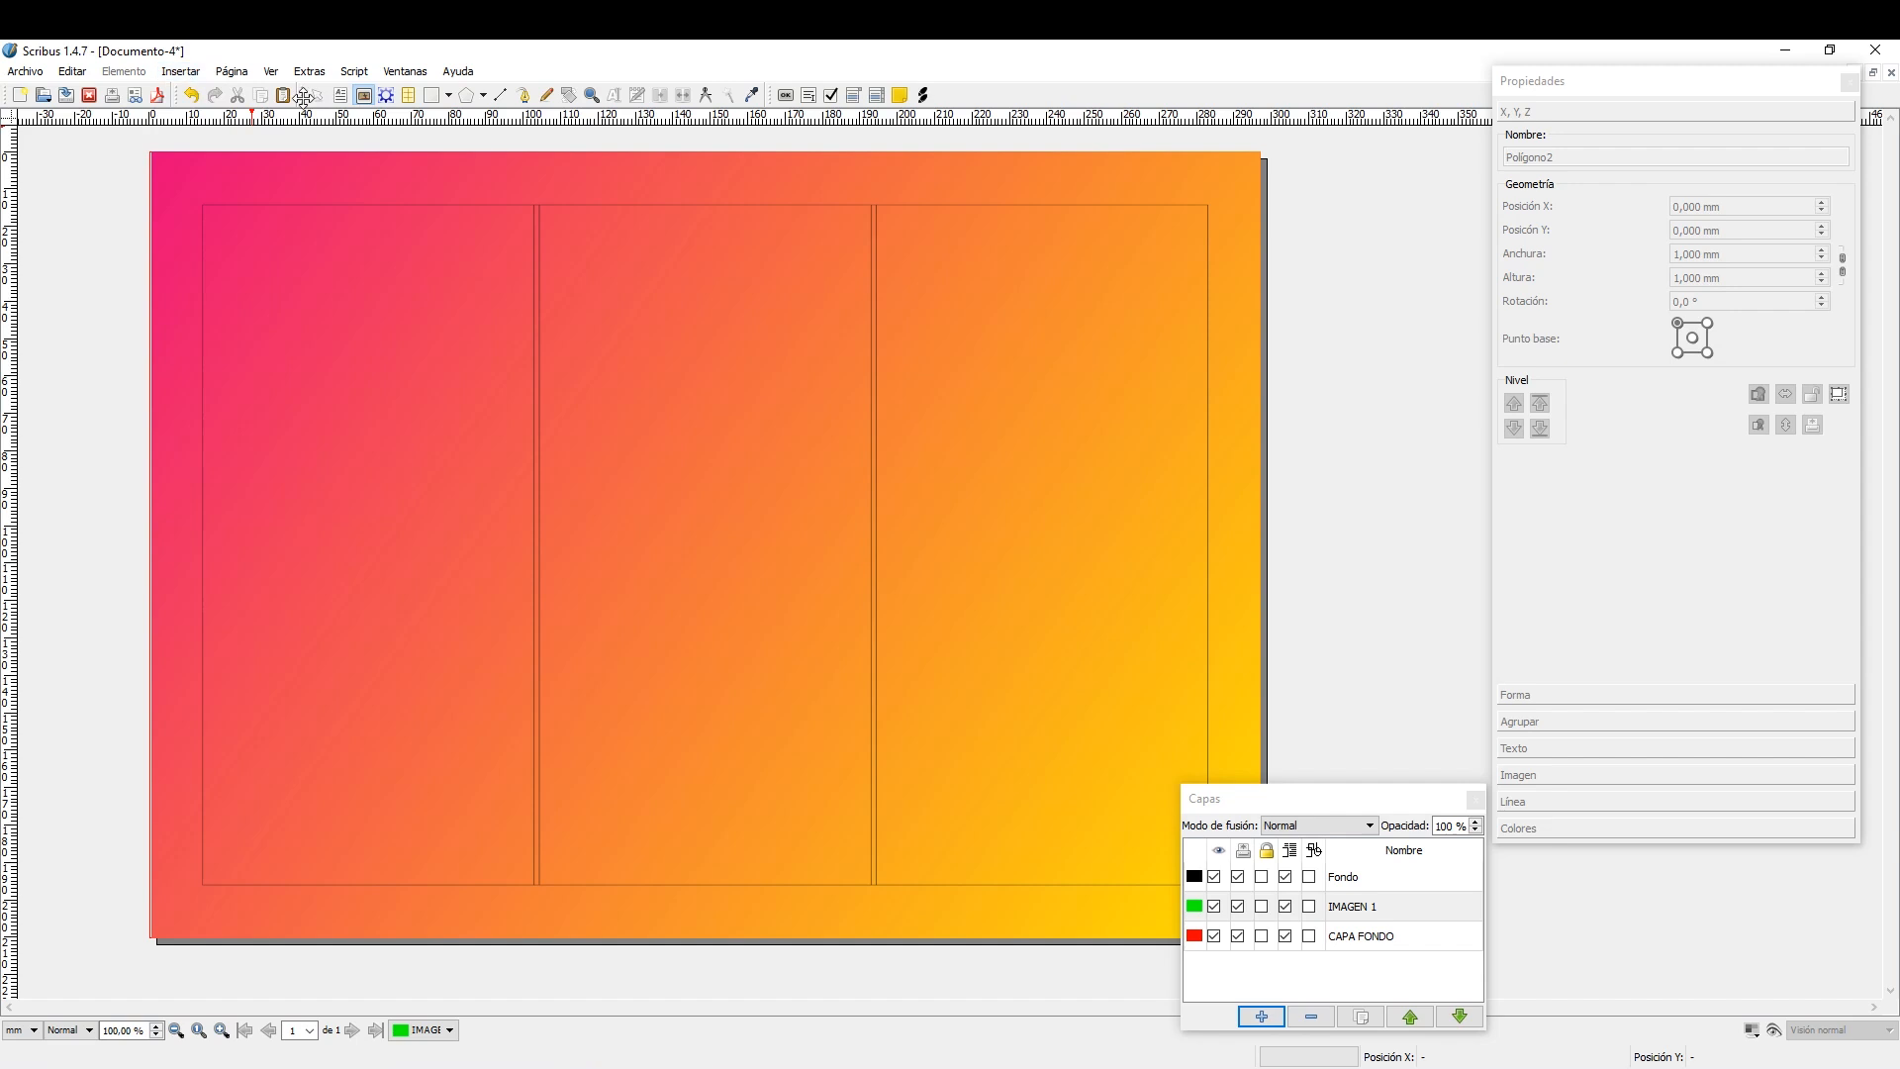
drag(204, 205, 874, 588)
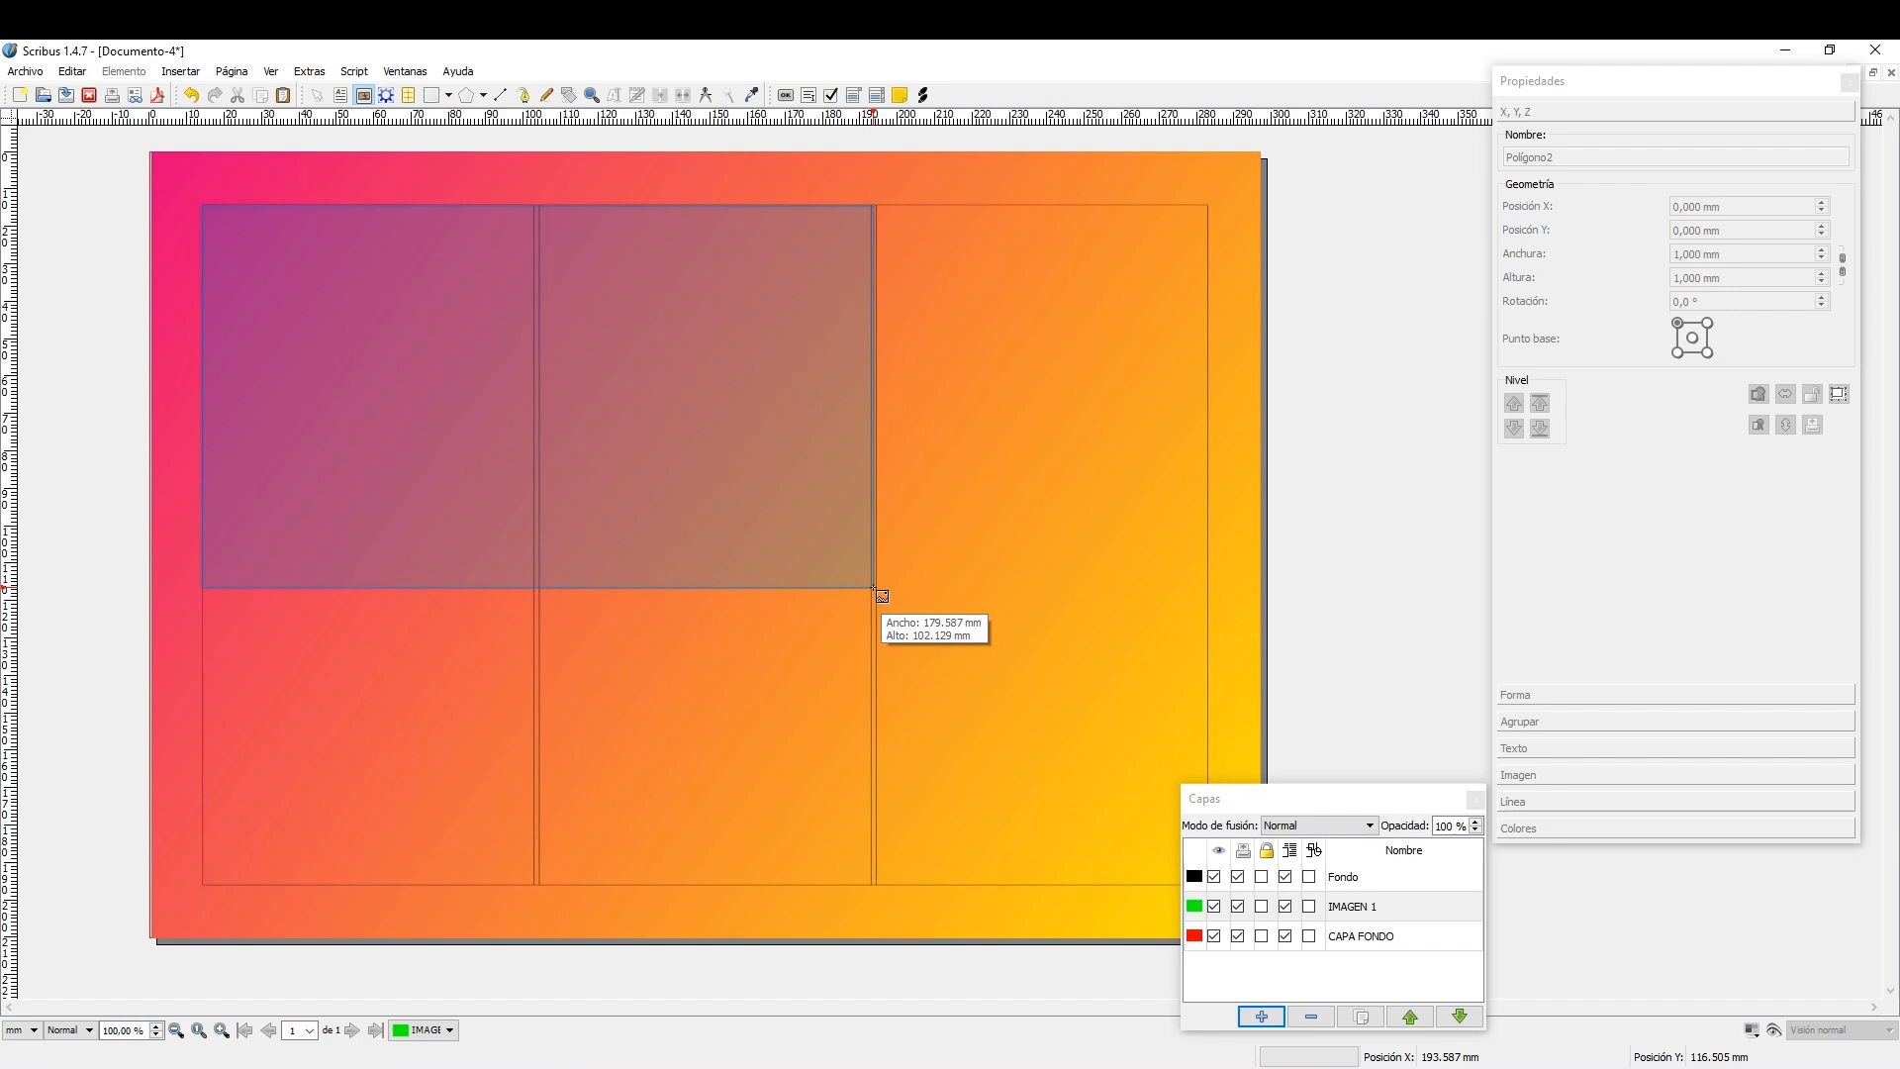
drag(874, 588, 874, 588)
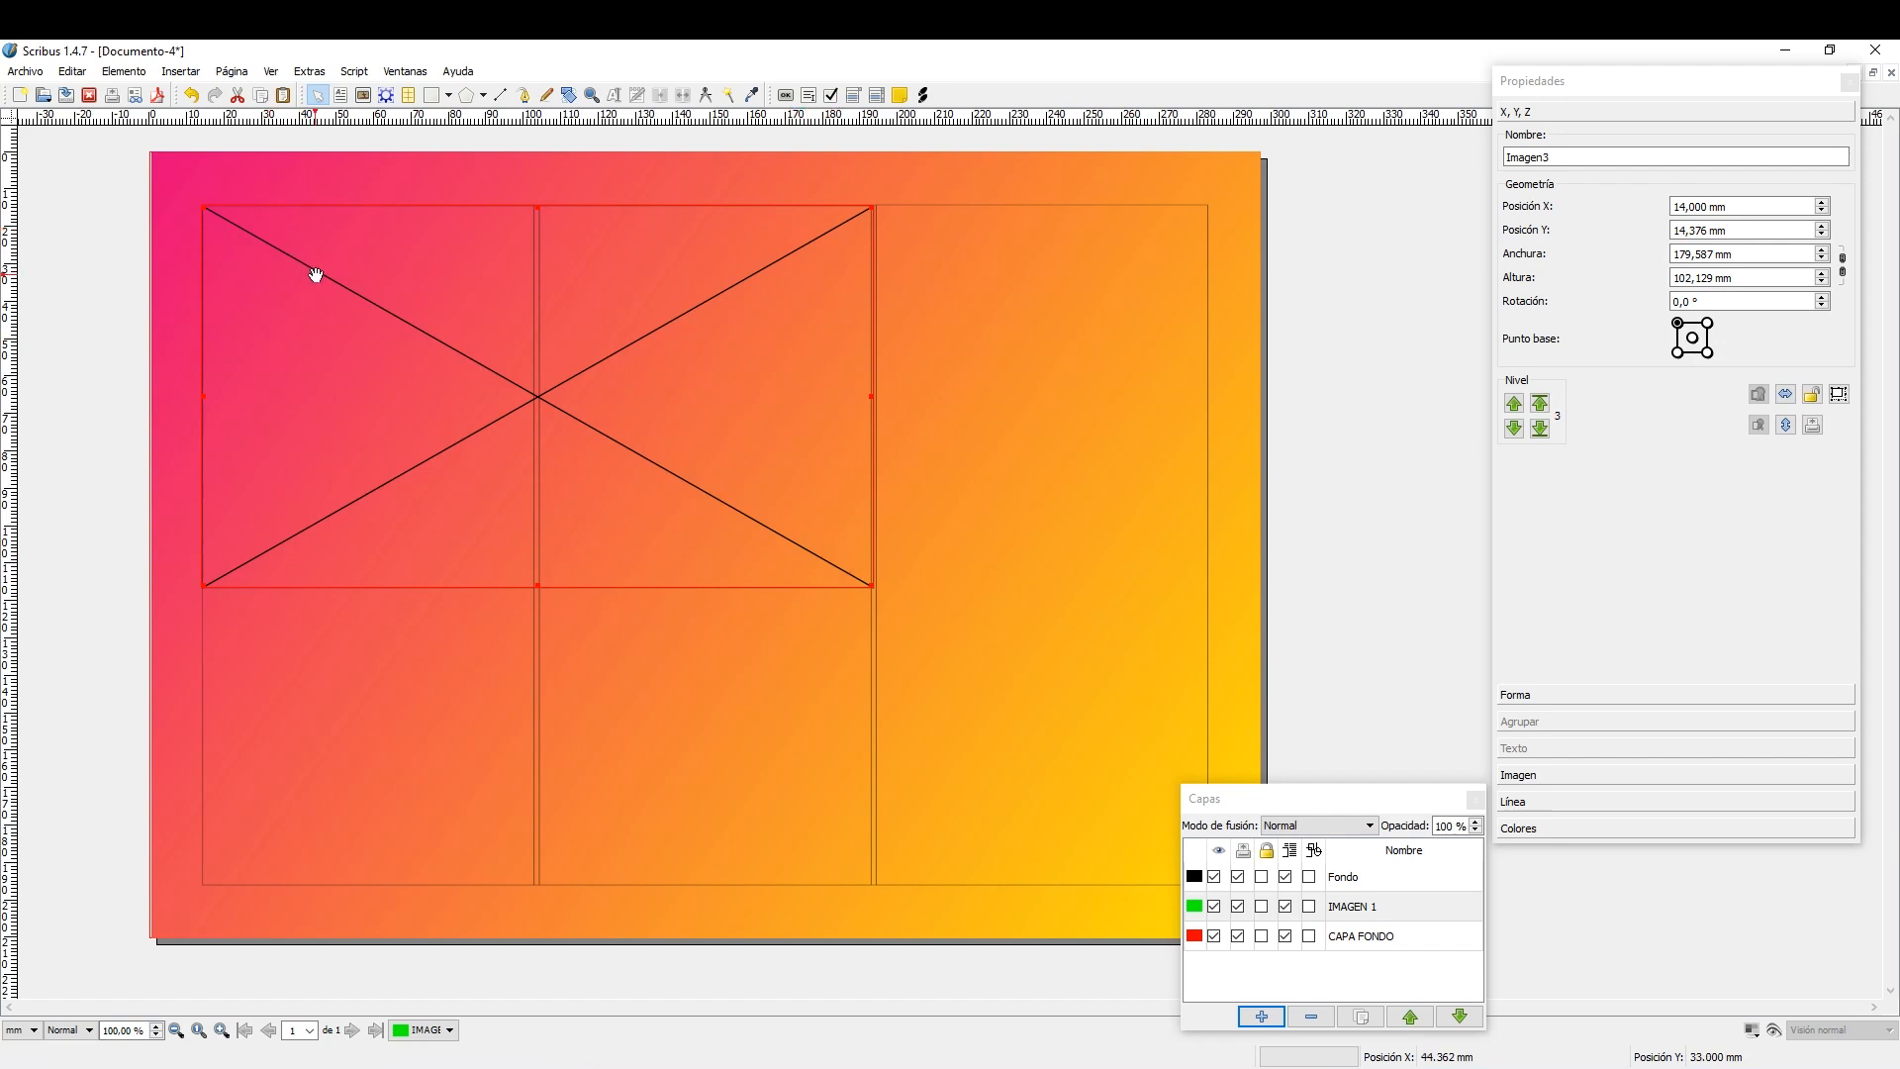
Load MIRADA 3.jpg into the image frame and fit the image to the frame.
right_click(385, 372)
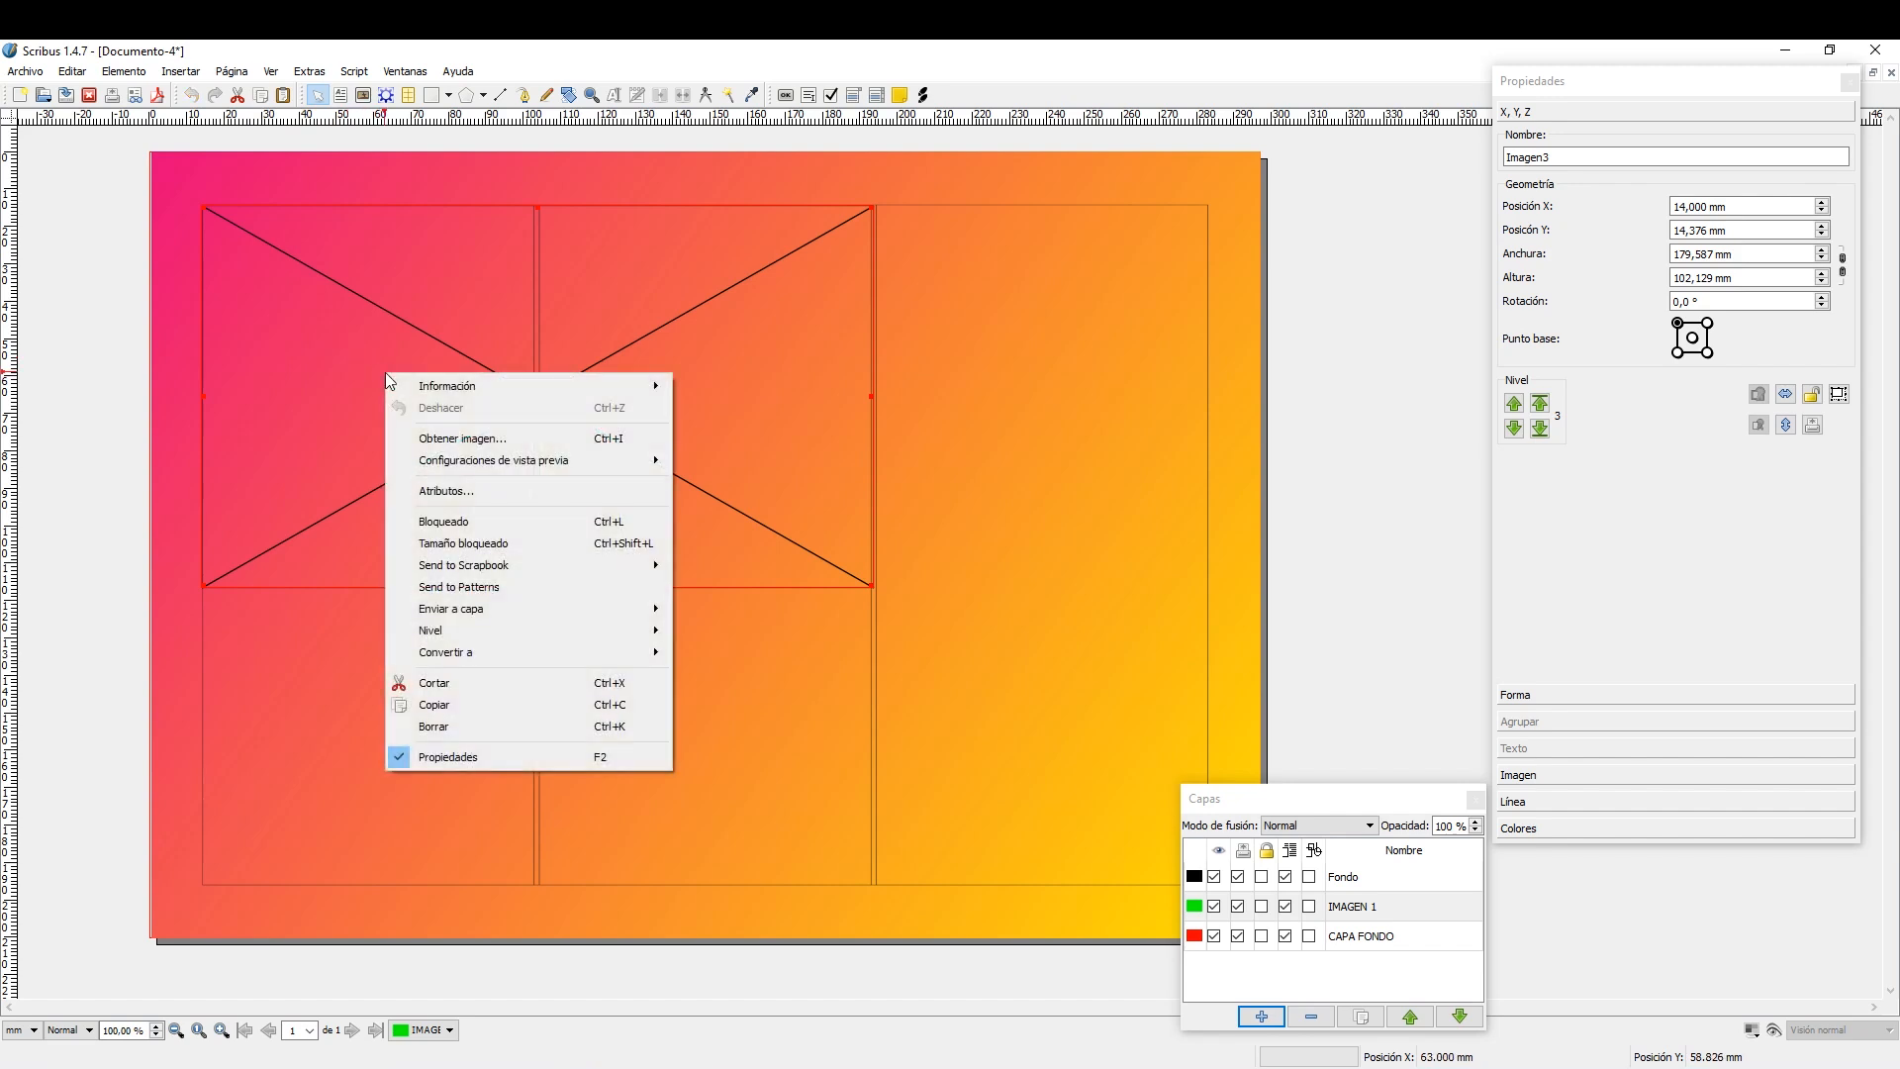
click(501, 442)
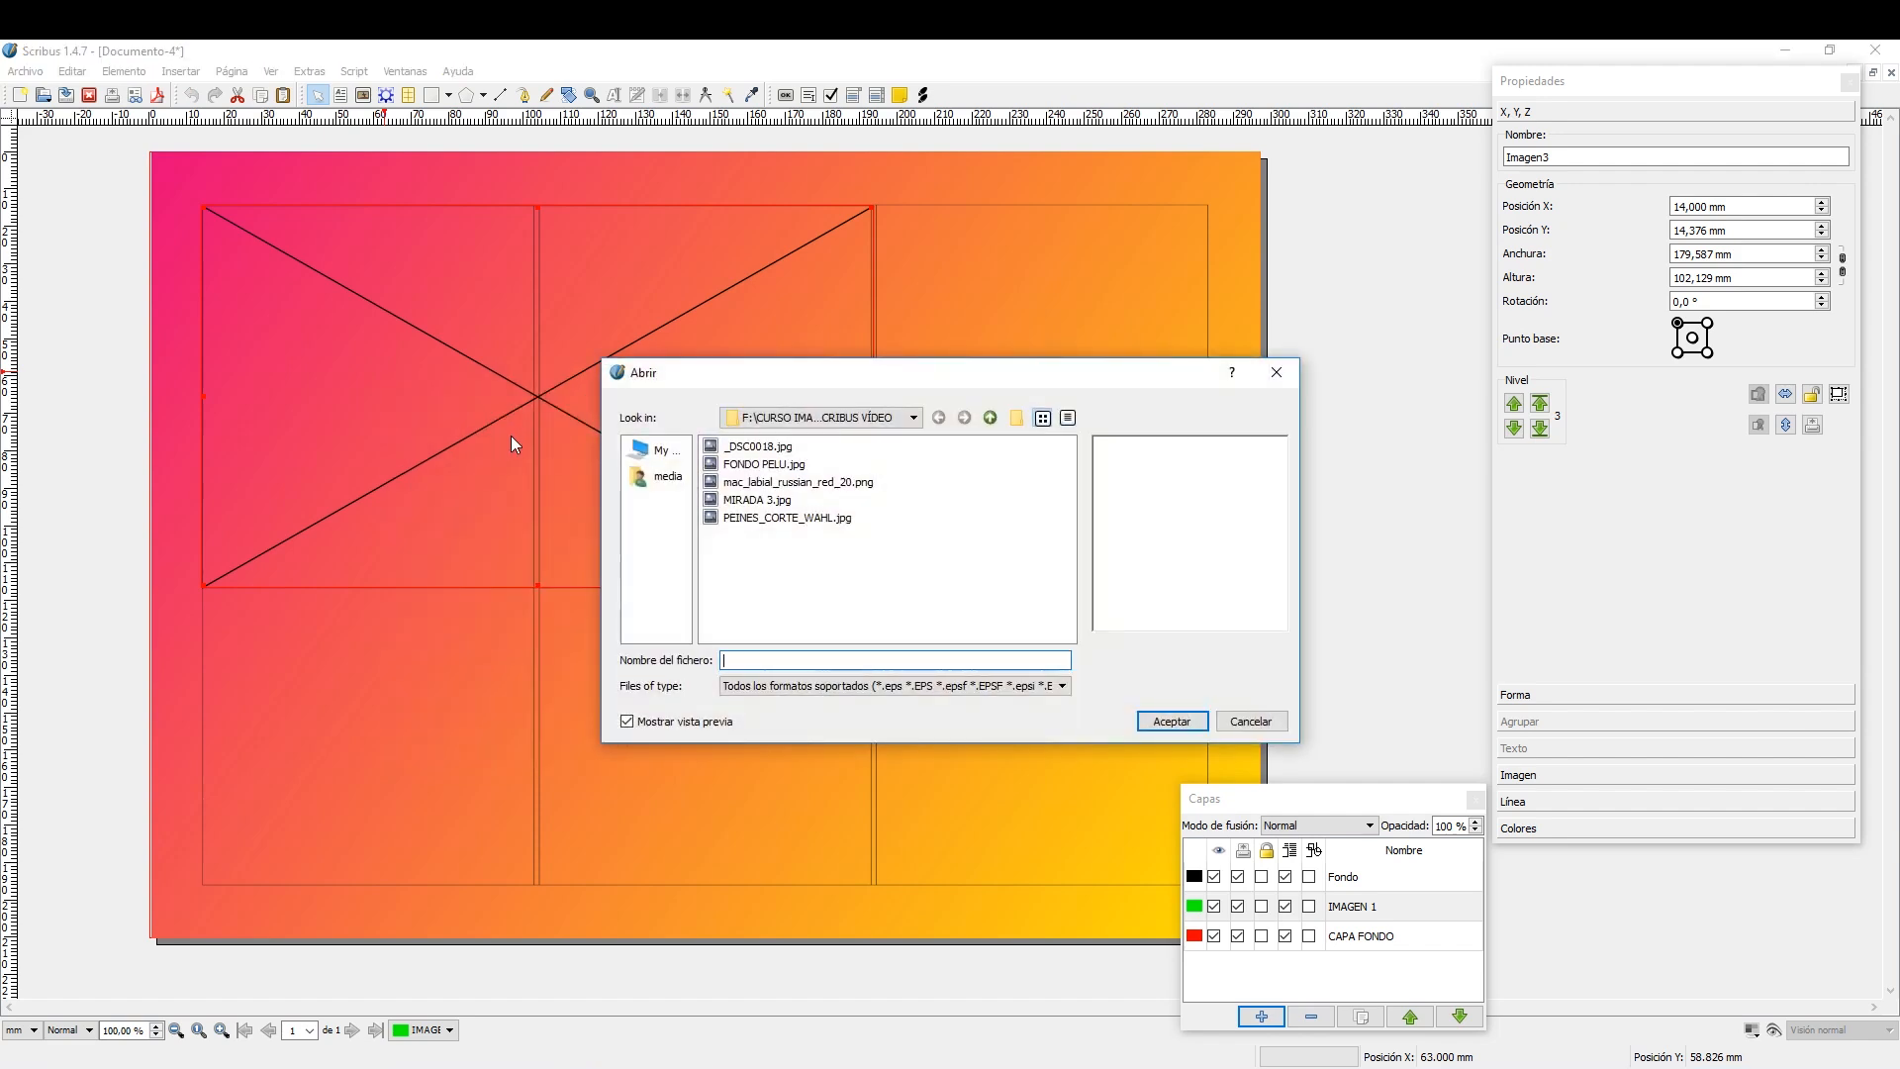
click(800, 501)
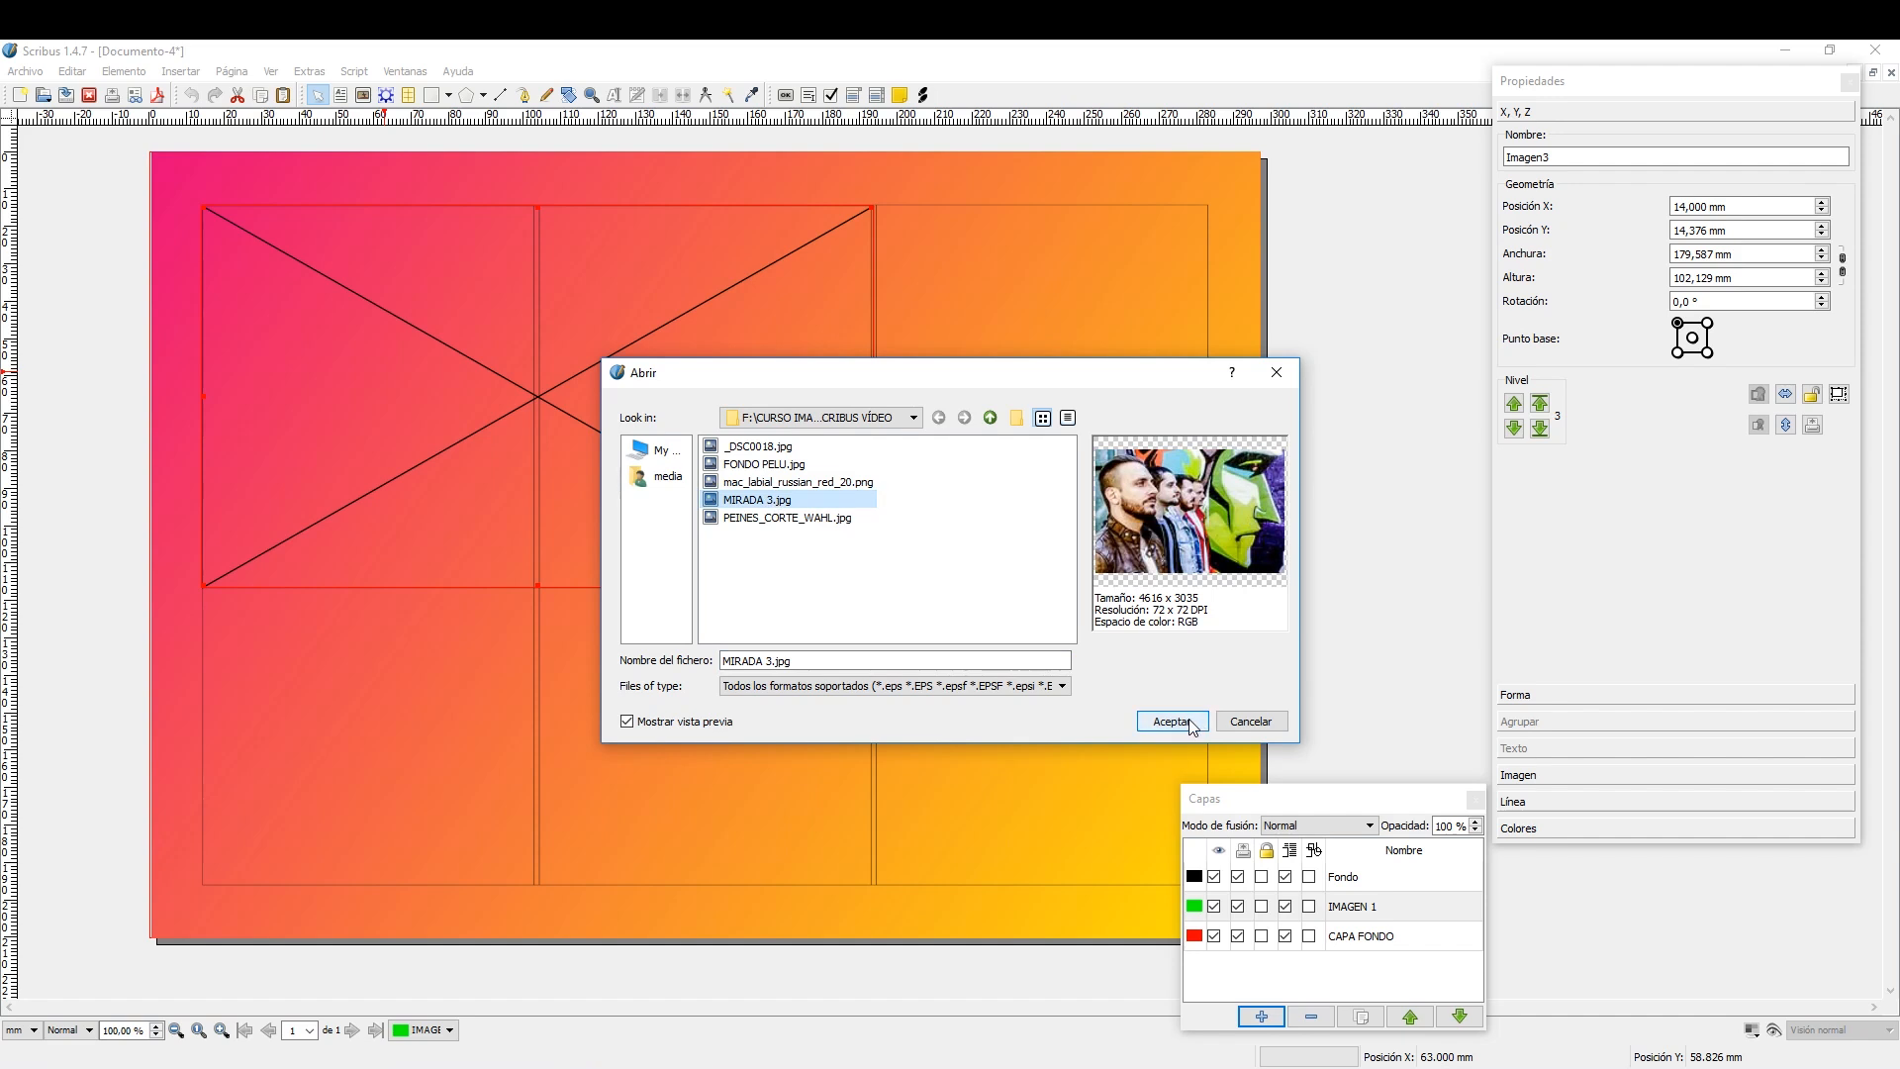
click(1172, 721)
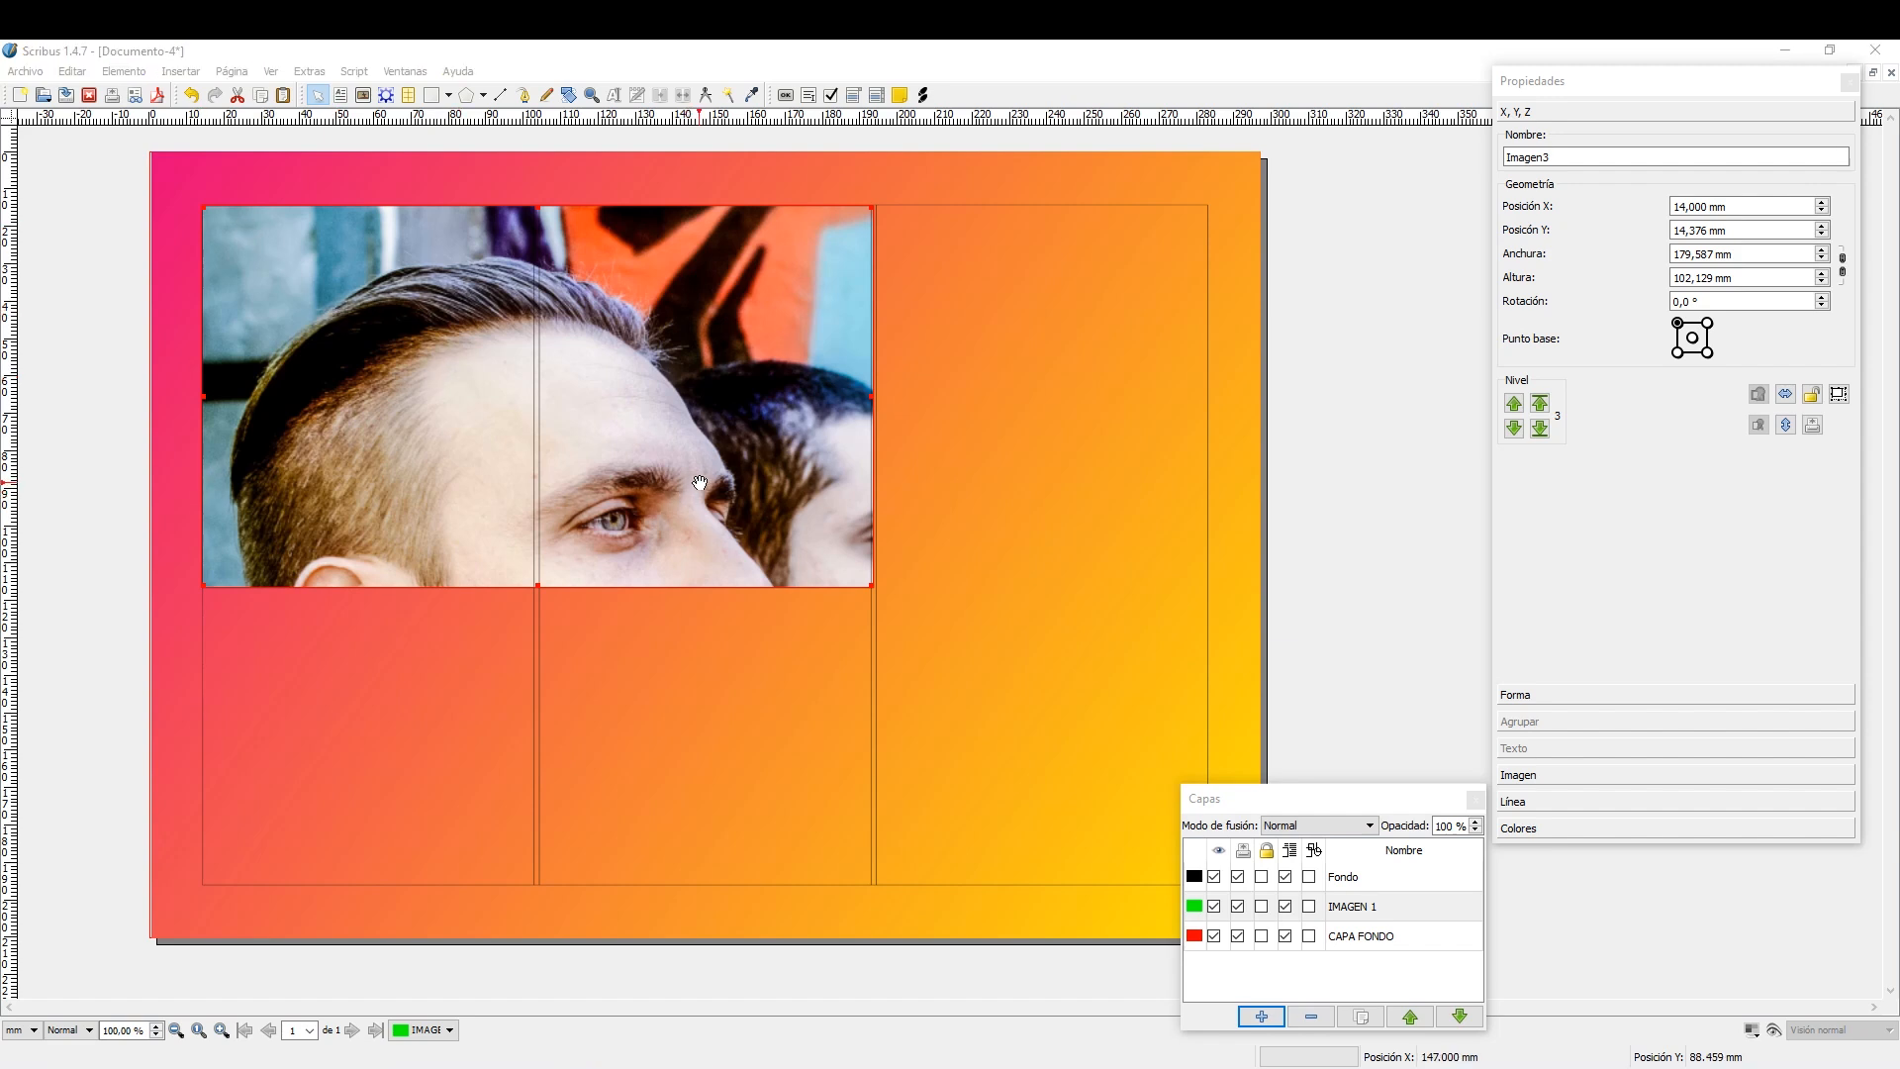
right_click(641, 389)
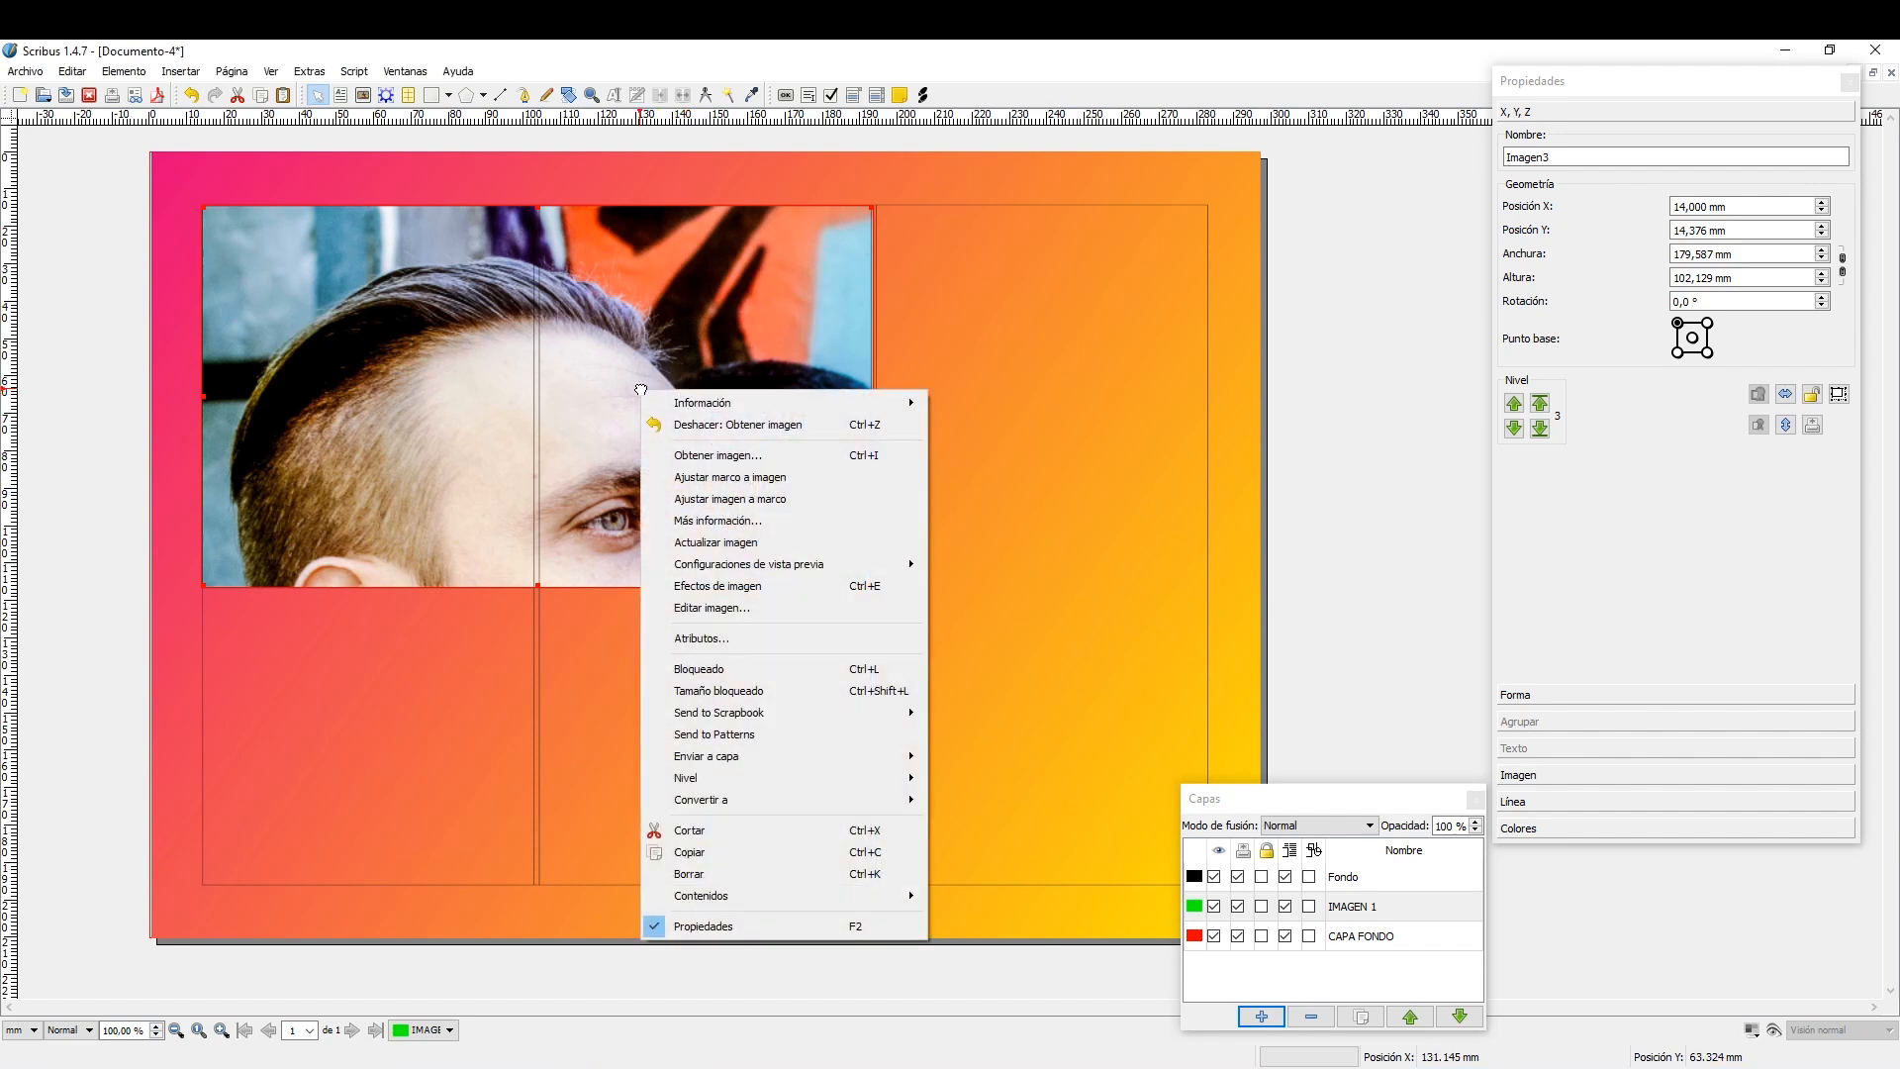
click(737, 500)
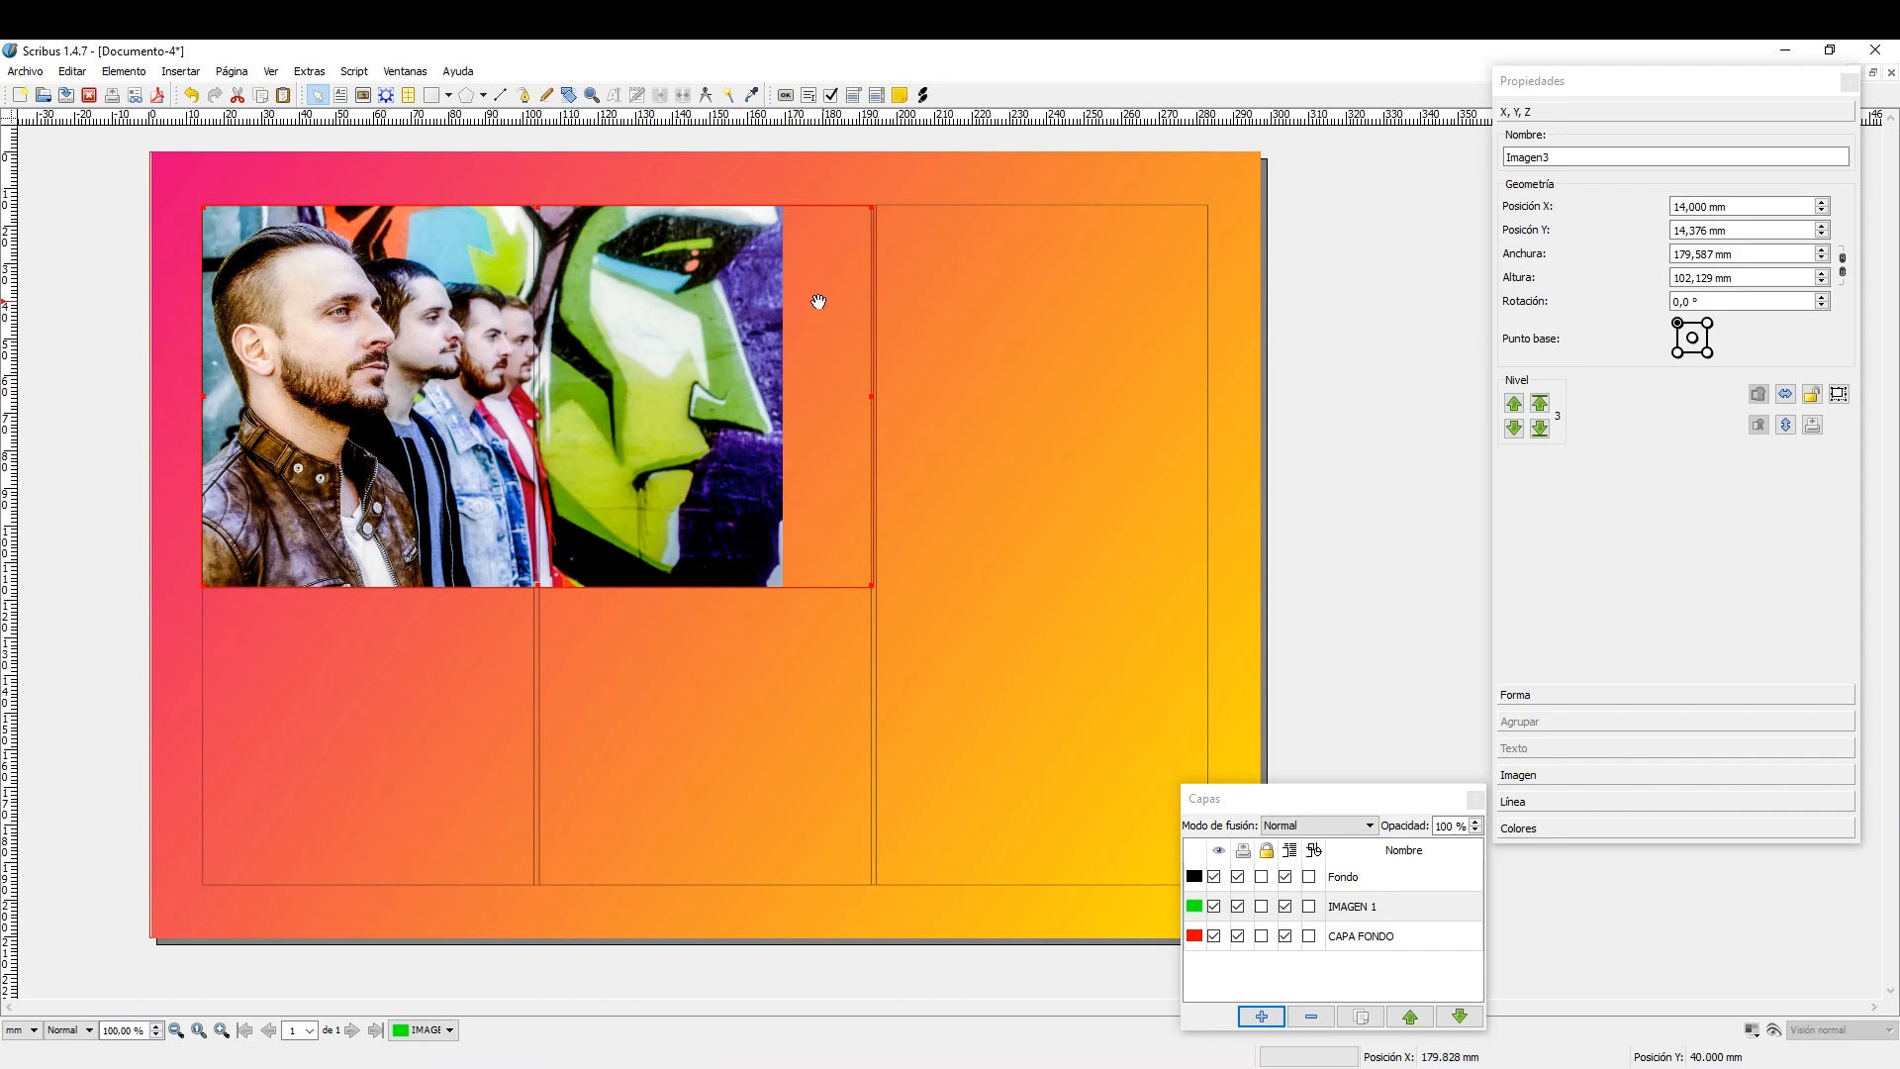
Resize the image frame to about 179.6 × 118 mm so the photo spans the first two columns without empty space.
drag(870, 394, 783, 403)
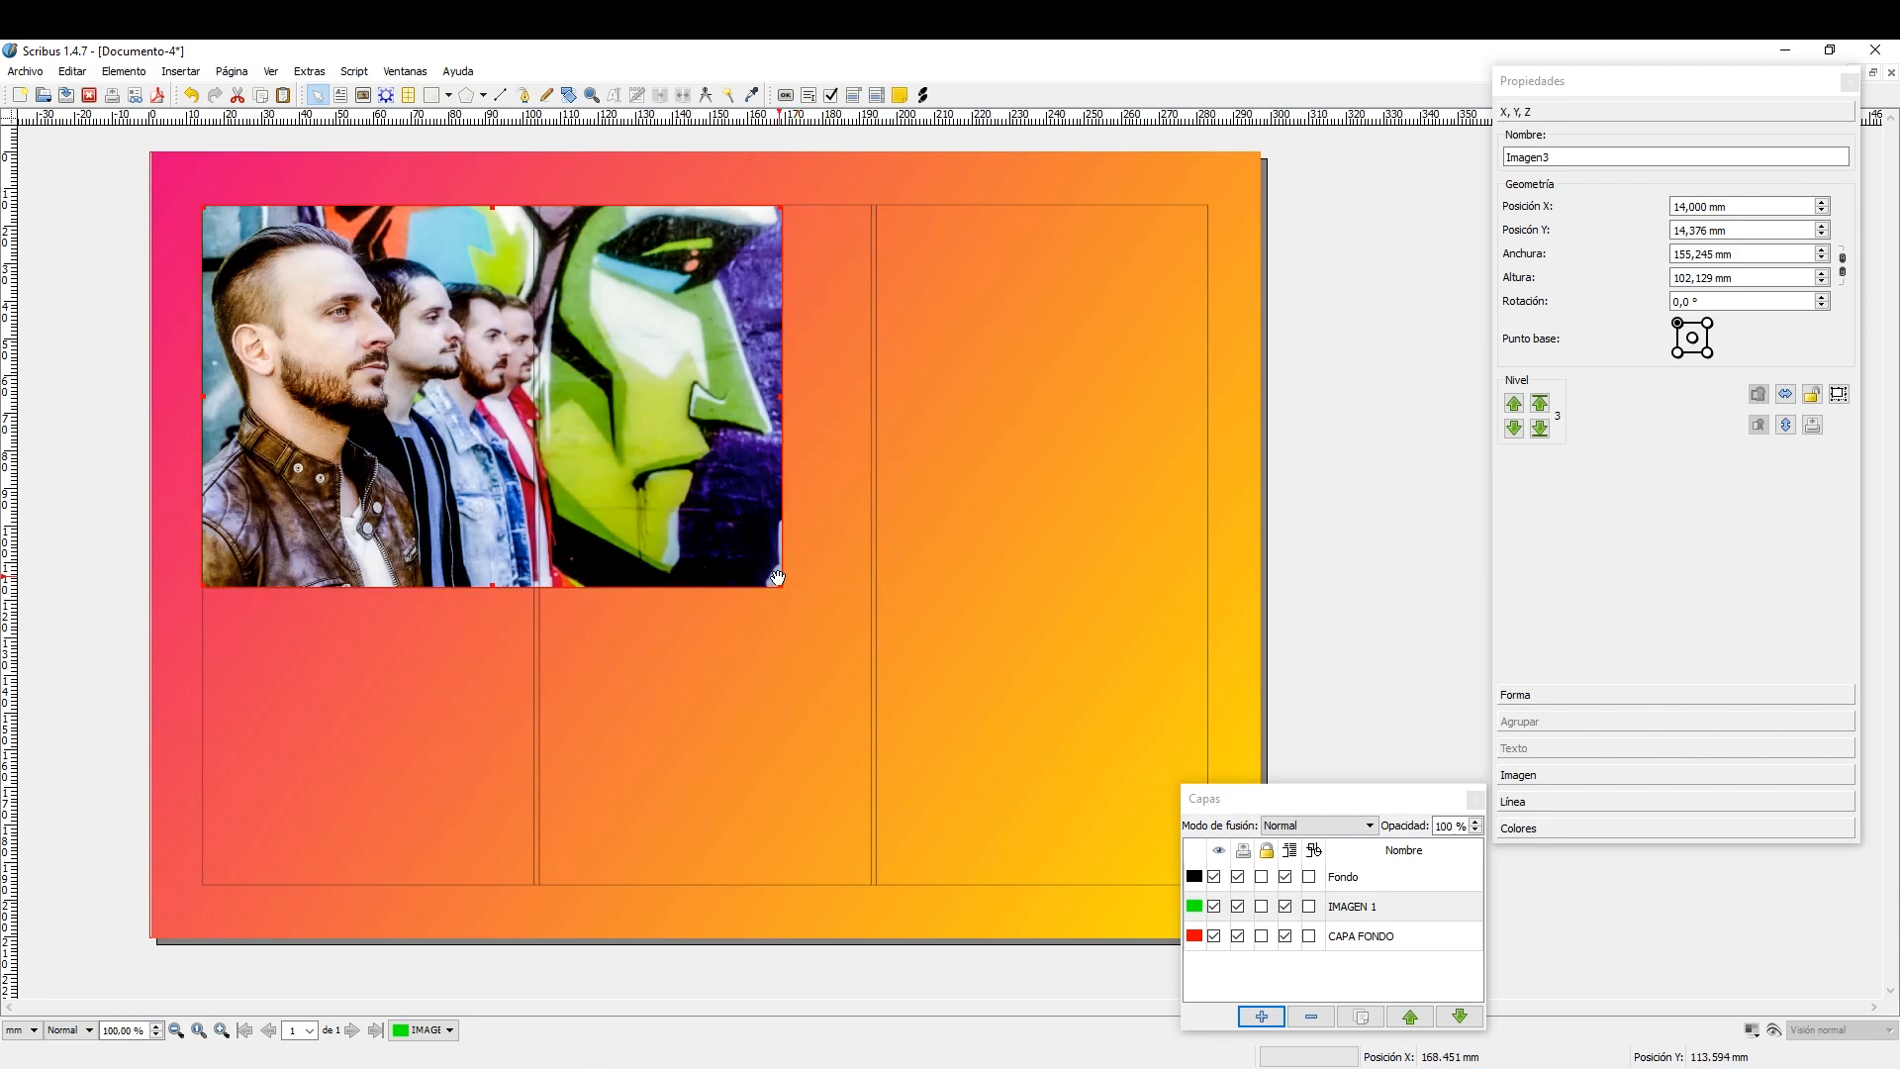
drag(781, 588, 912, 647)
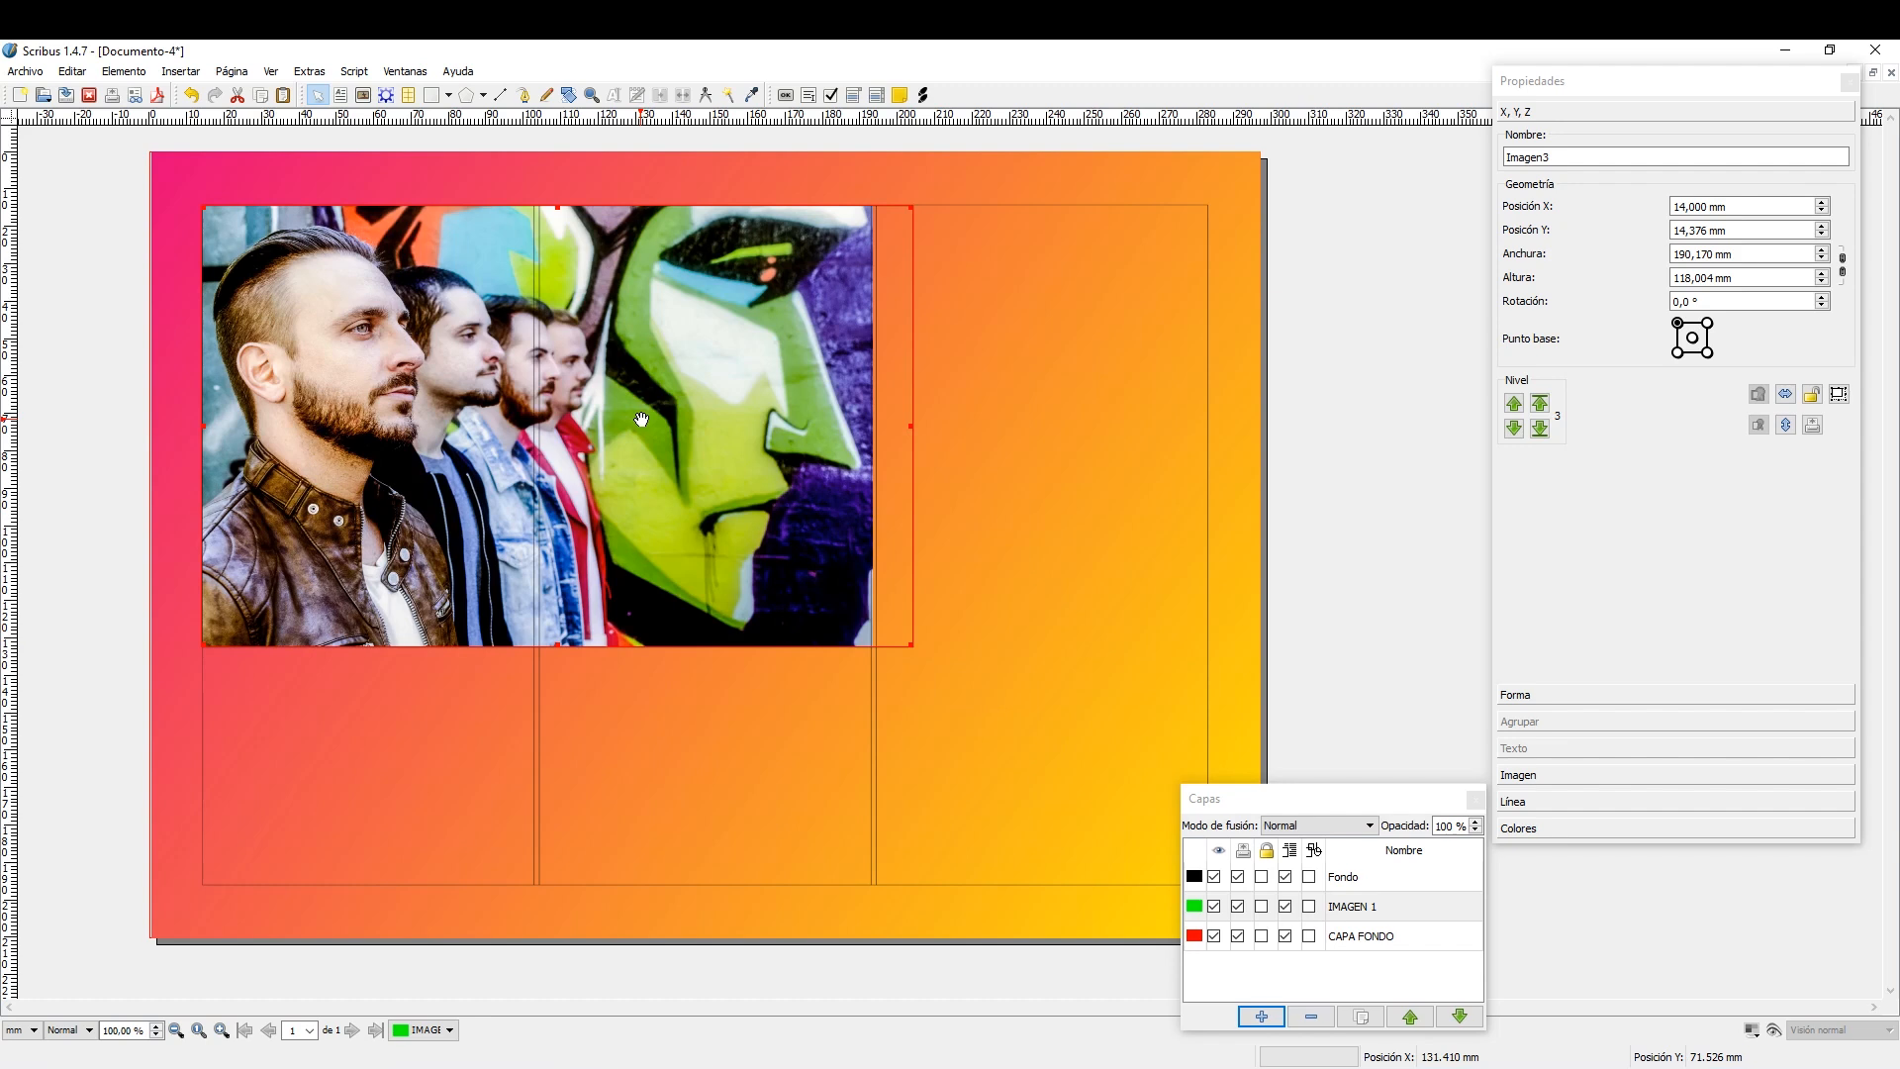
drag(911, 426, 880, 423)
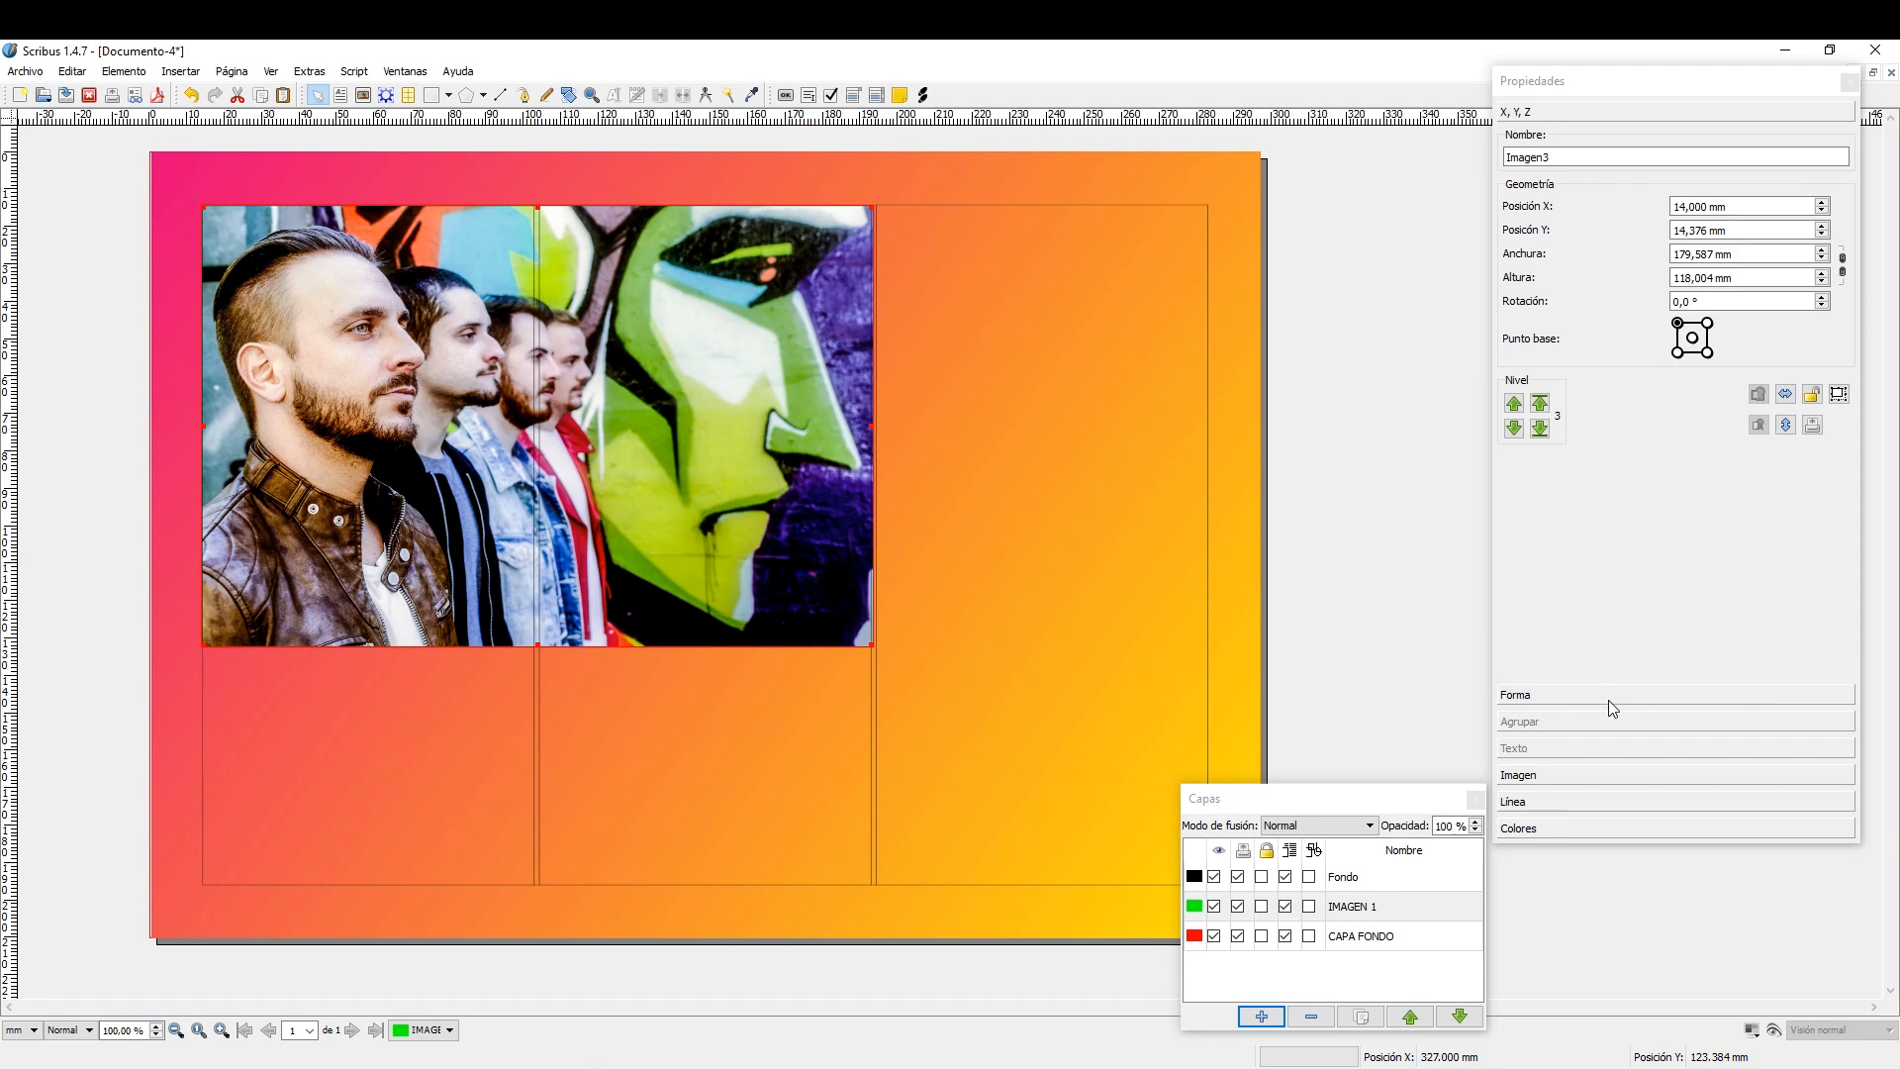
Give the image frame a LILA outline with a line width of 2,353 mm.
click(1573, 828)
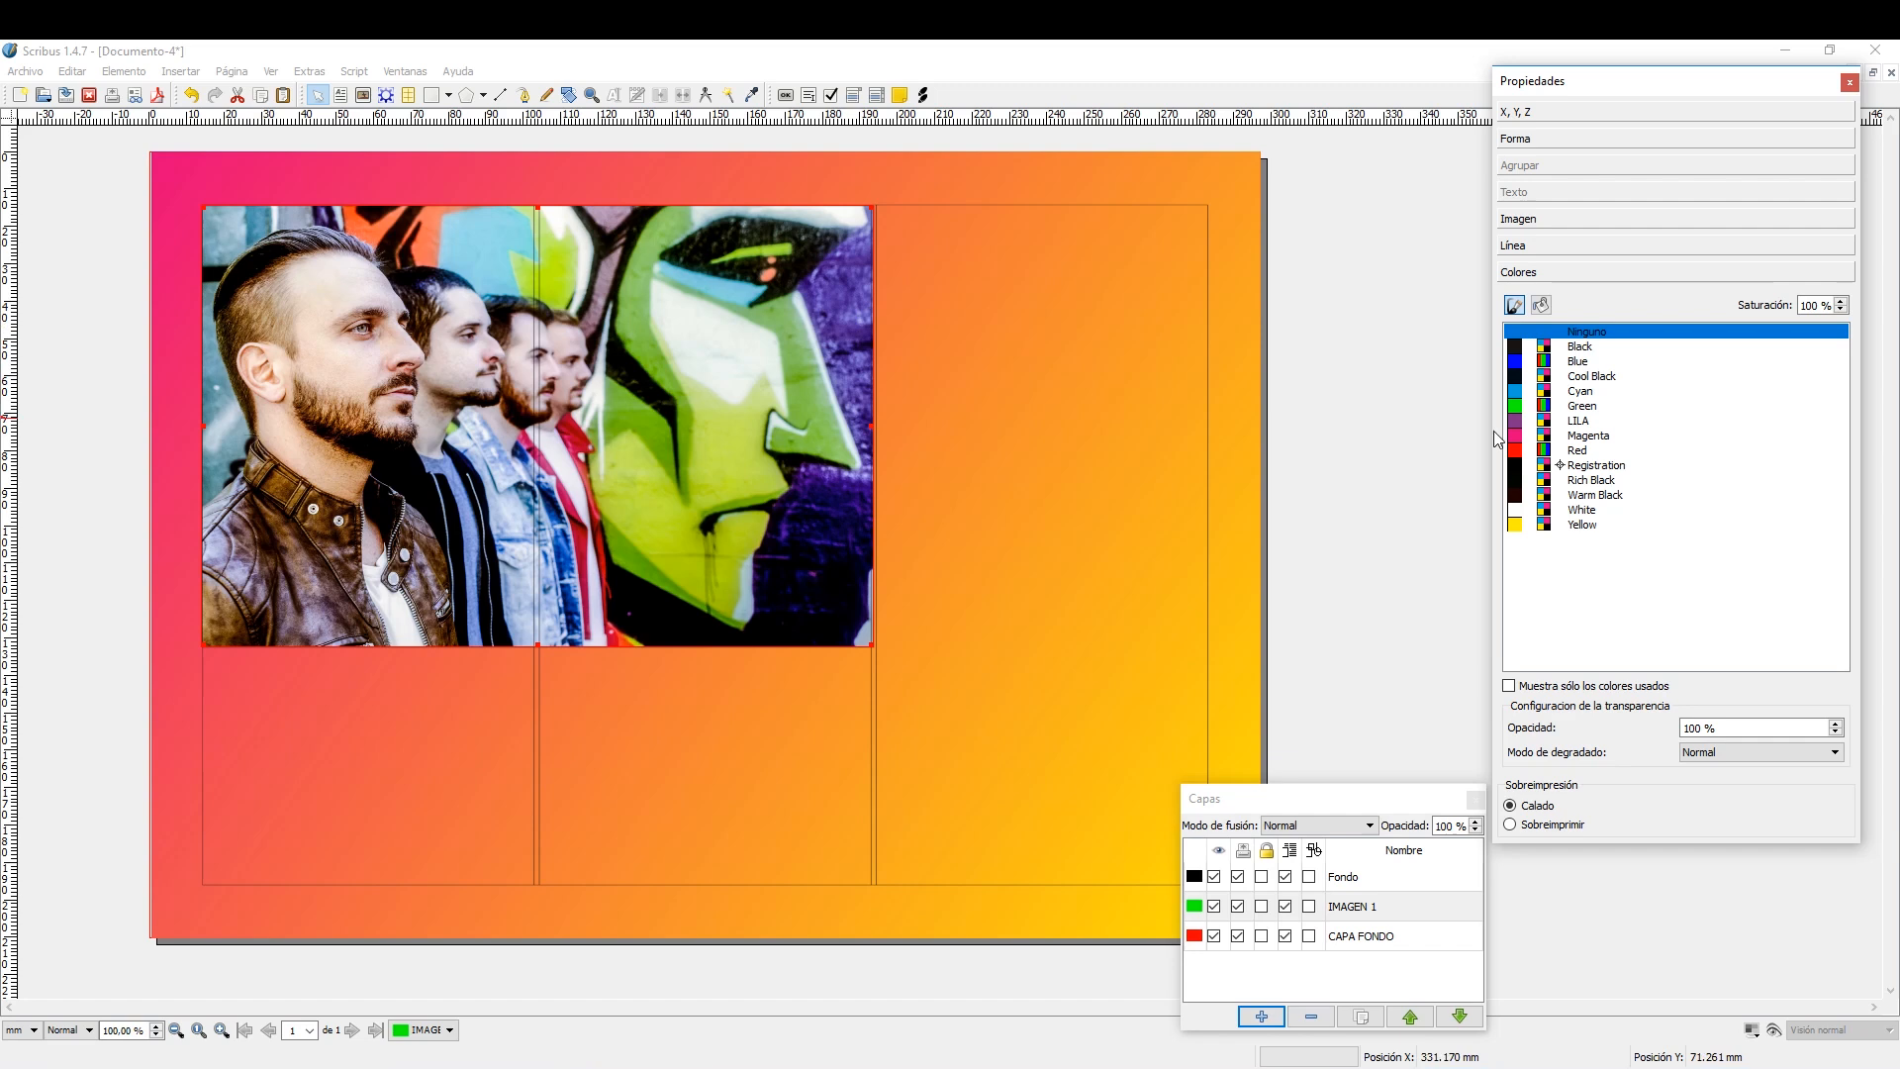
click(1581, 426)
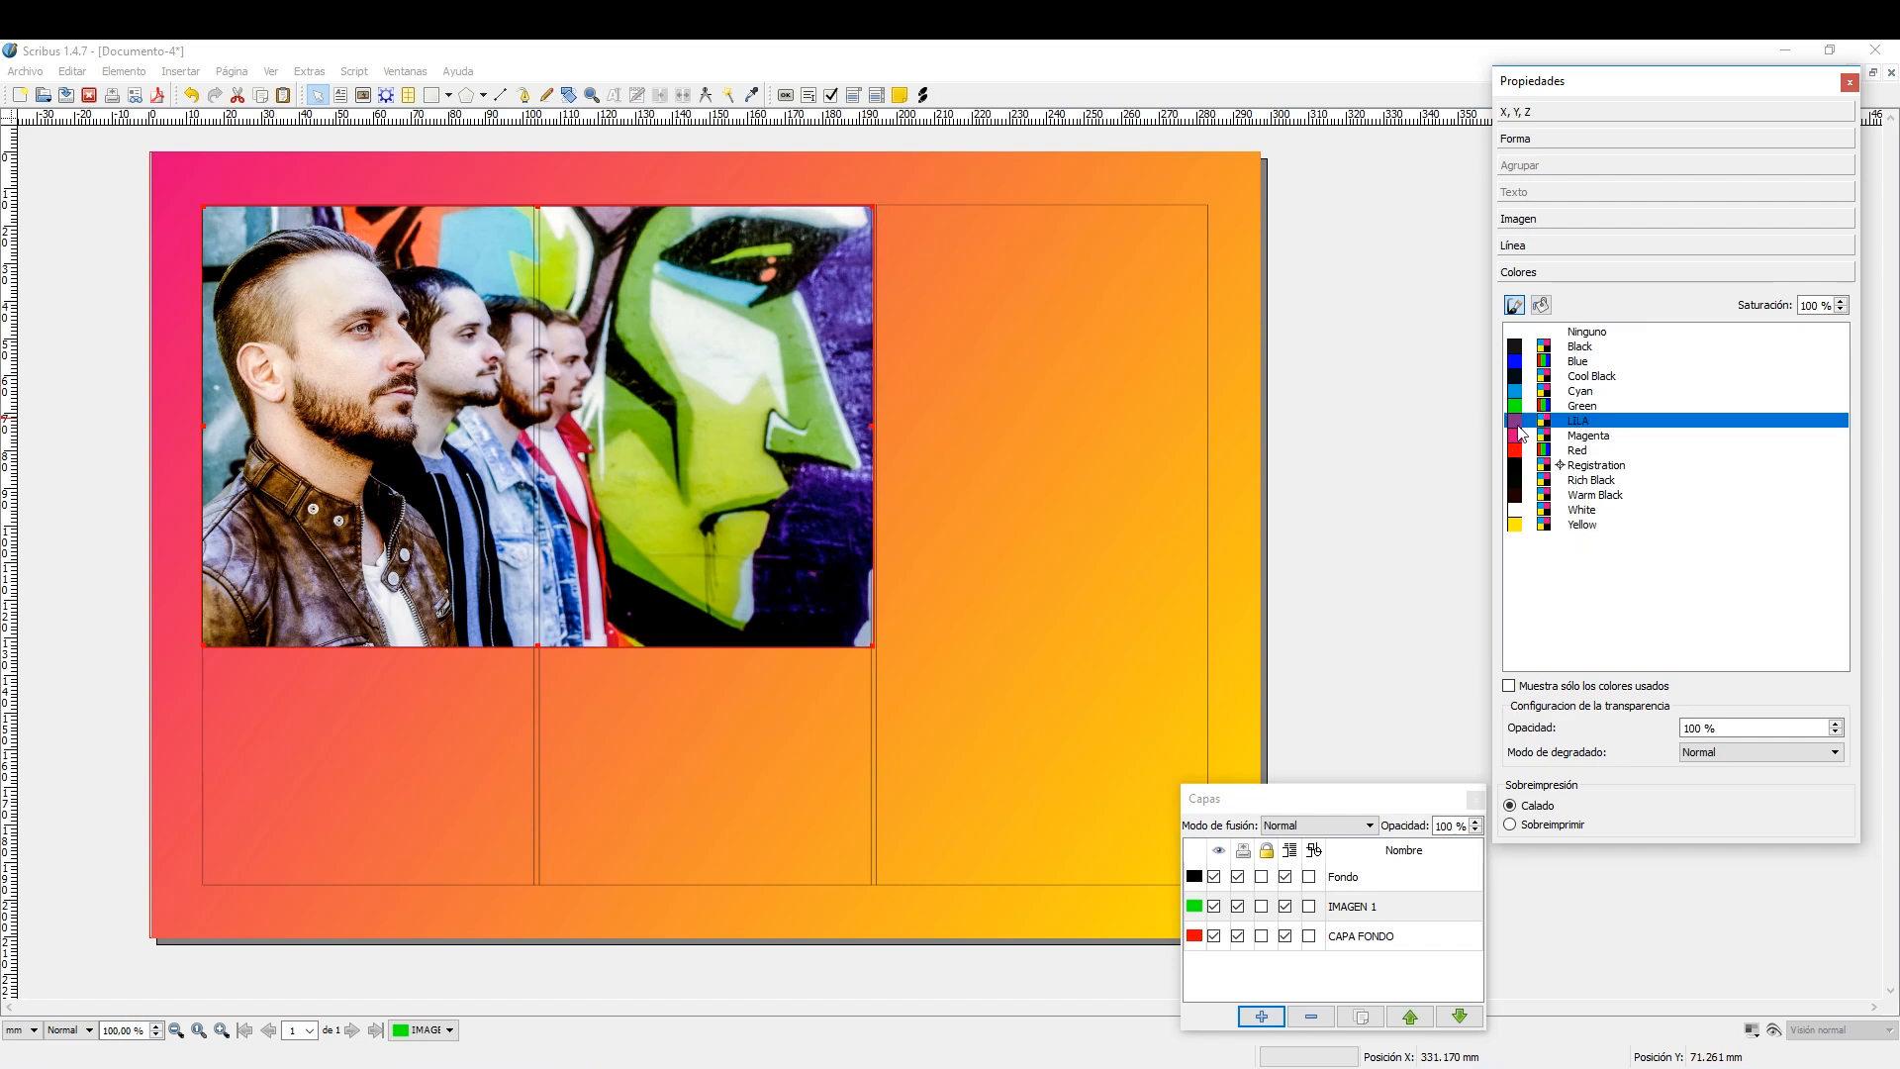
click(1581, 242)
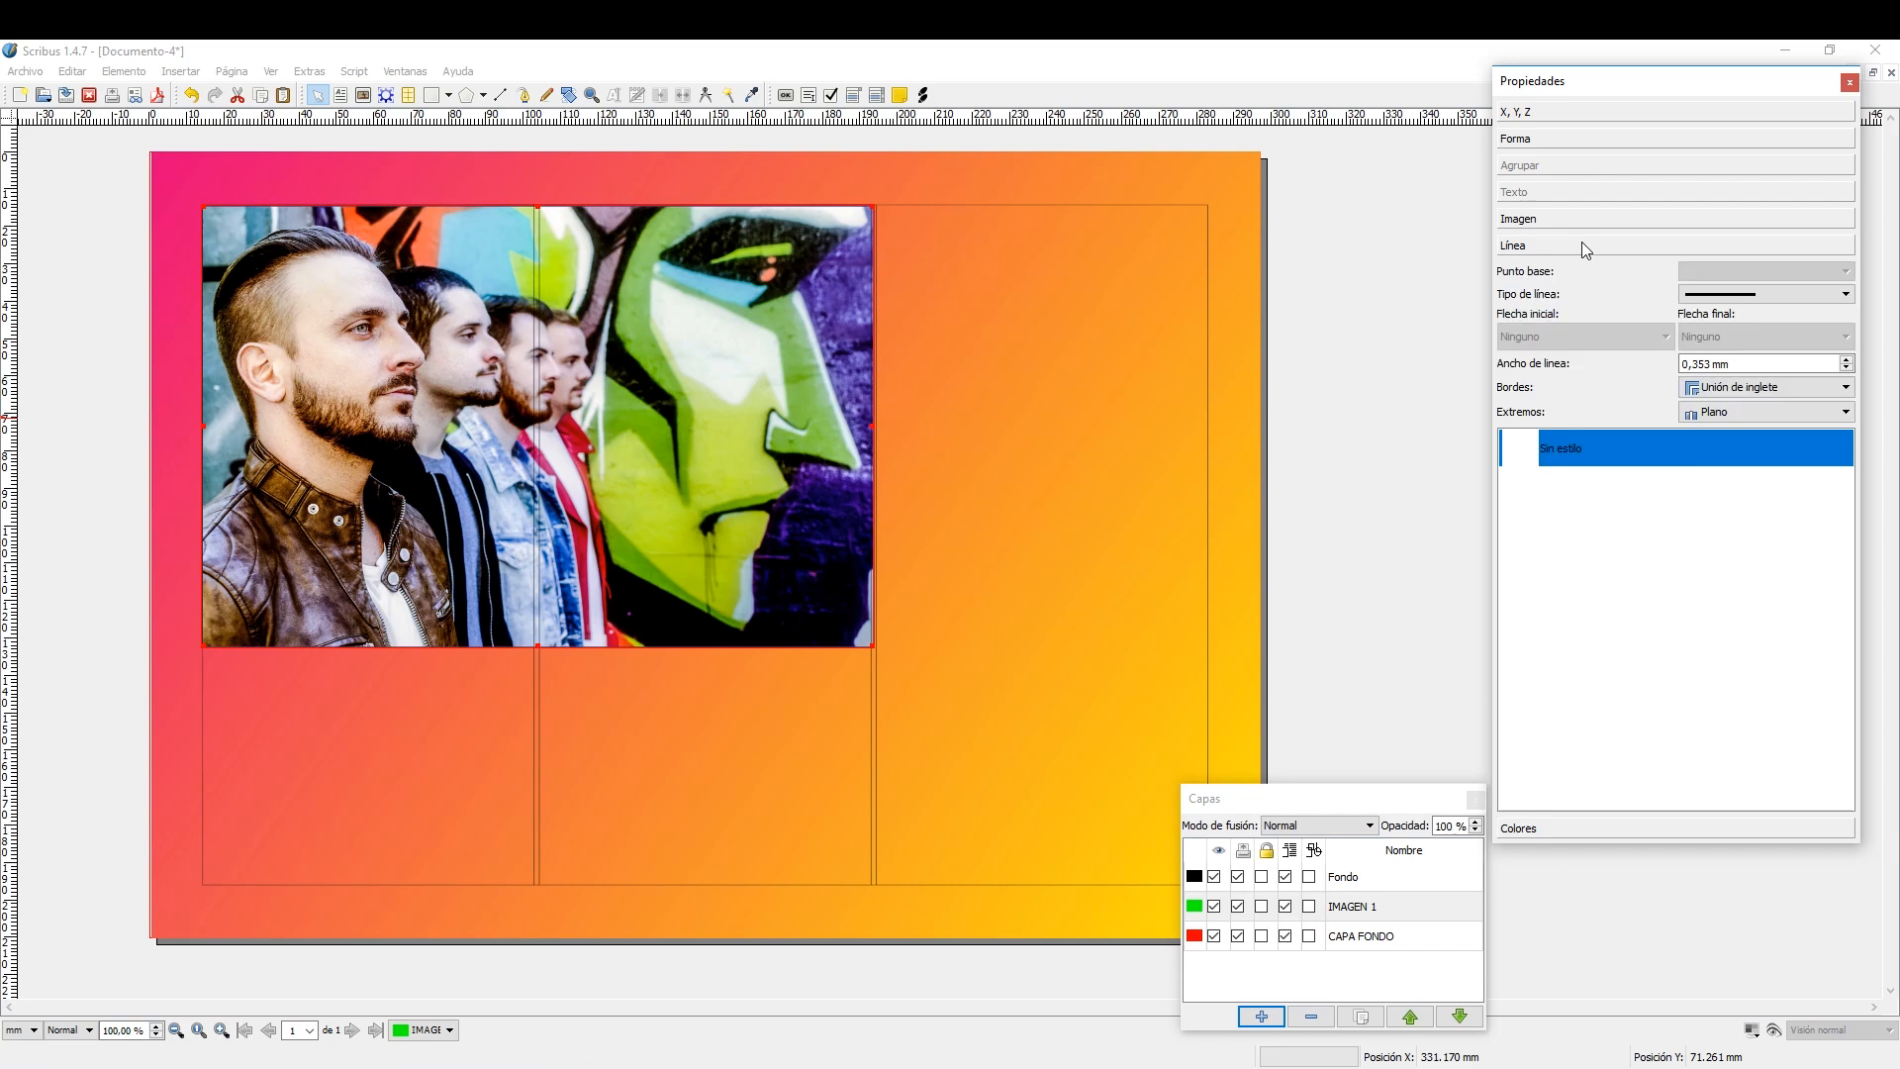
click(1847, 360)
click(1847, 360)
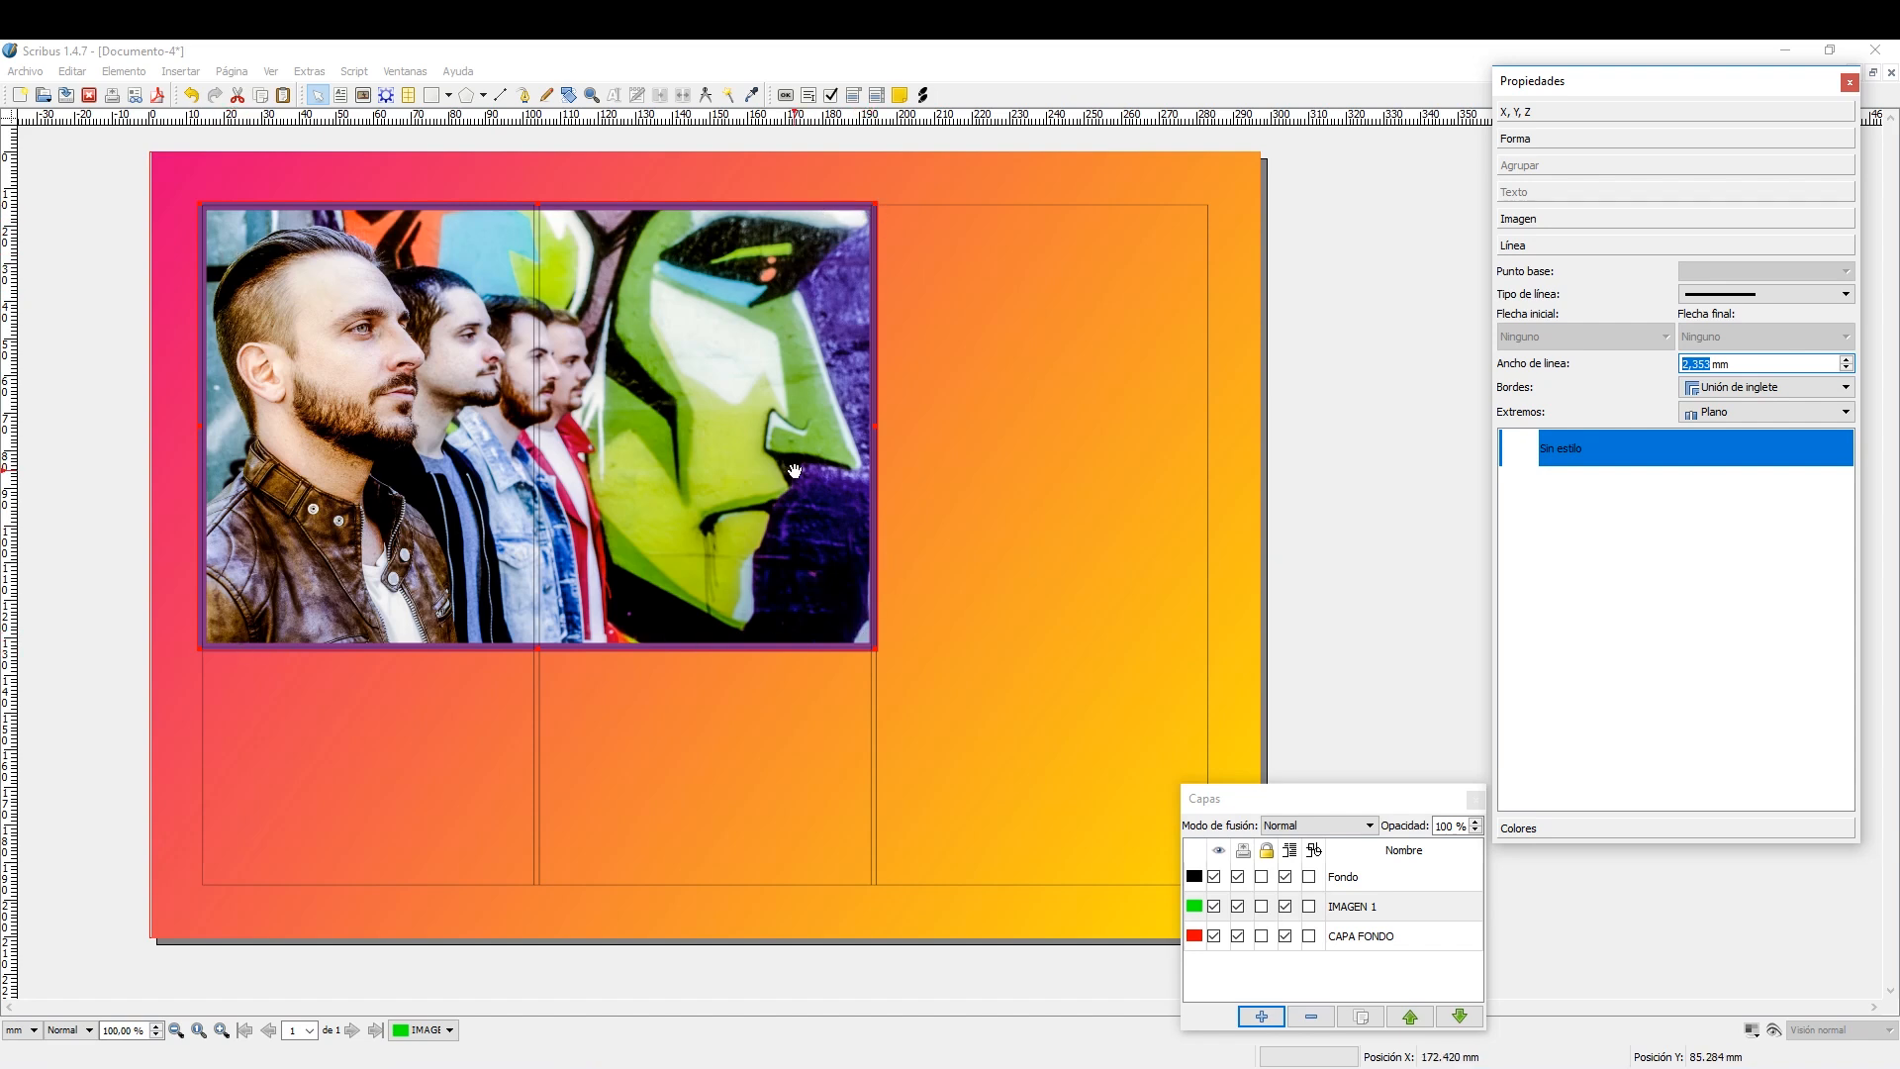
click(657, 435)
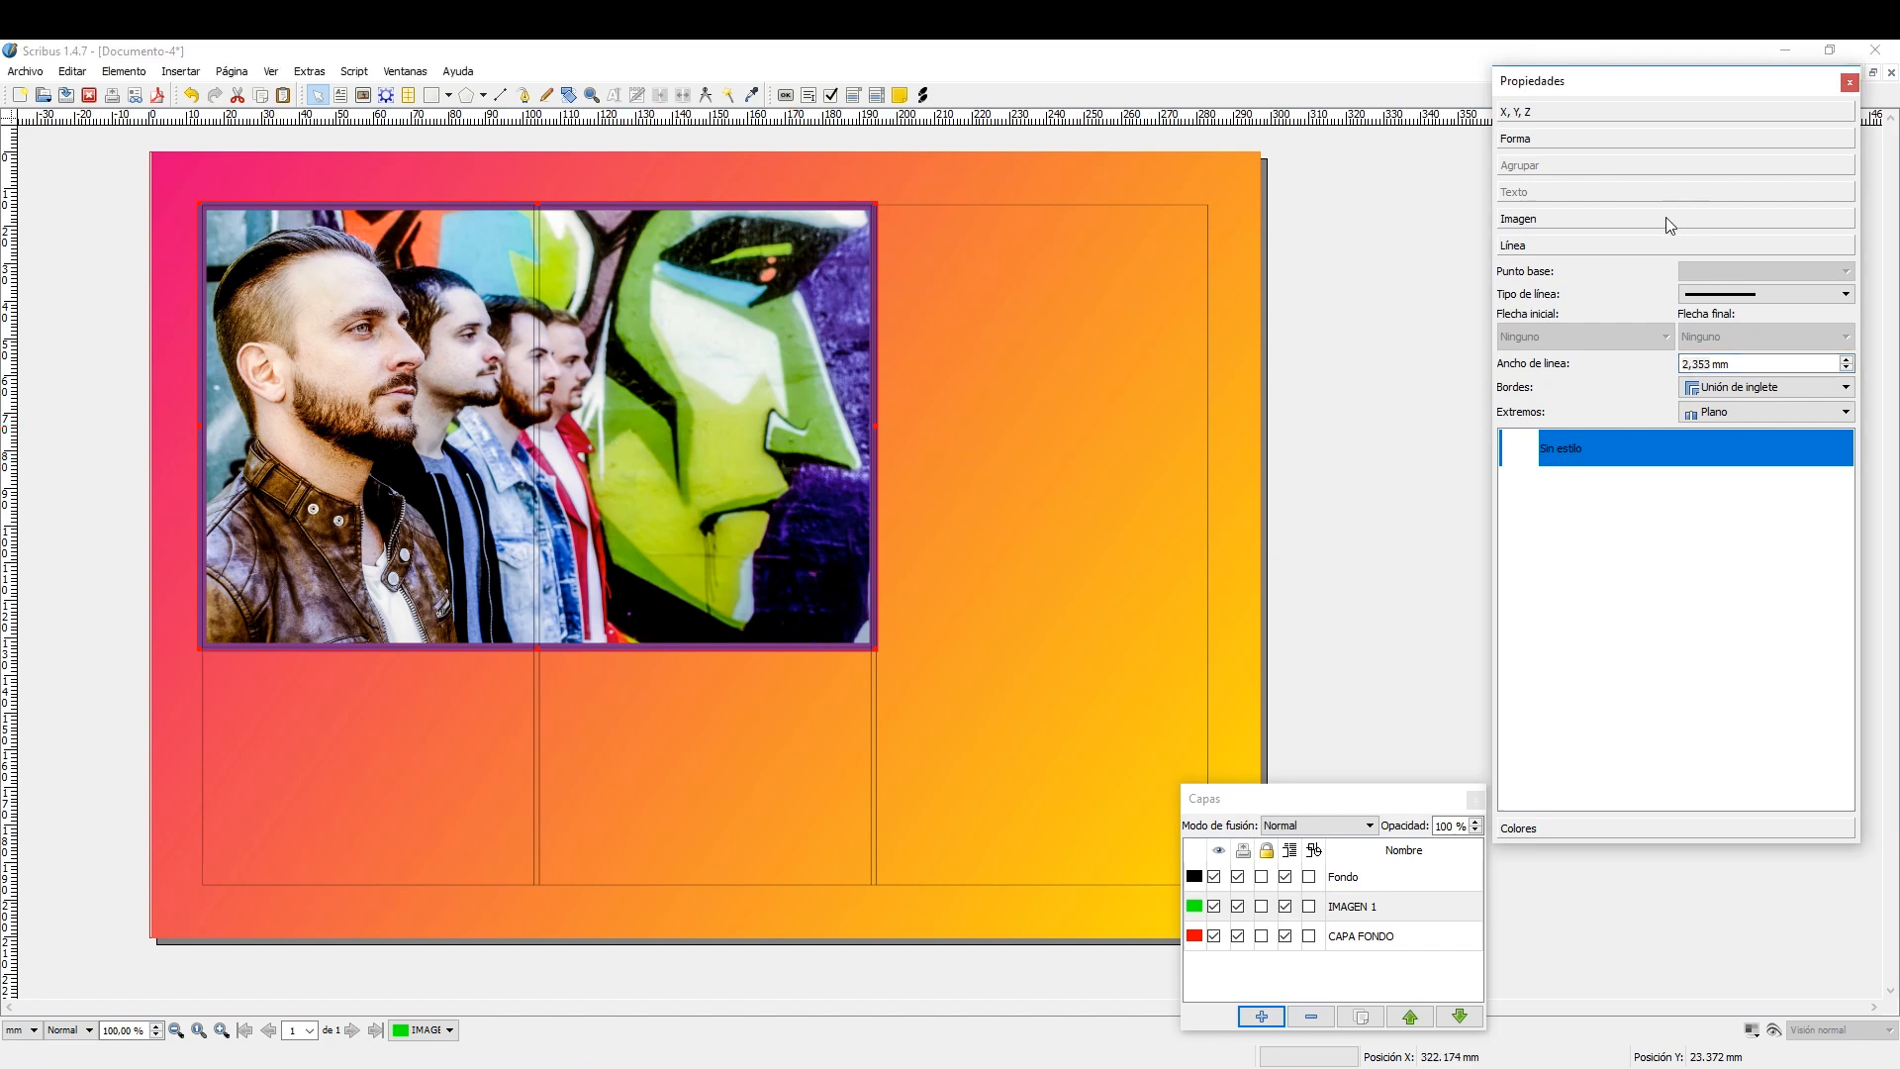
Try the Contraste image effect on the photo and discard it.
click(1667, 218)
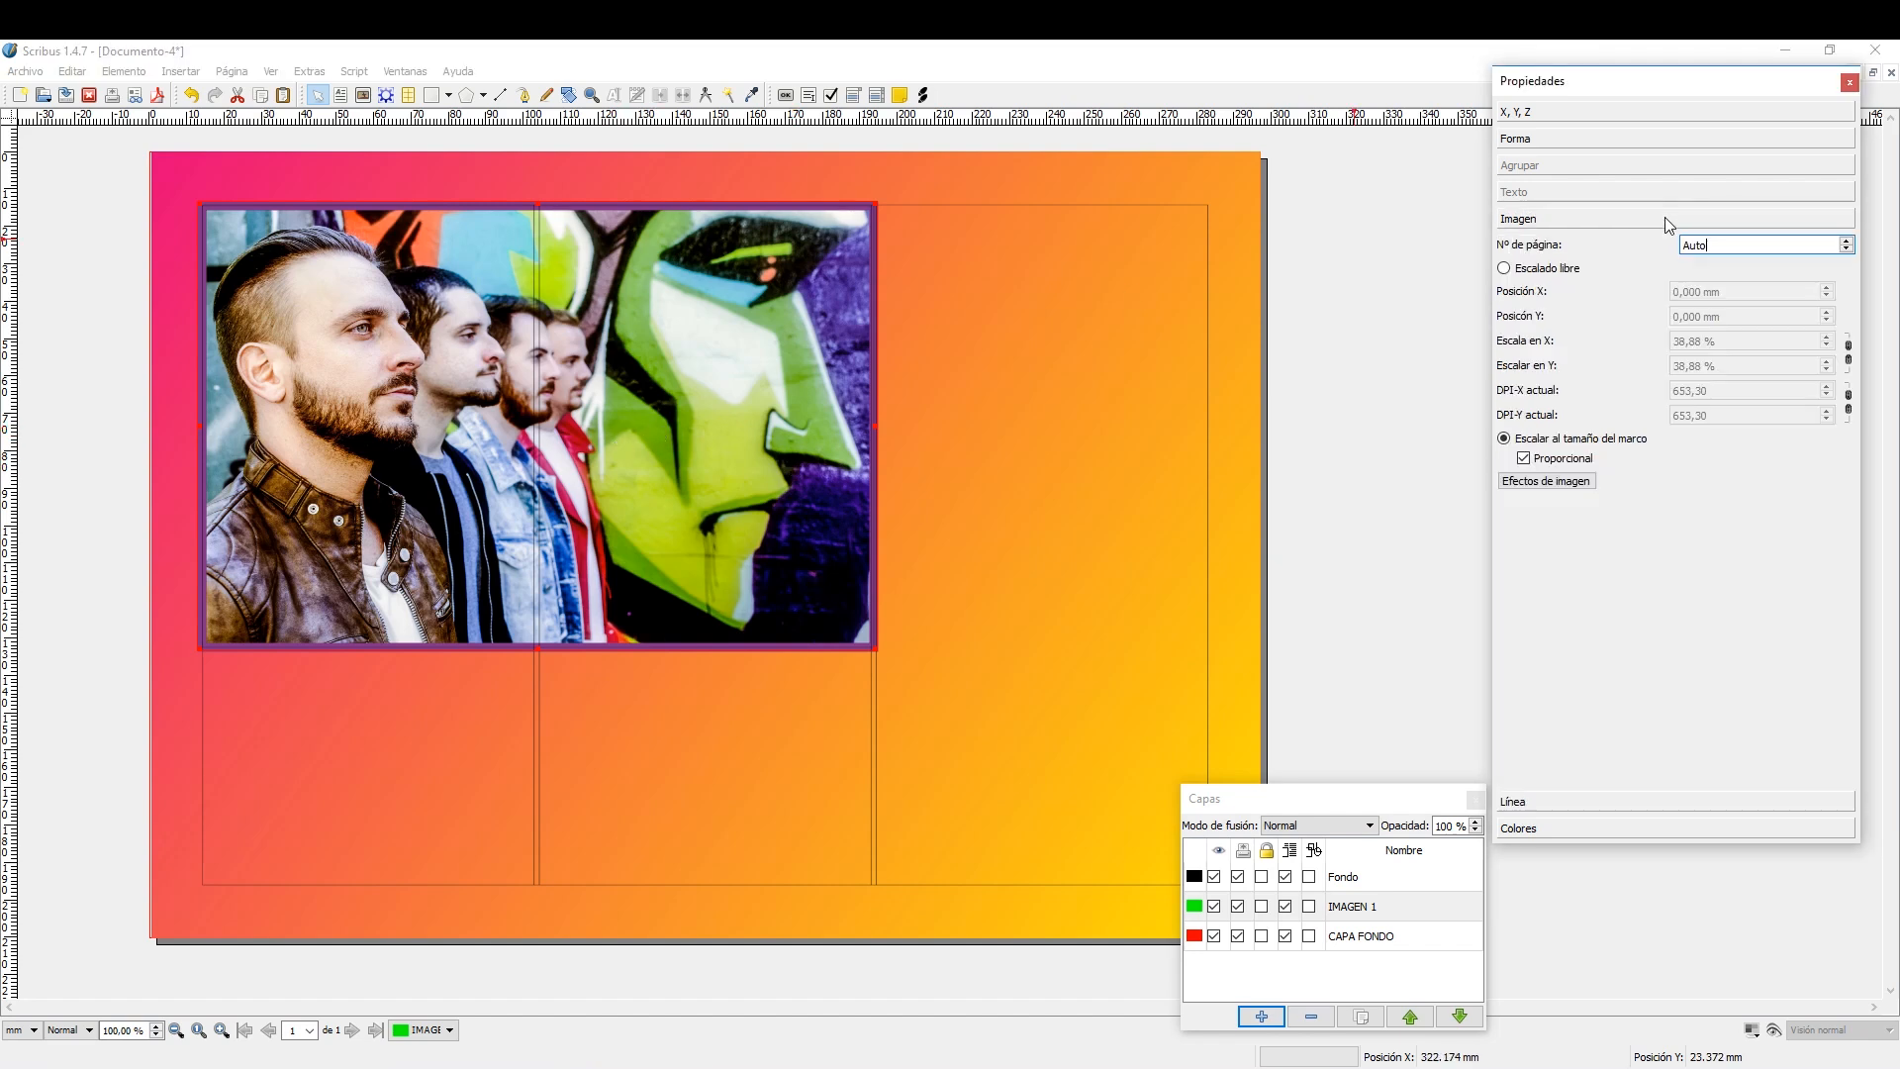
click(1555, 491)
drag(1012, 340, 1226, 300)
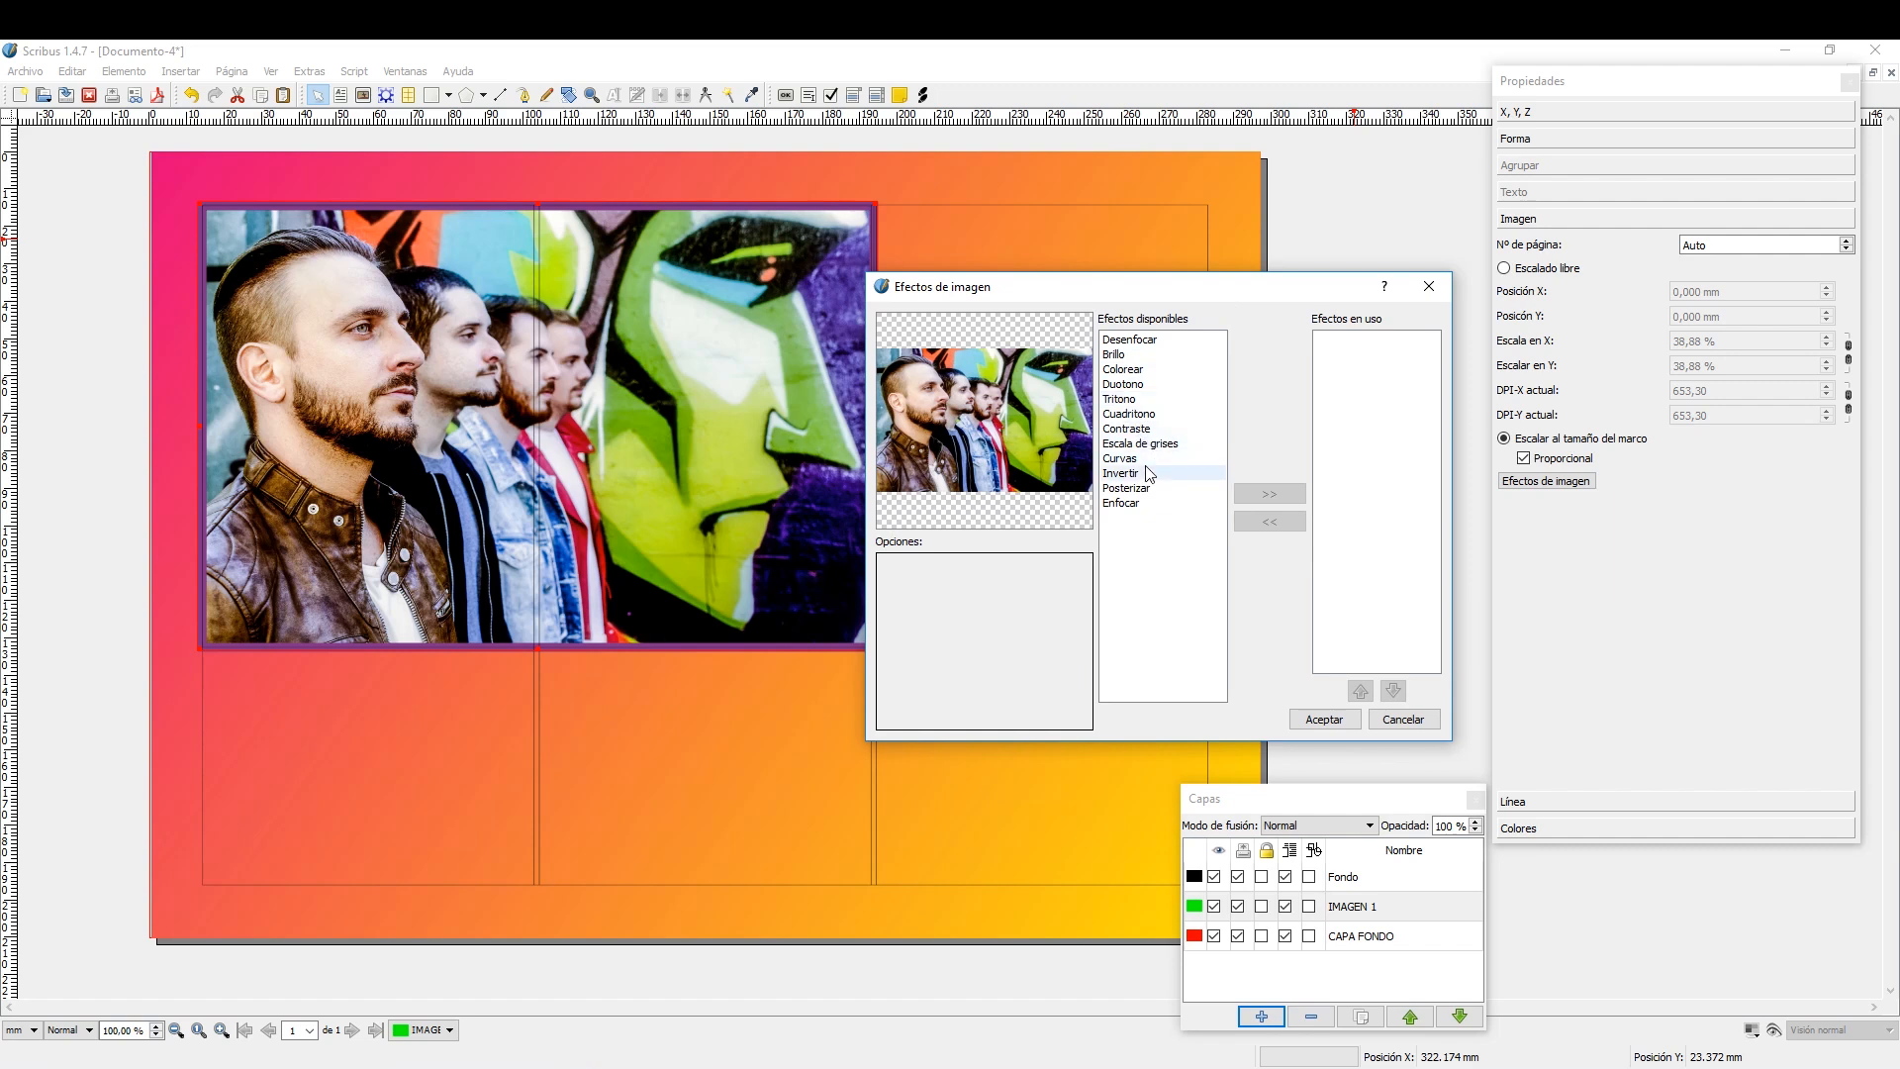
click(1153, 430)
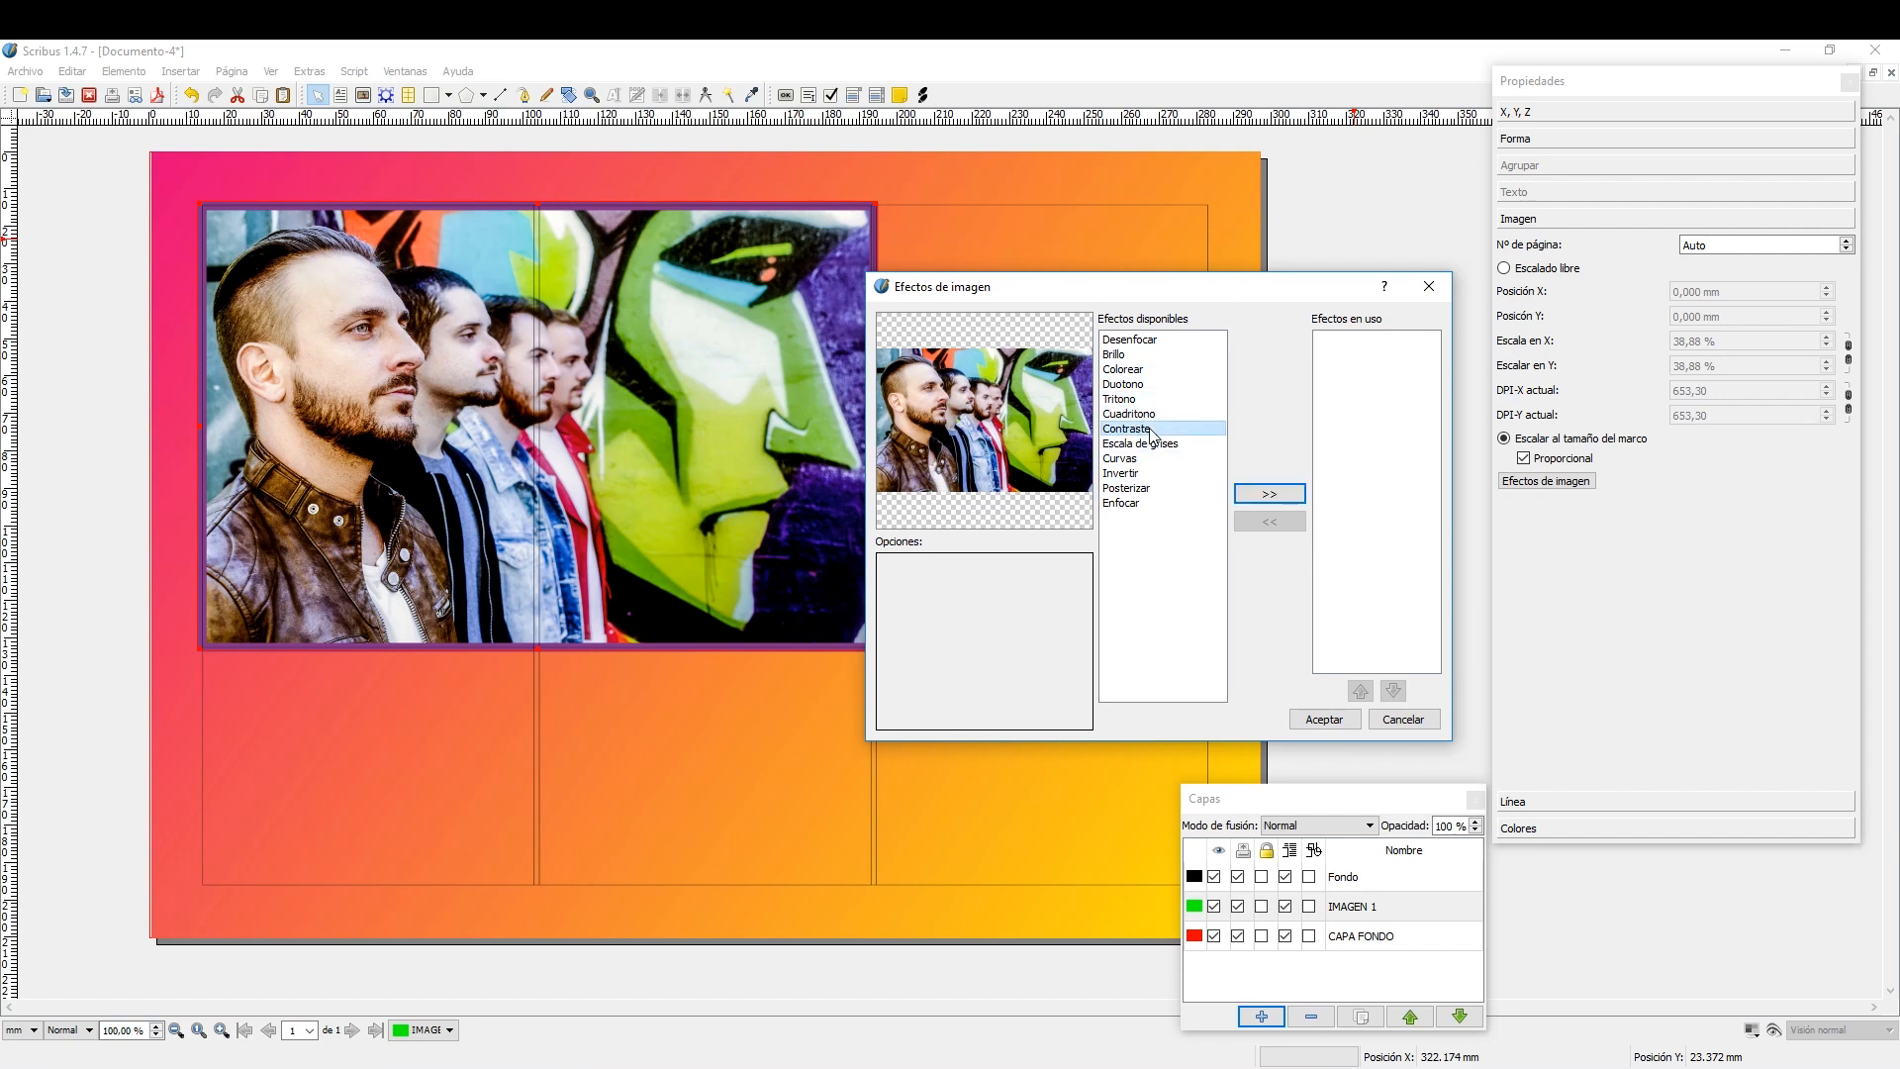
double_click(1152, 429)
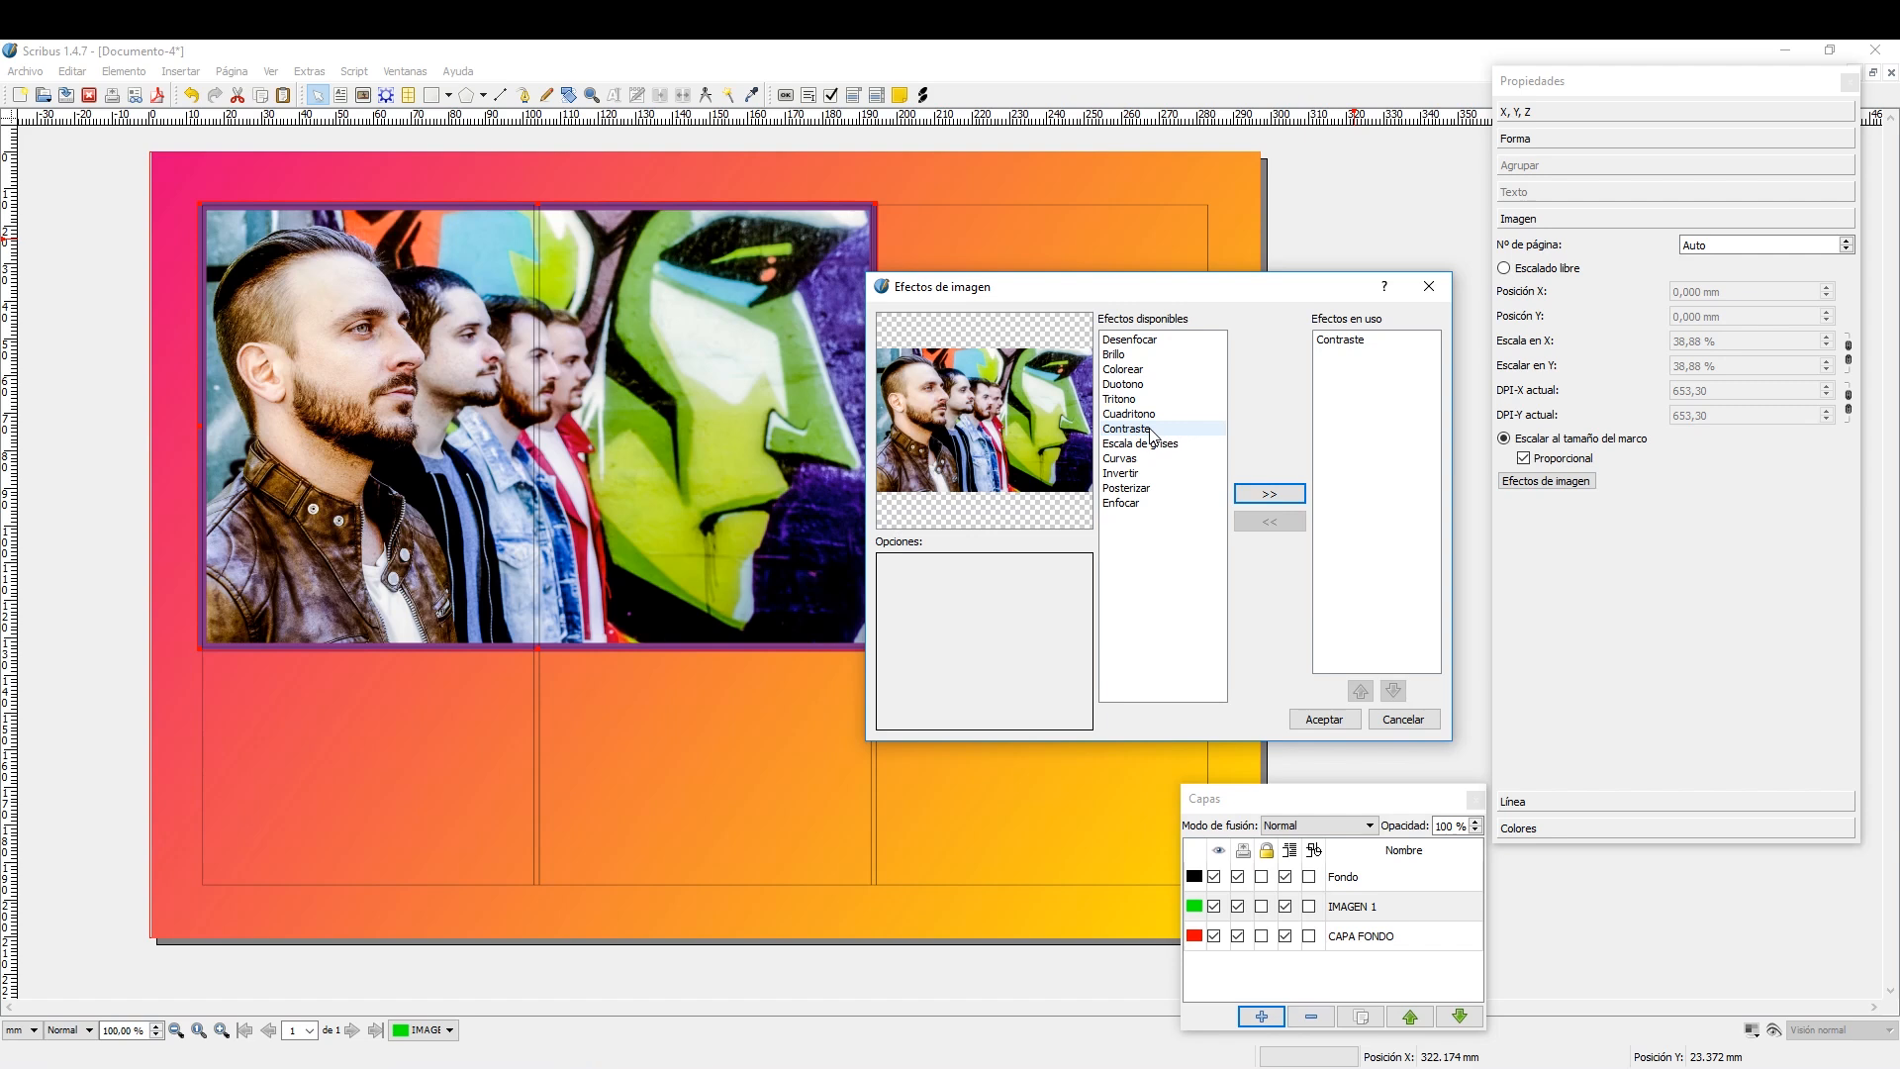
click(1343, 339)
click(936, 586)
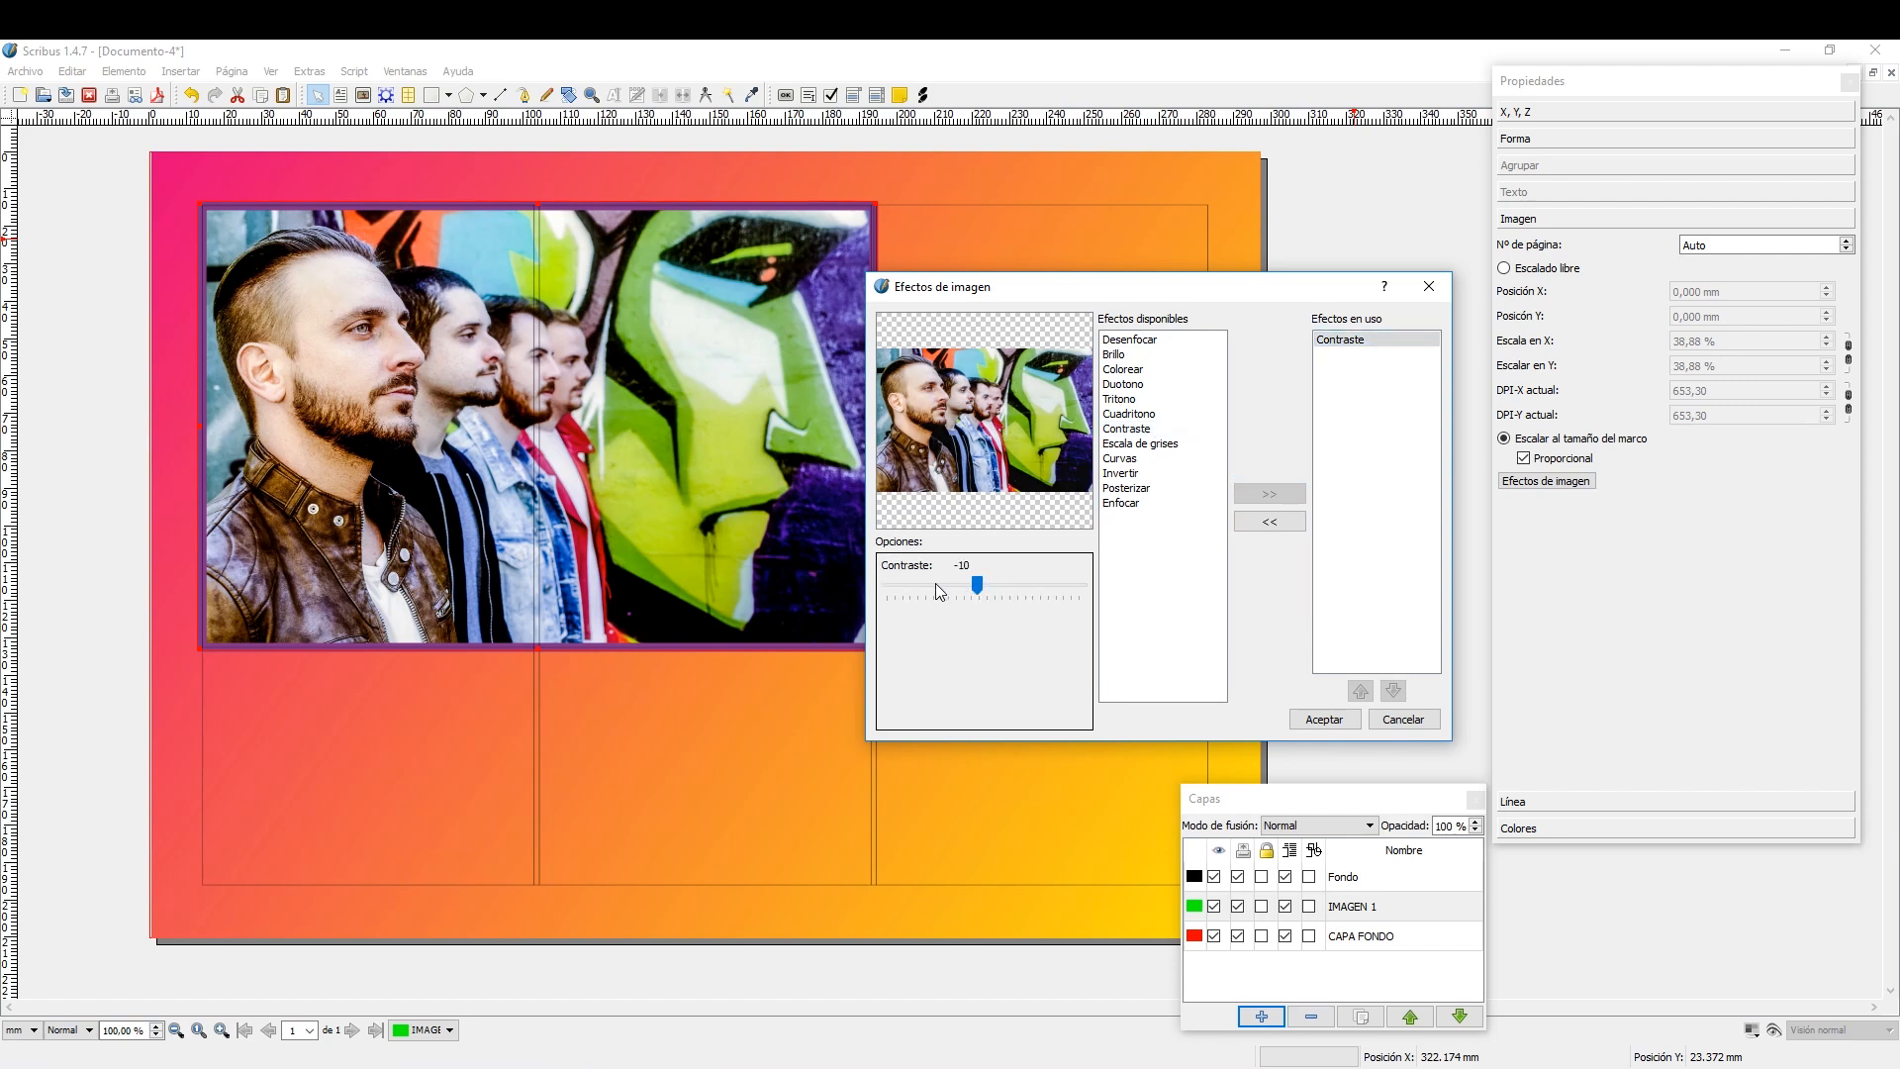
mouse_move(977, 586)
mouse_down()
mouse_move(1002, 589)
mouse_move(979, 586)
mouse_up()
click(1408, 724)
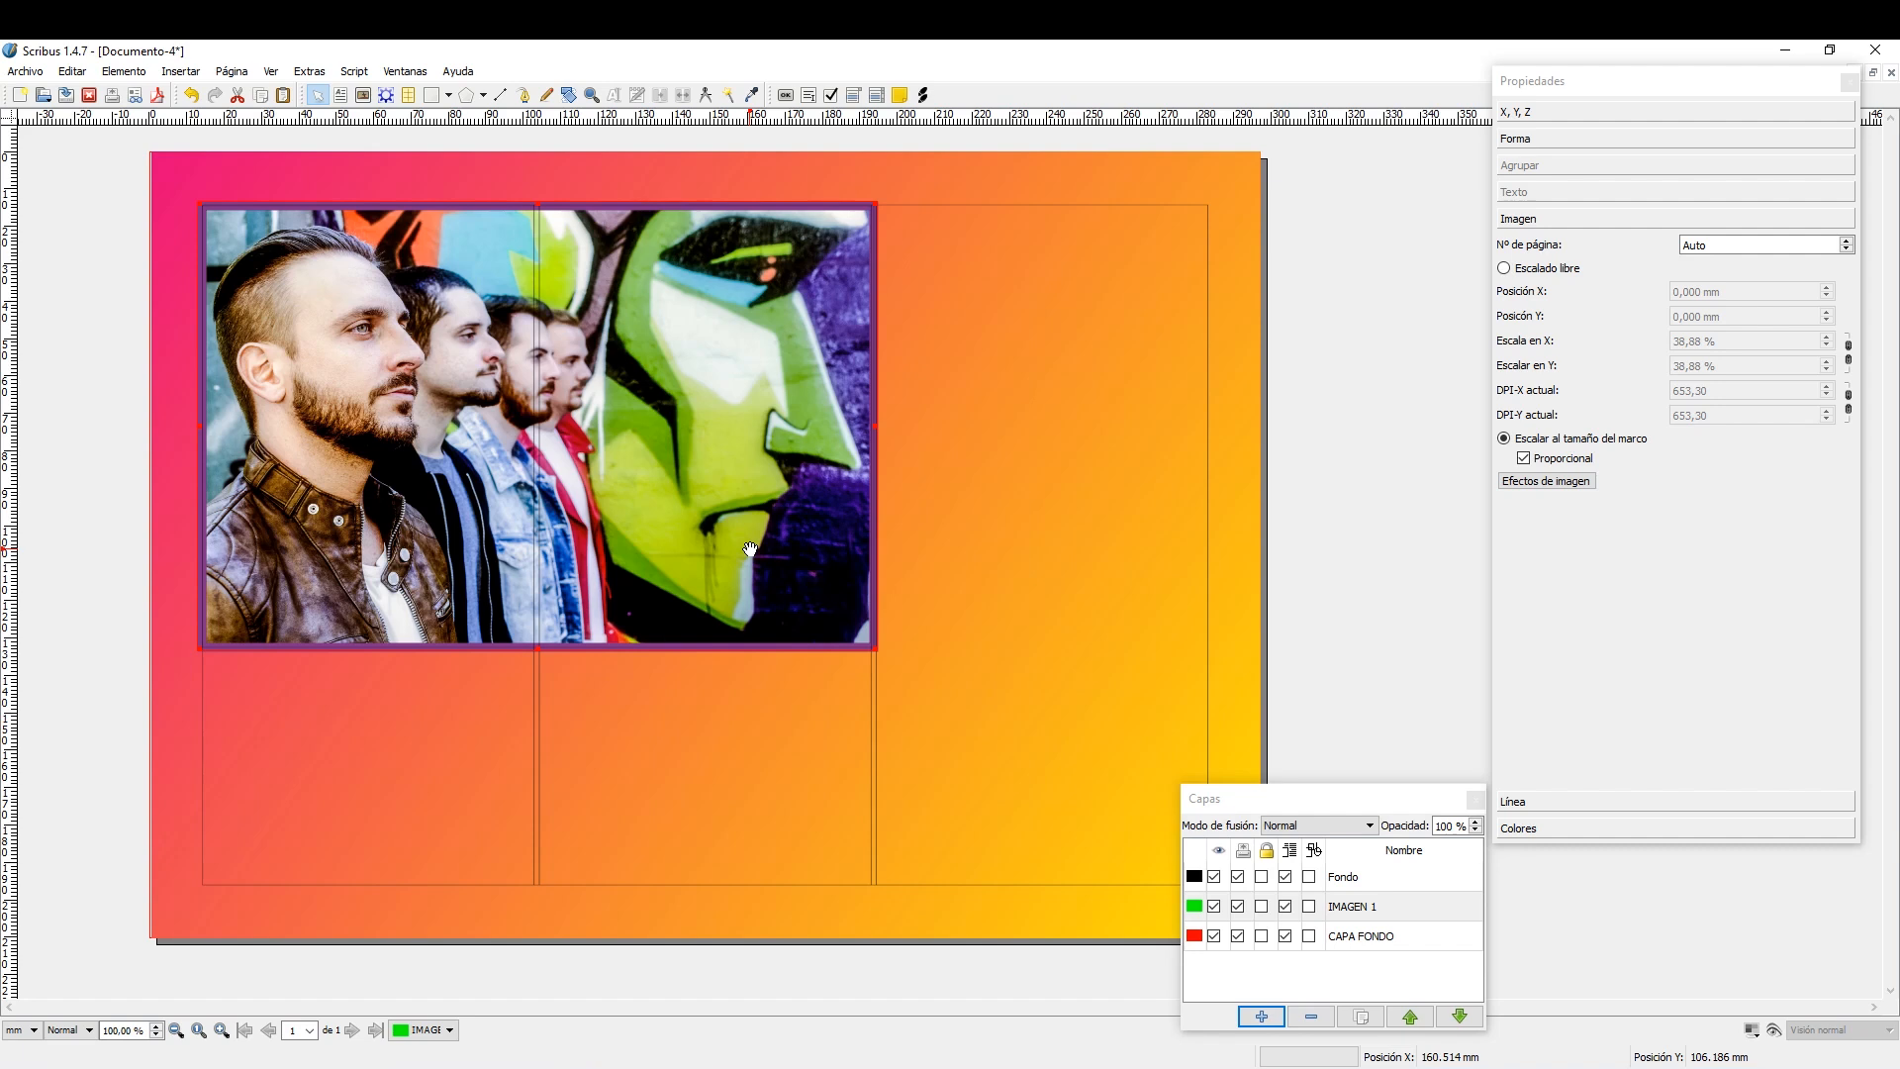
Add a layer named TRIÁNGULO 1 and place it between the Fondo and IMAGEN 1 layers.
click(449, 96)
click(449, 98)
click(1263, 1017)
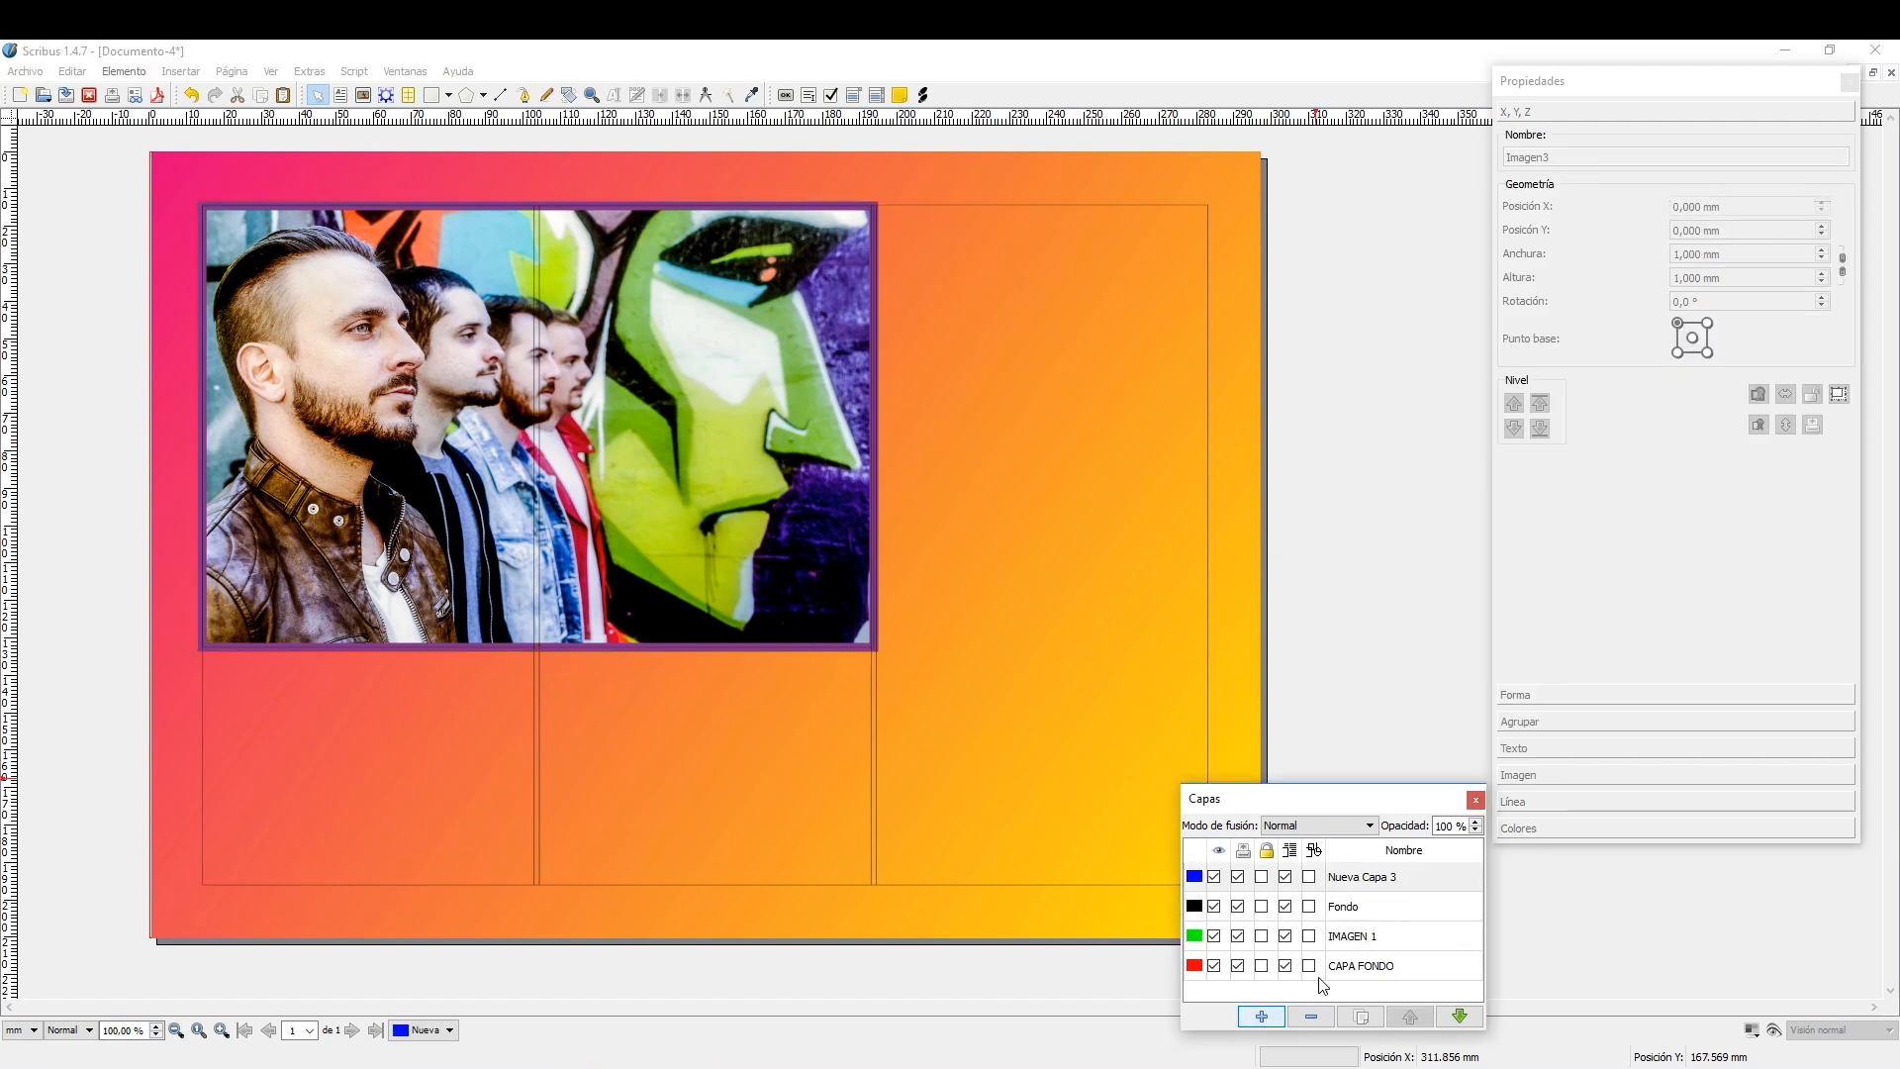
double_click(1376, 880)
text(TRIÁNGULO 1)
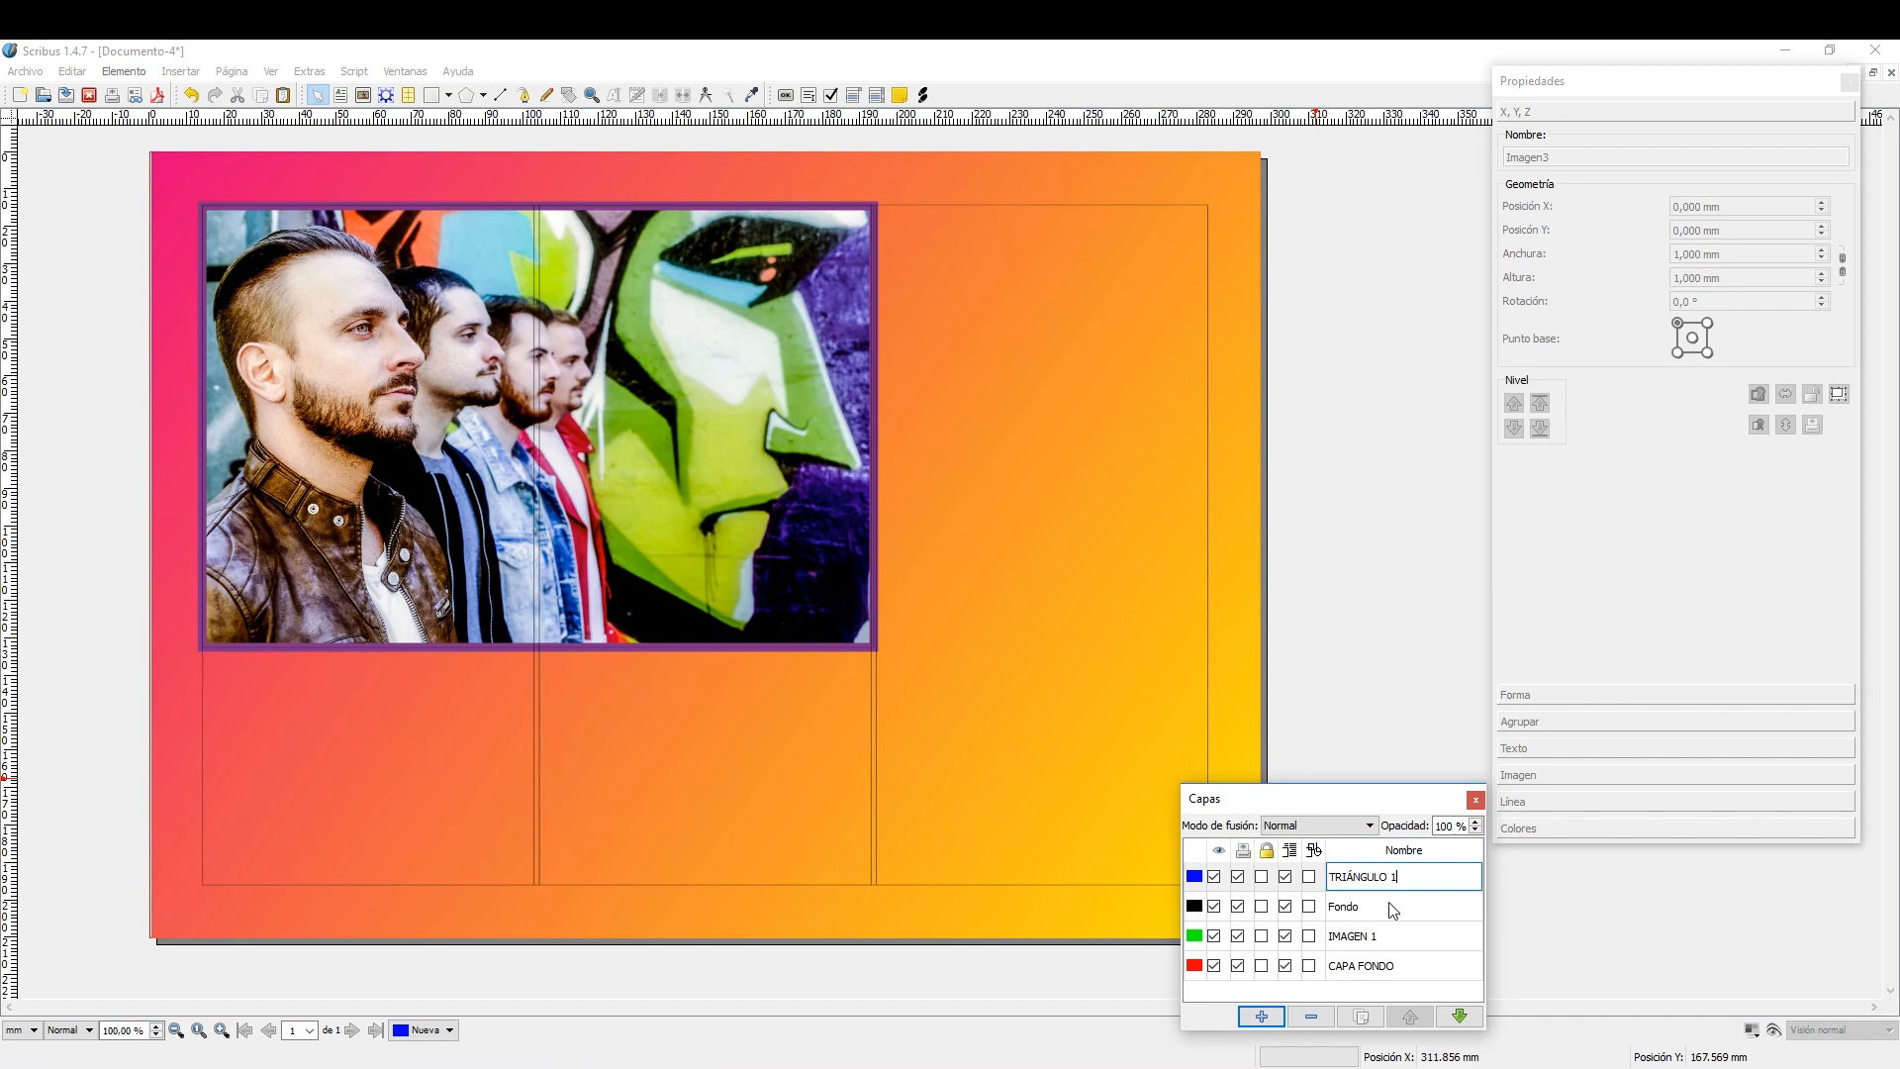
click(1389, 902)
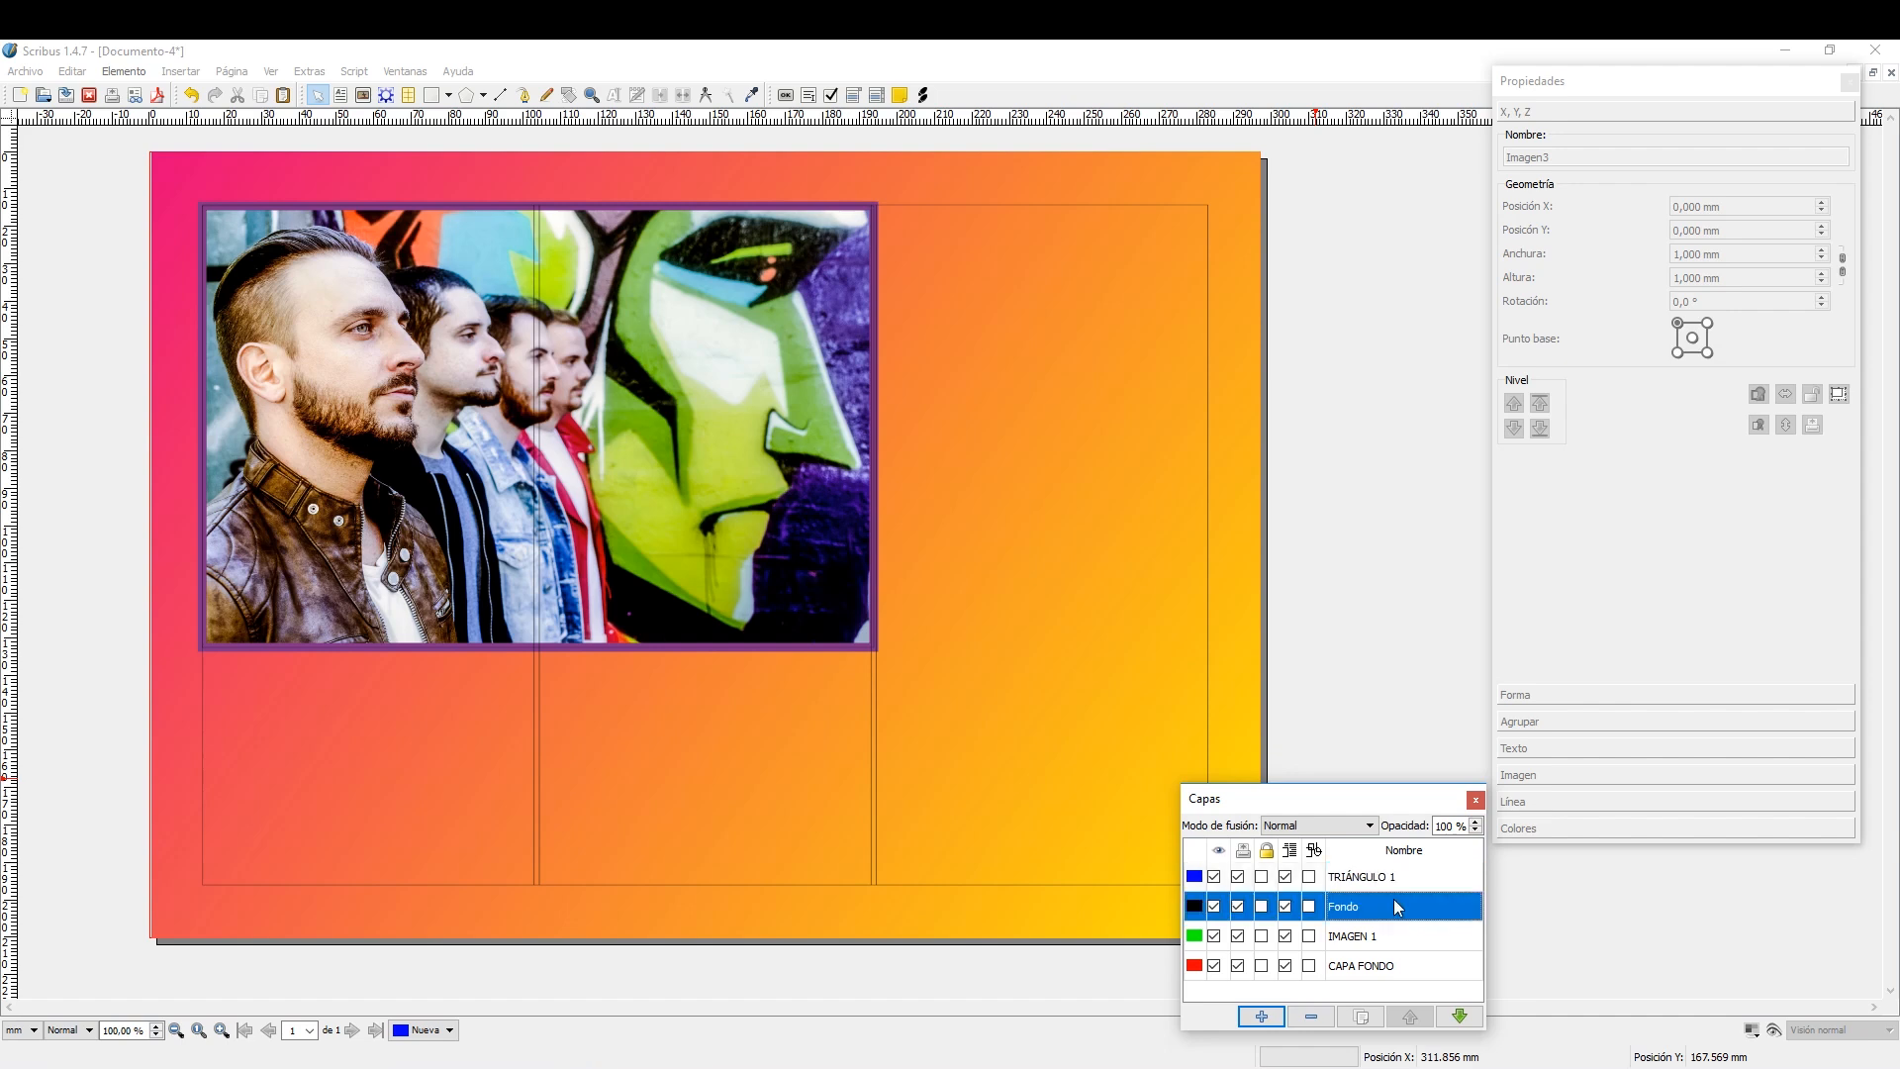
click(1460, 1019)
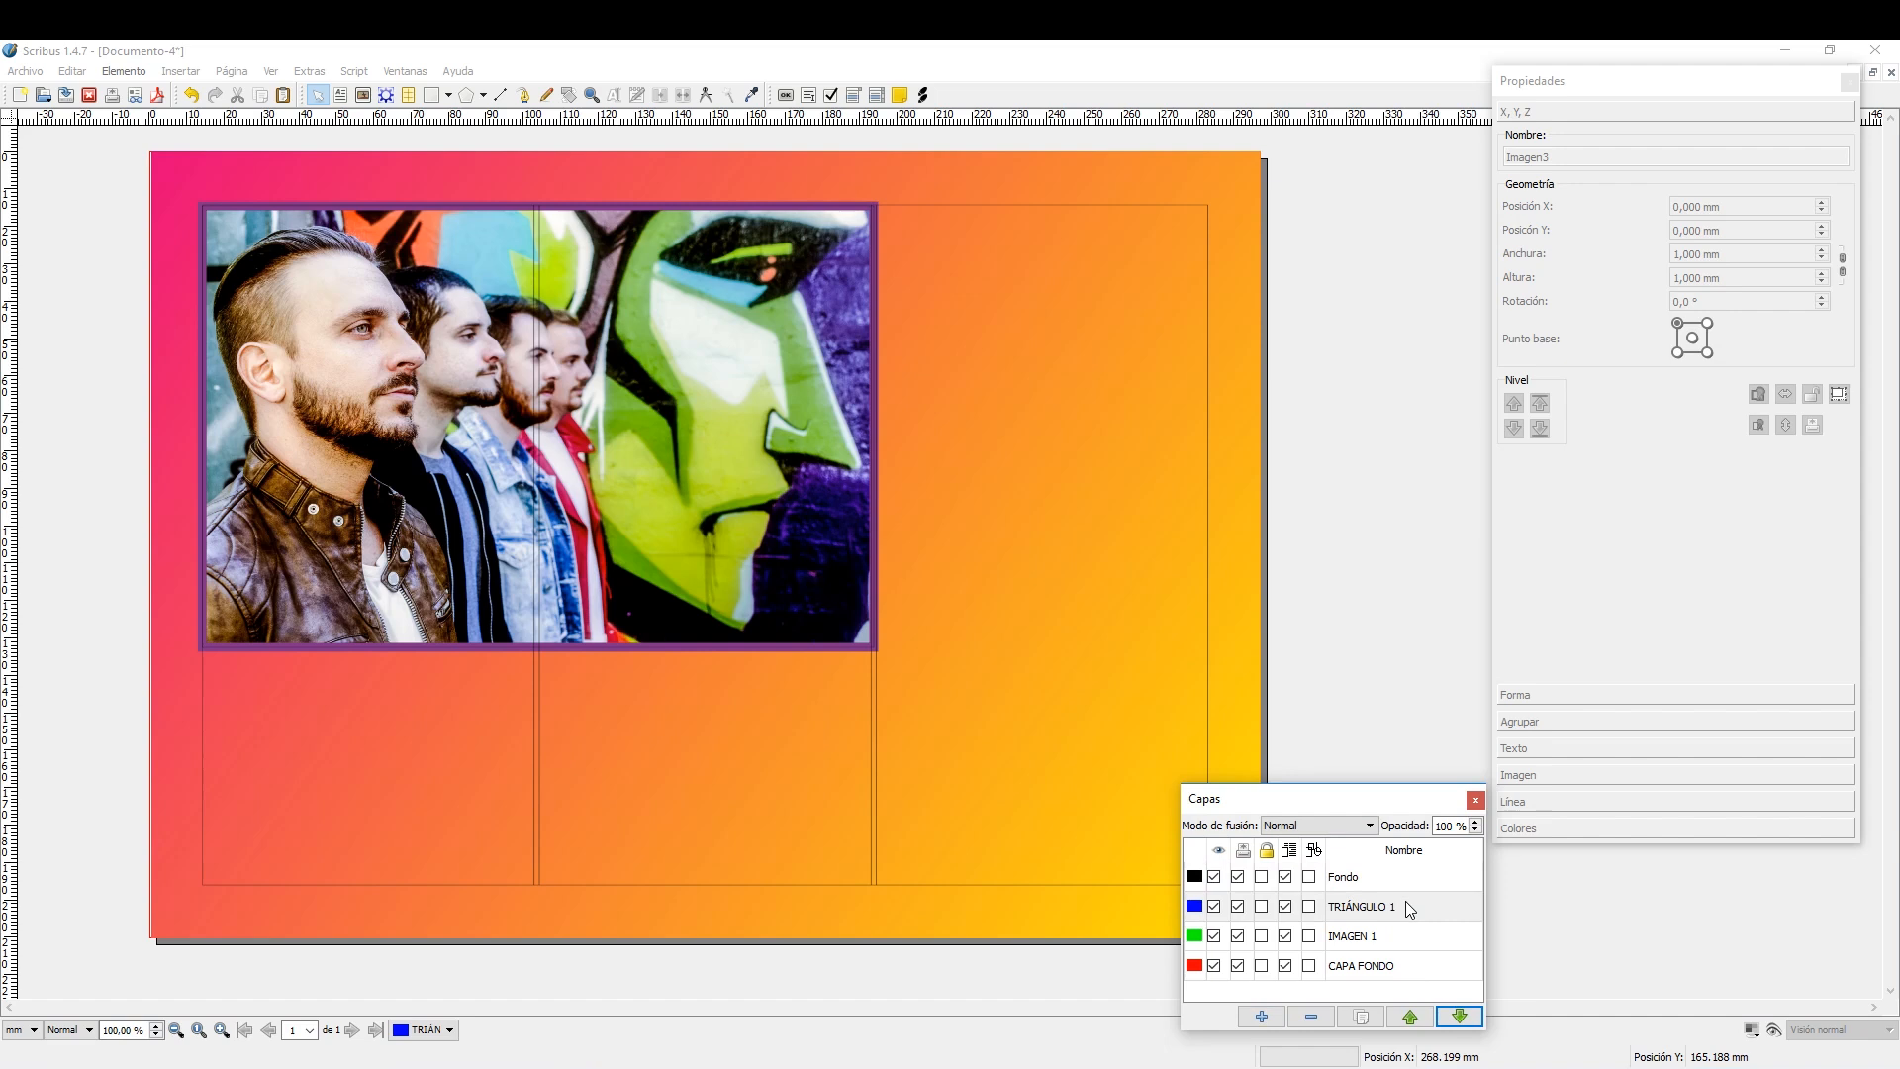
On the TRIÁNGULO 1 layer, draw a right-pointing triangle about 78.7 × 69.6 mm in the upper part of the third column.
click(1409, 905)
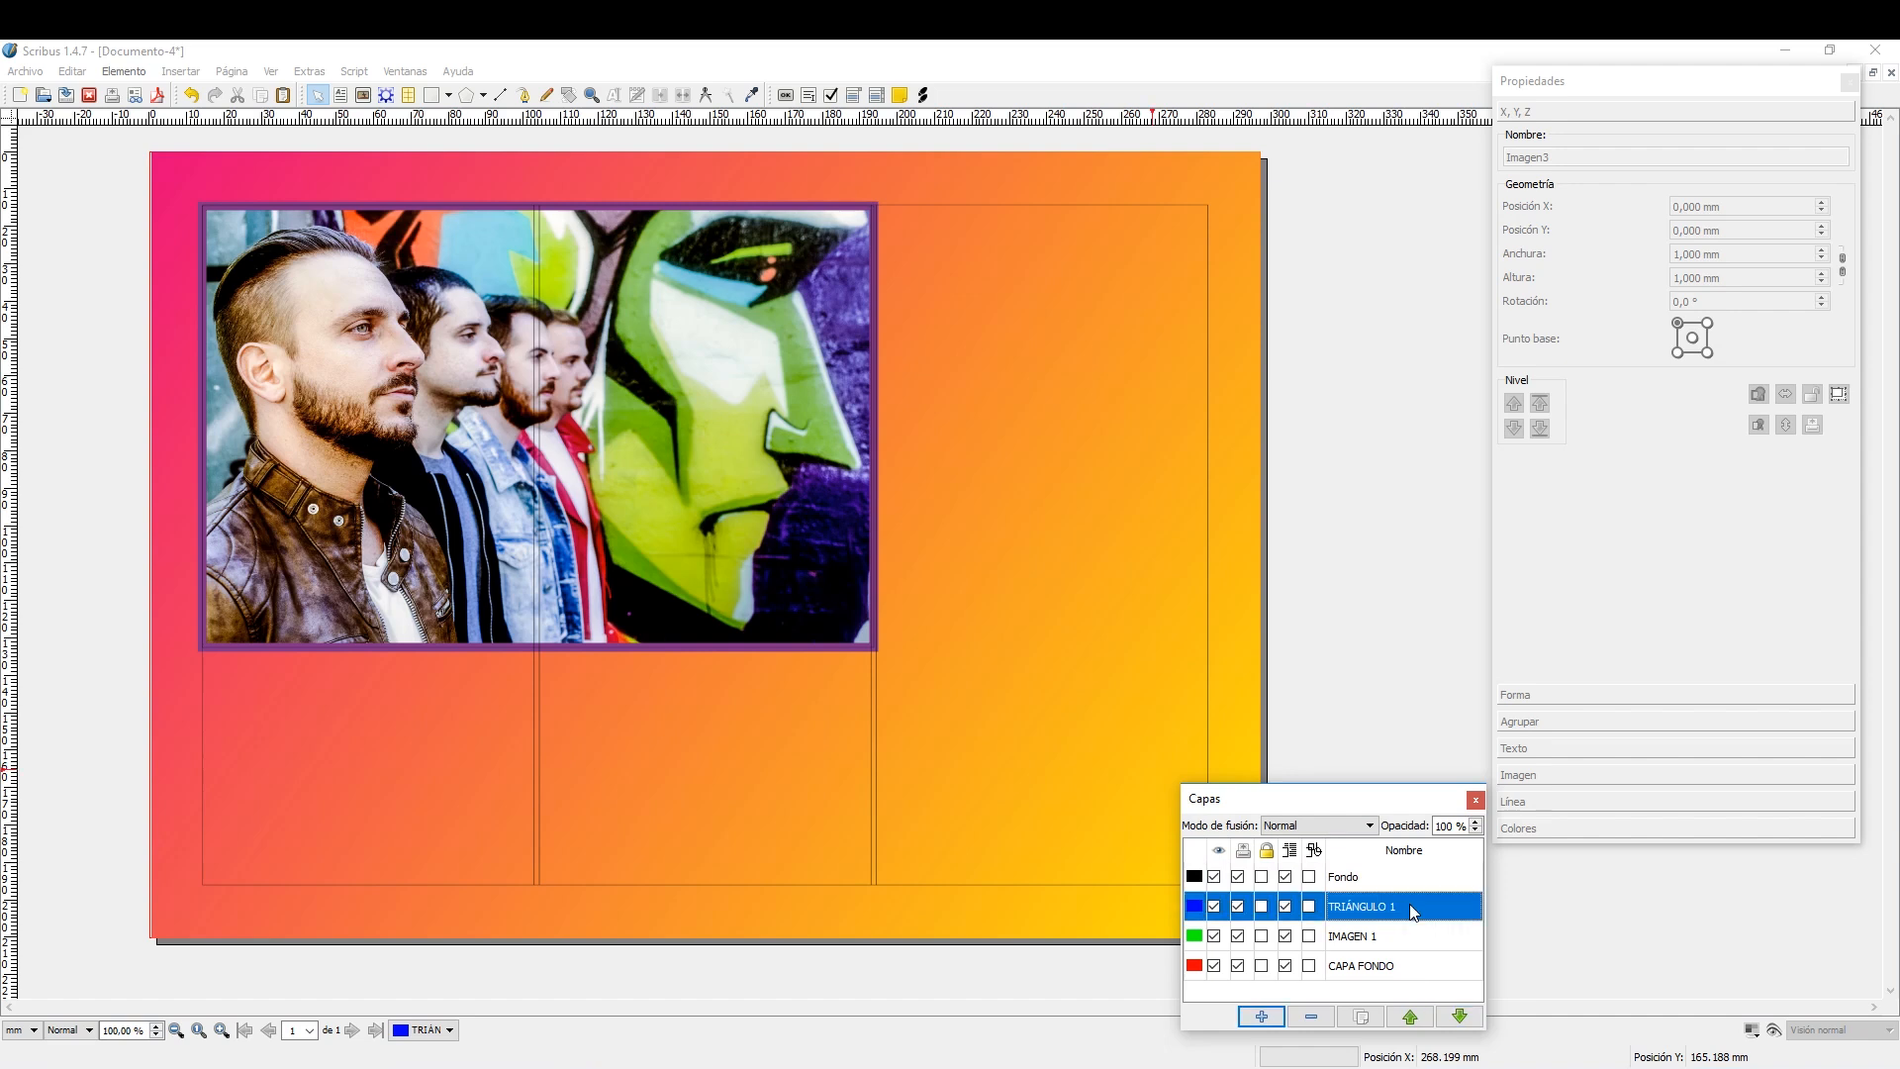
click(451, 96)
mouse_move(465, 119)
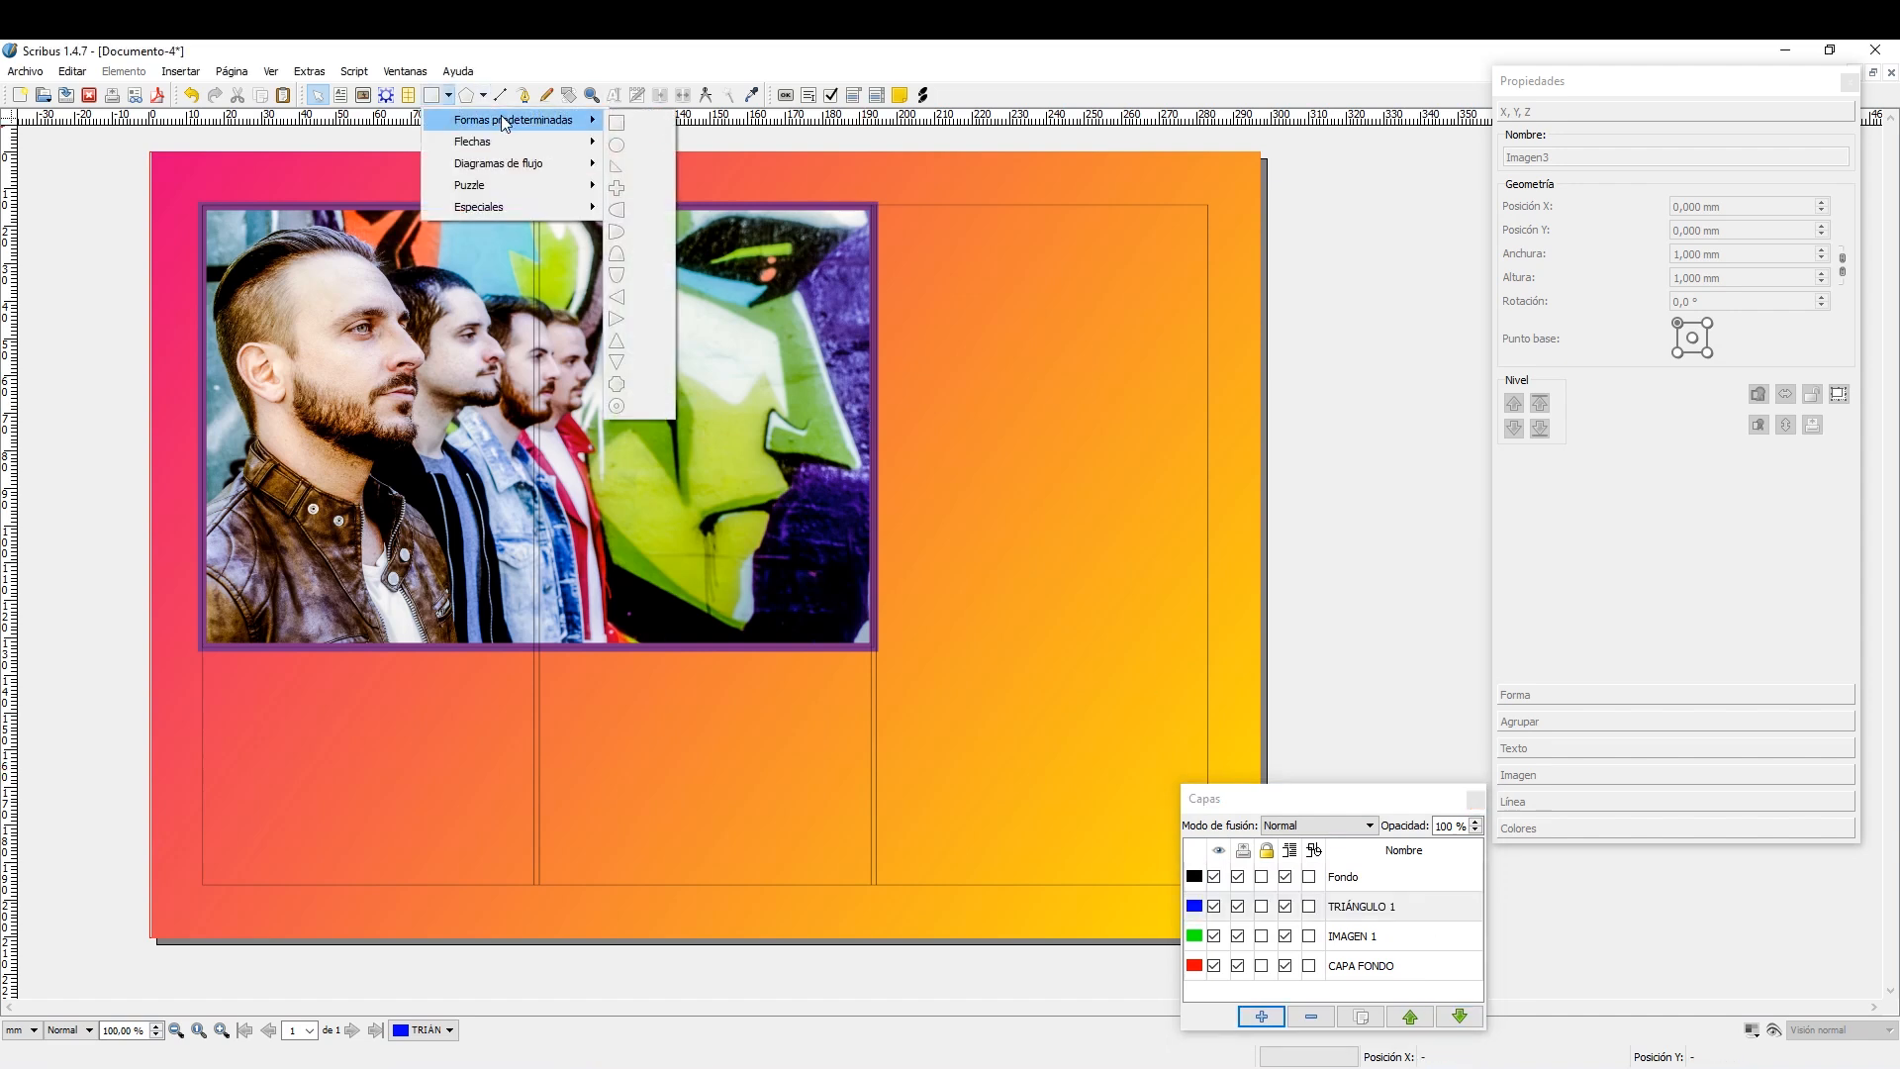
click(628, 321)
drag(894, 288, 1189, 549)
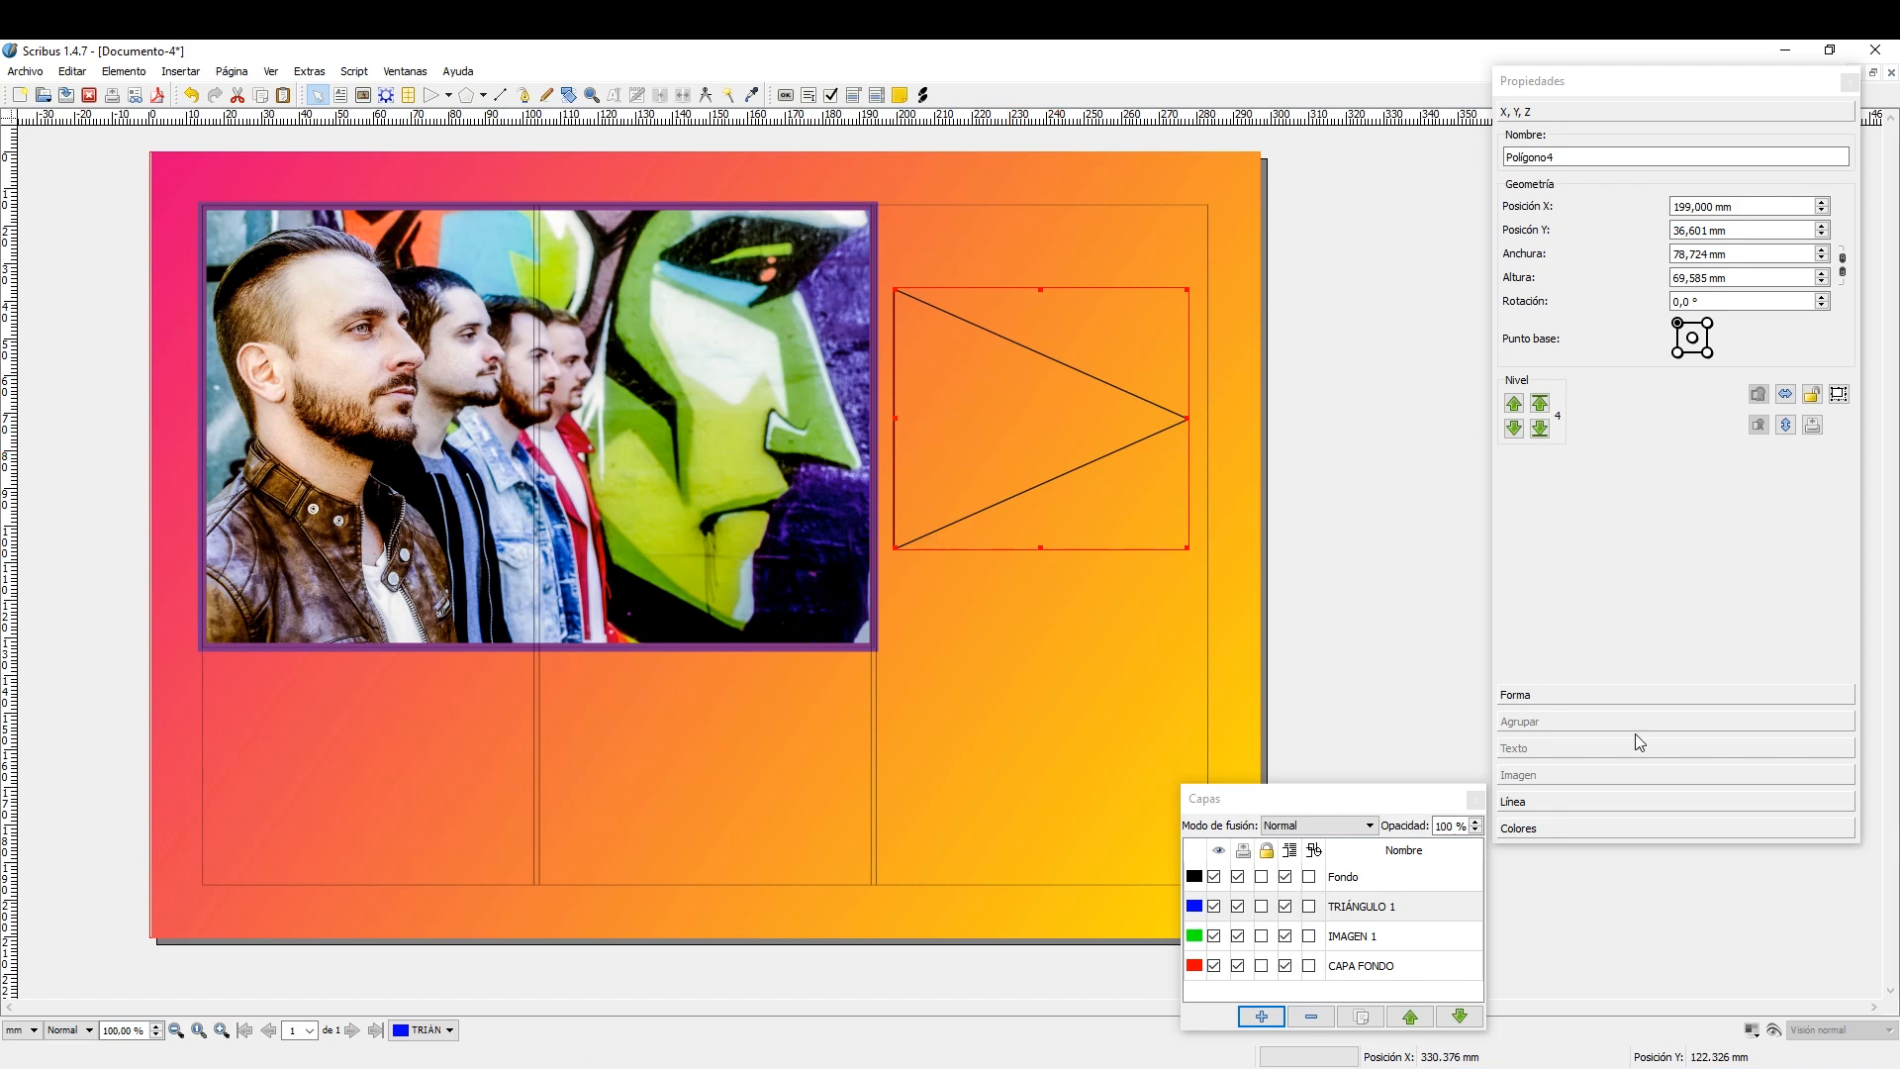
Set the triangle's line colour to Magenta.
click(1613, 831)
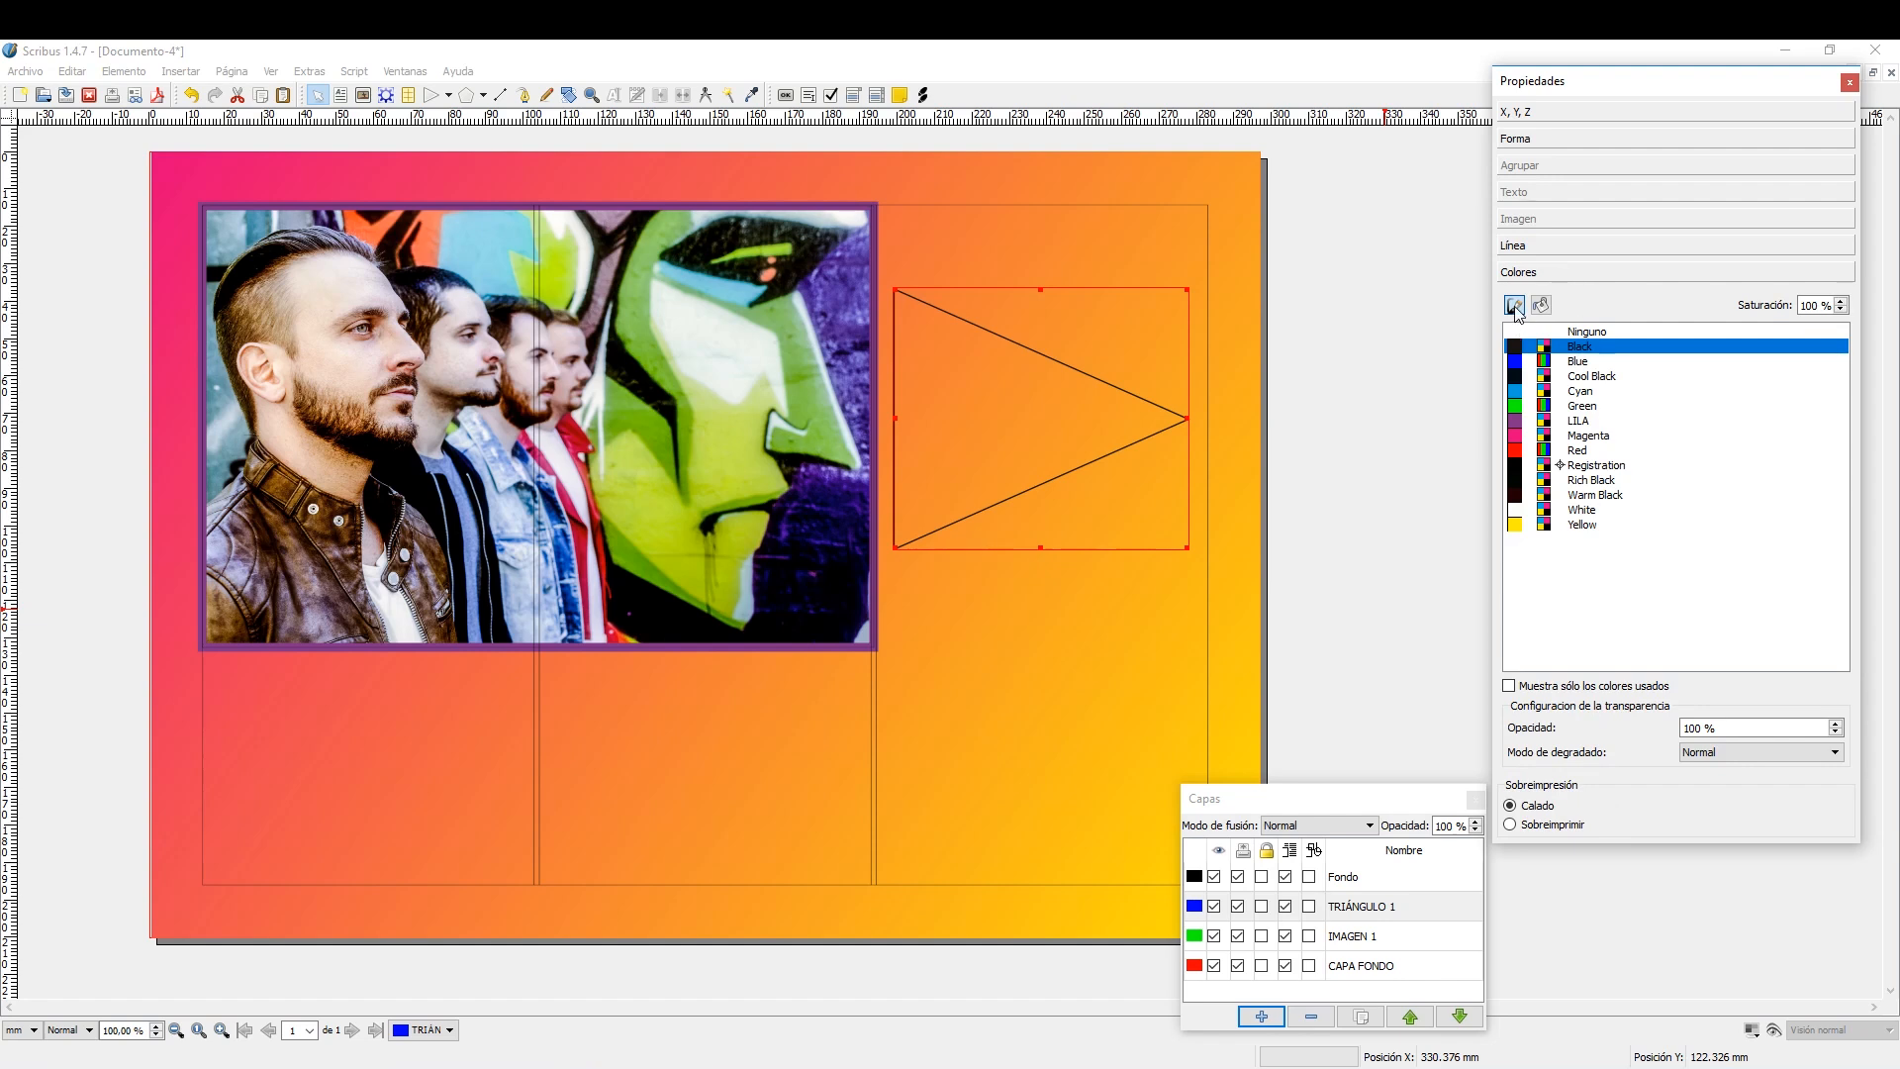
click(1584, 437)
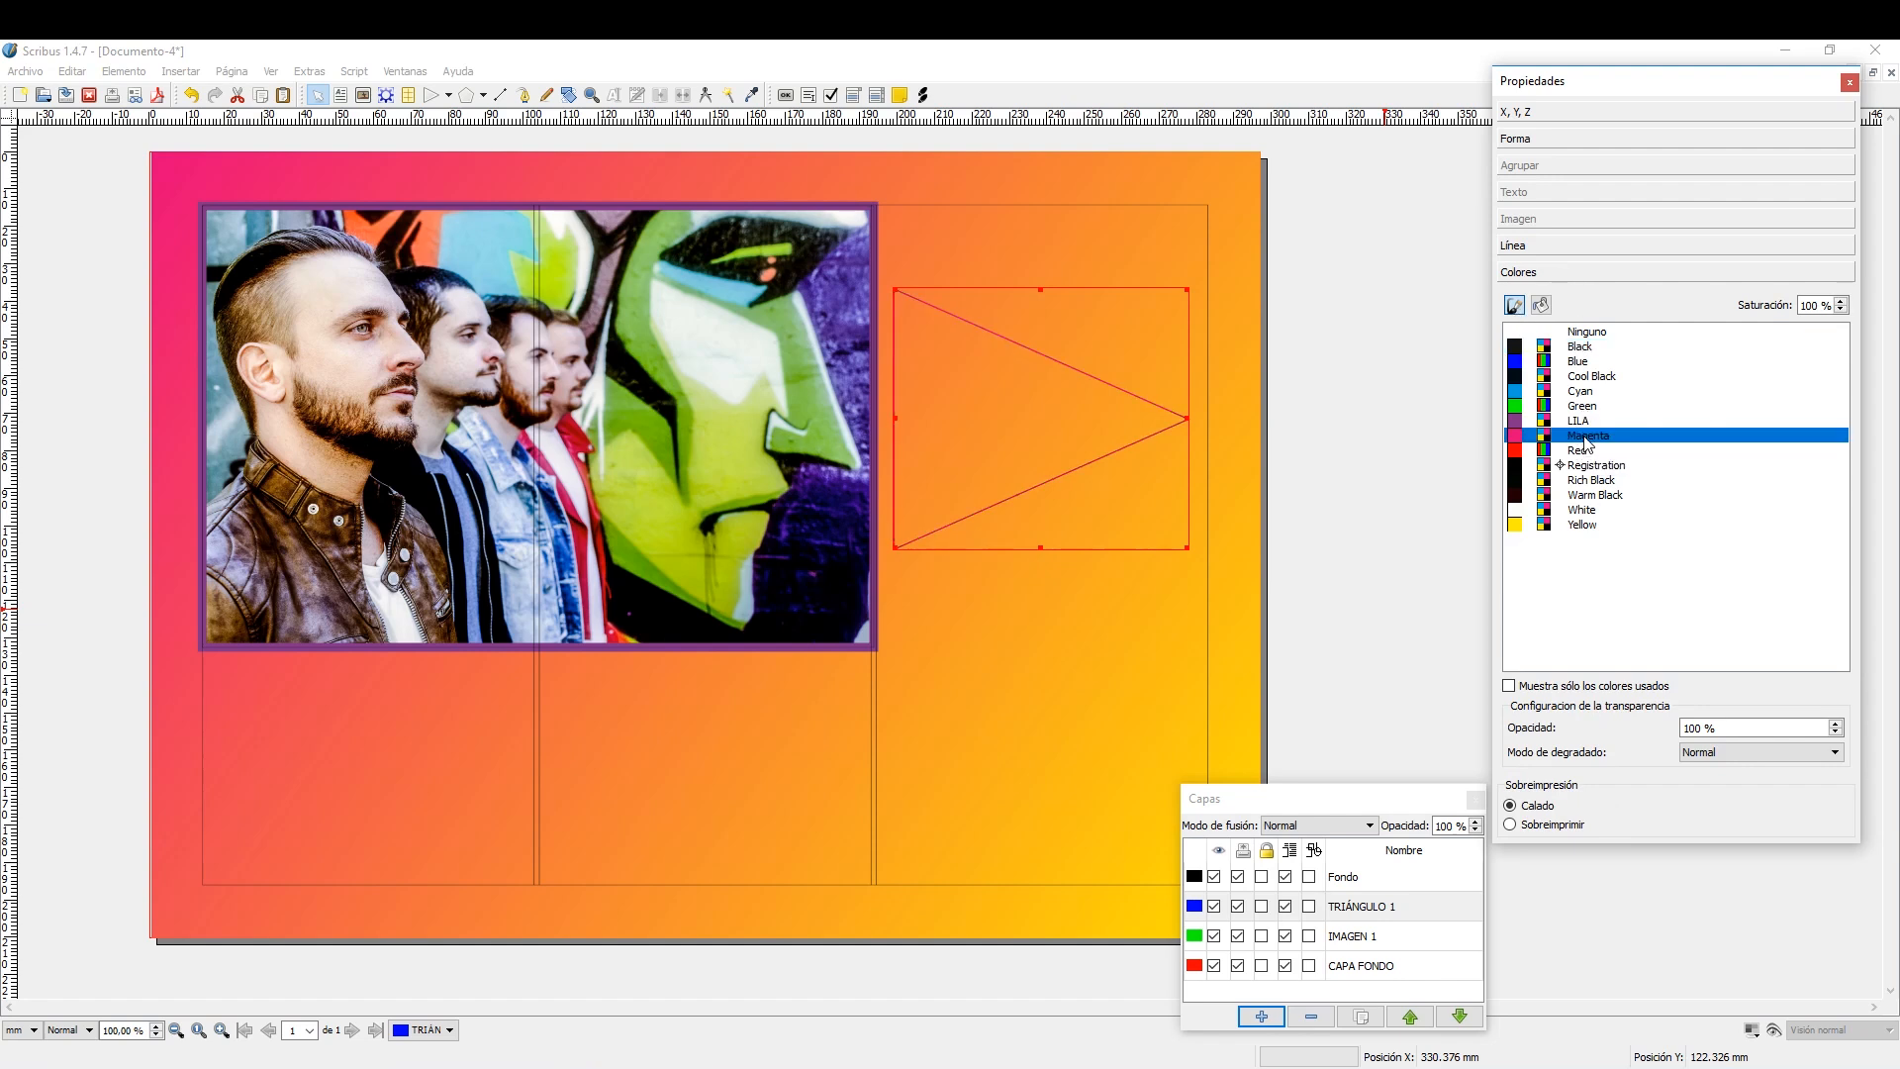
Fill the triangle with Yellow and set its line width to 1.353 mm.
click(1542, 306)
click(1588, 551)
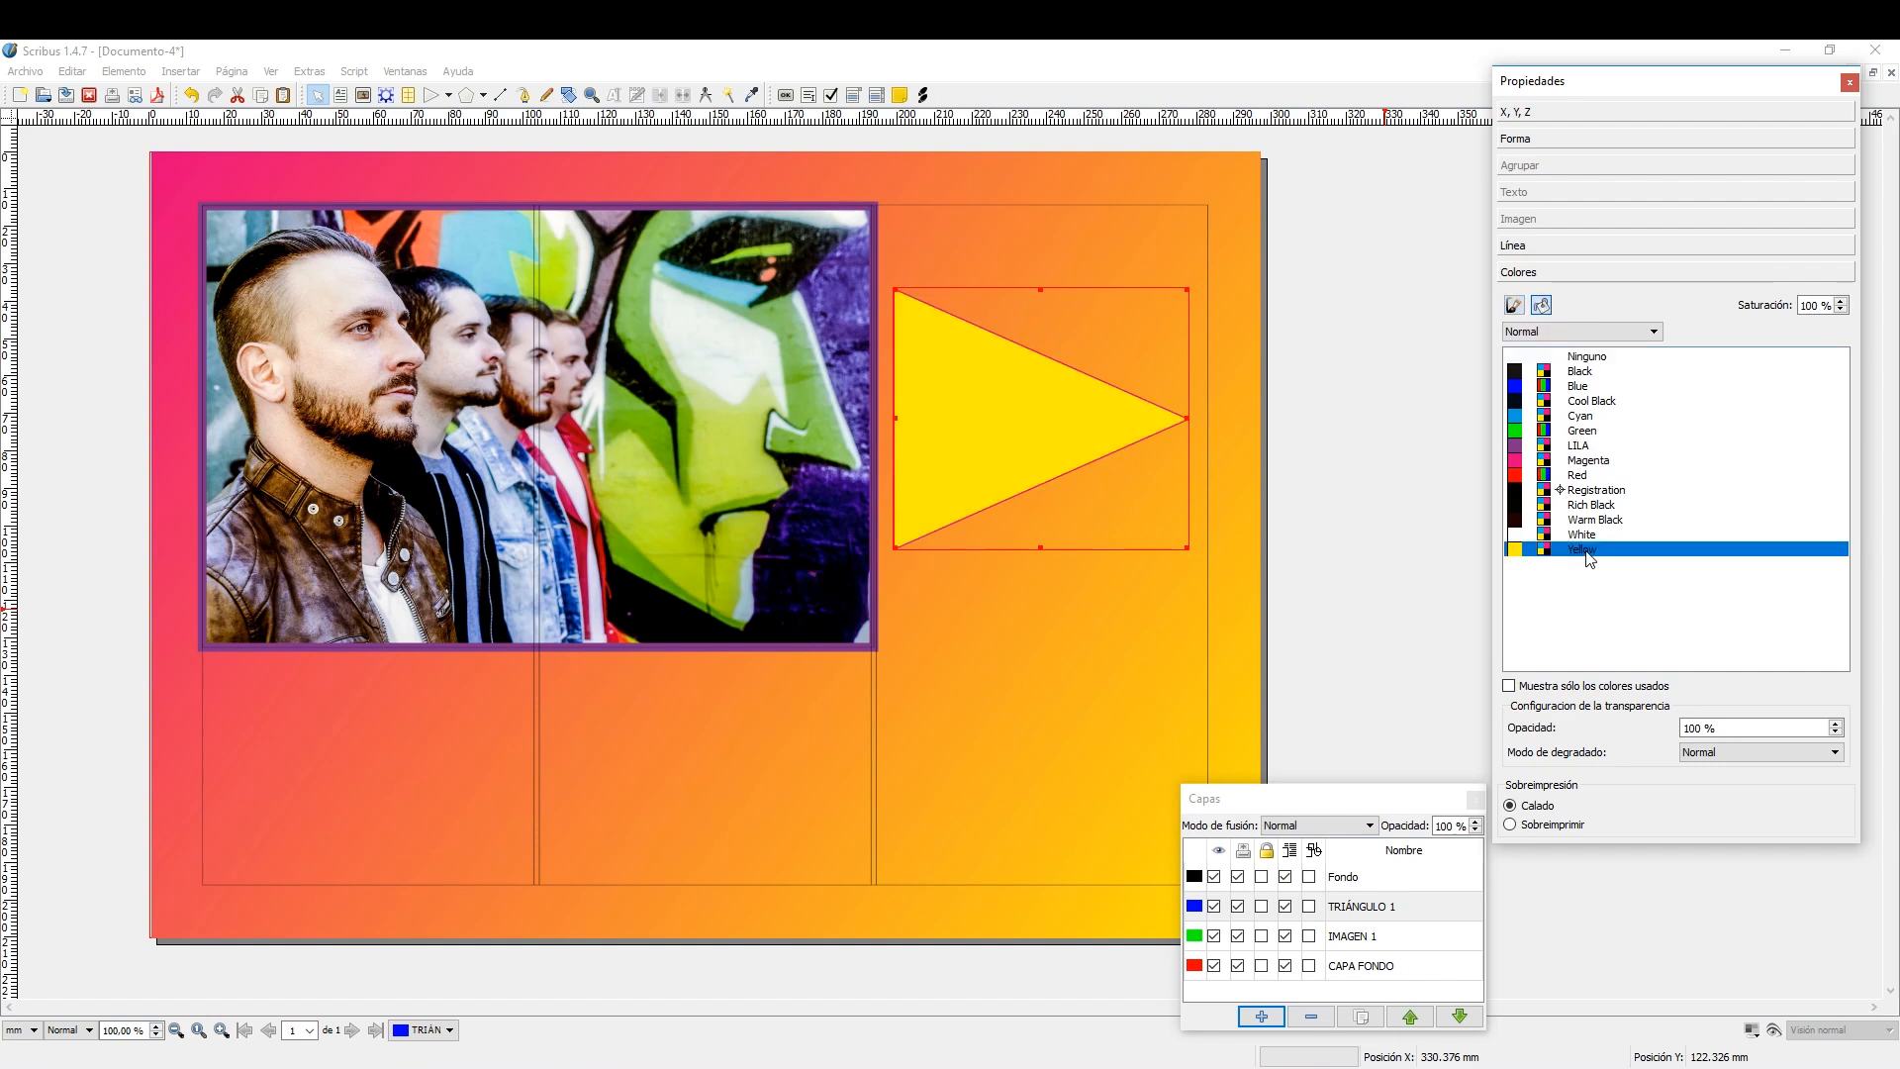
click(1576, 246)
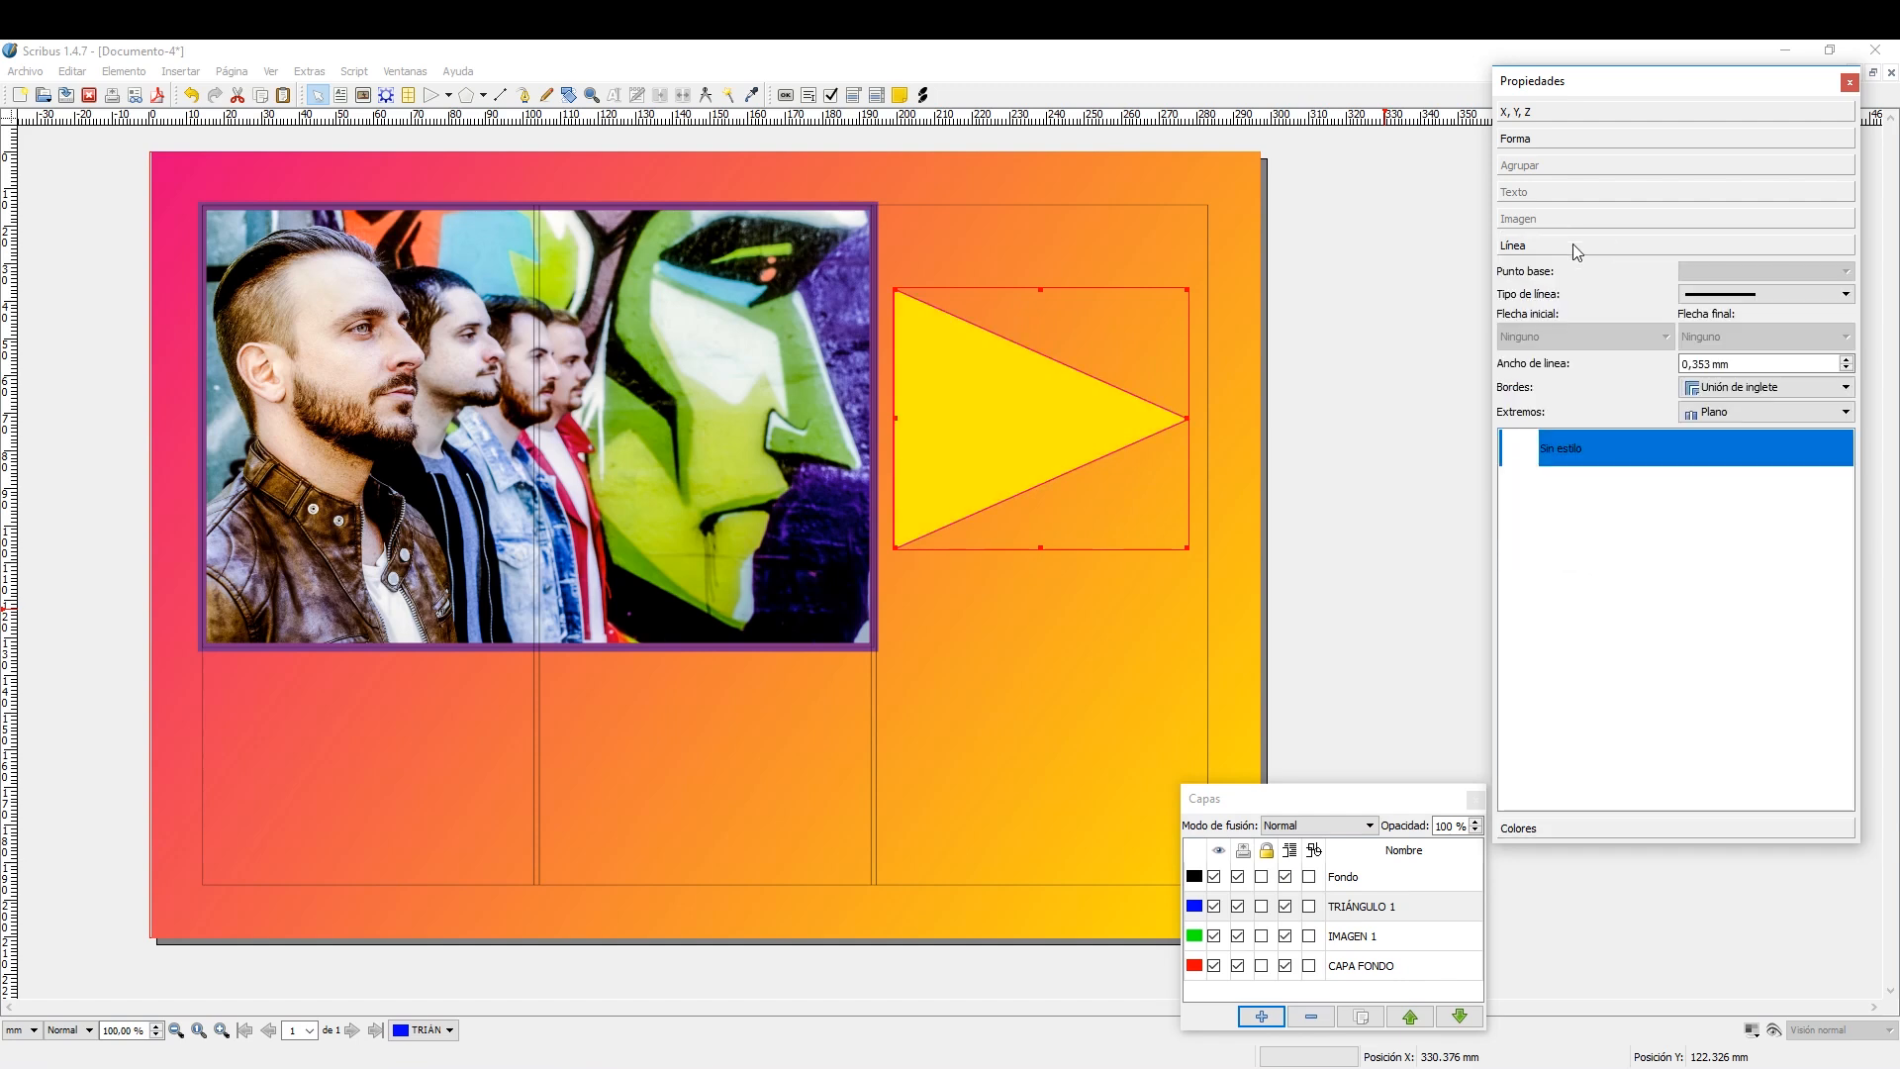
click(1846, 360)
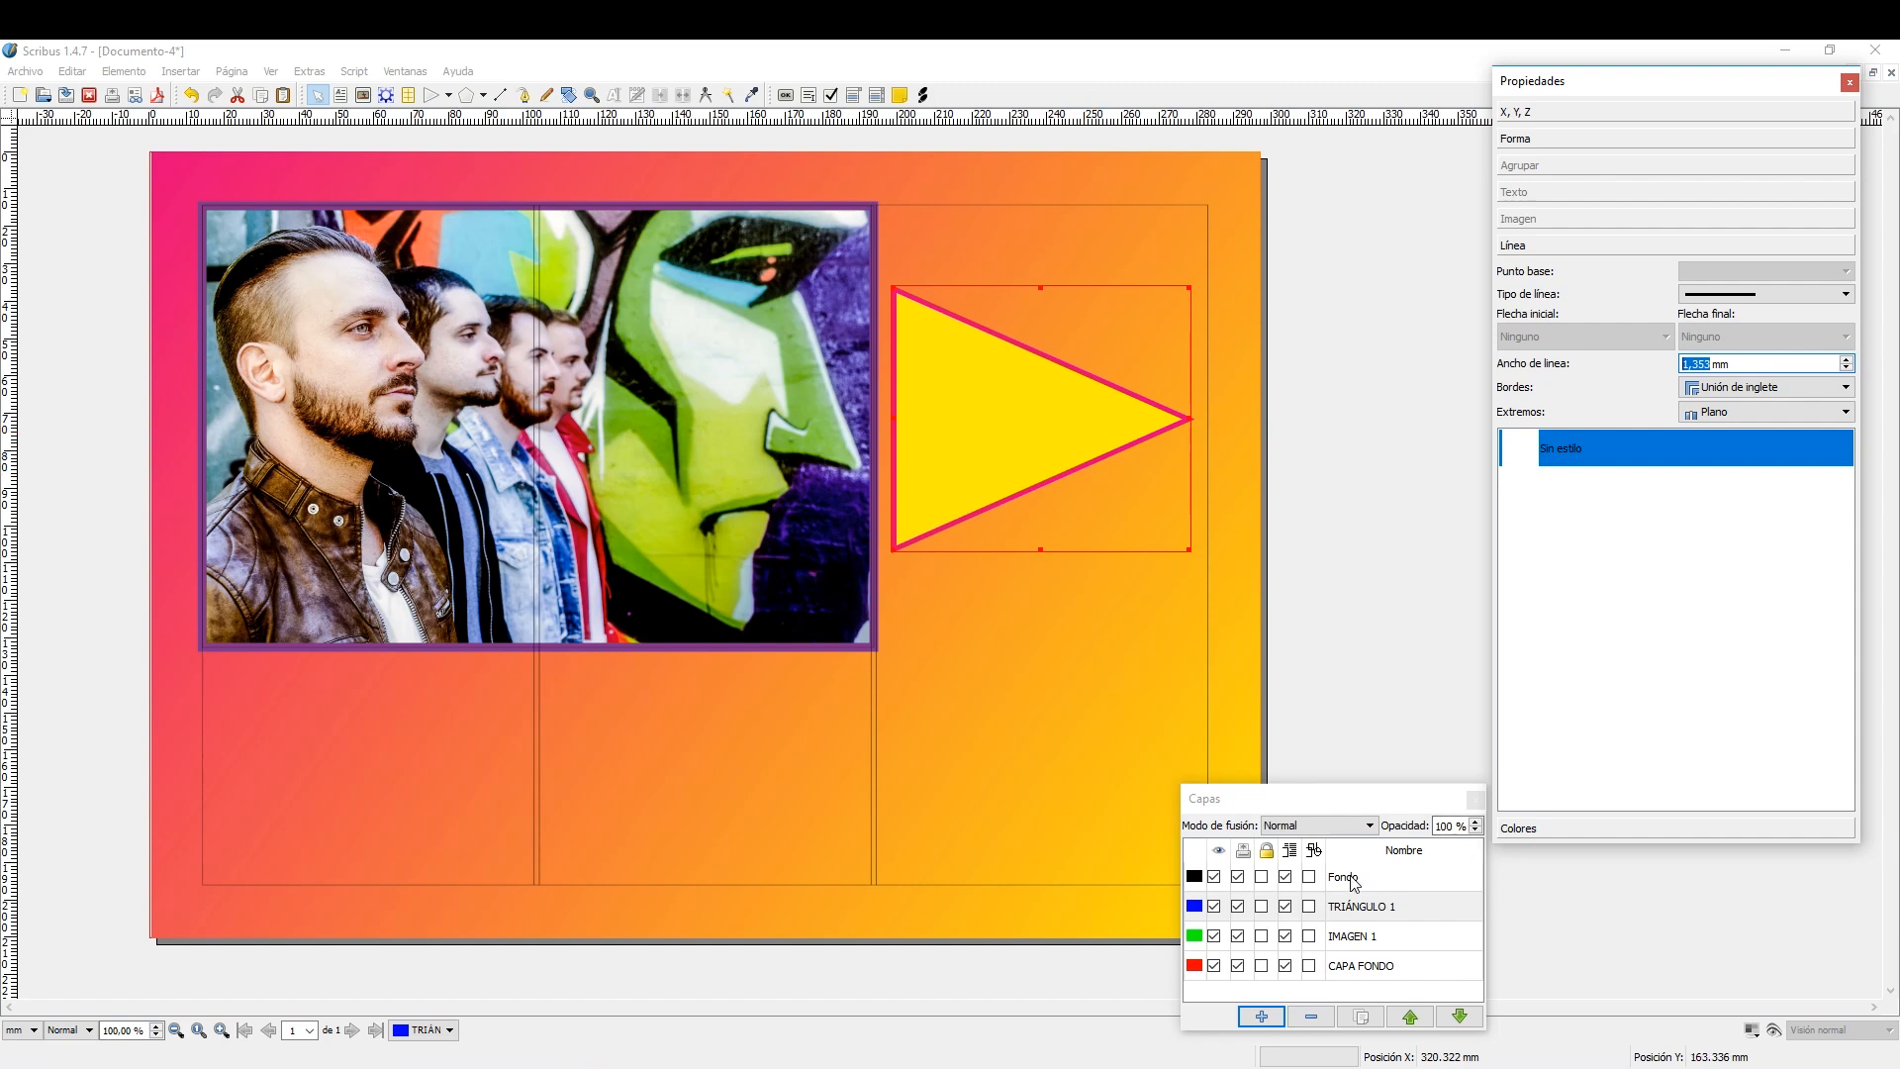
Add a layer named TEXTO 1 and place it between the Fondo and TRIÁNGULO 1 layers.
click(1375, 795)
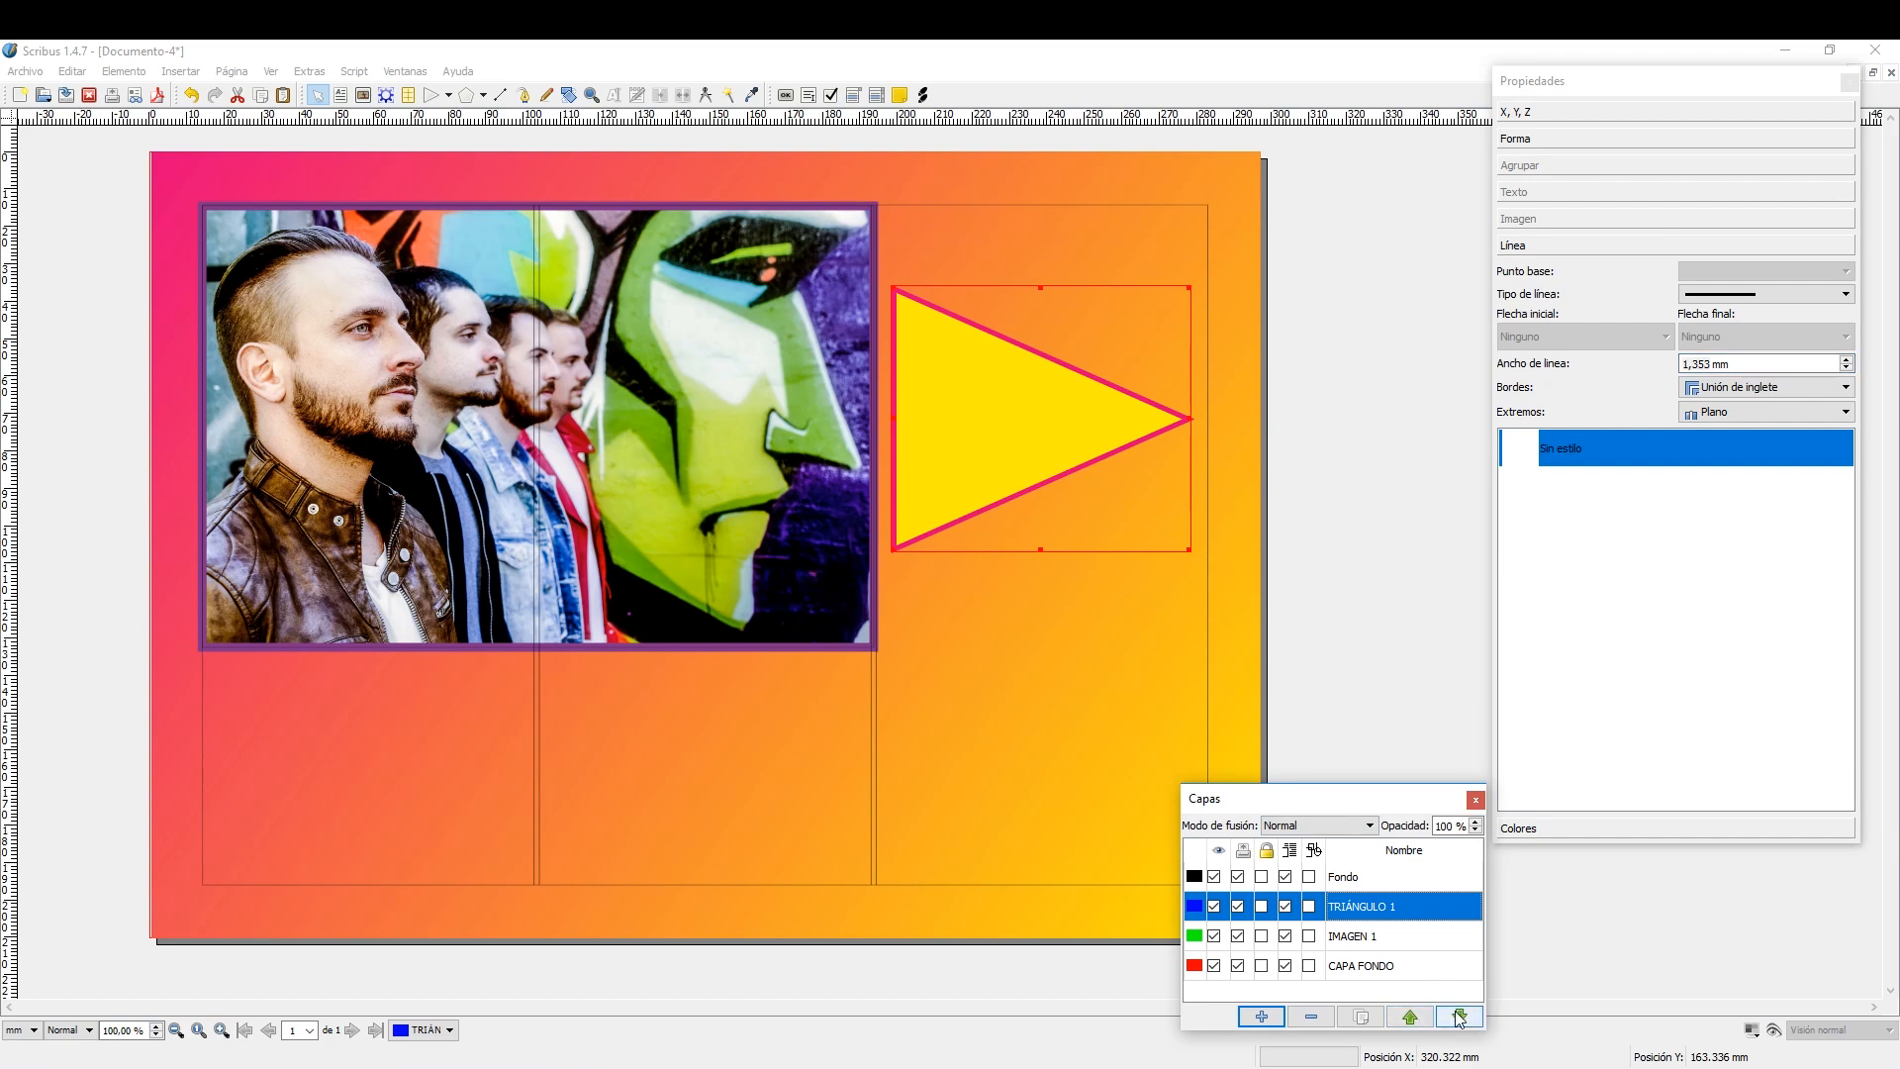
click(1262, 1016)
click(1399, 881)
double_click(1399, 879)
drag(1409, 876, 1328, 880)
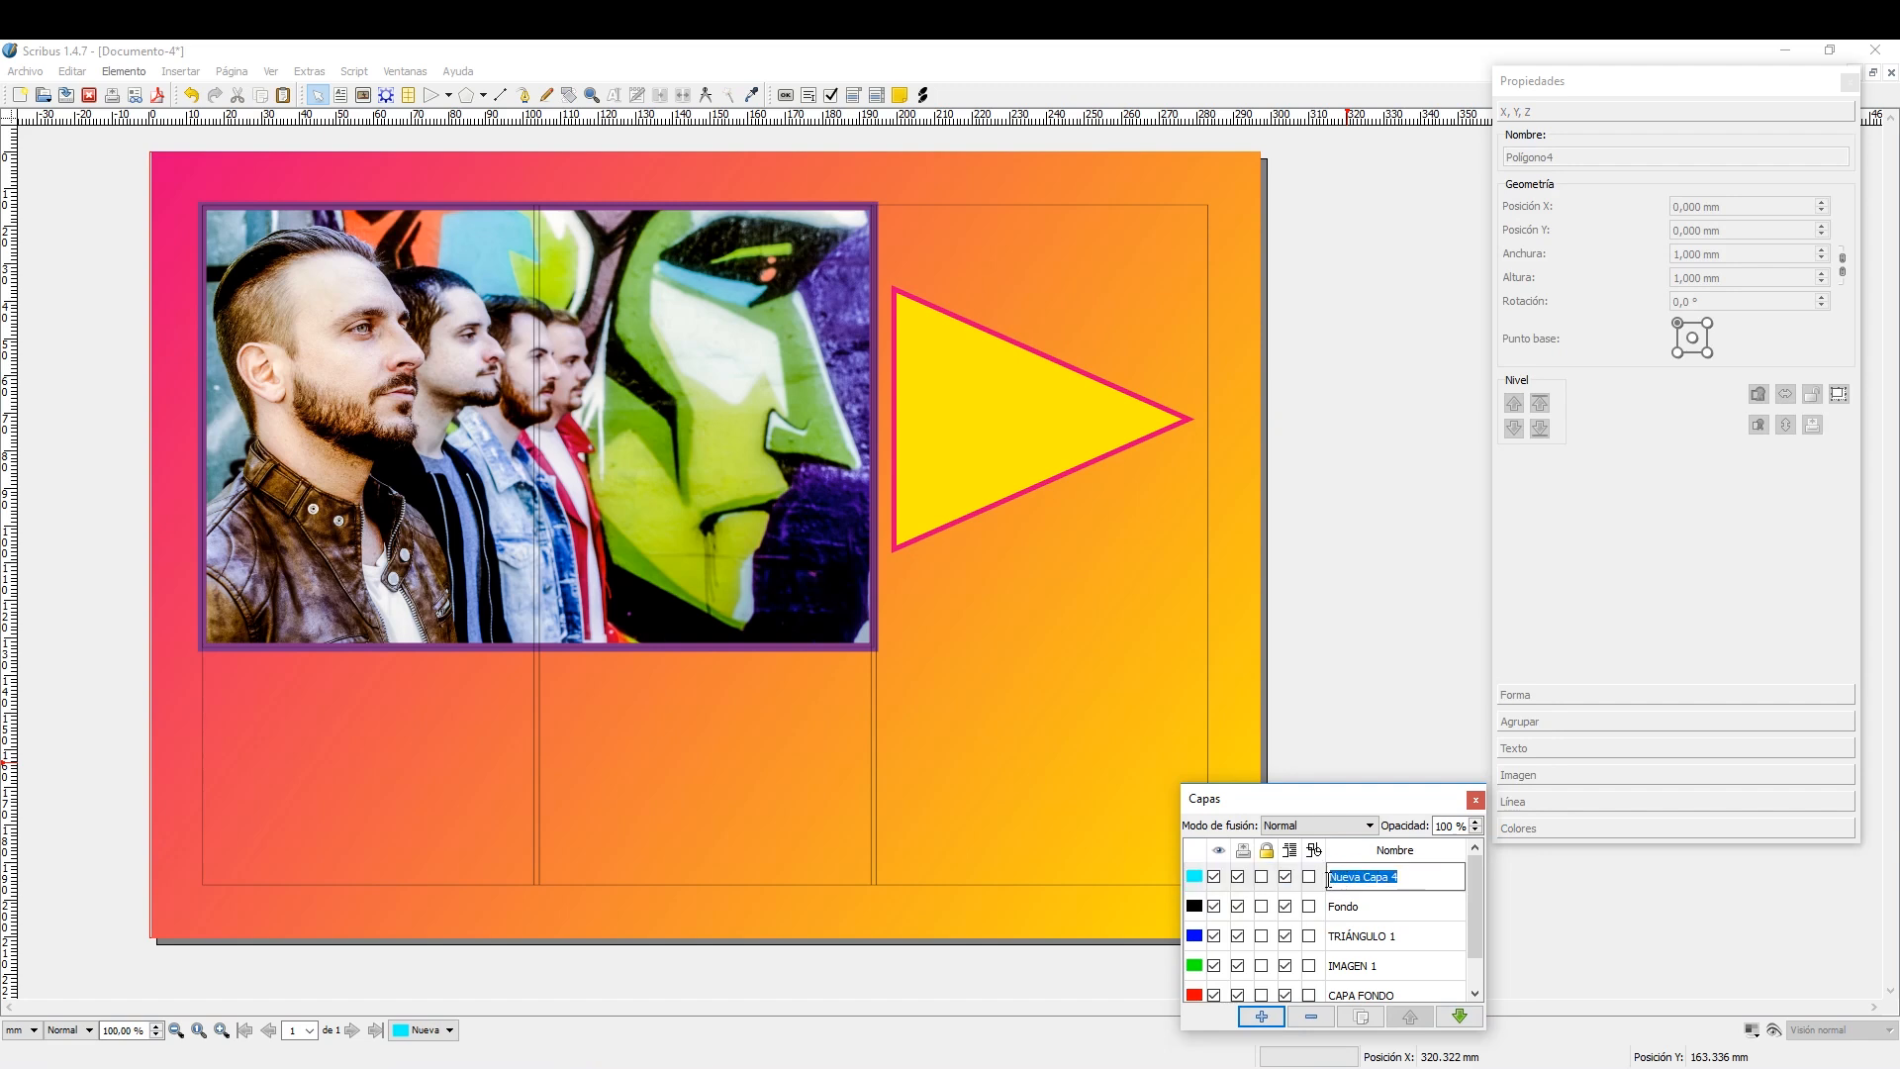
text(TE)
key(Return)
click(1395, 903)
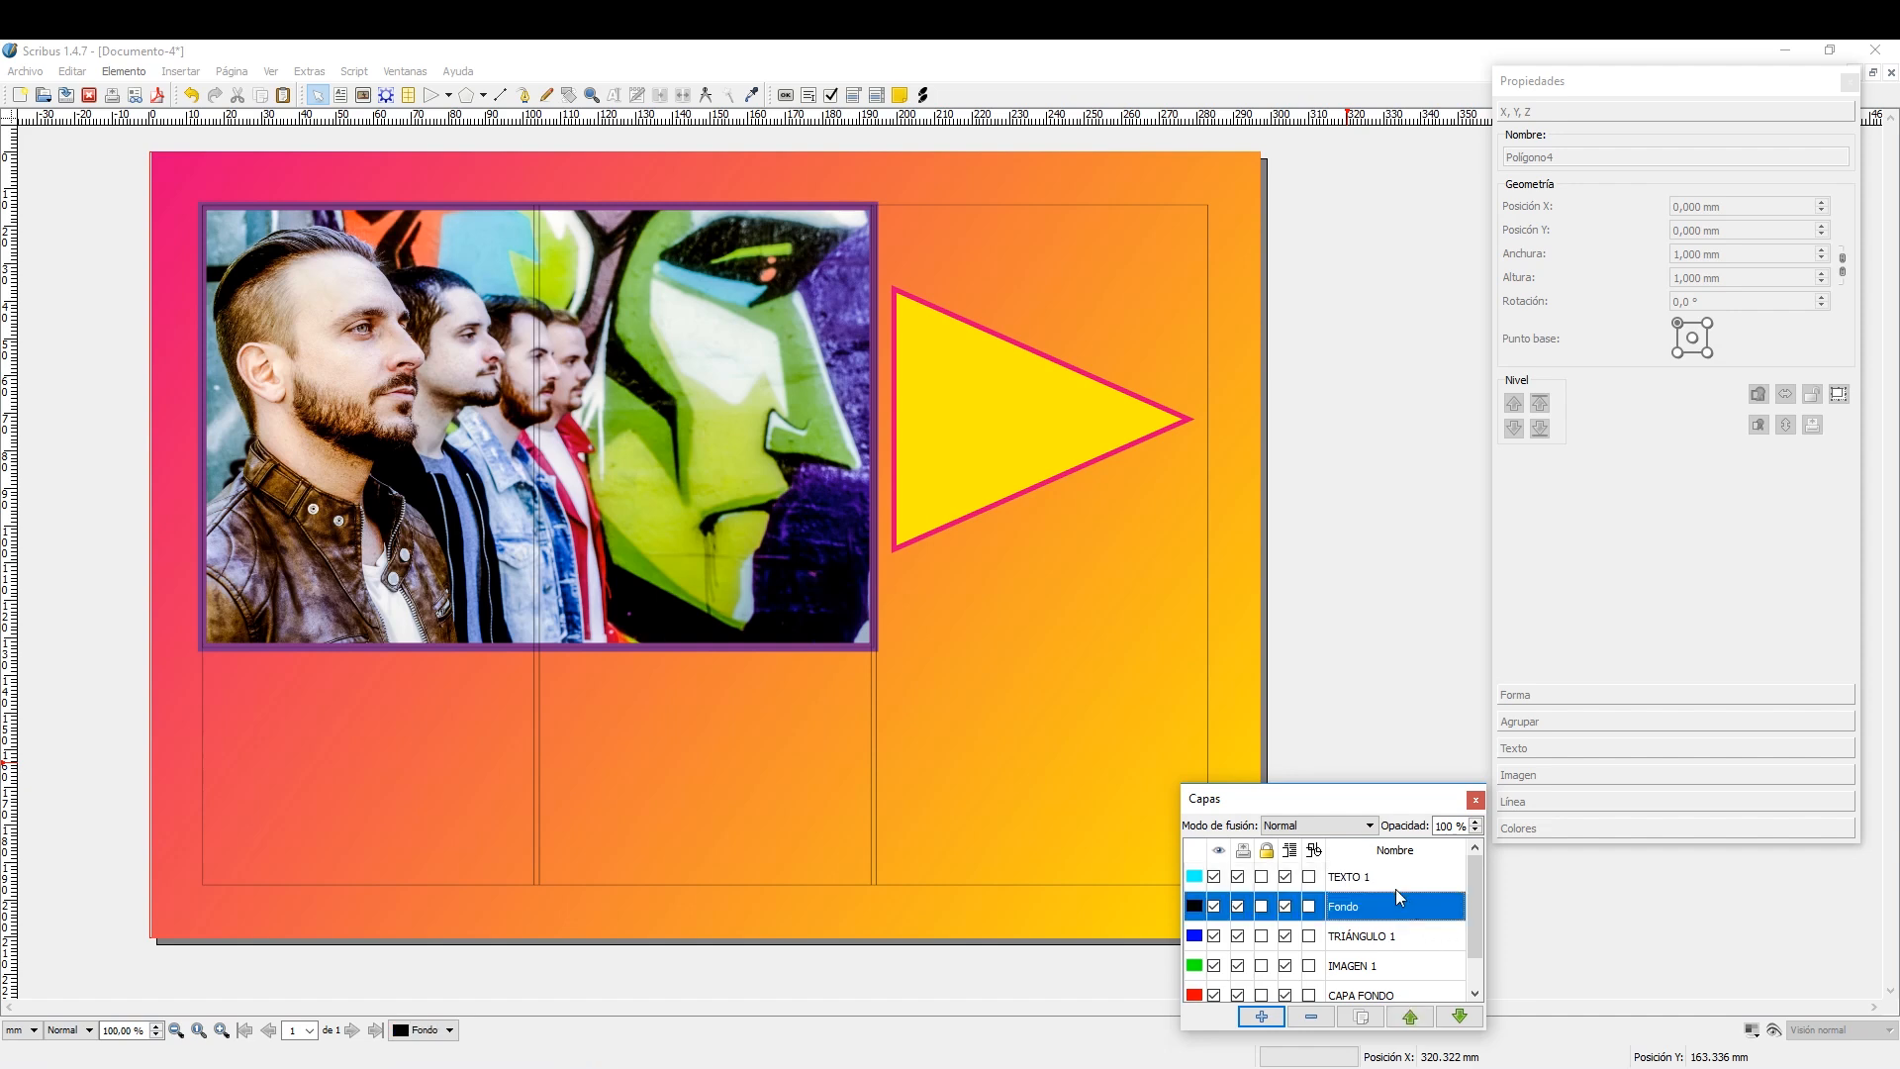
click(1396, 878)
click(1461, 1016)
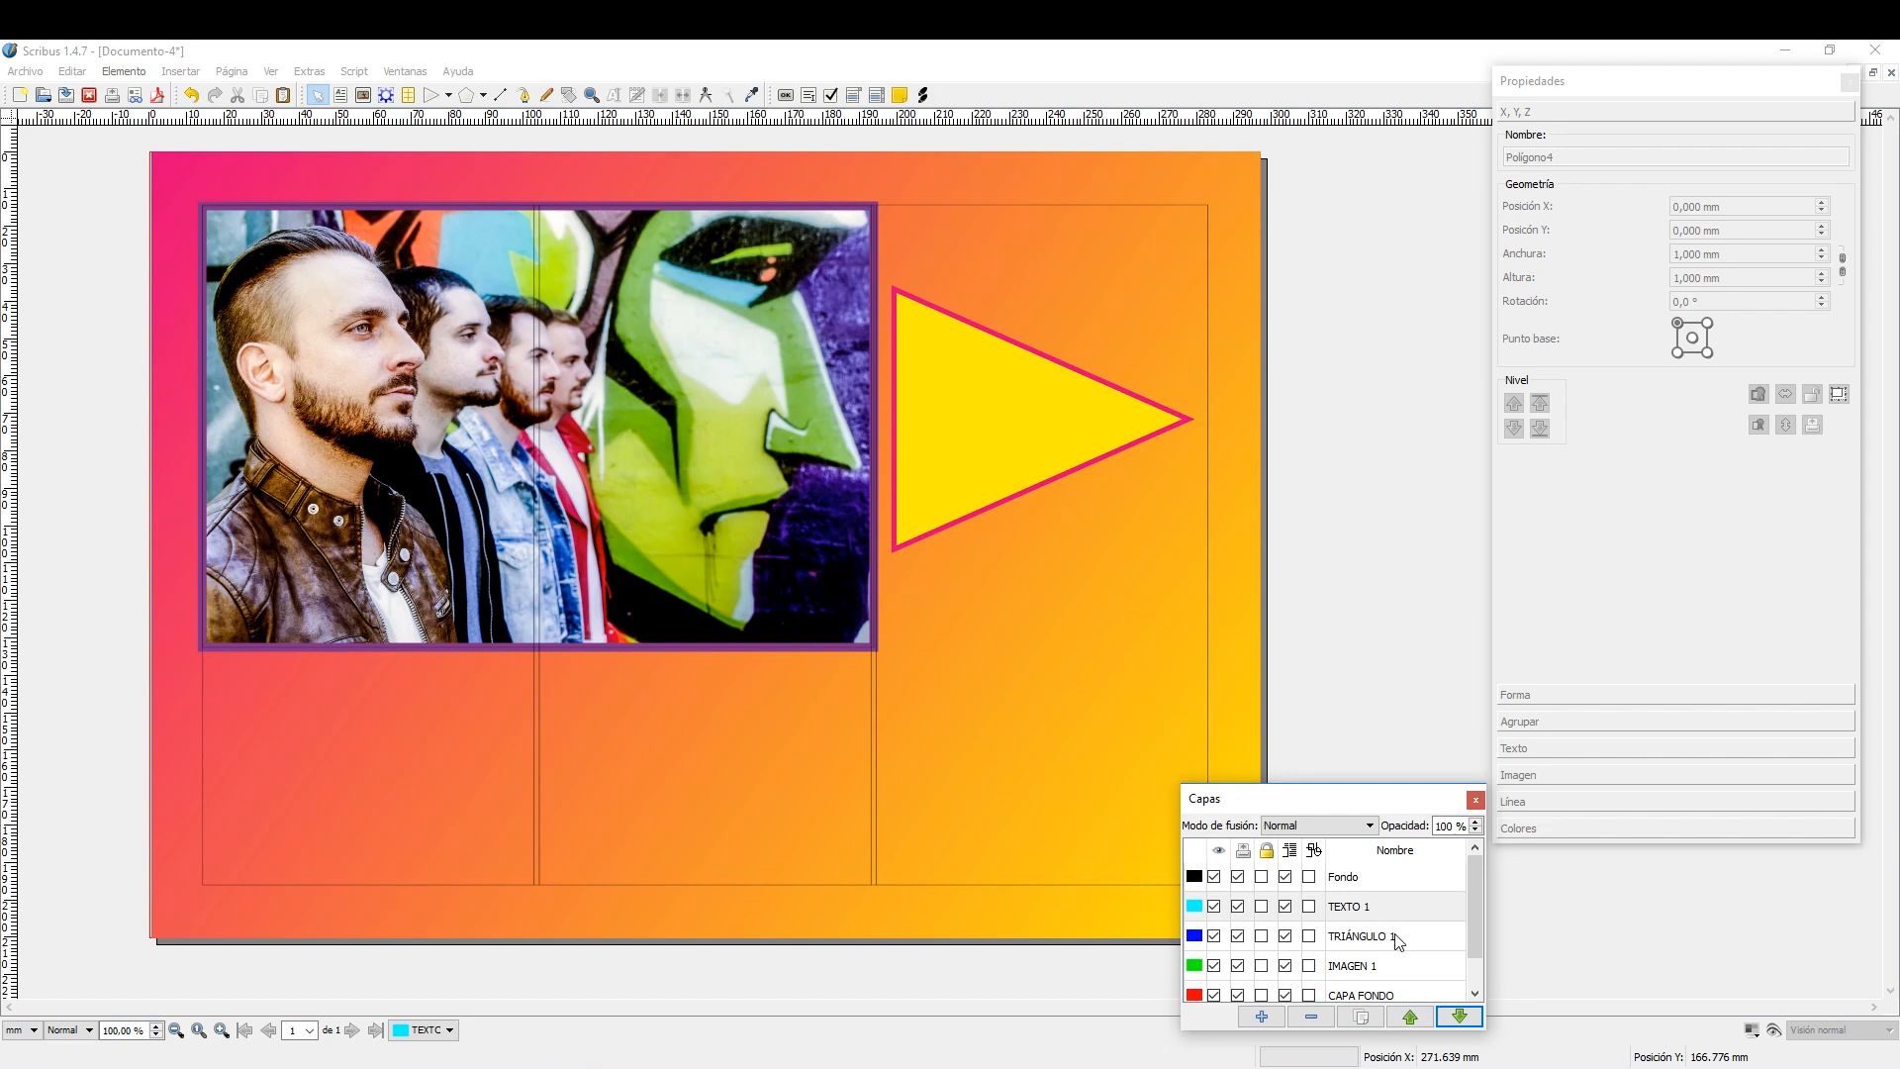
Draw a text frame about 50.5 × 39.7 mm over the yellow triangle and enter CENTRO DE BELLEZA on three lines.
click(342, 97)
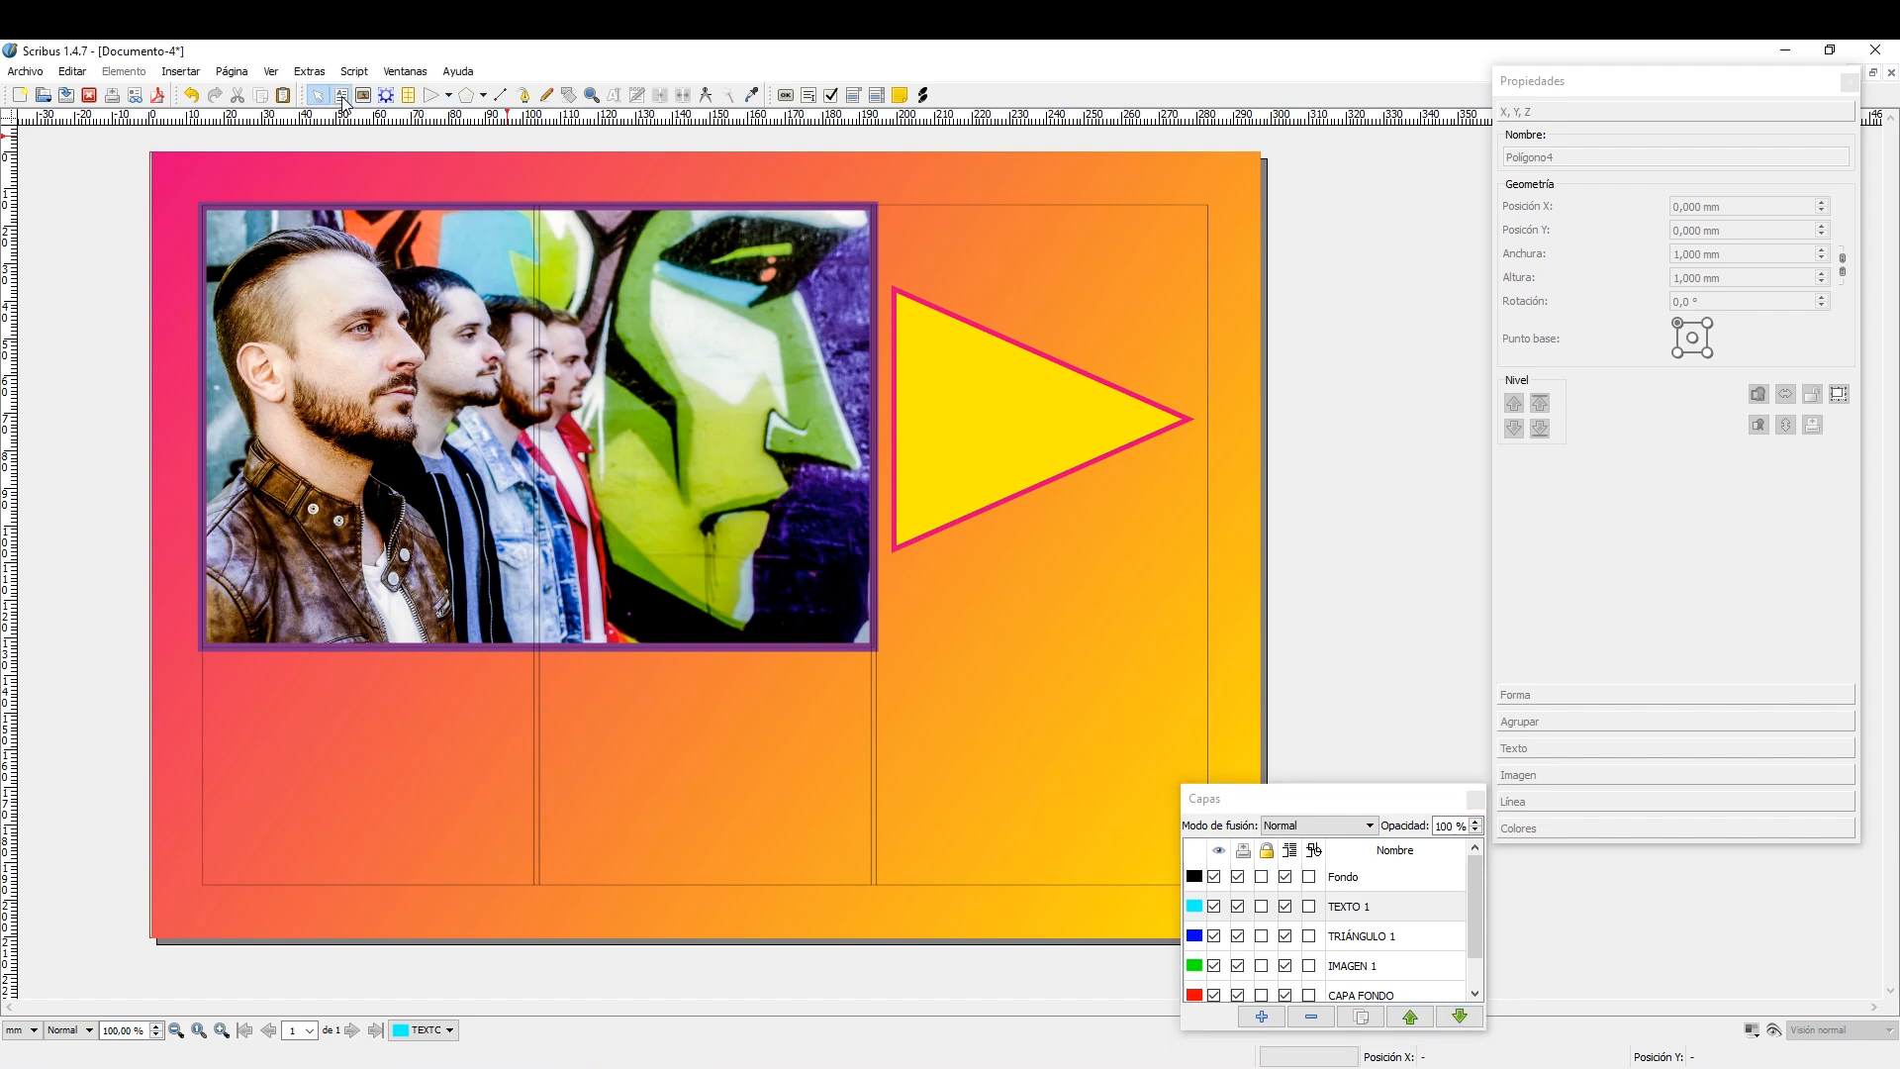
drag(897, 342, 1085, 488)
double_click(931, 384)
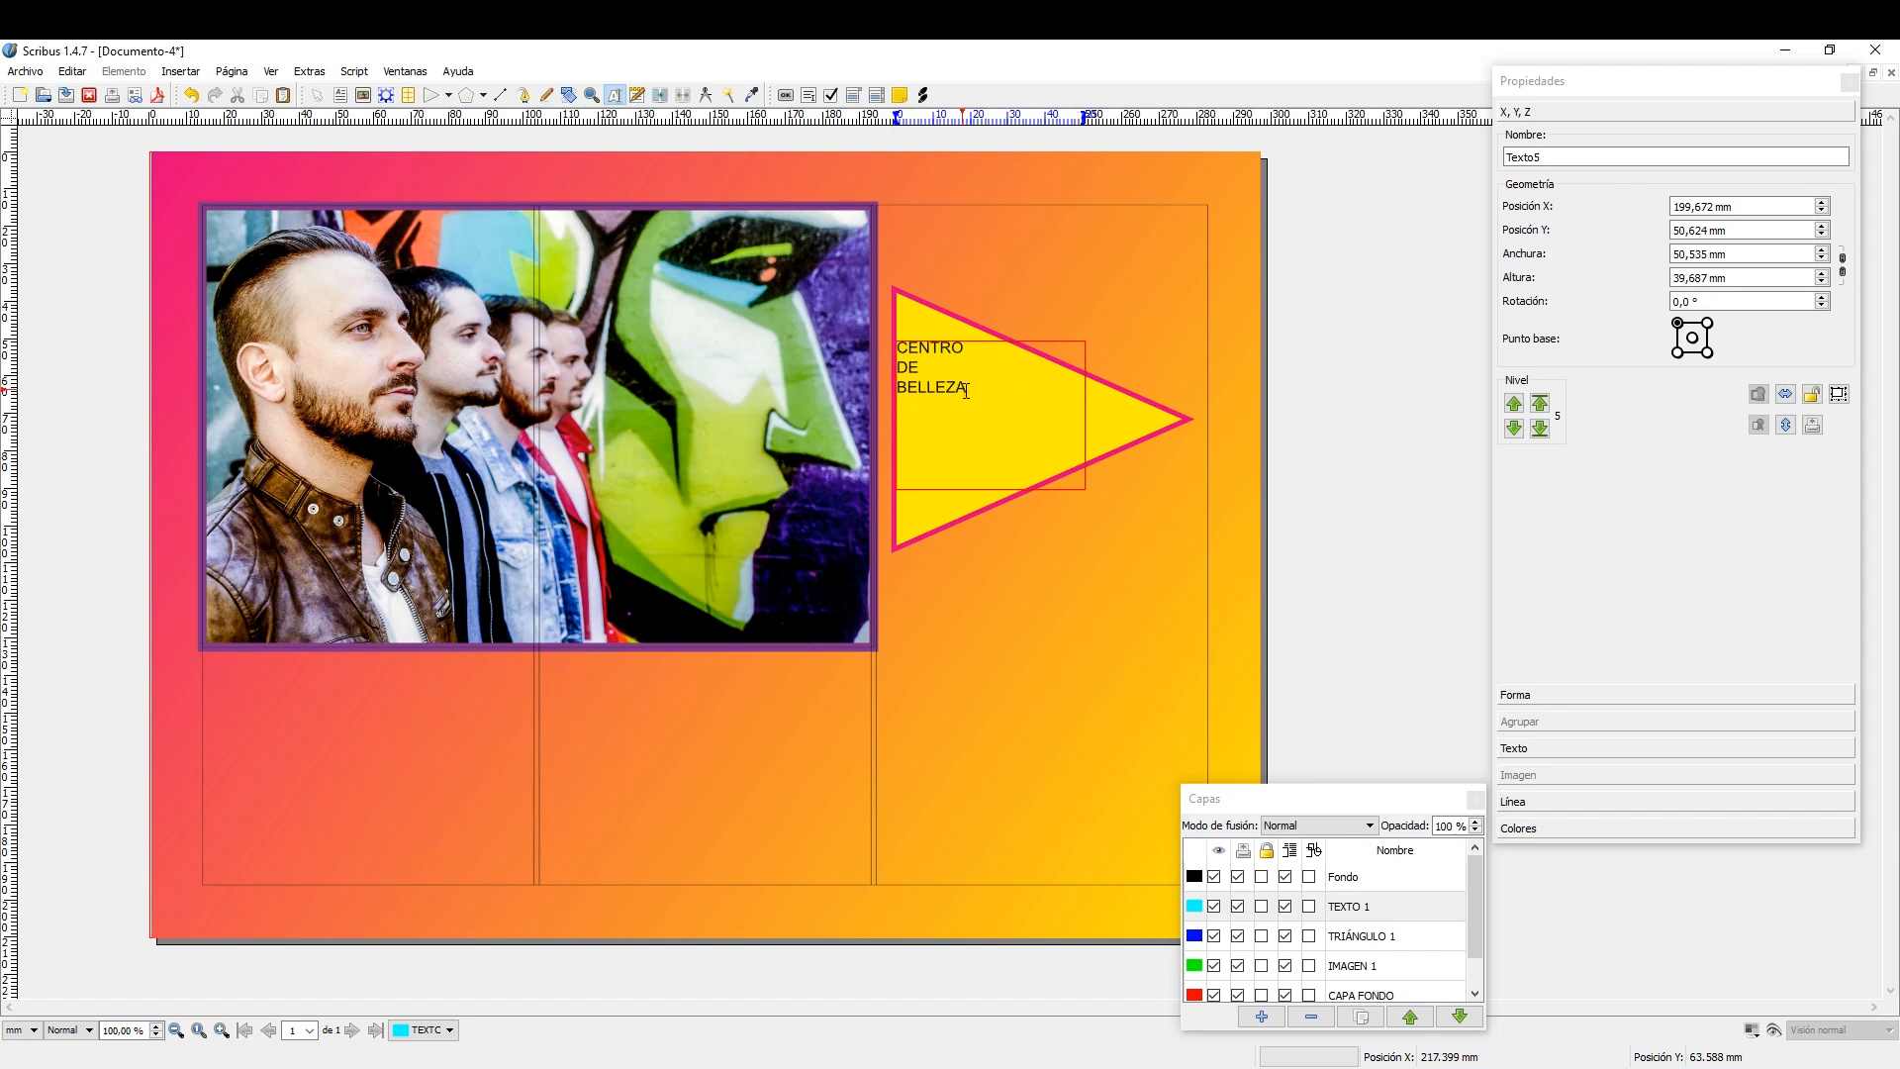
Set the font of the CENTRO DE BELLEZA text to Impact.
drag(968, 389, 897, 347)
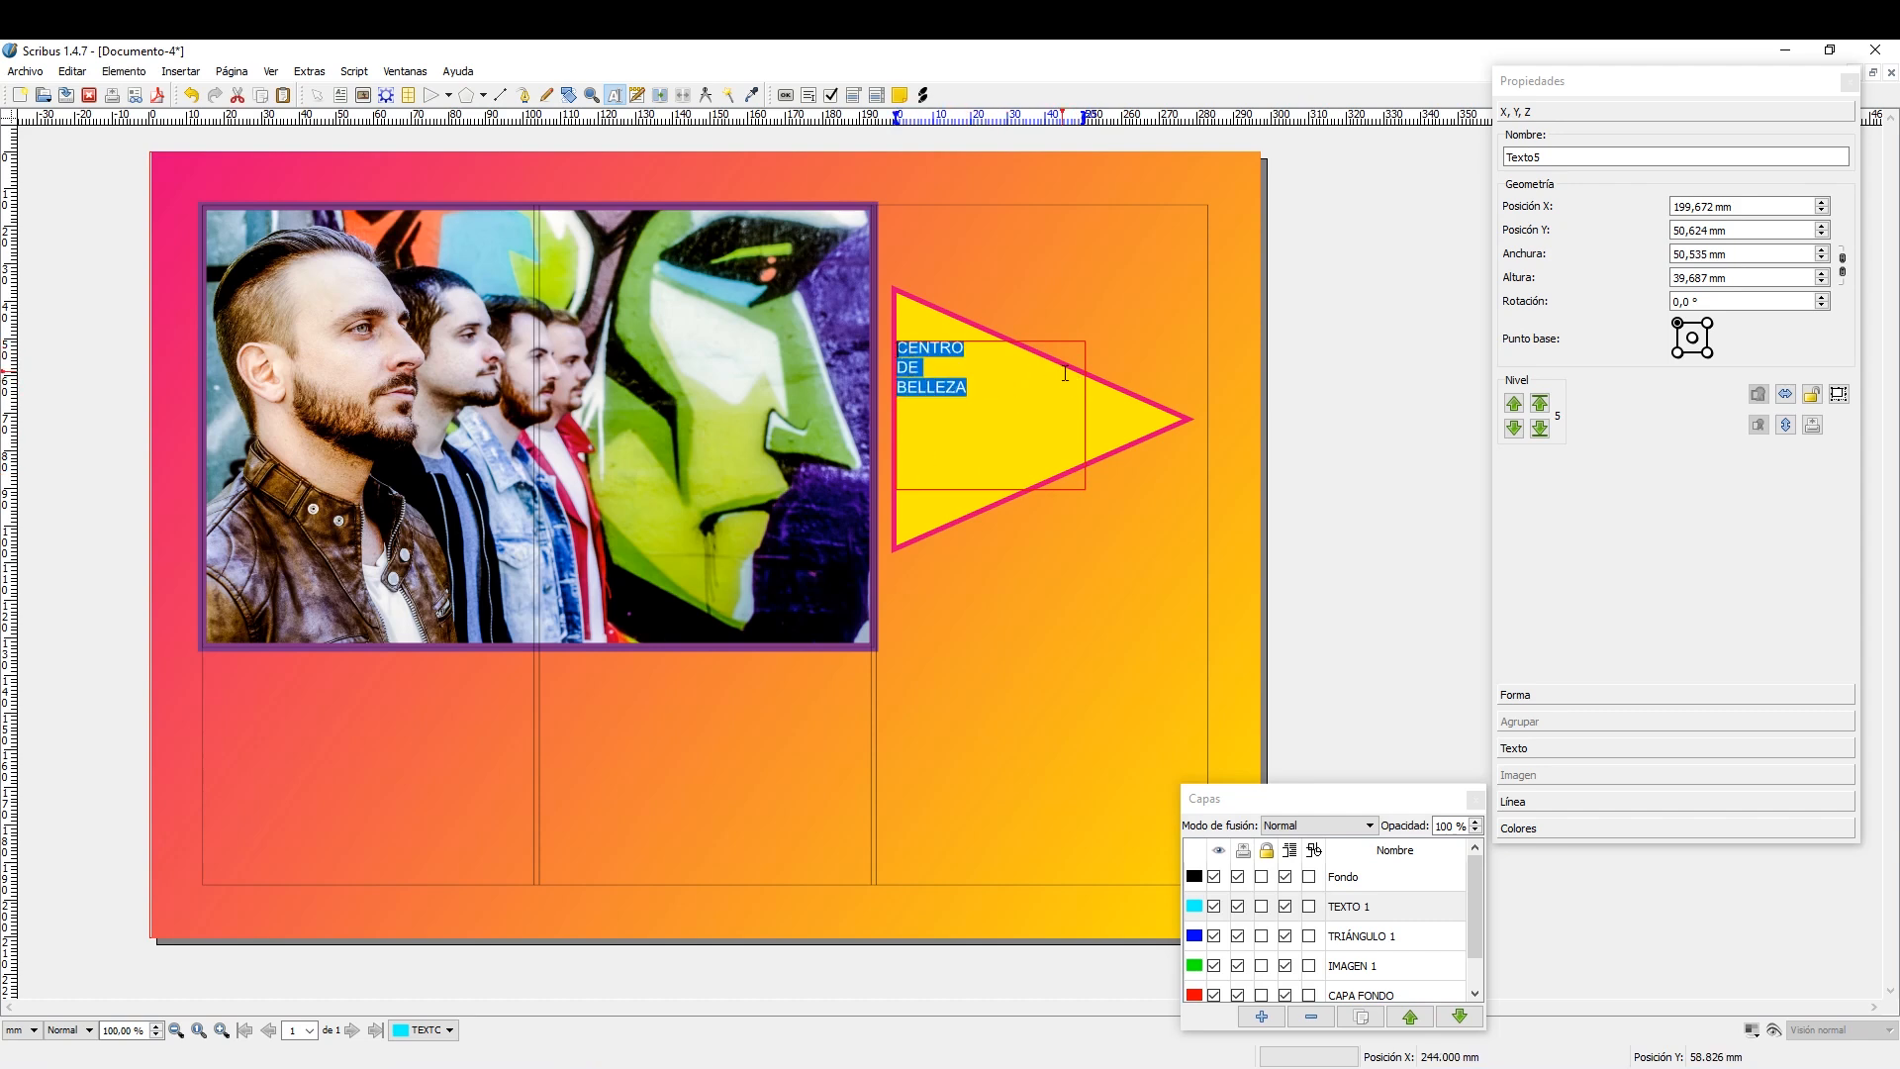
click(1594, 748)
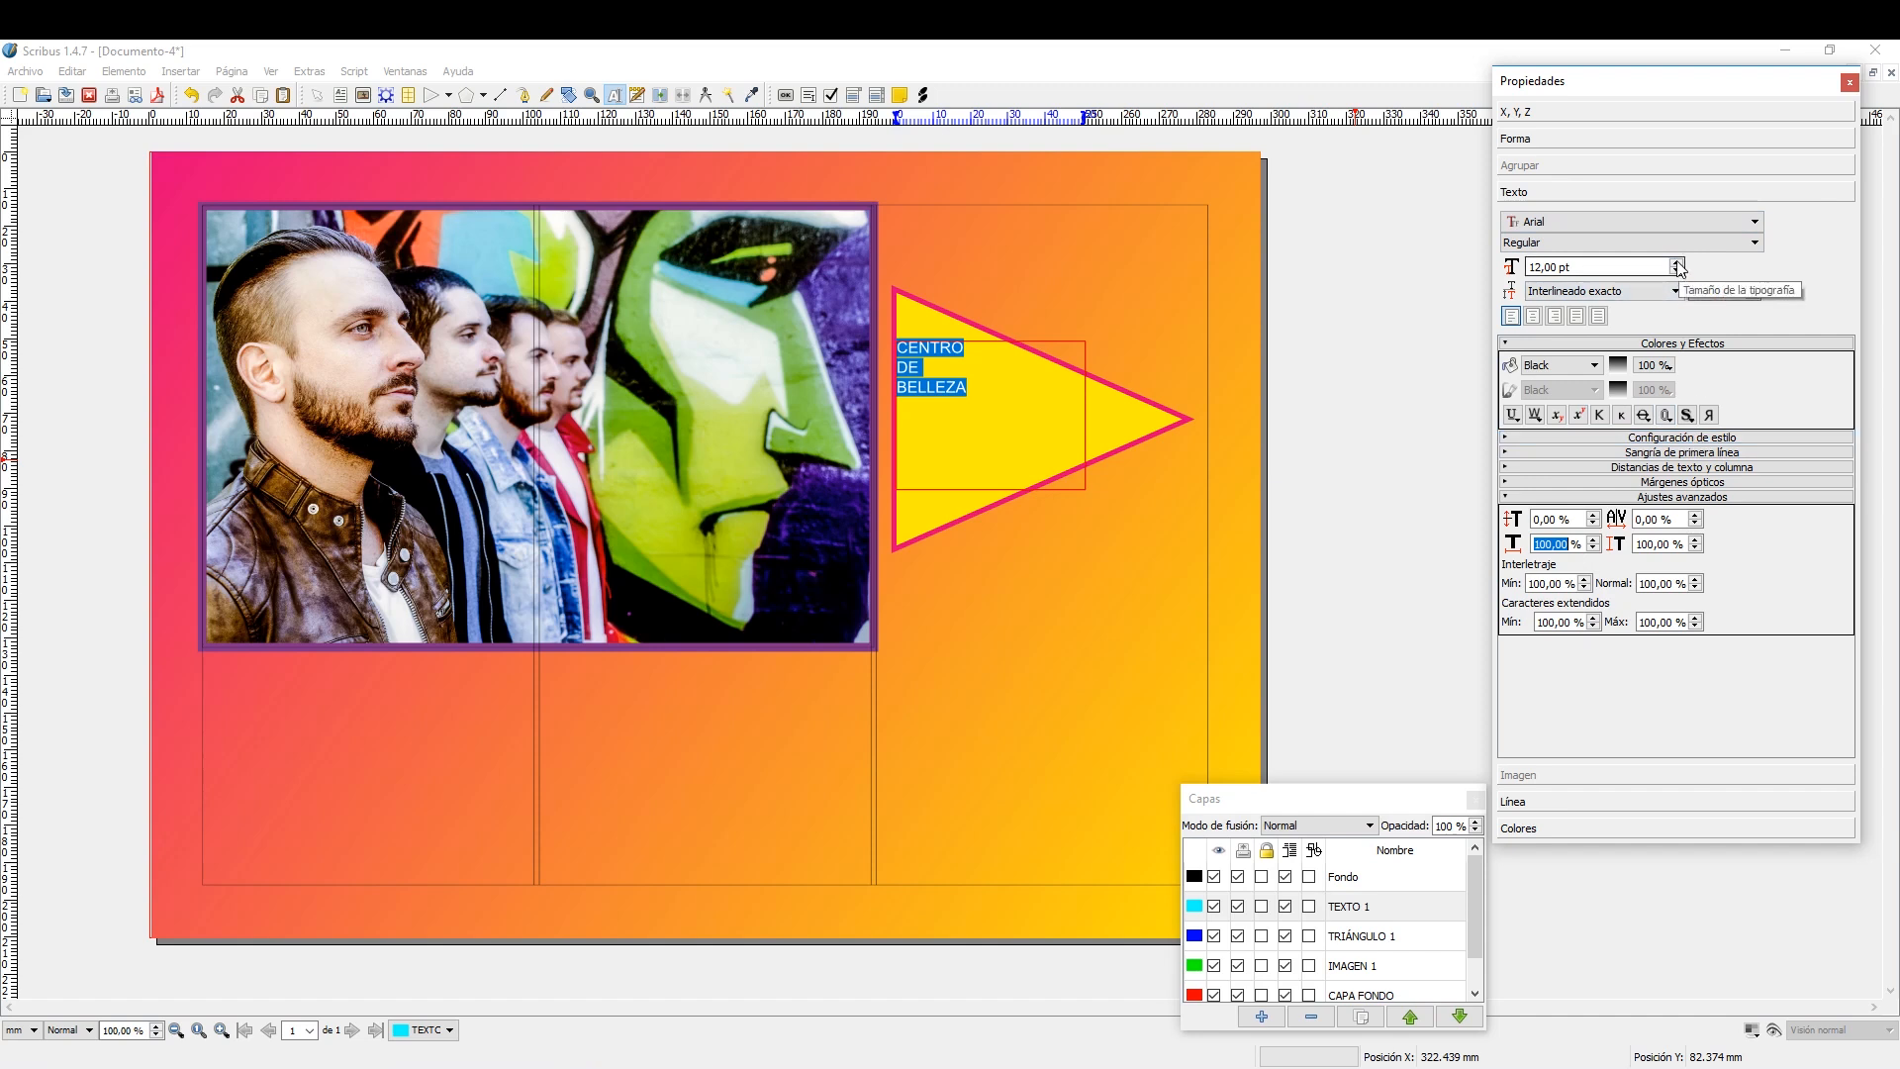
click(1682, 497)
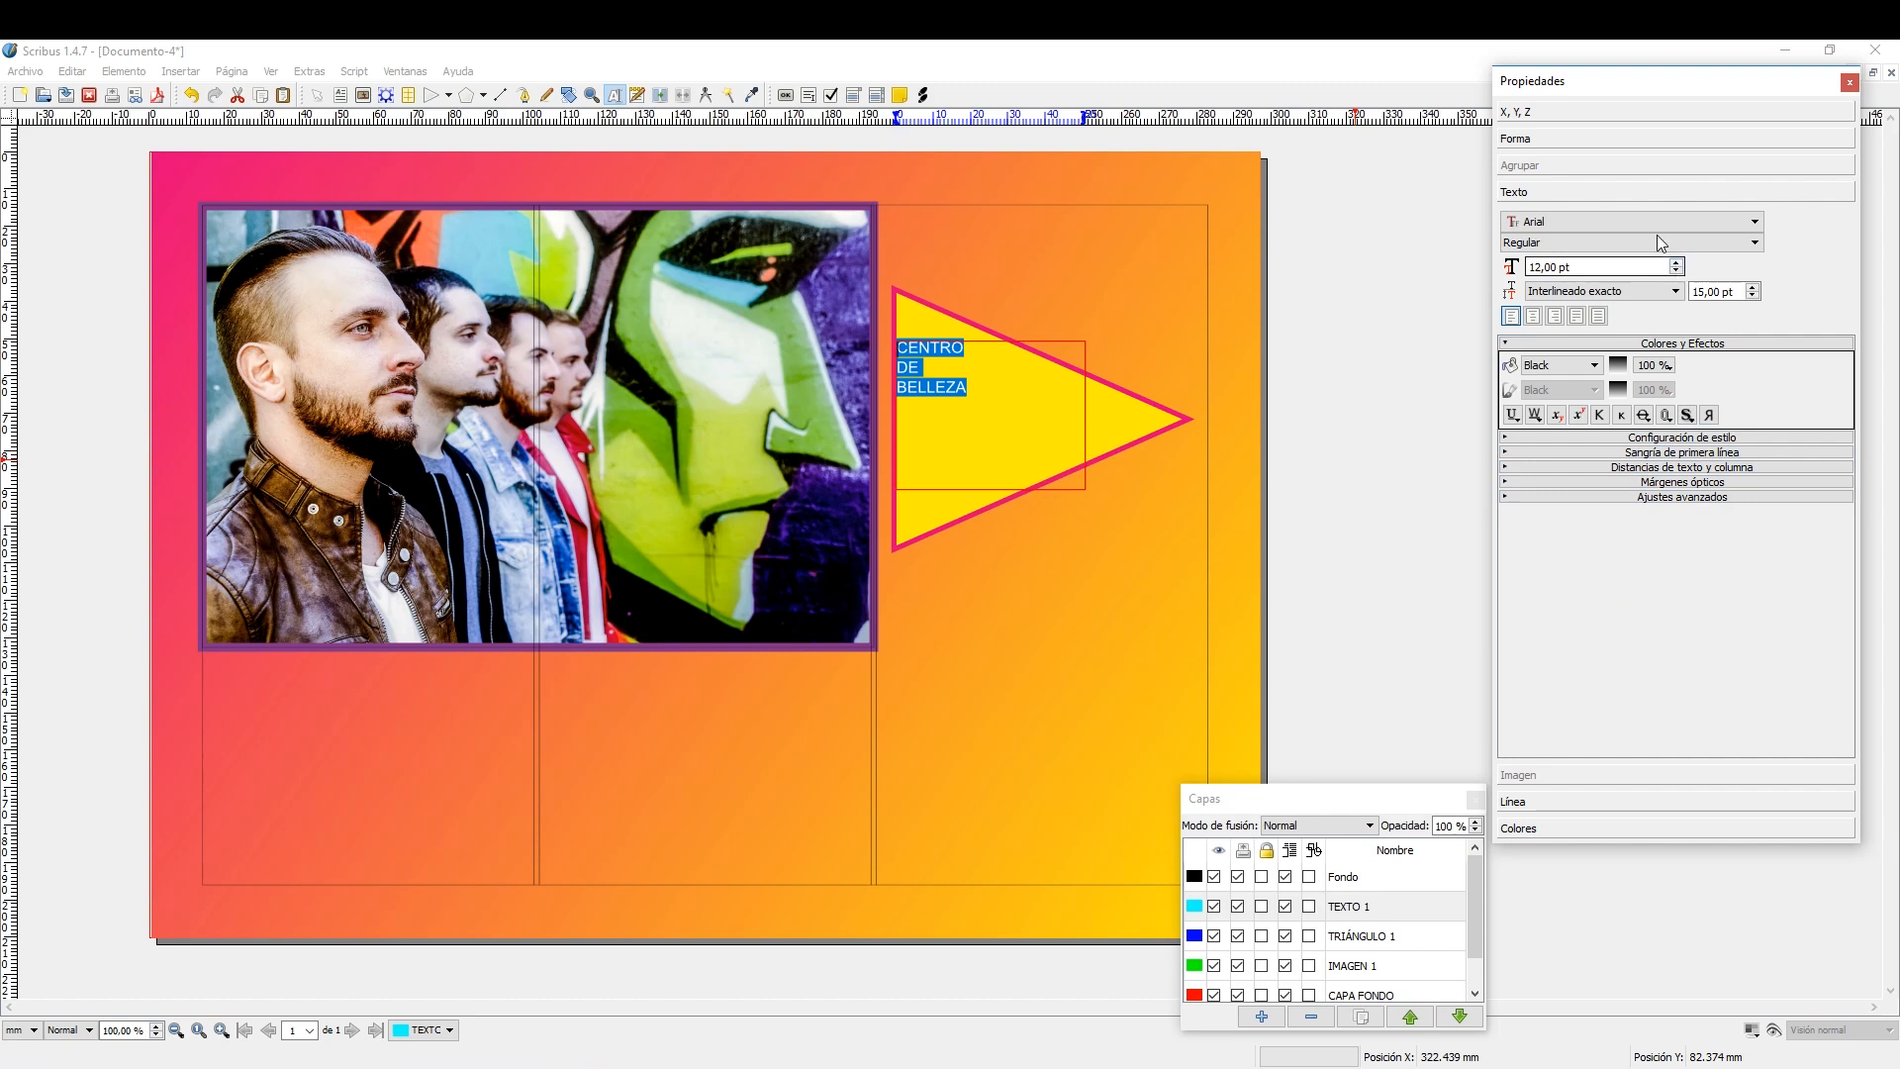
click(1755, 222)
drag(1758, 261, 1751, 286)
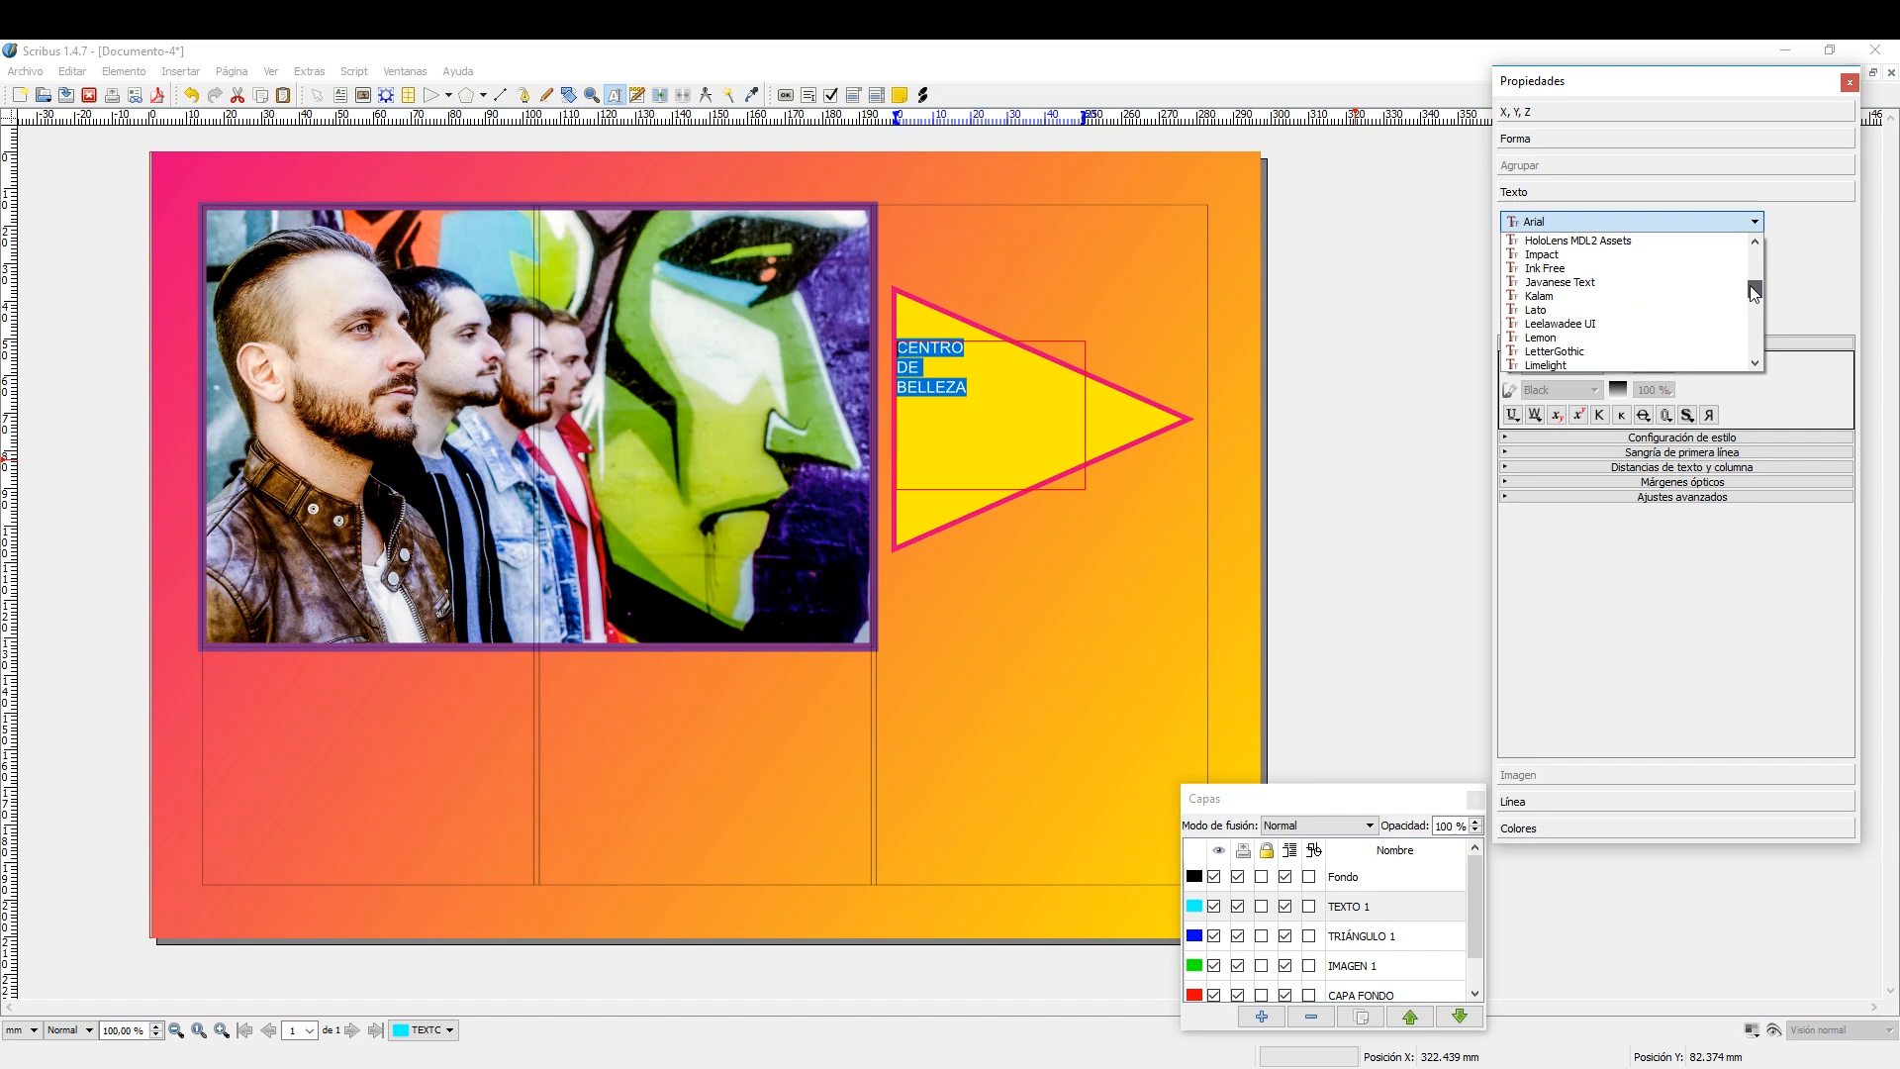
click(1687, 257)
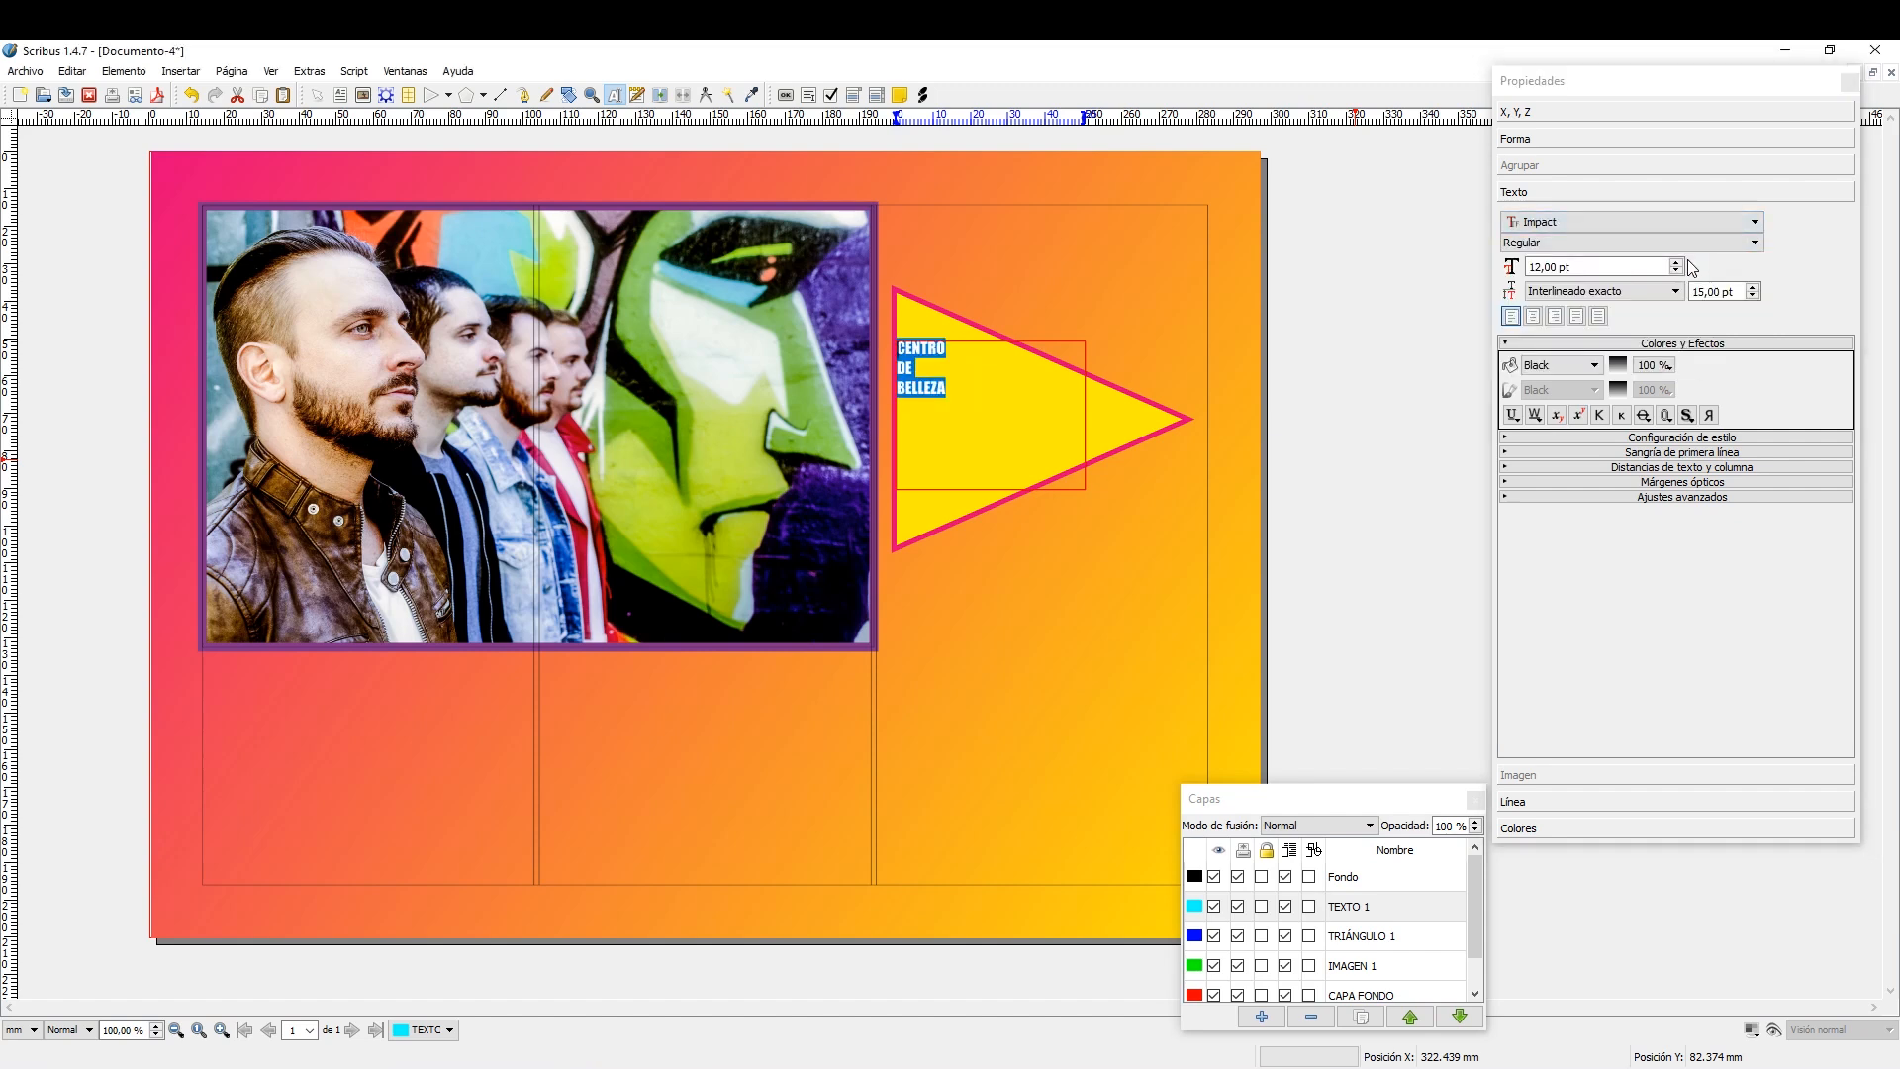
Set the fill colour of the CENTRO DE BELLEZA text to White.
click(1595, 368)
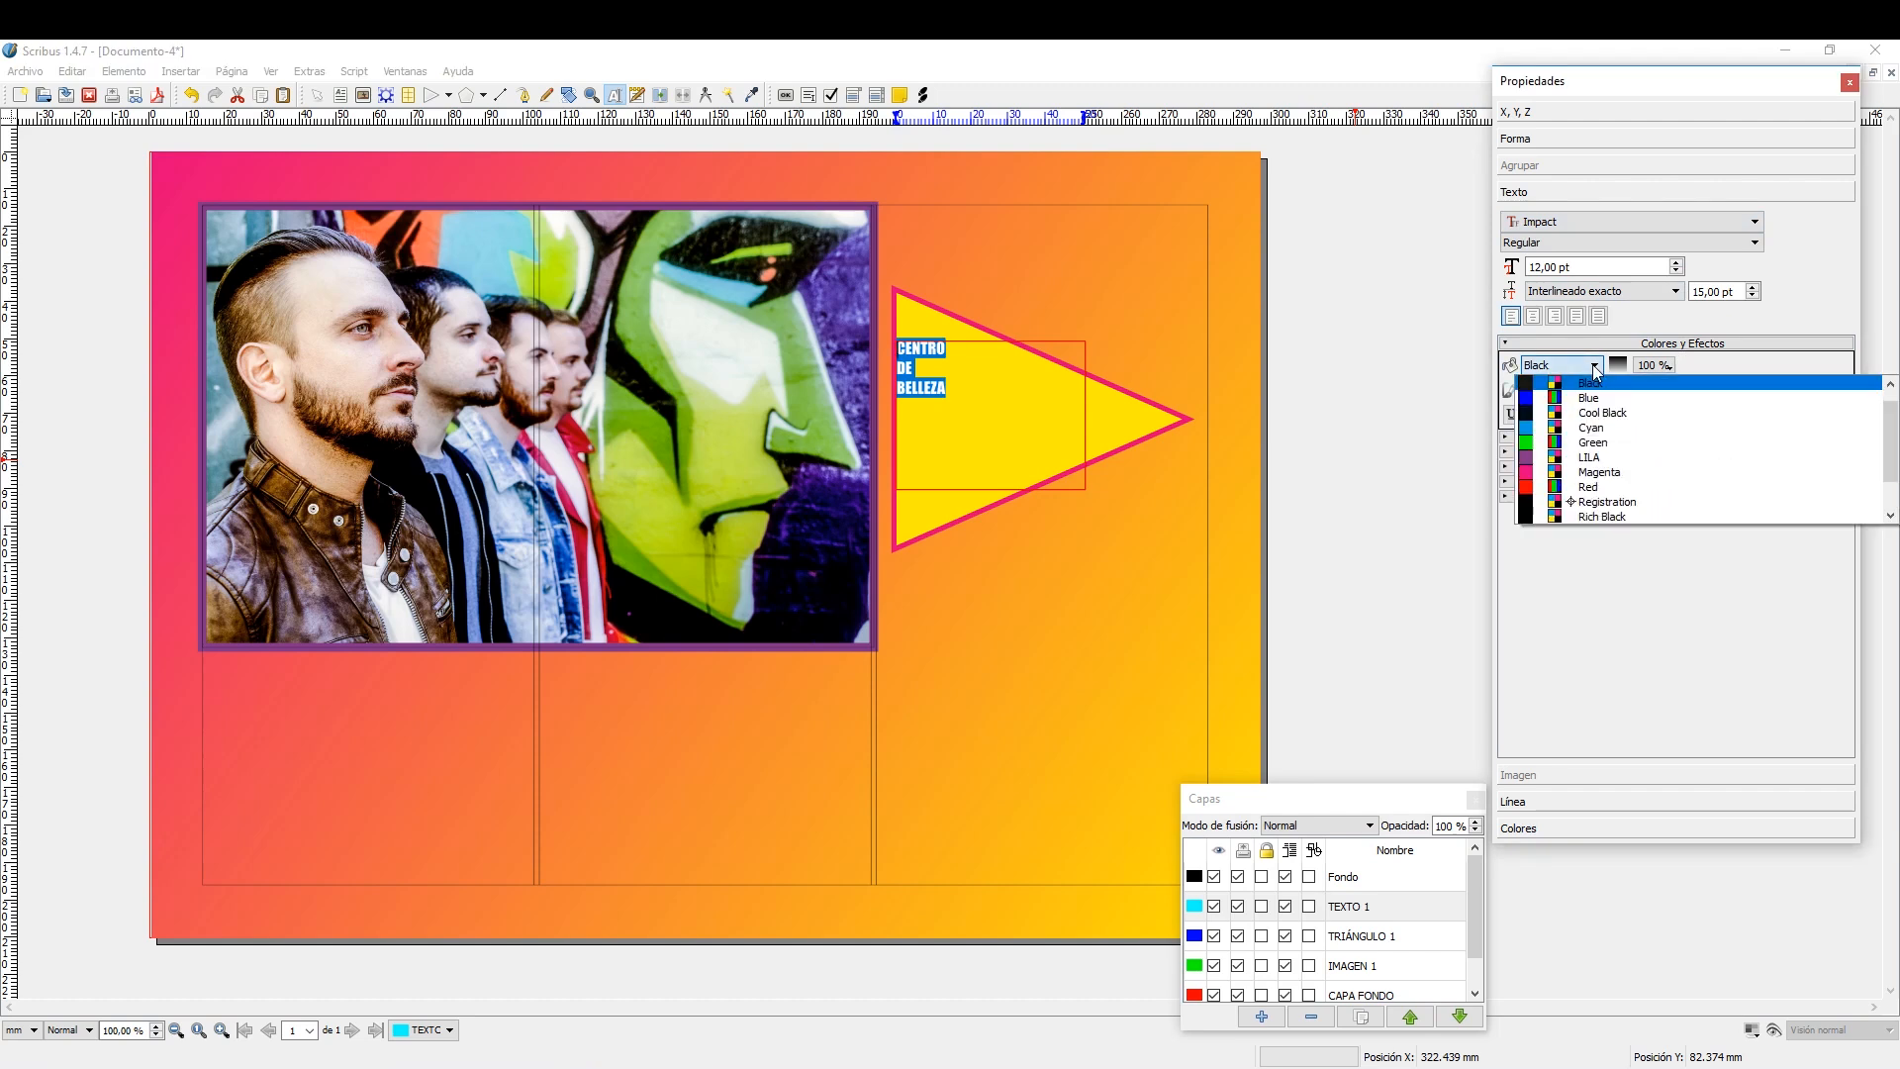
scroll(1607, 417, up, 1)
scroll(1603, 466, down, 3)
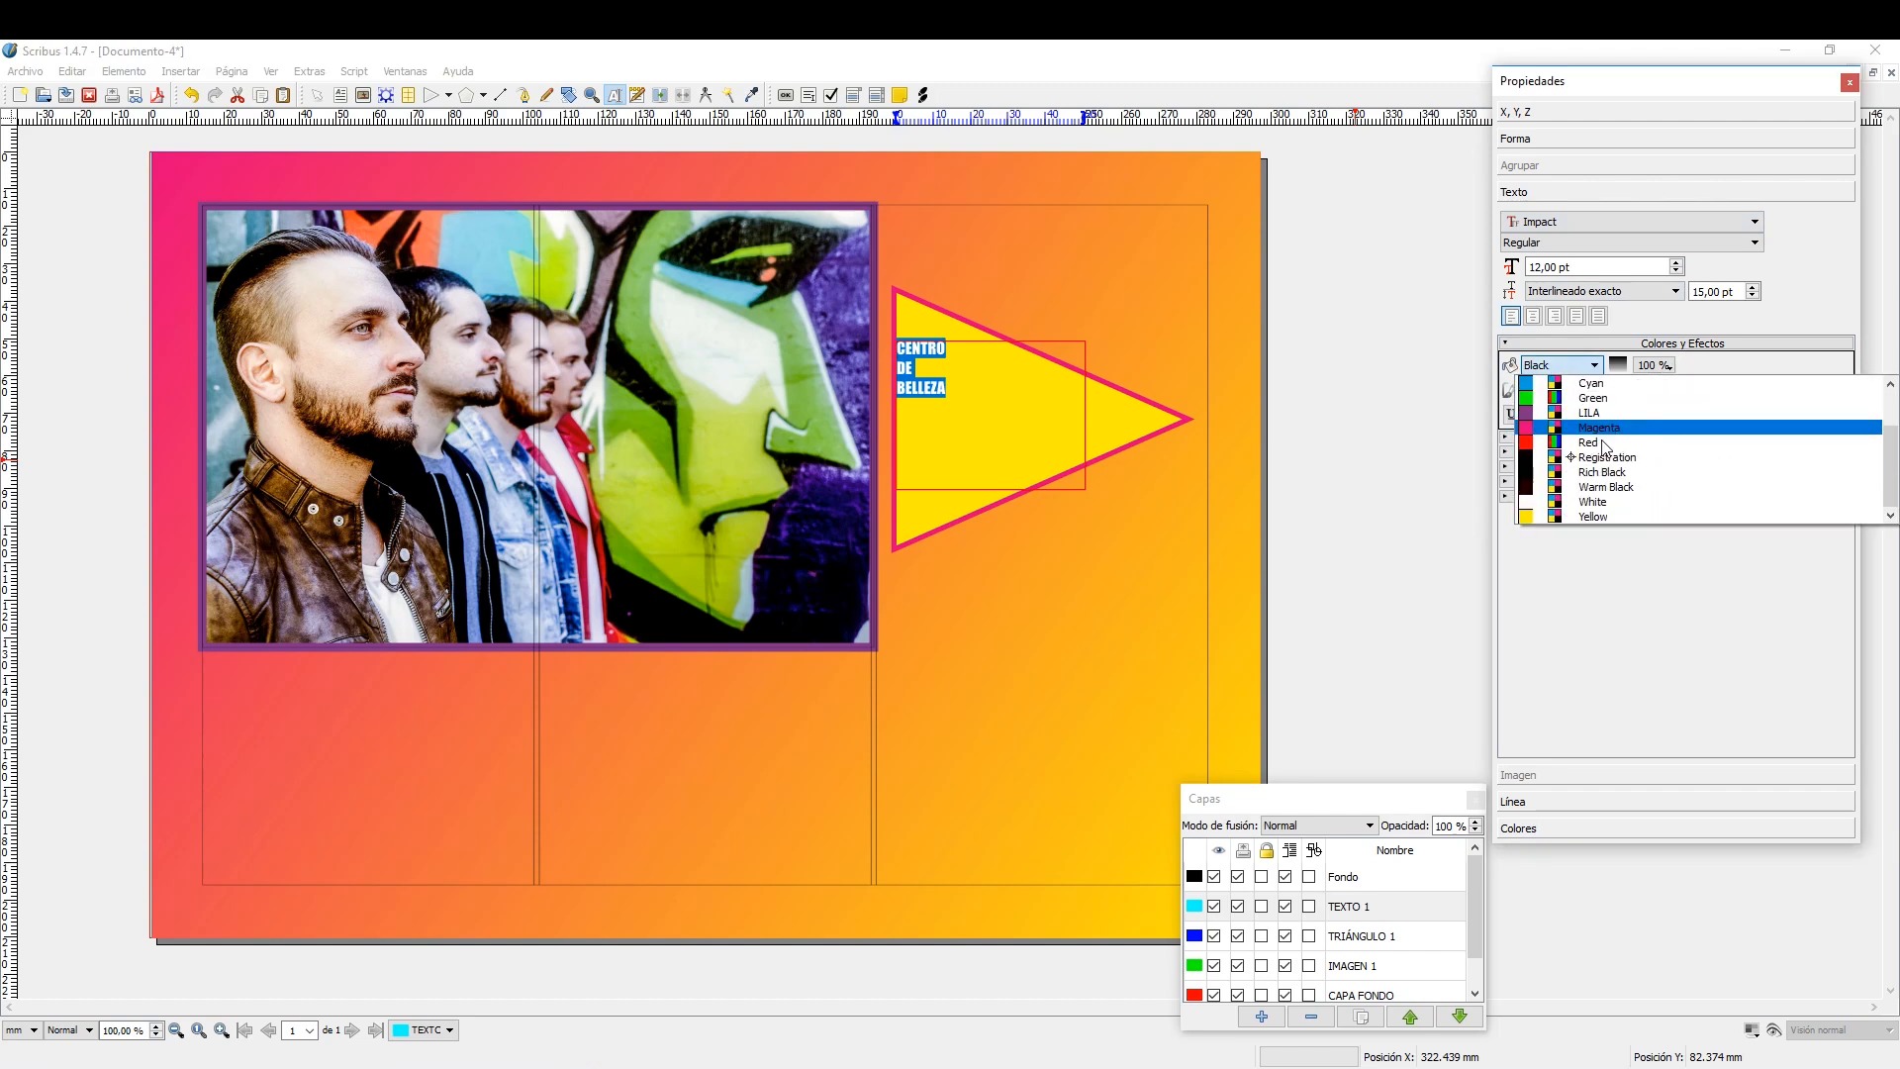
click(1594, 509)
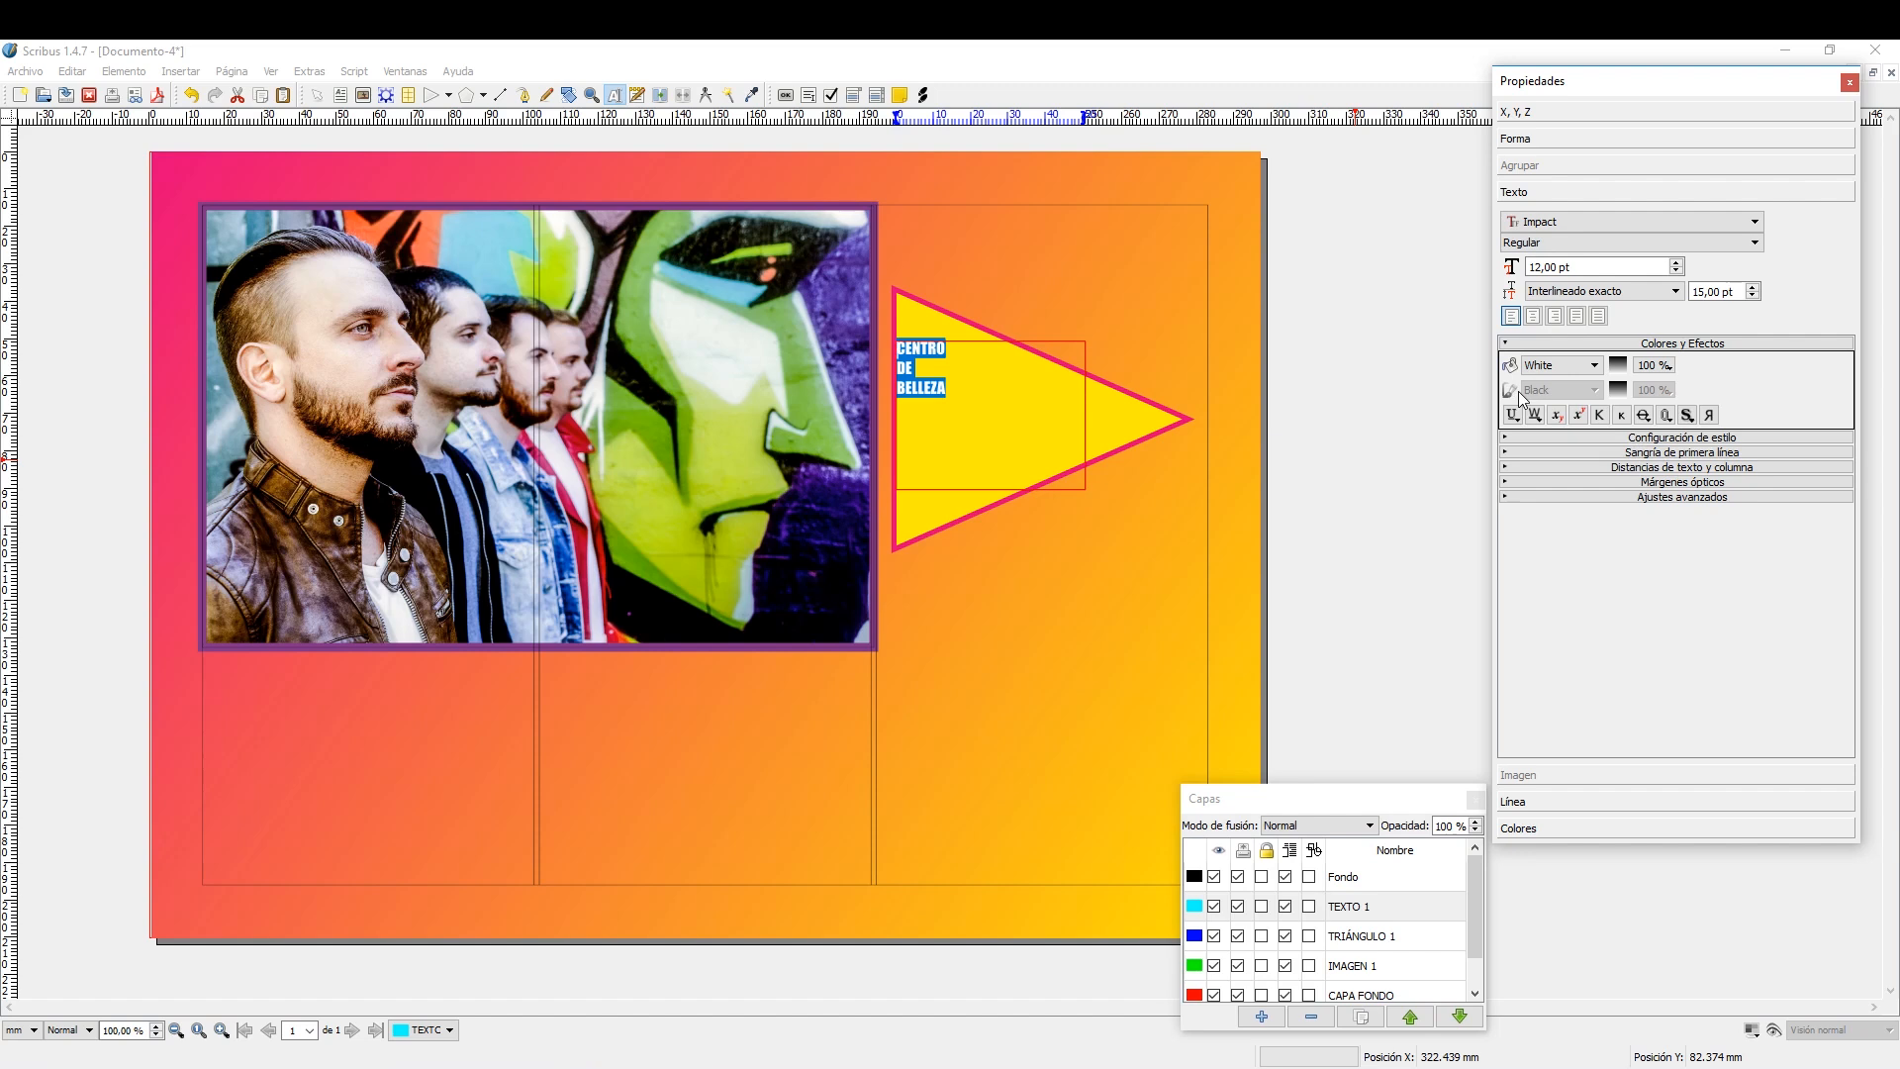
Set the CENTRO DE BELLEZA text to 24 pt with an exact line spacing of 42 pt.
click(1676, 262)
click(1676, 262)
scroll(1676, 265, up, 10)
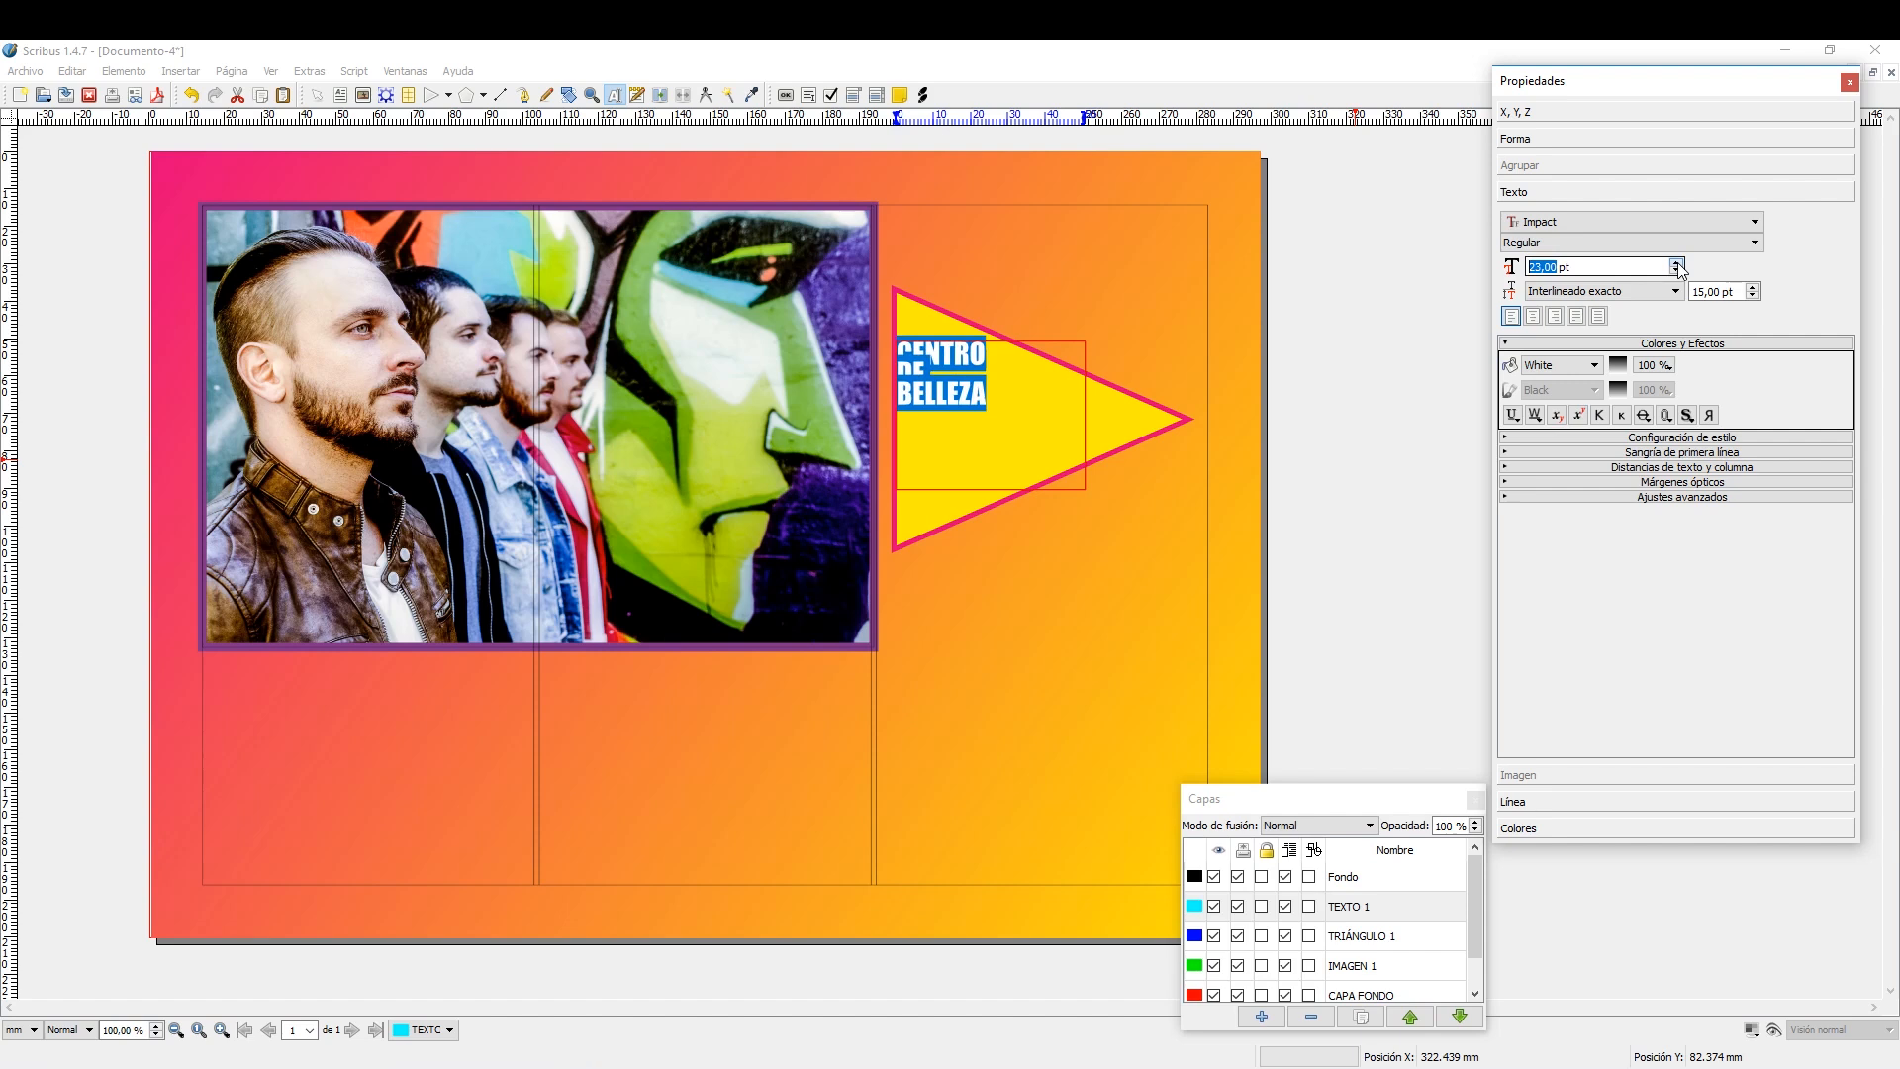
scroll(1753, 292, up, 5)
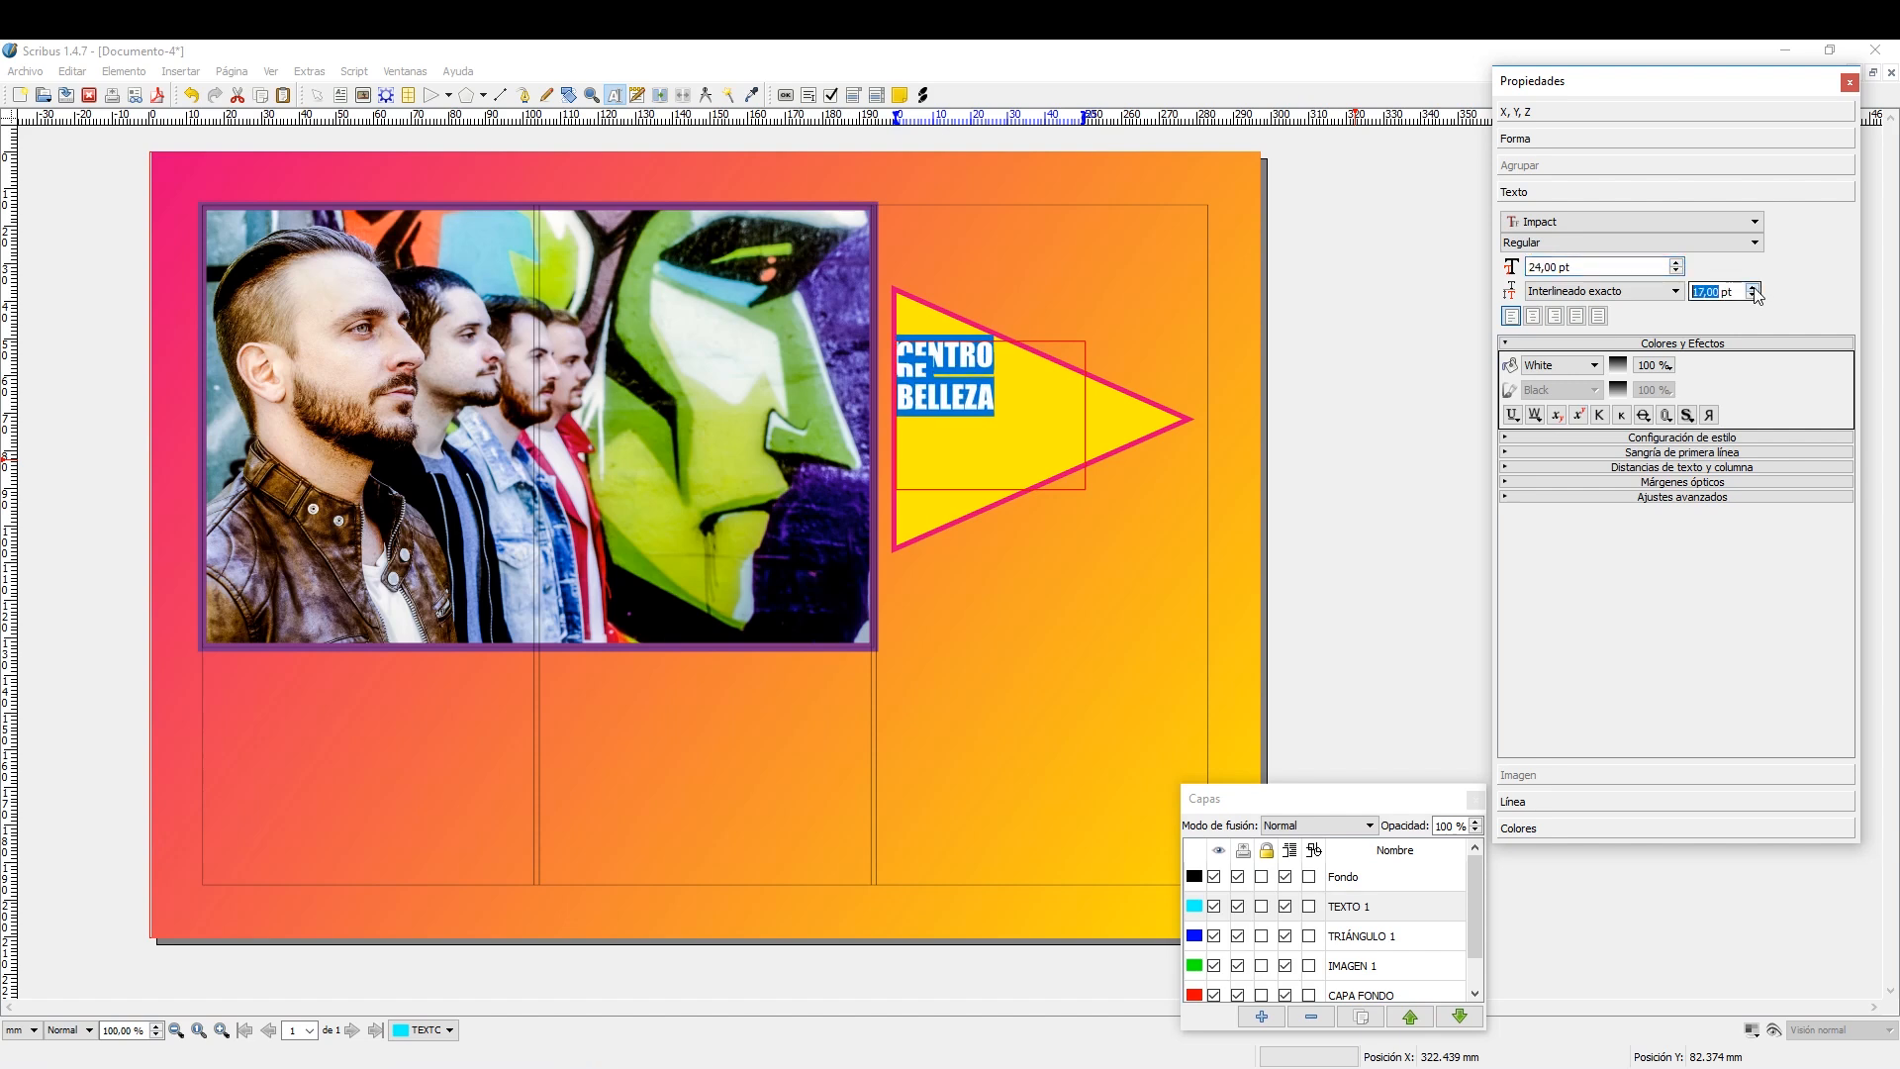
scroll(1753, 292, up, 13)
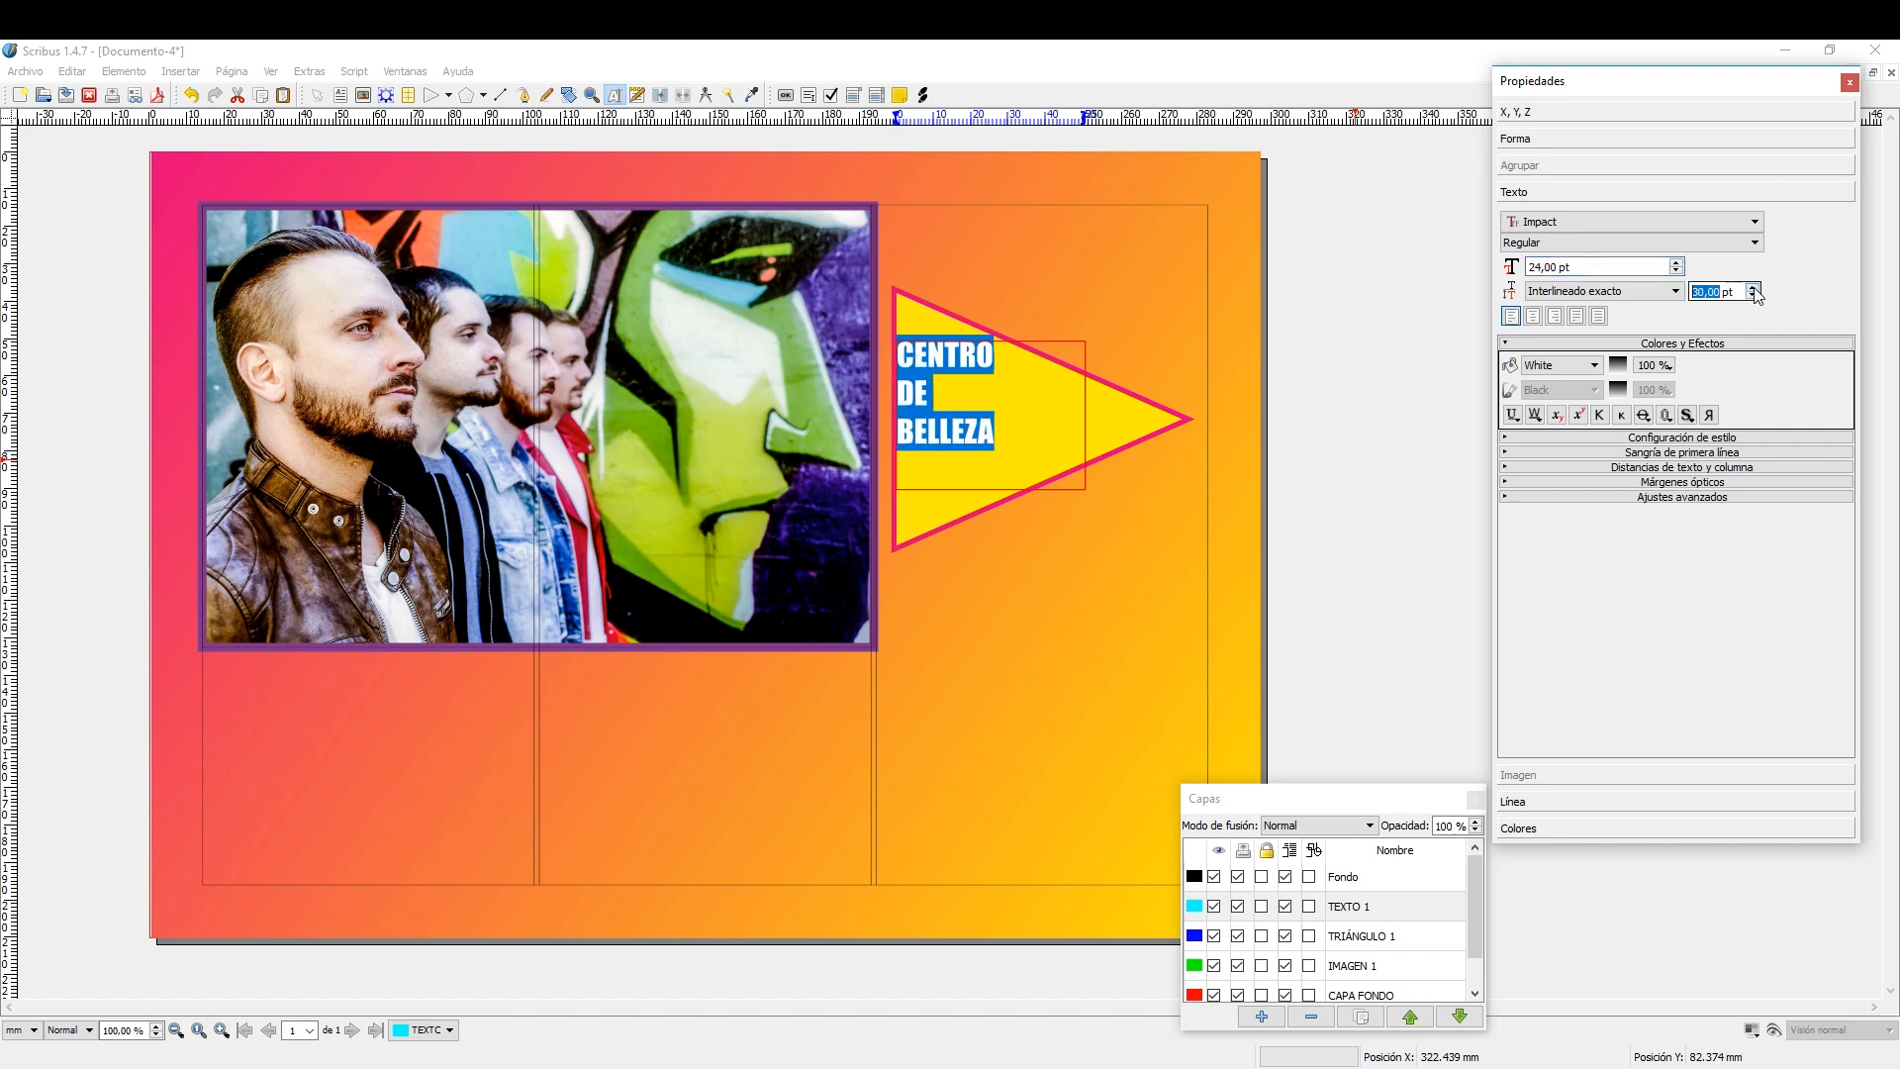
scroll(1755, 294, up, 9)
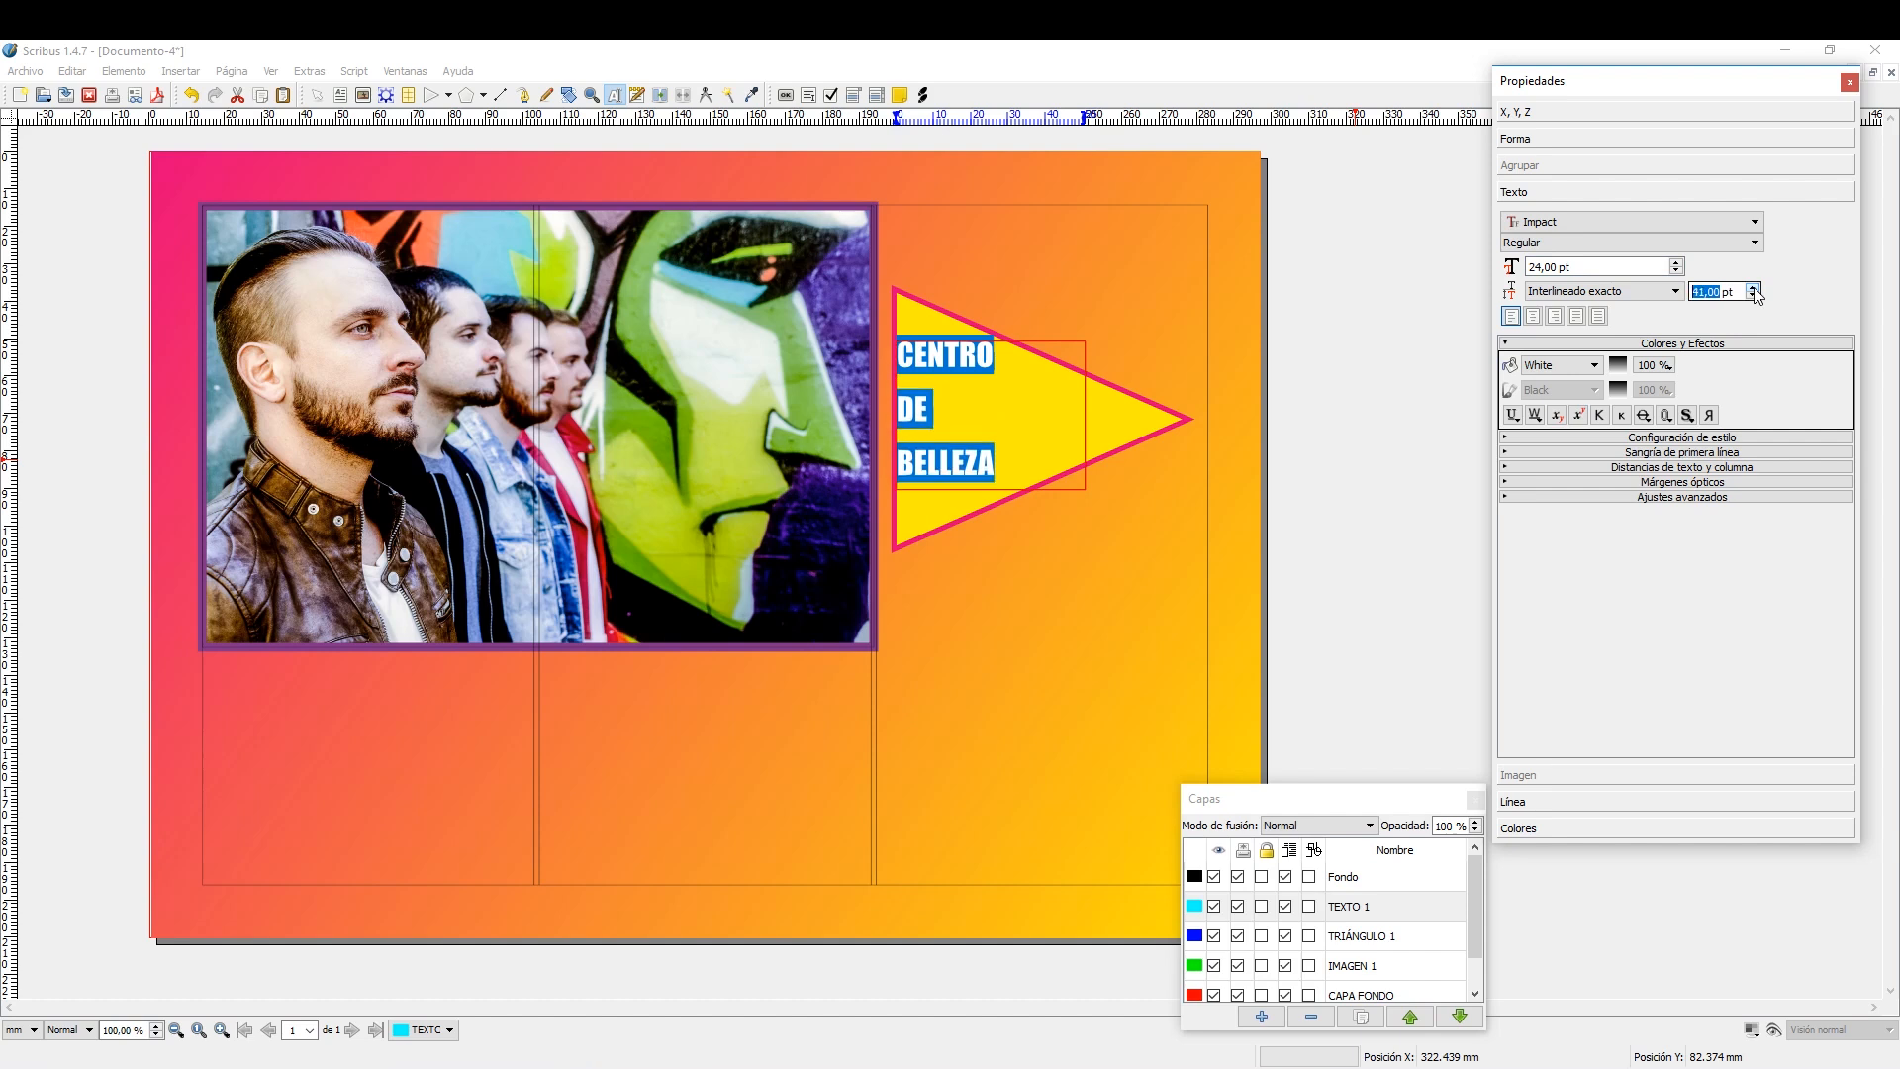
Move the text frame slightly down within the triangle and scale the width of all its characters to 121 %.
click(316, 97)
drag(950, 359, 951, 367)
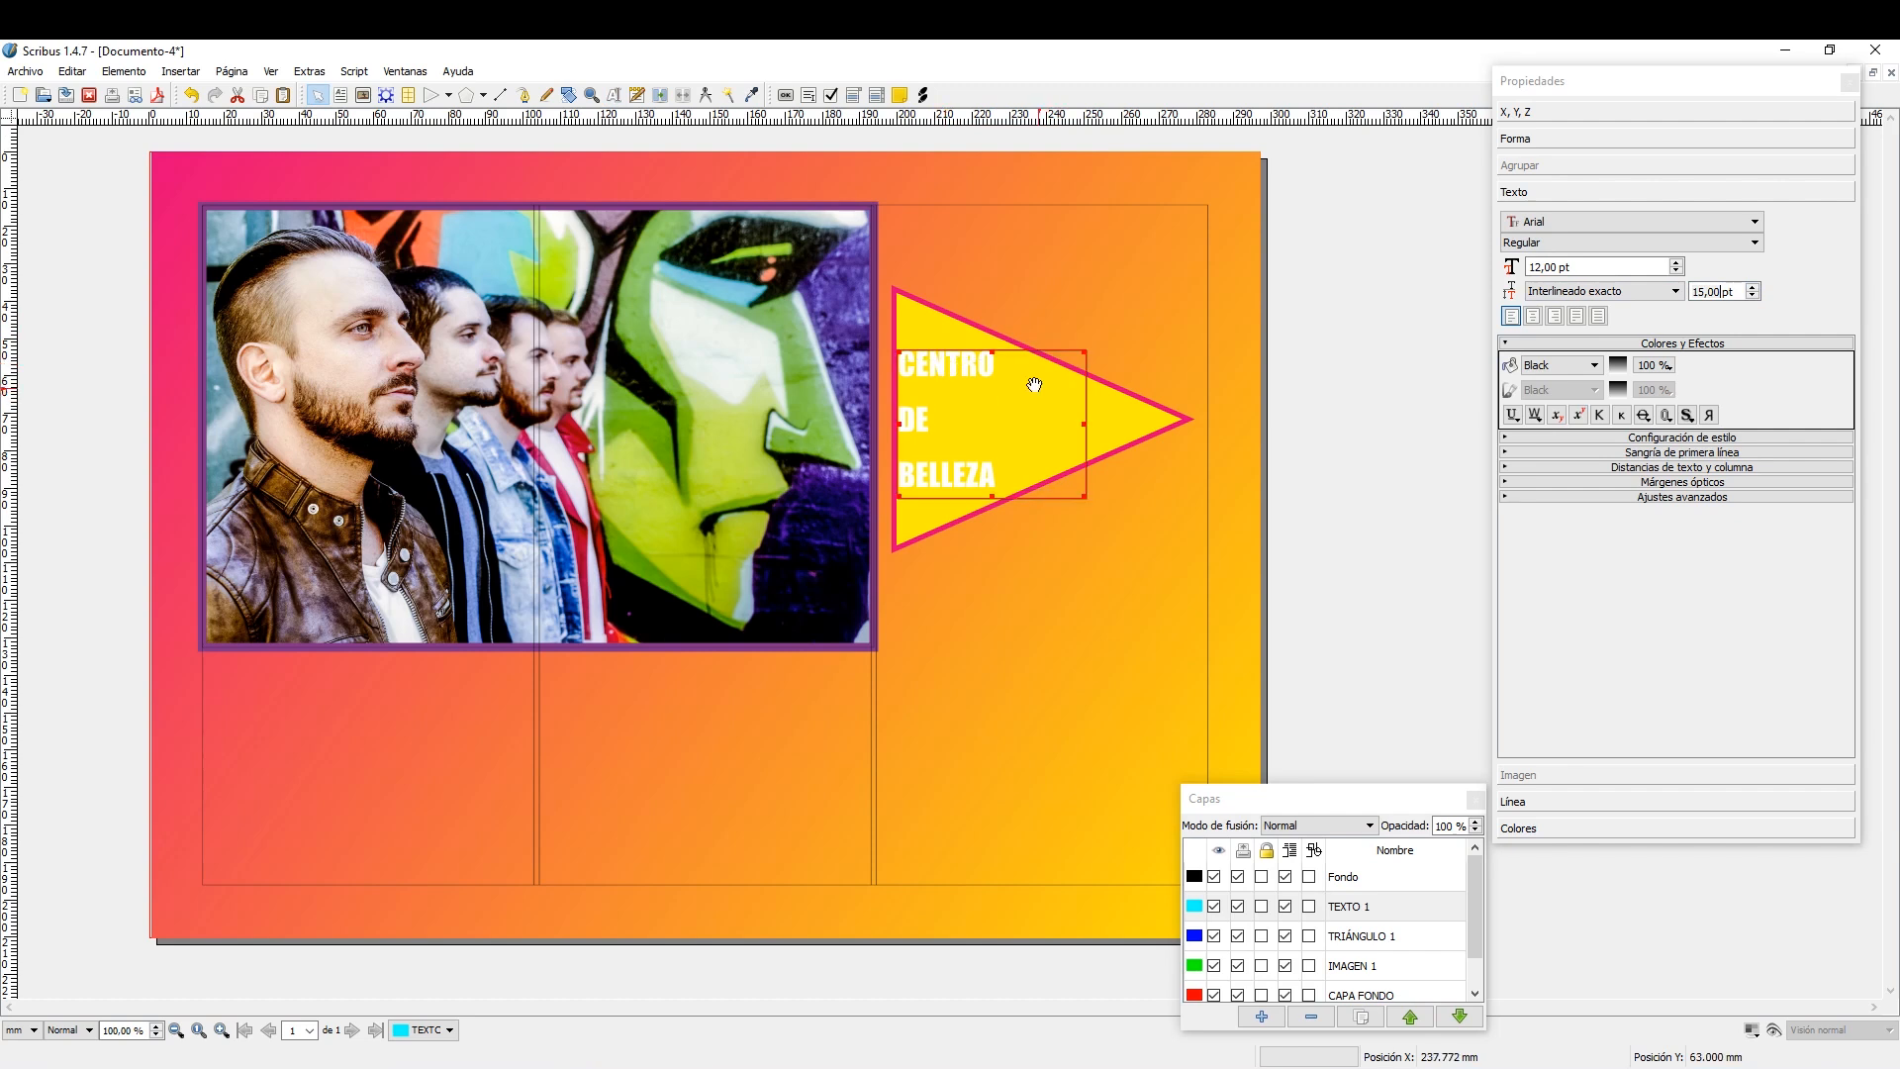
double_click(973, 372)
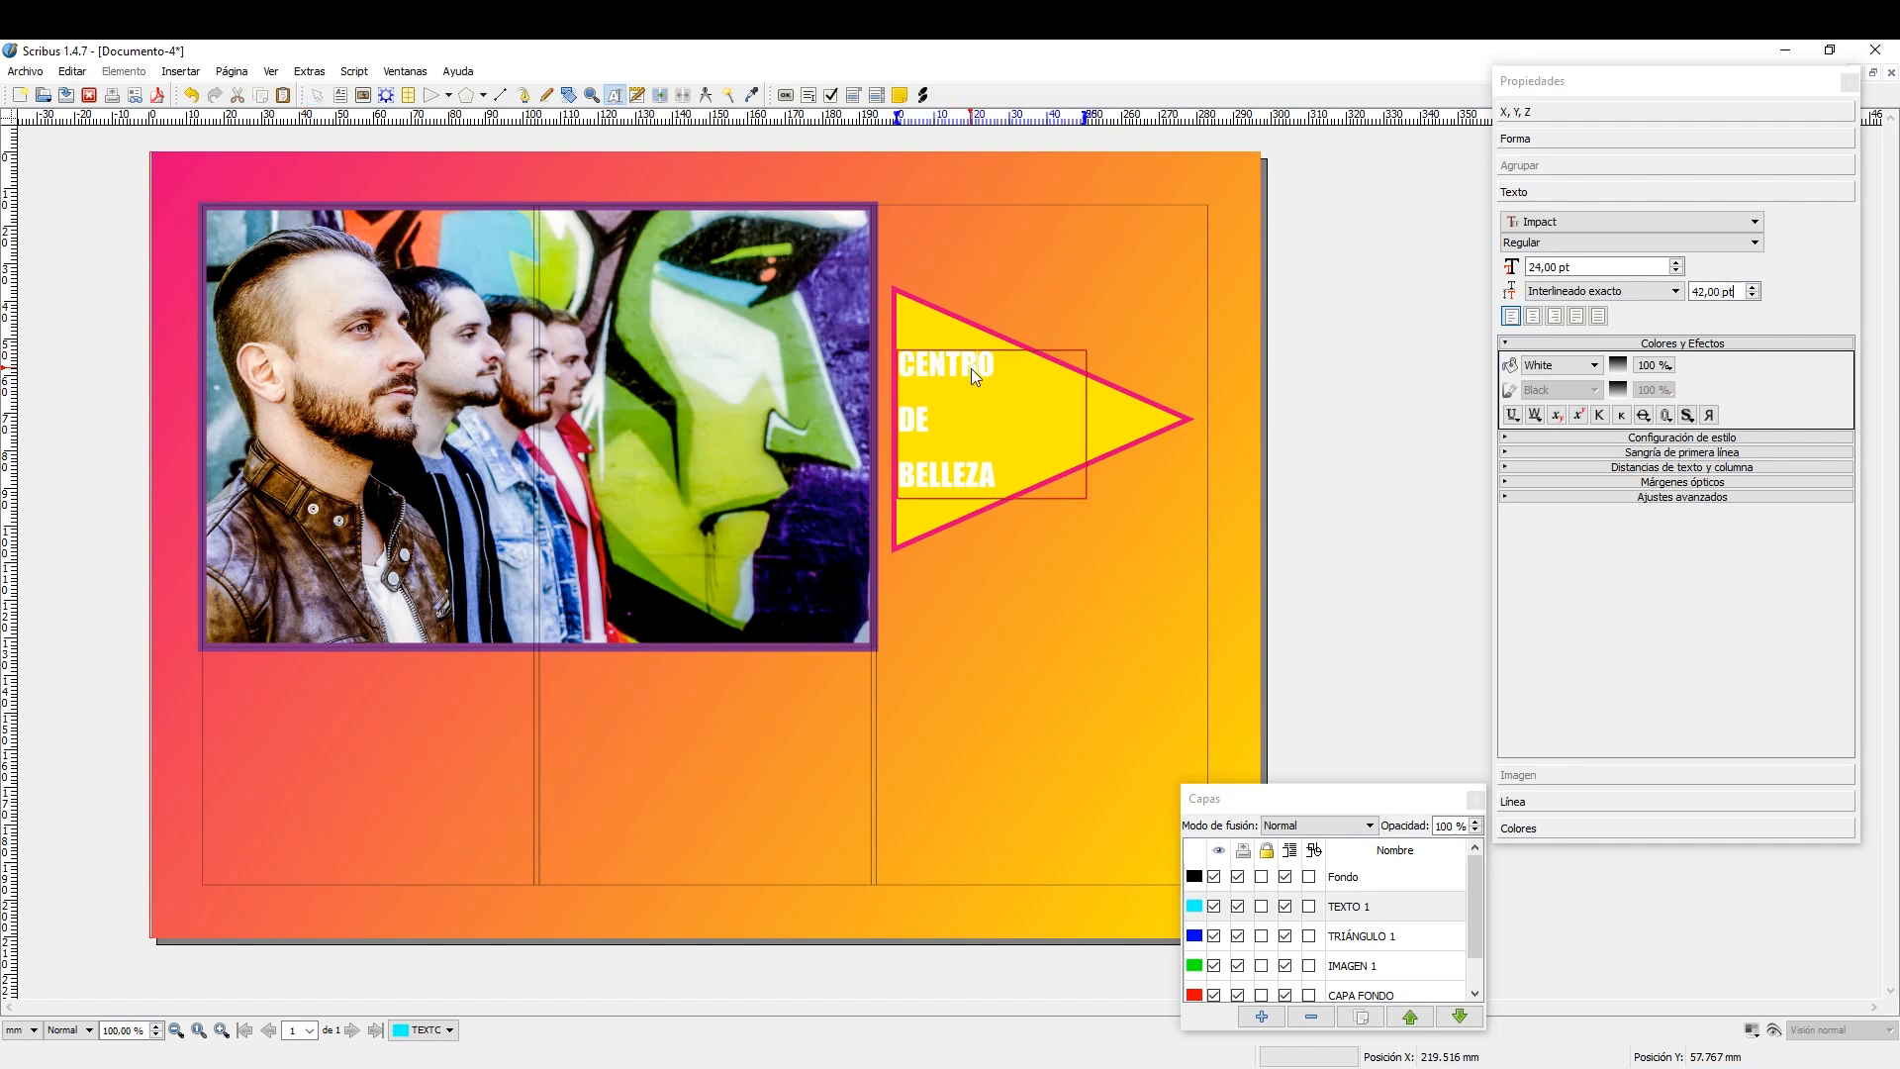
drag(901, 368, 997, 476)
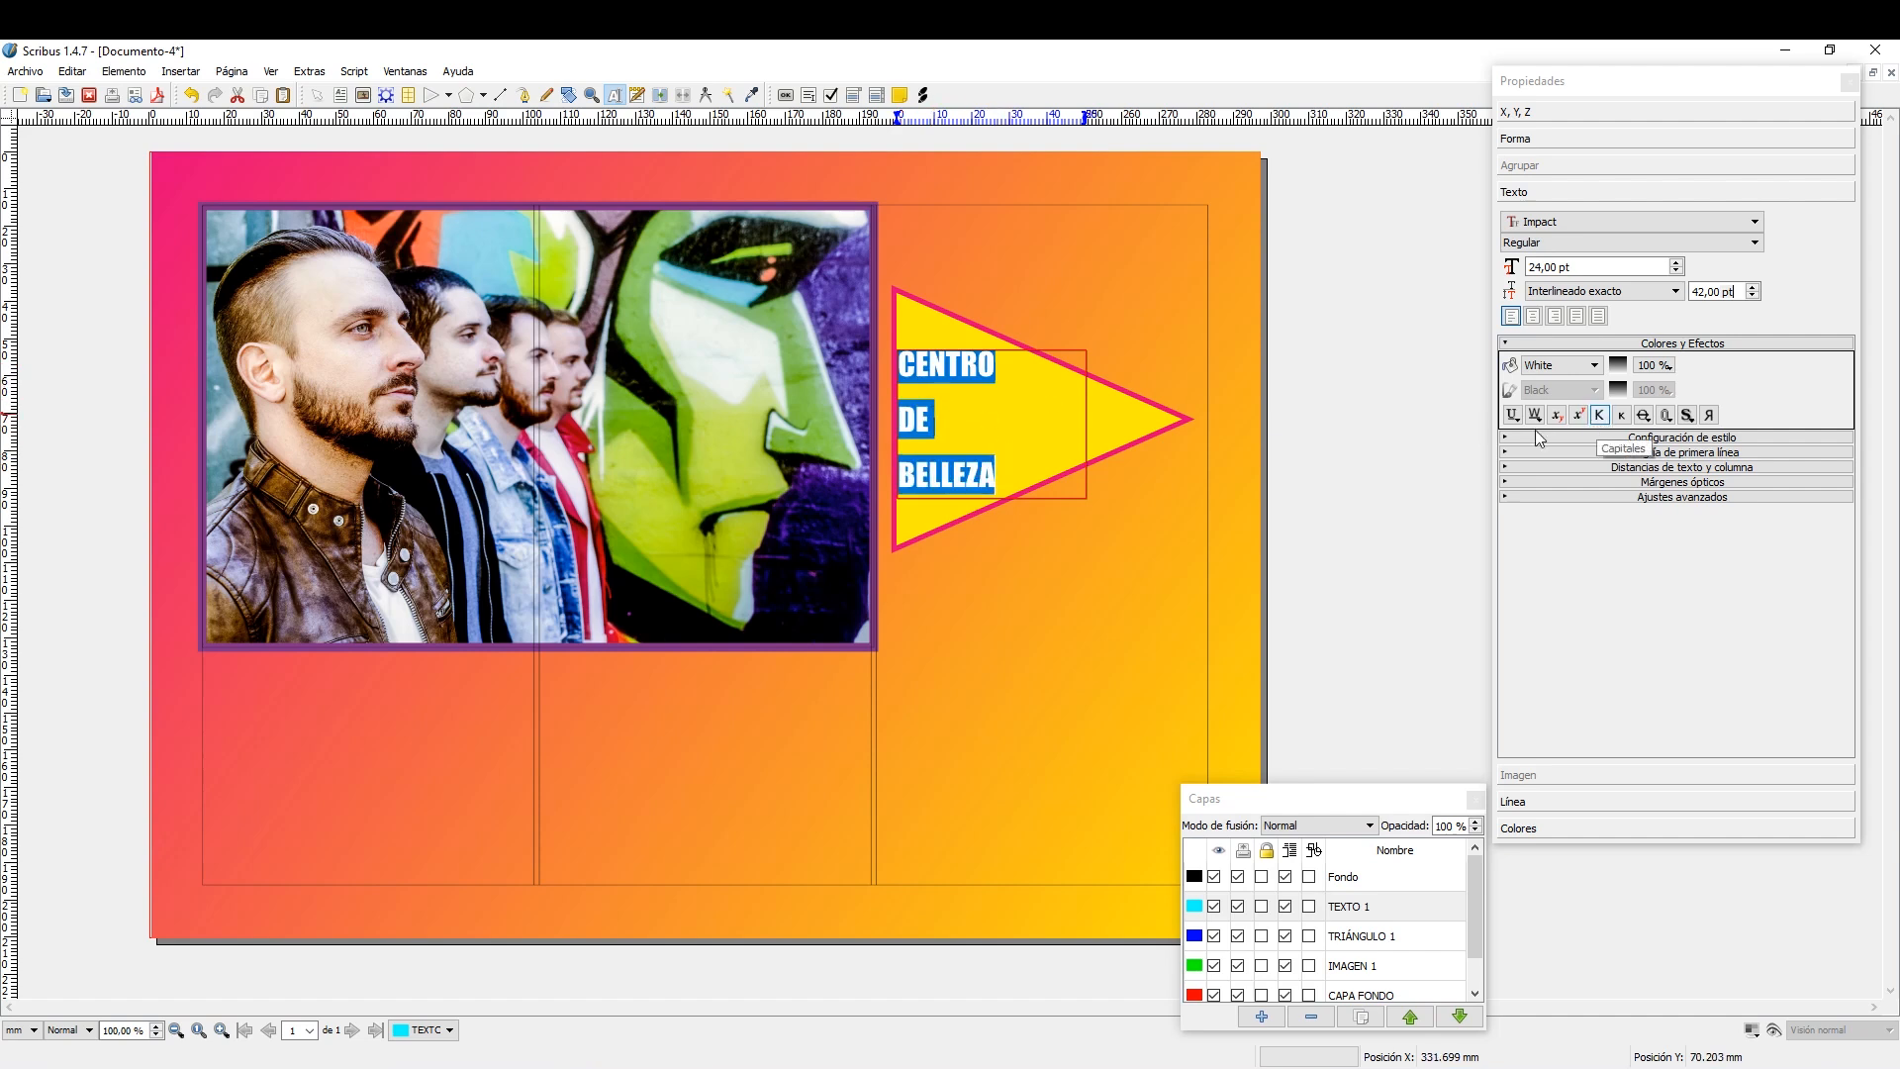
click(1688, 501)
click(1595, 539)
click(1593, 540)
click(1593, 538)
click(1593, 538)
click(1593, 539)
click(1593, 540)
click(1593, 539)
click(1593, 539)
click(1593, 539)
click(1594, 539)
click(1593, 540)
click(1594, 539)
click(1593, 539)
click(1593, 540)
click(1593, 539)
click(1593, 539)
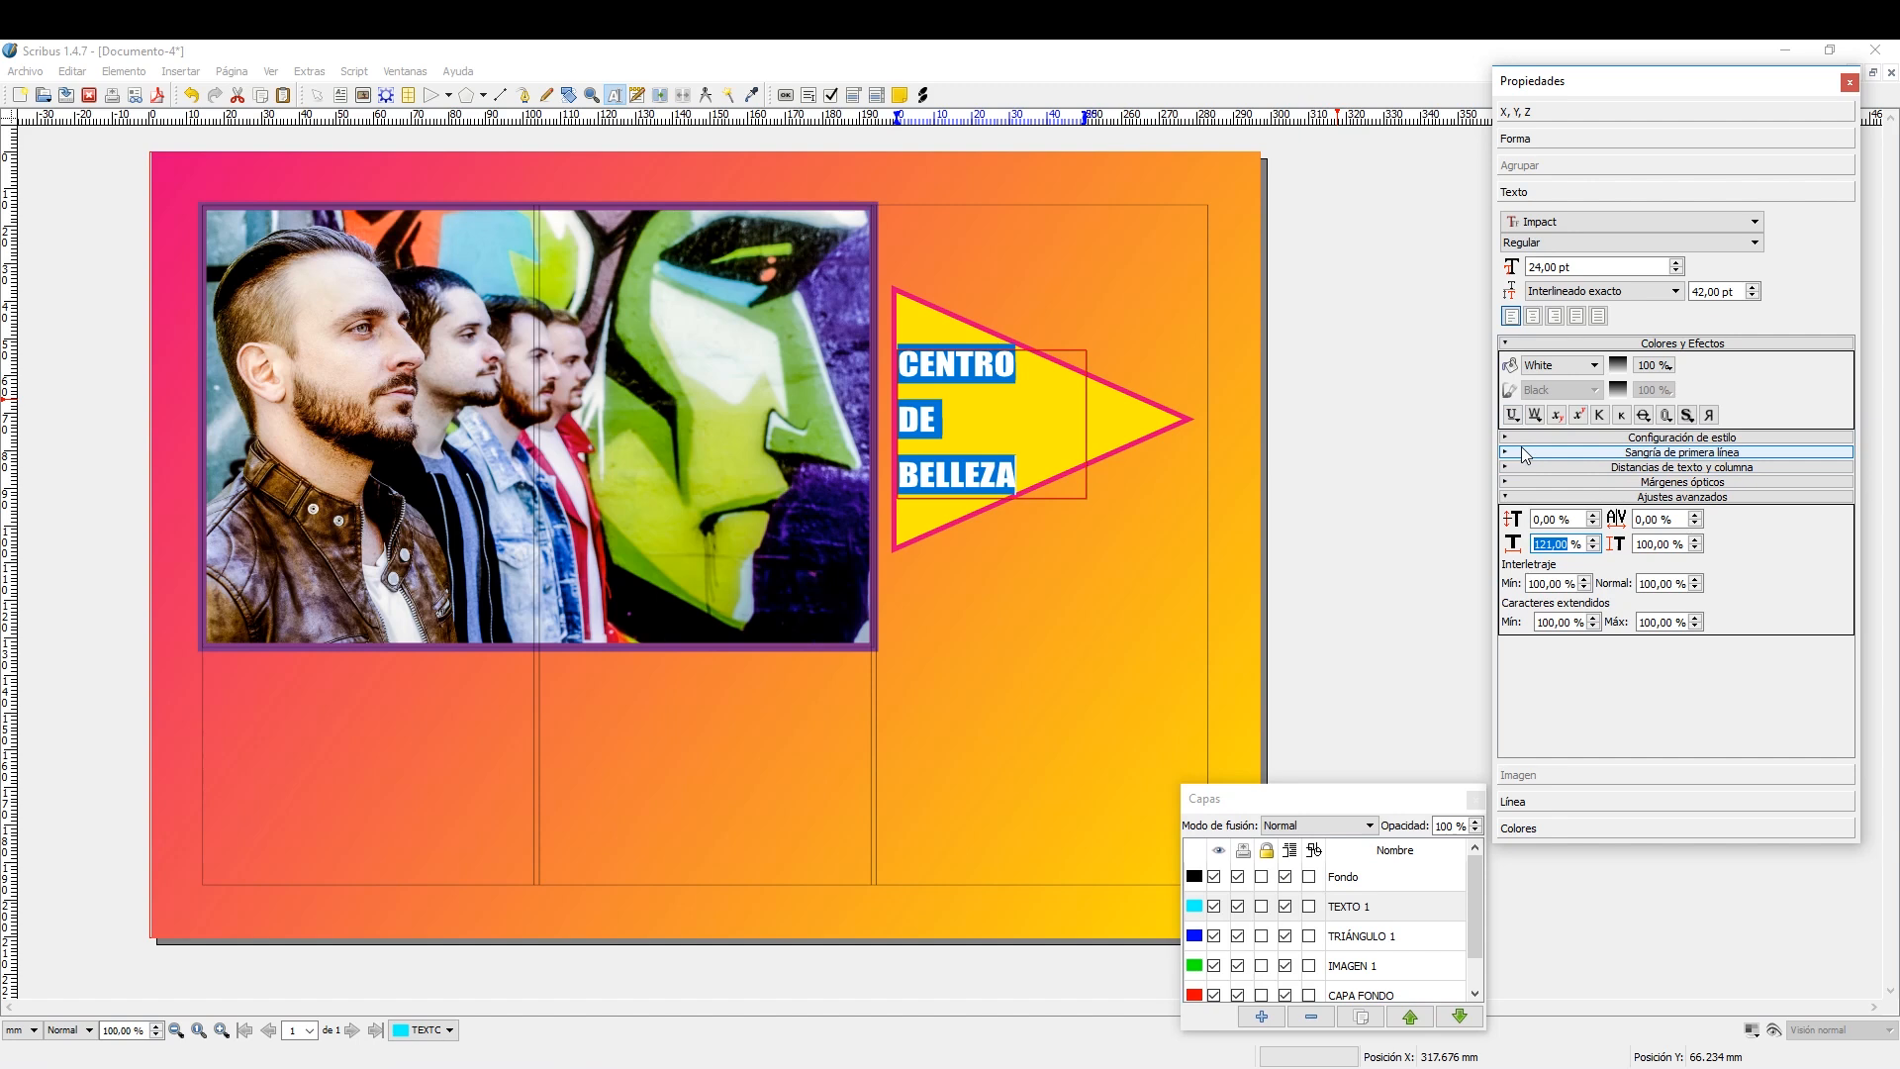
Set the fill colour of the CENTRO DE BELLEZA text to Magenta and finish editing the text.
click(1595, 368)
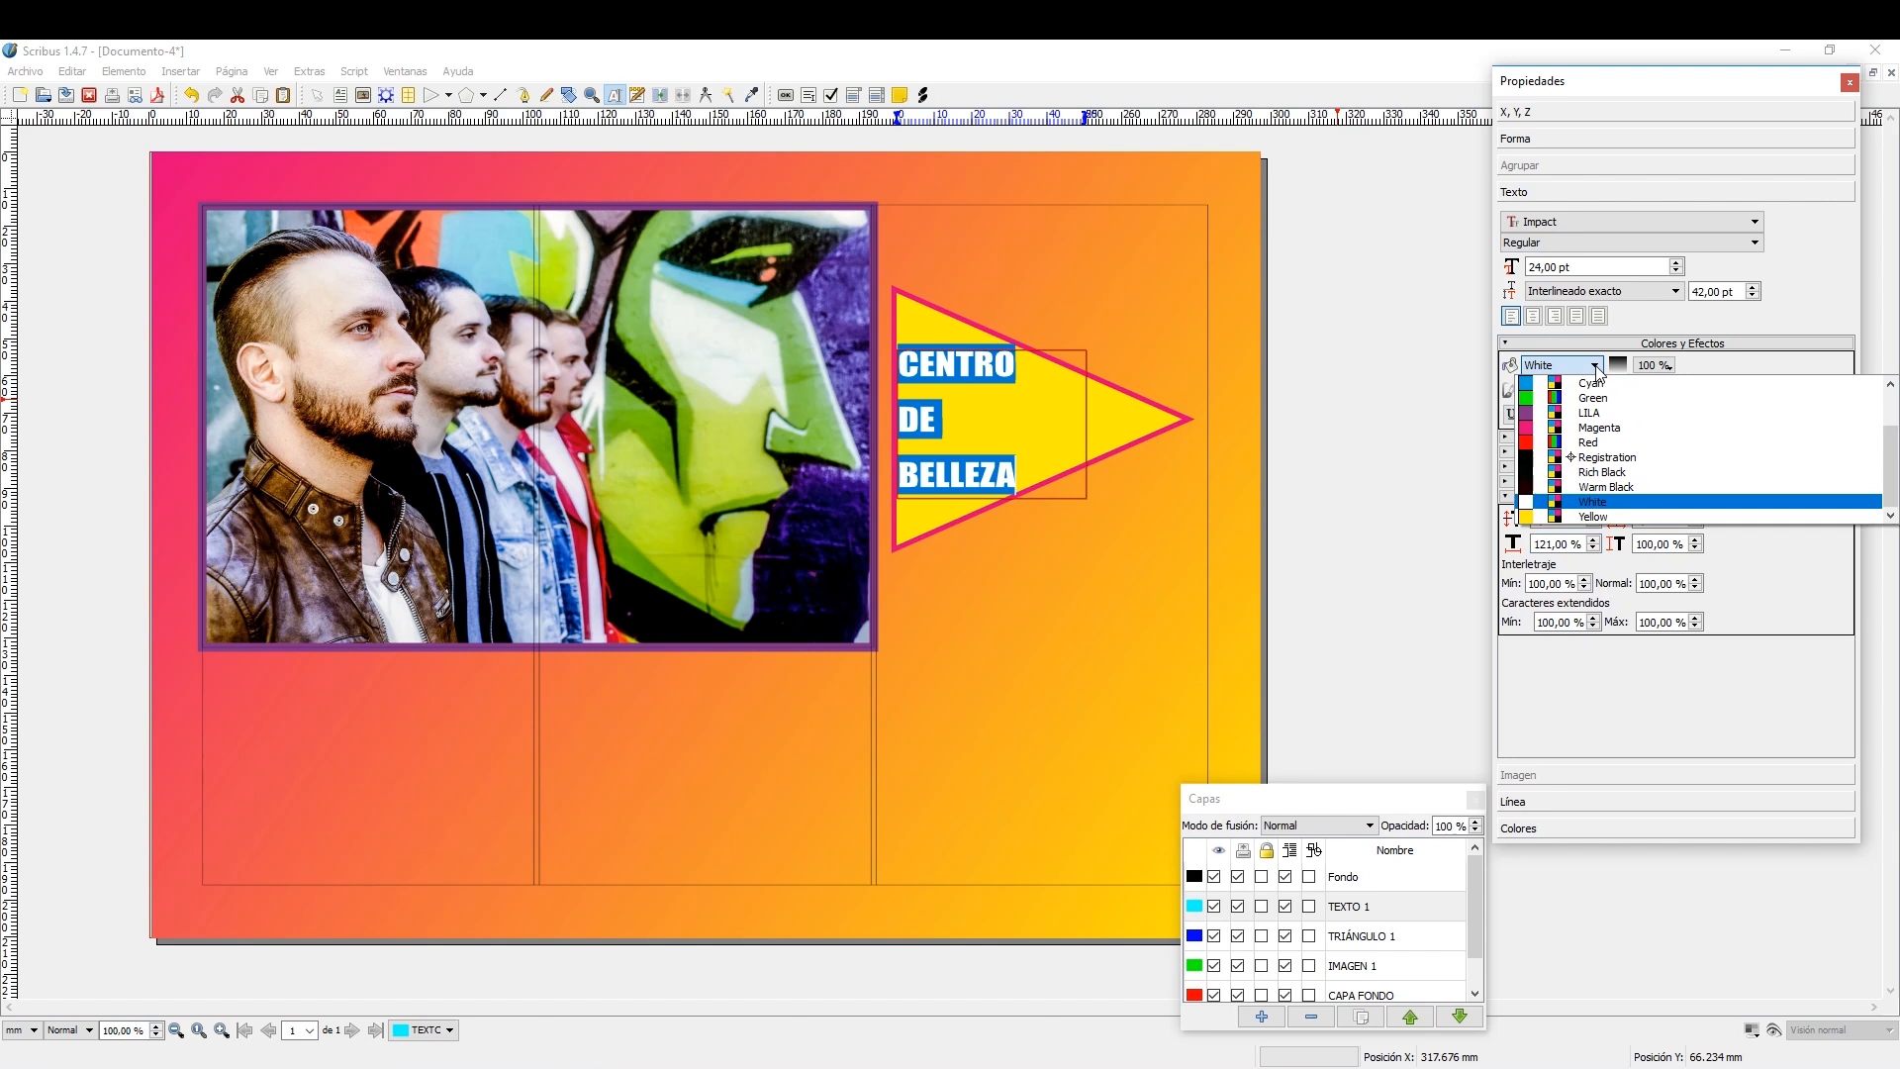
scroll(1603, 415, up, 1)
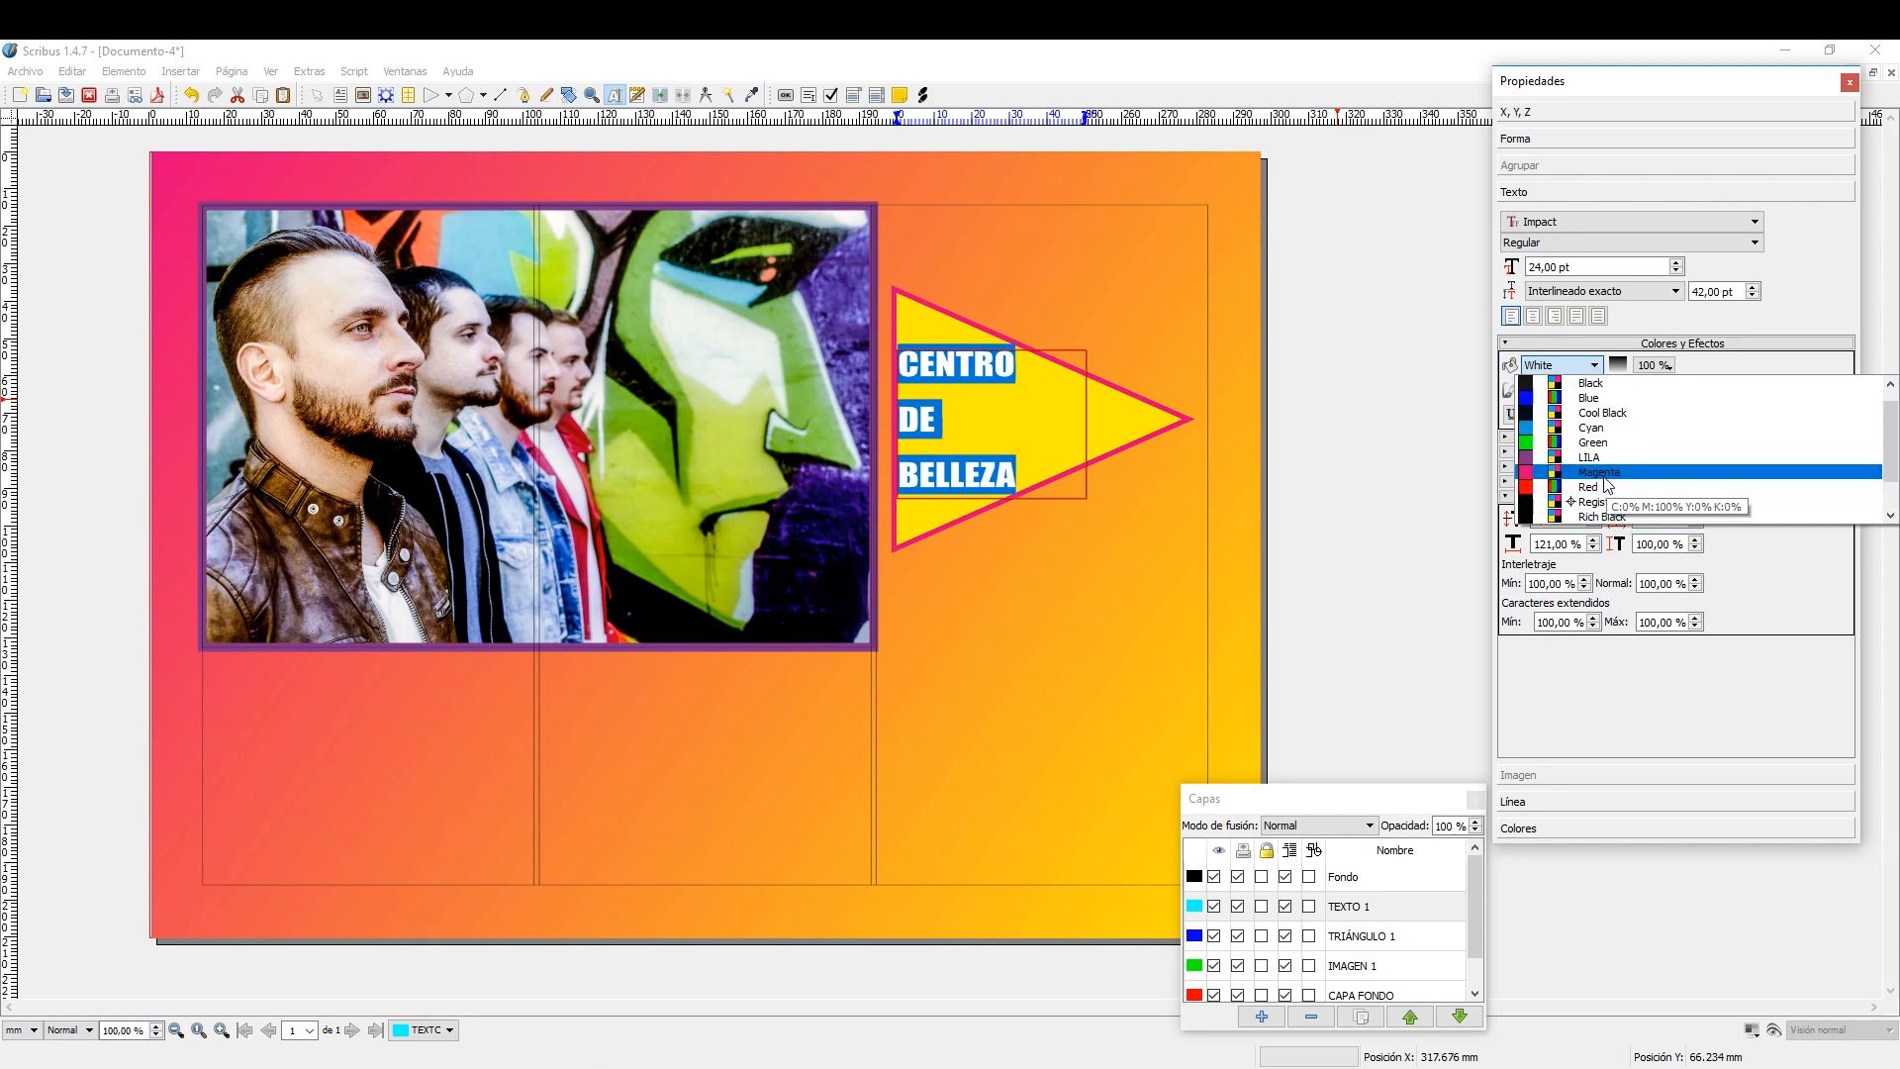
click(1603, 472)
key(Escape)
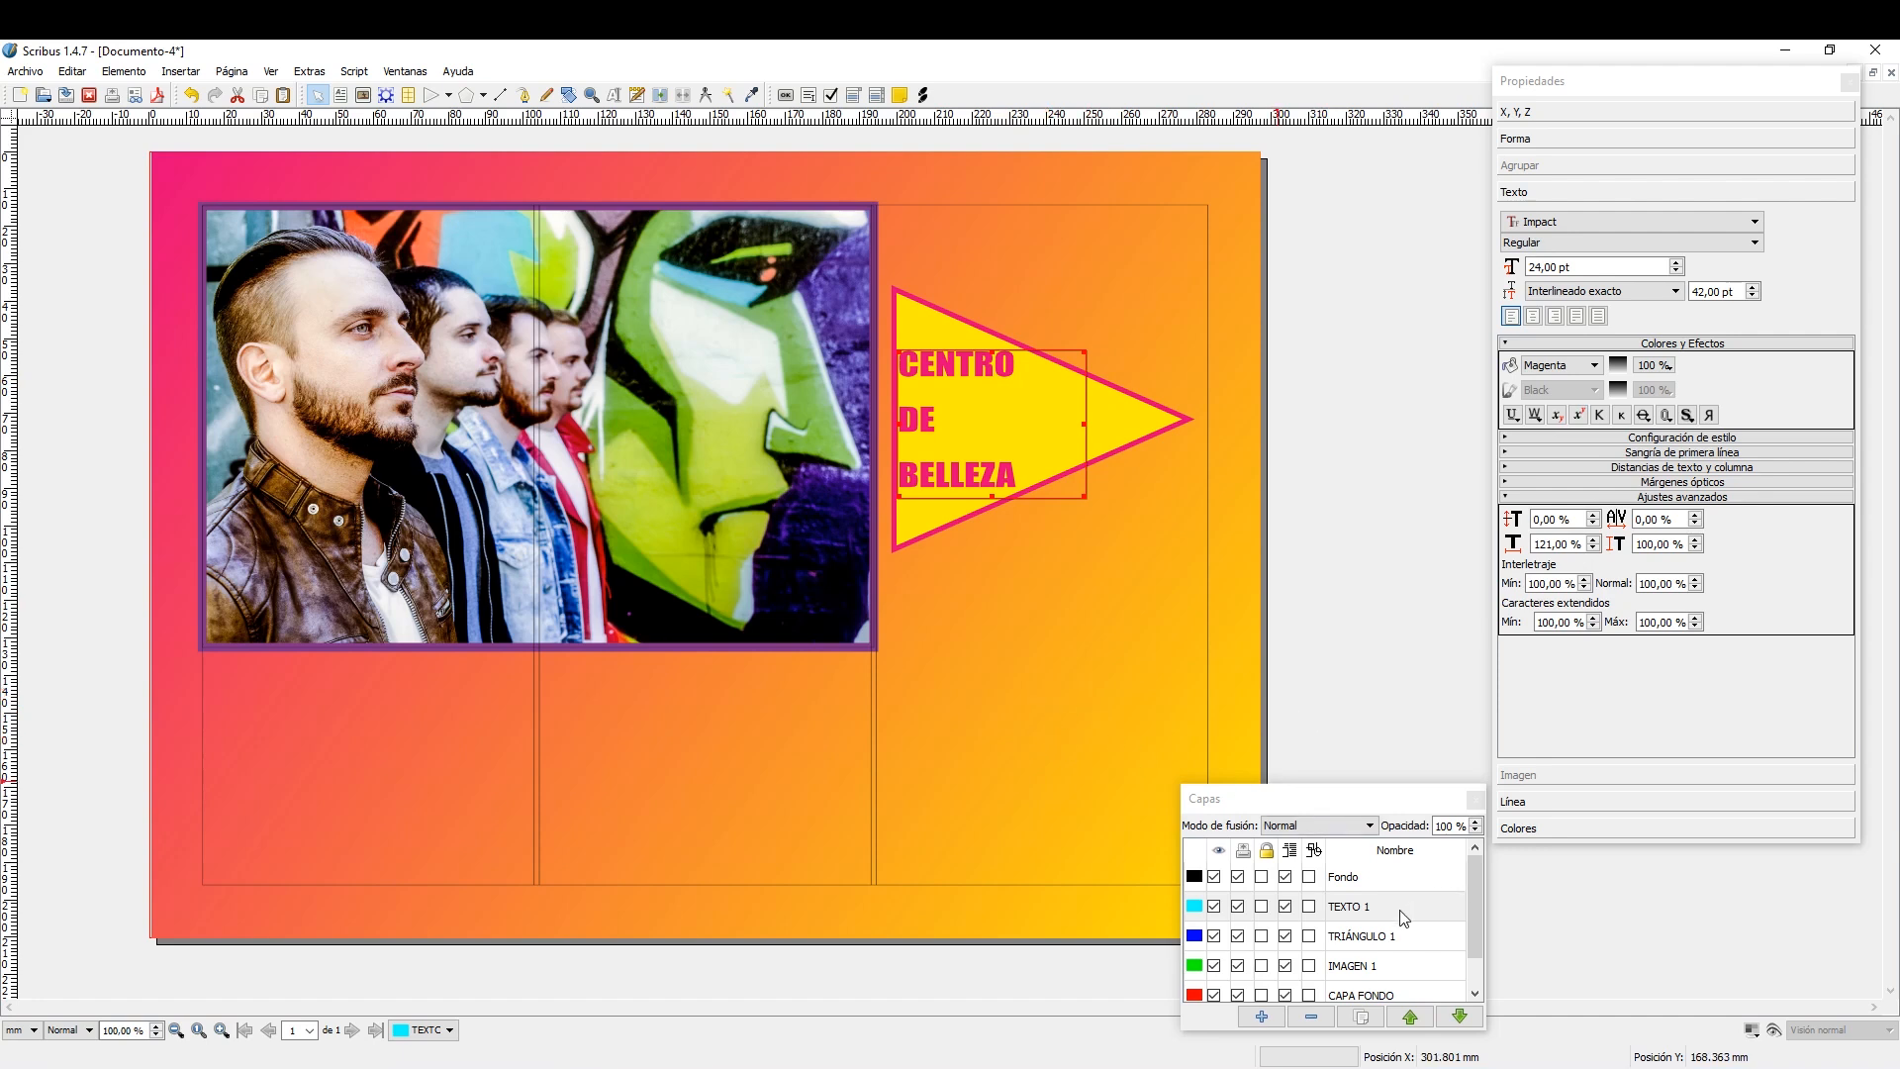
Add a layer named TRIÁNGULO 2 and place it between the Fondo and TEXTO 1 layers.
click(1262, 1016)
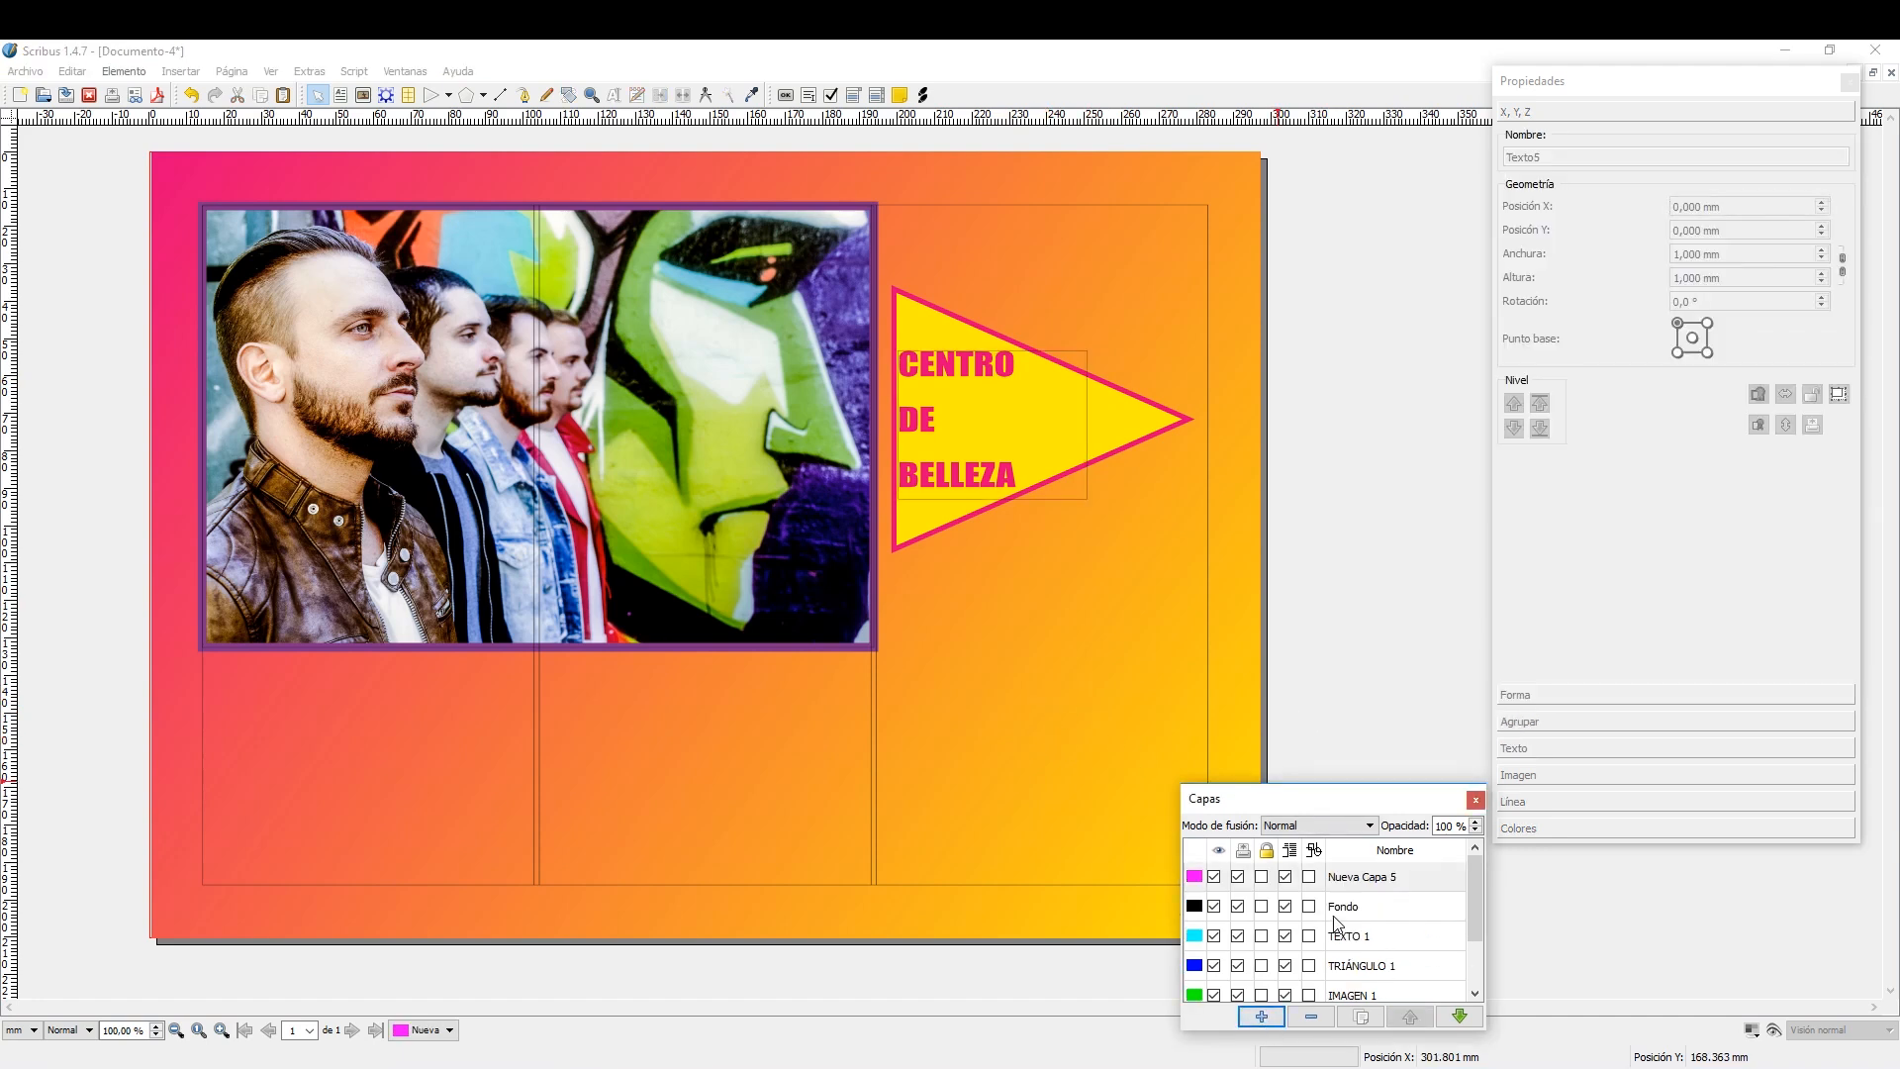
double_click(1386, 876)
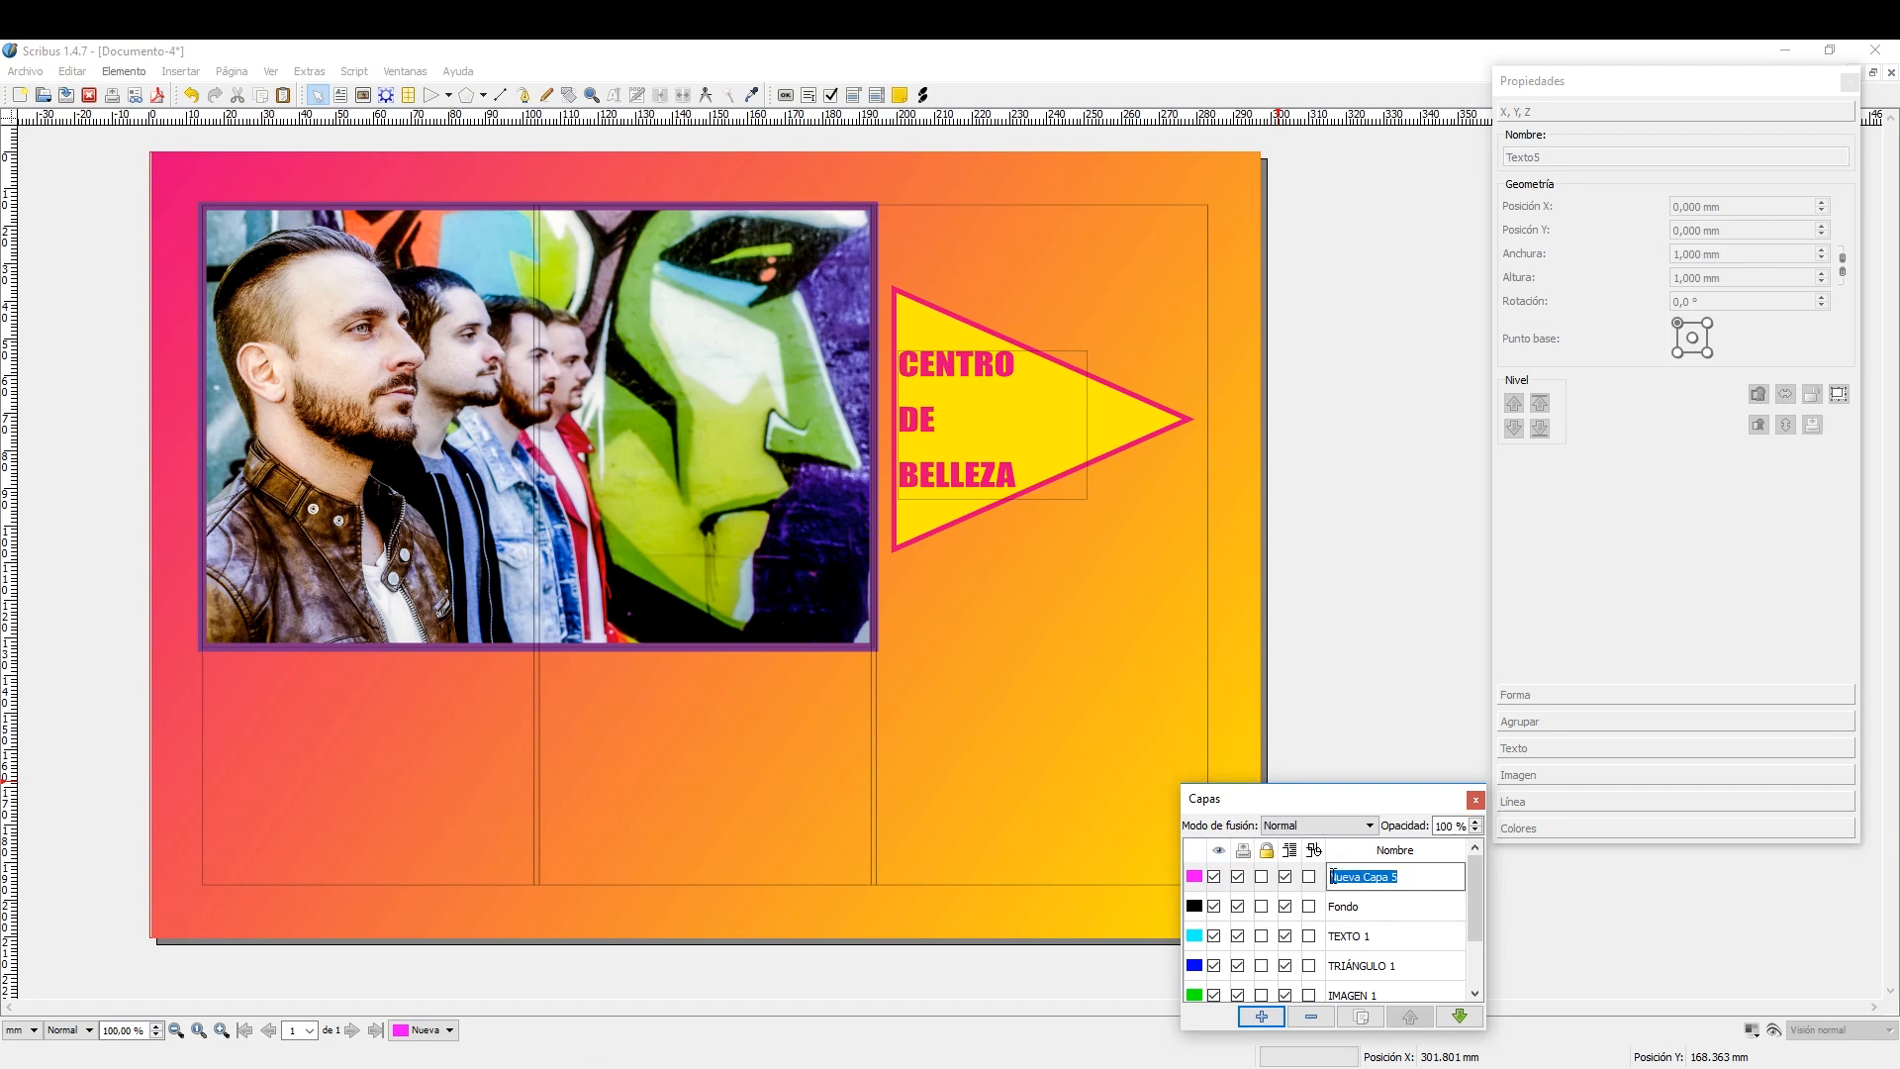
text(TRIÁNGULO 2)
click(1371, 913)
click(1381, 881)
click(1458, 1018)
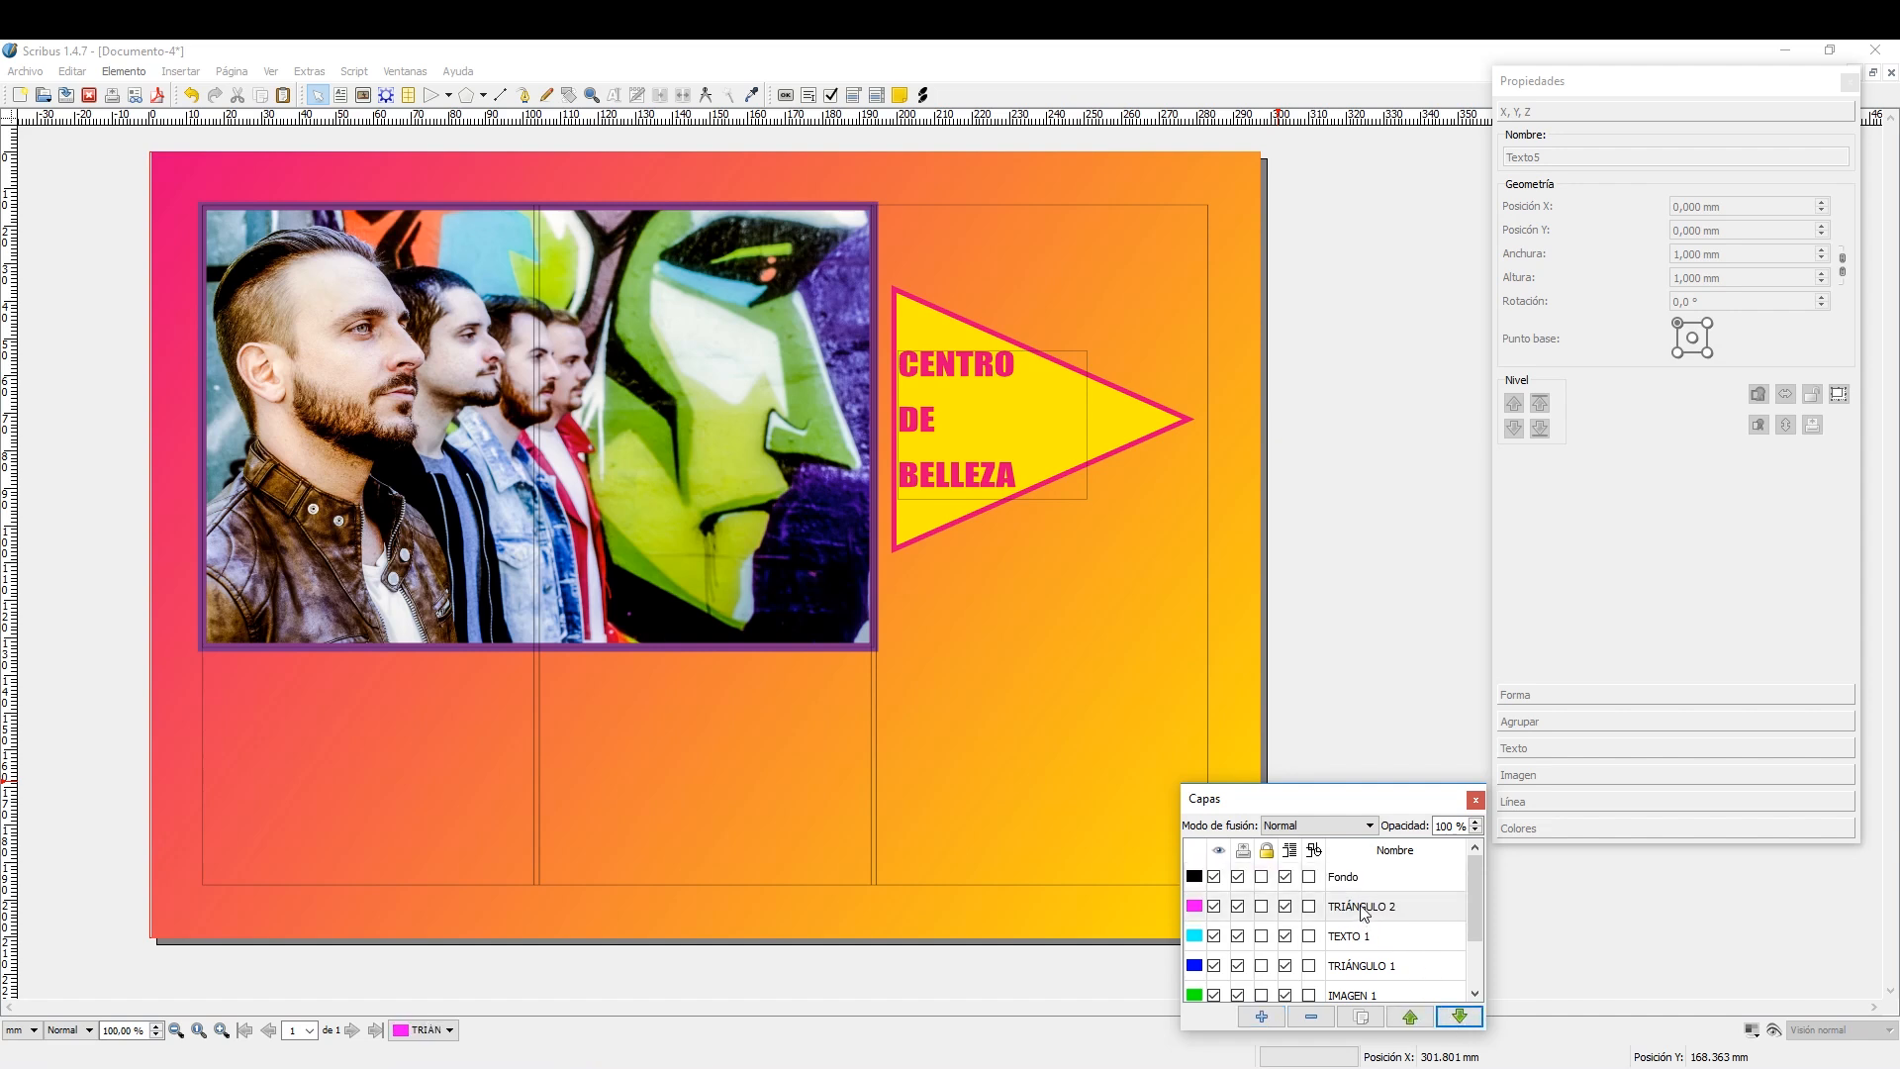
On the TRIÁNGULO 2 layer, draw a left-pointing triangle about 76 × 54.8 mm in the middle column below the photo.
click(449, 96)
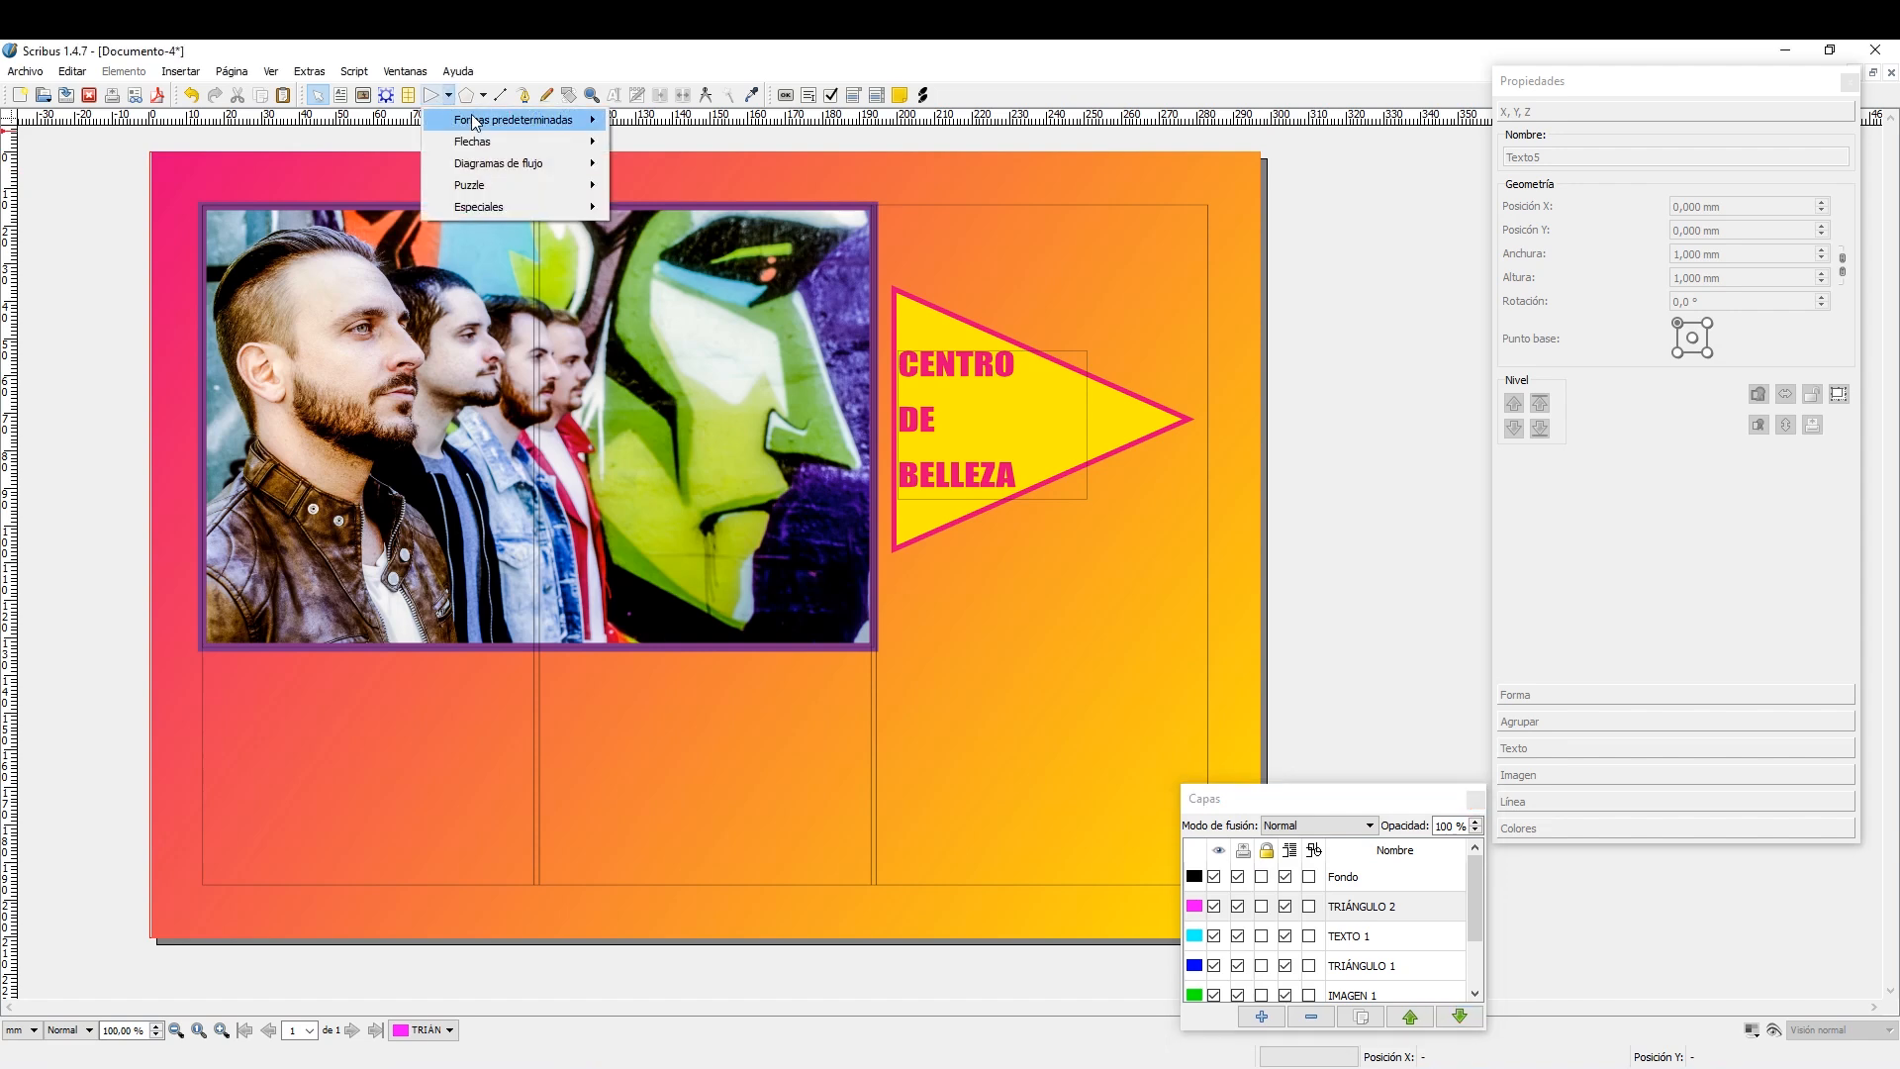
mouse_move(473, 122)
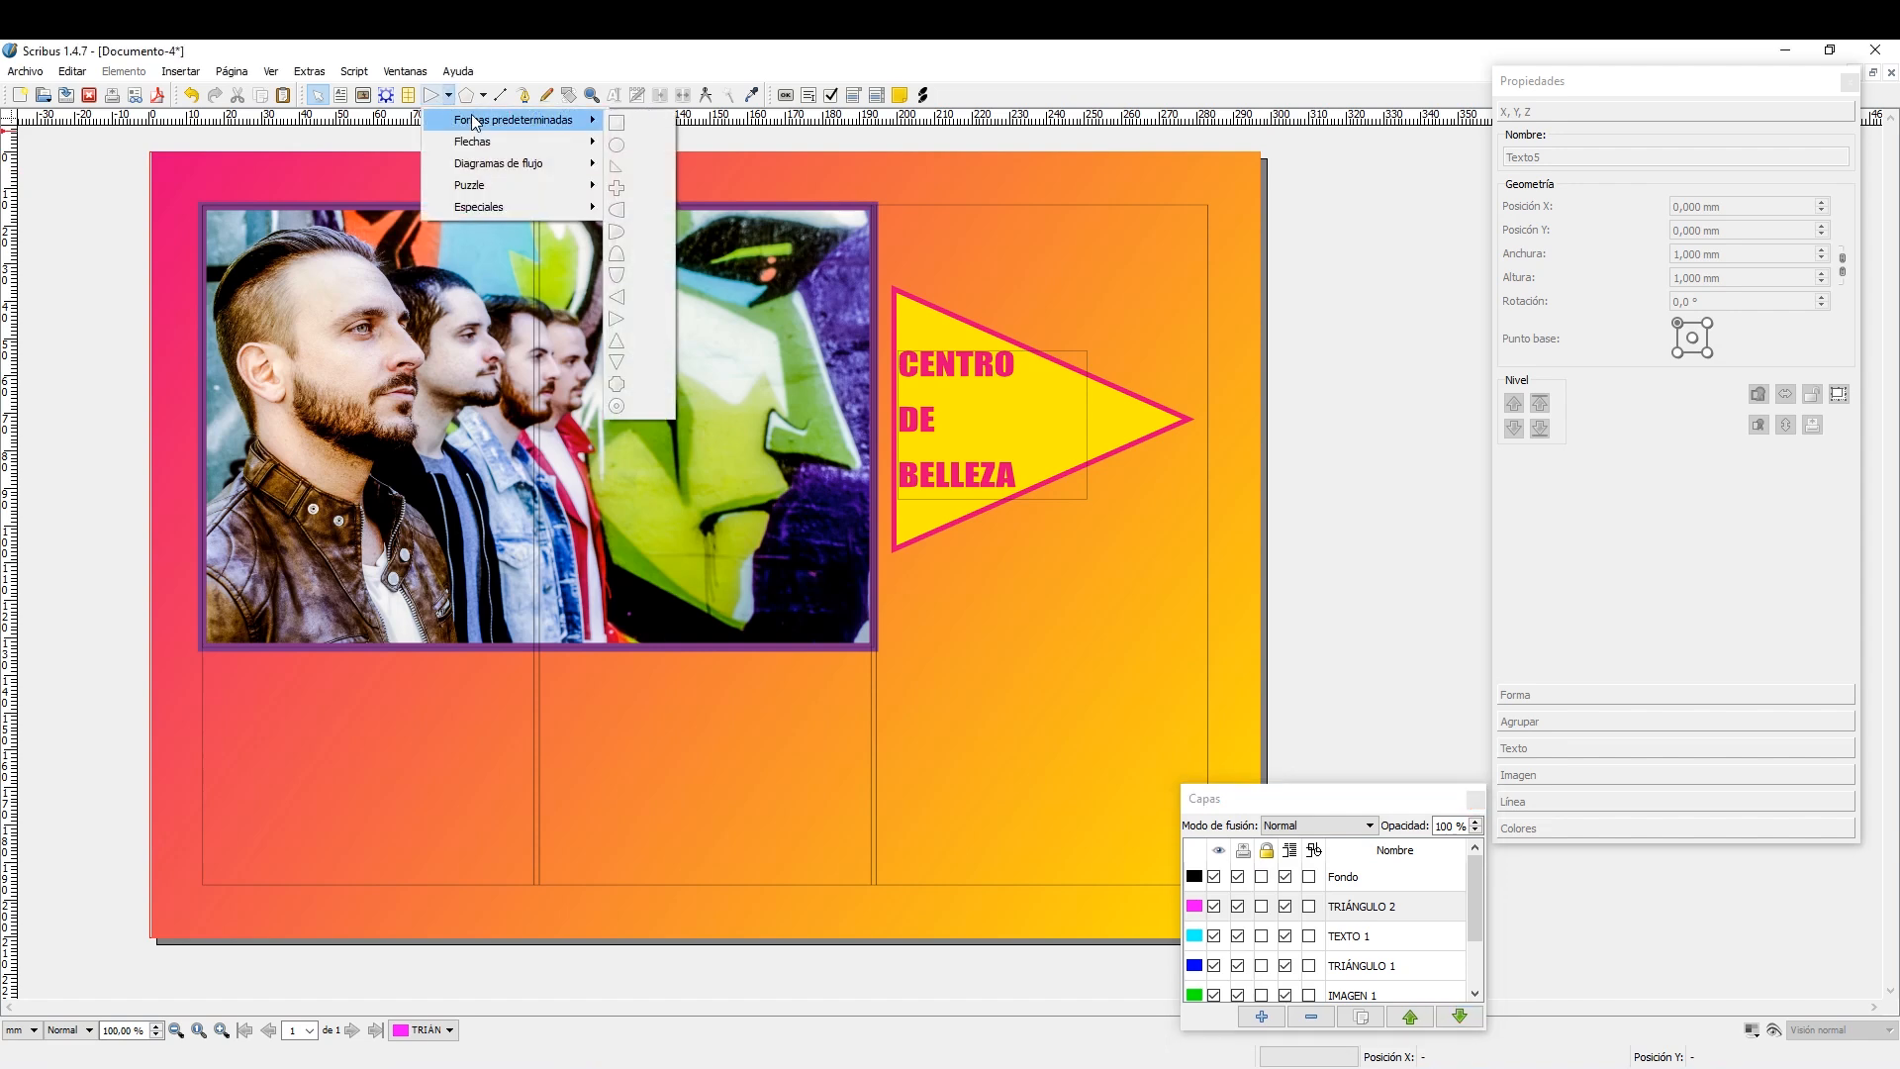
click(639, 298)
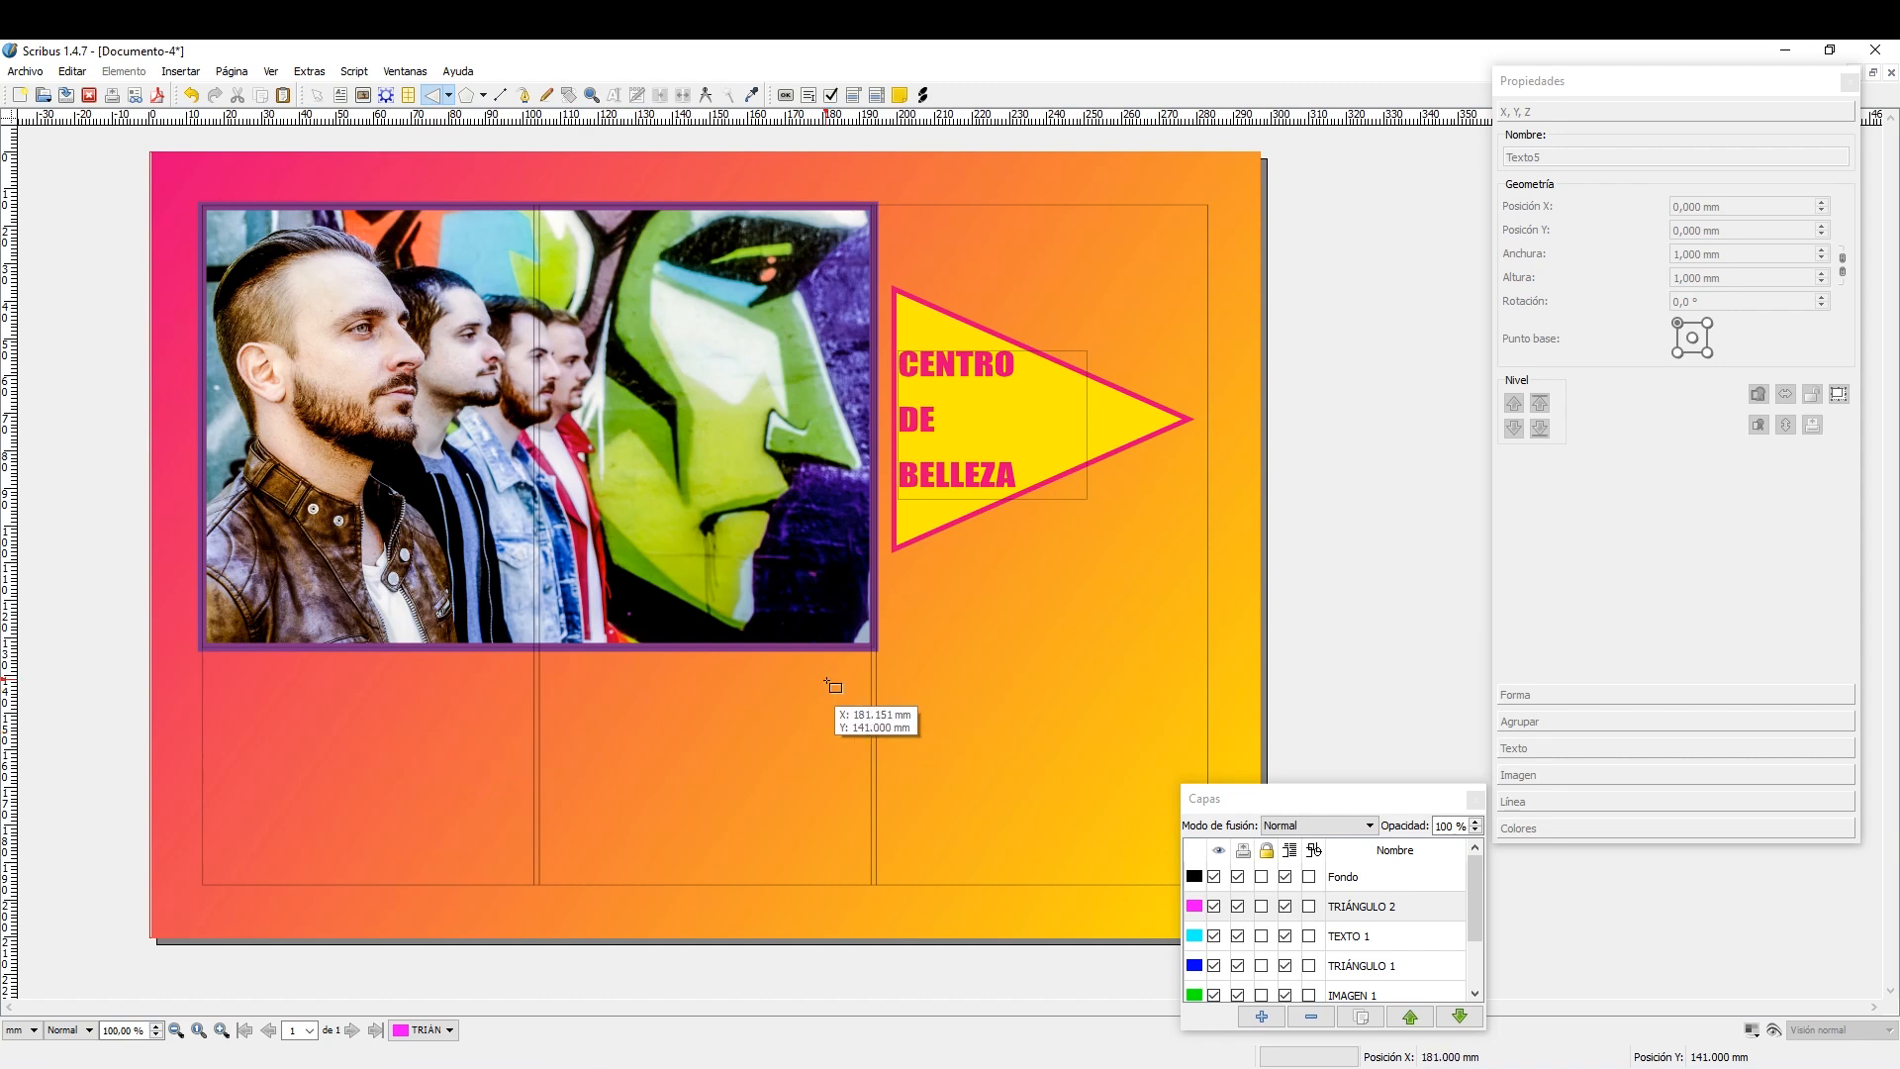
drag(840, 678, 556, 883)
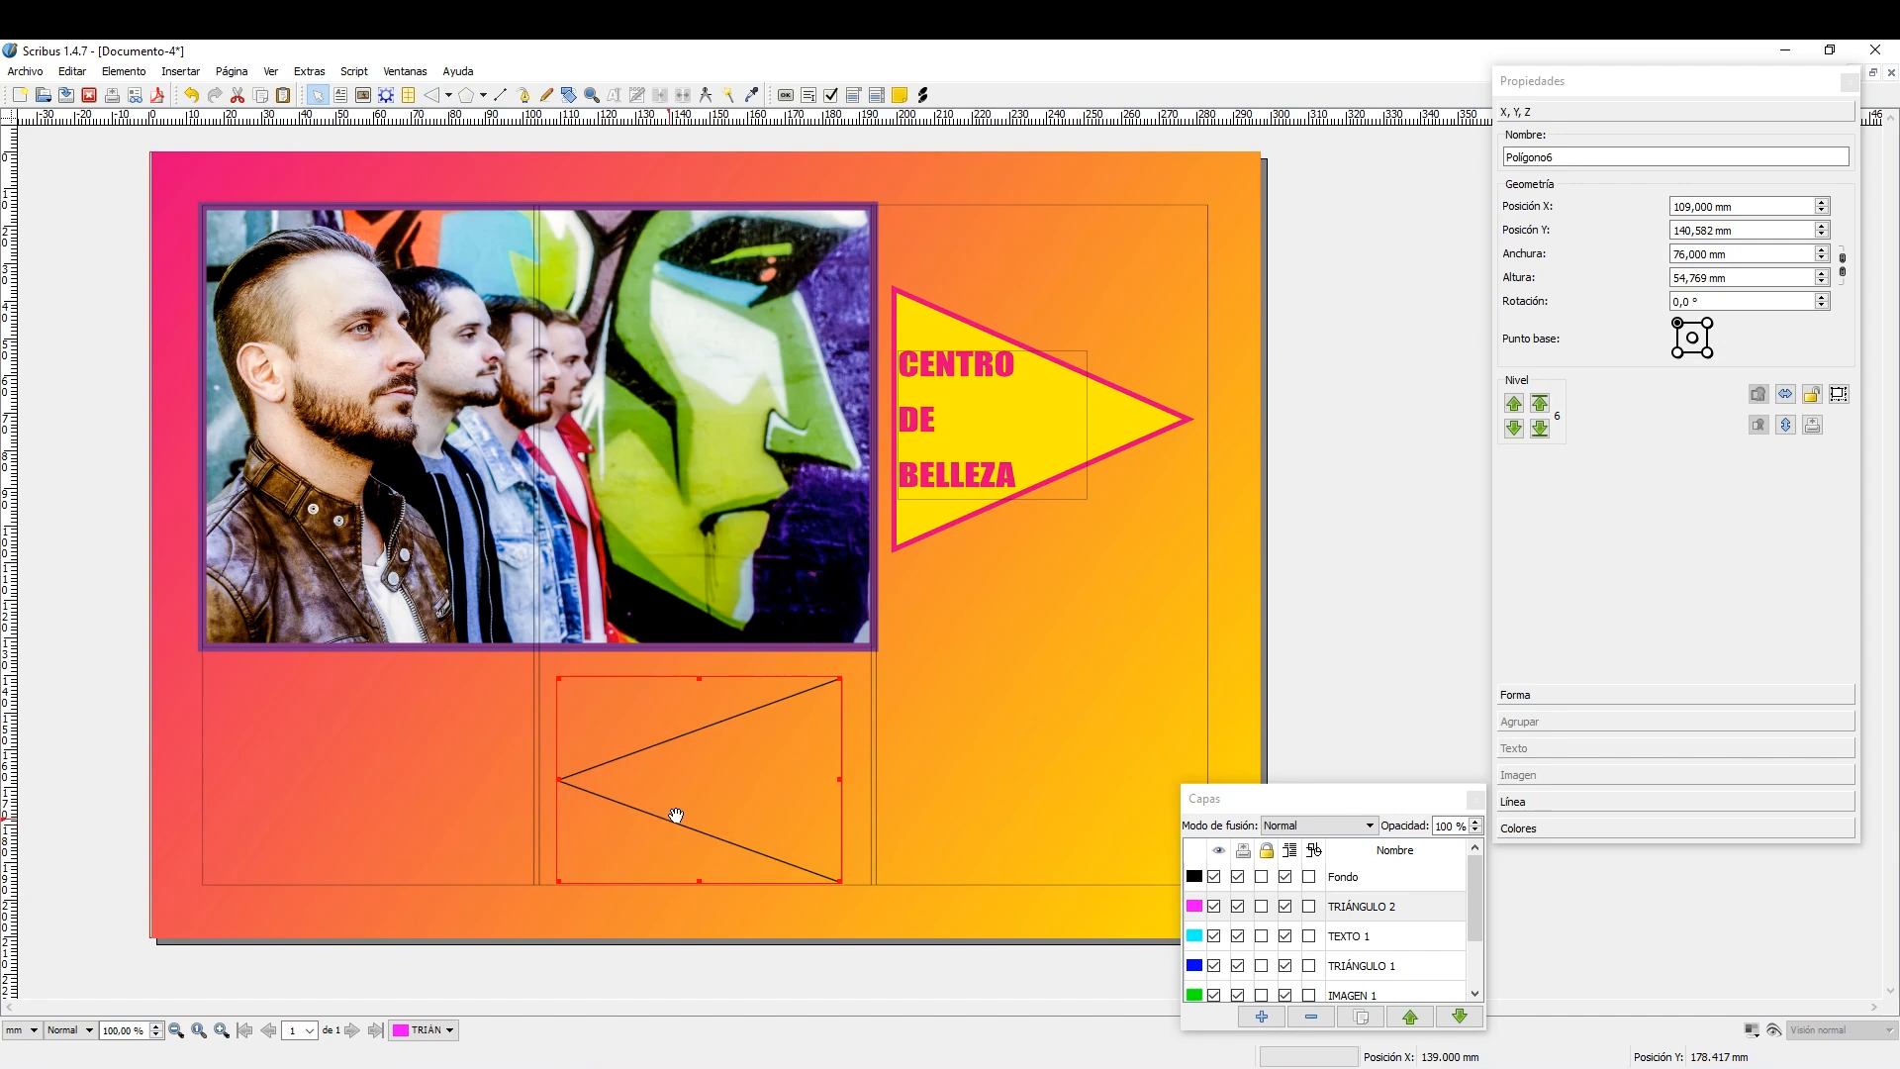
Edit the new triangle's nodes, moving its upper corner left to just below the photo and its pointed tip slightly down and outward.
double_click(731, 787)
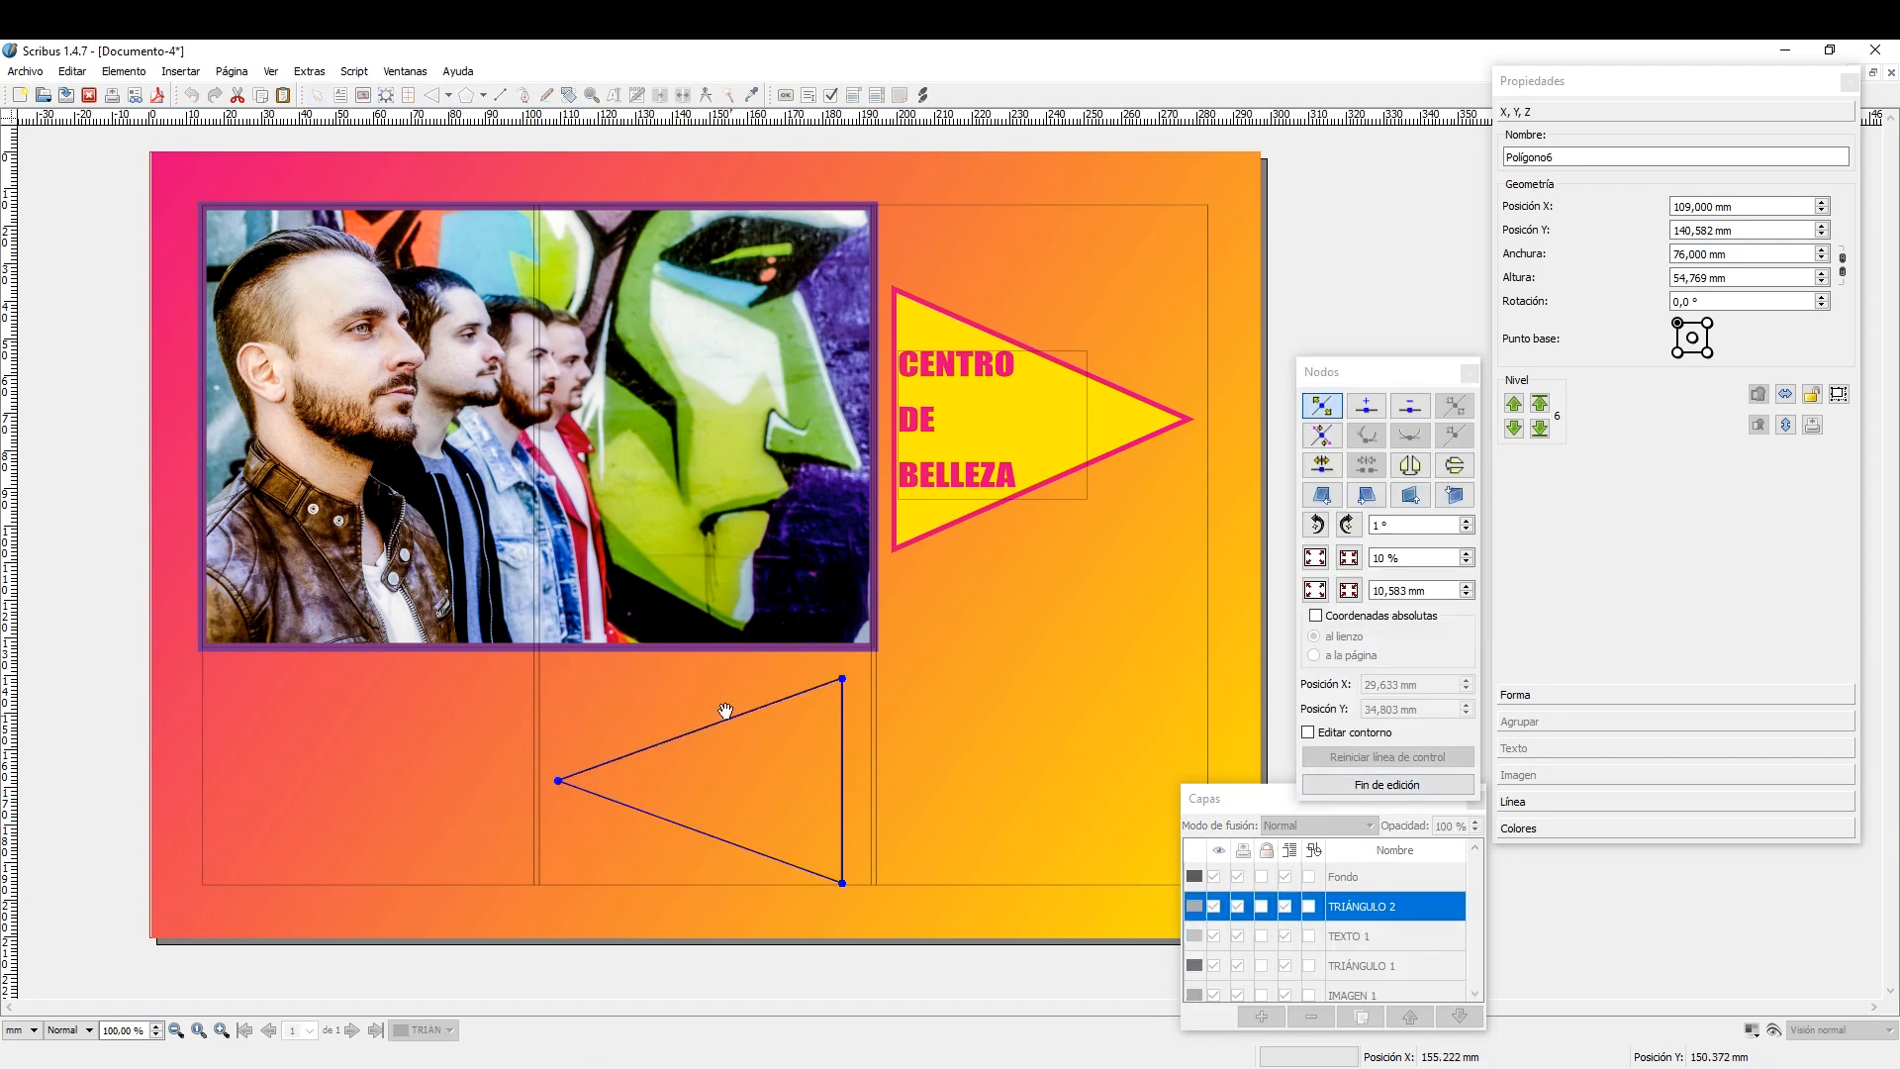
drag(1369, 374, 1372, 215)
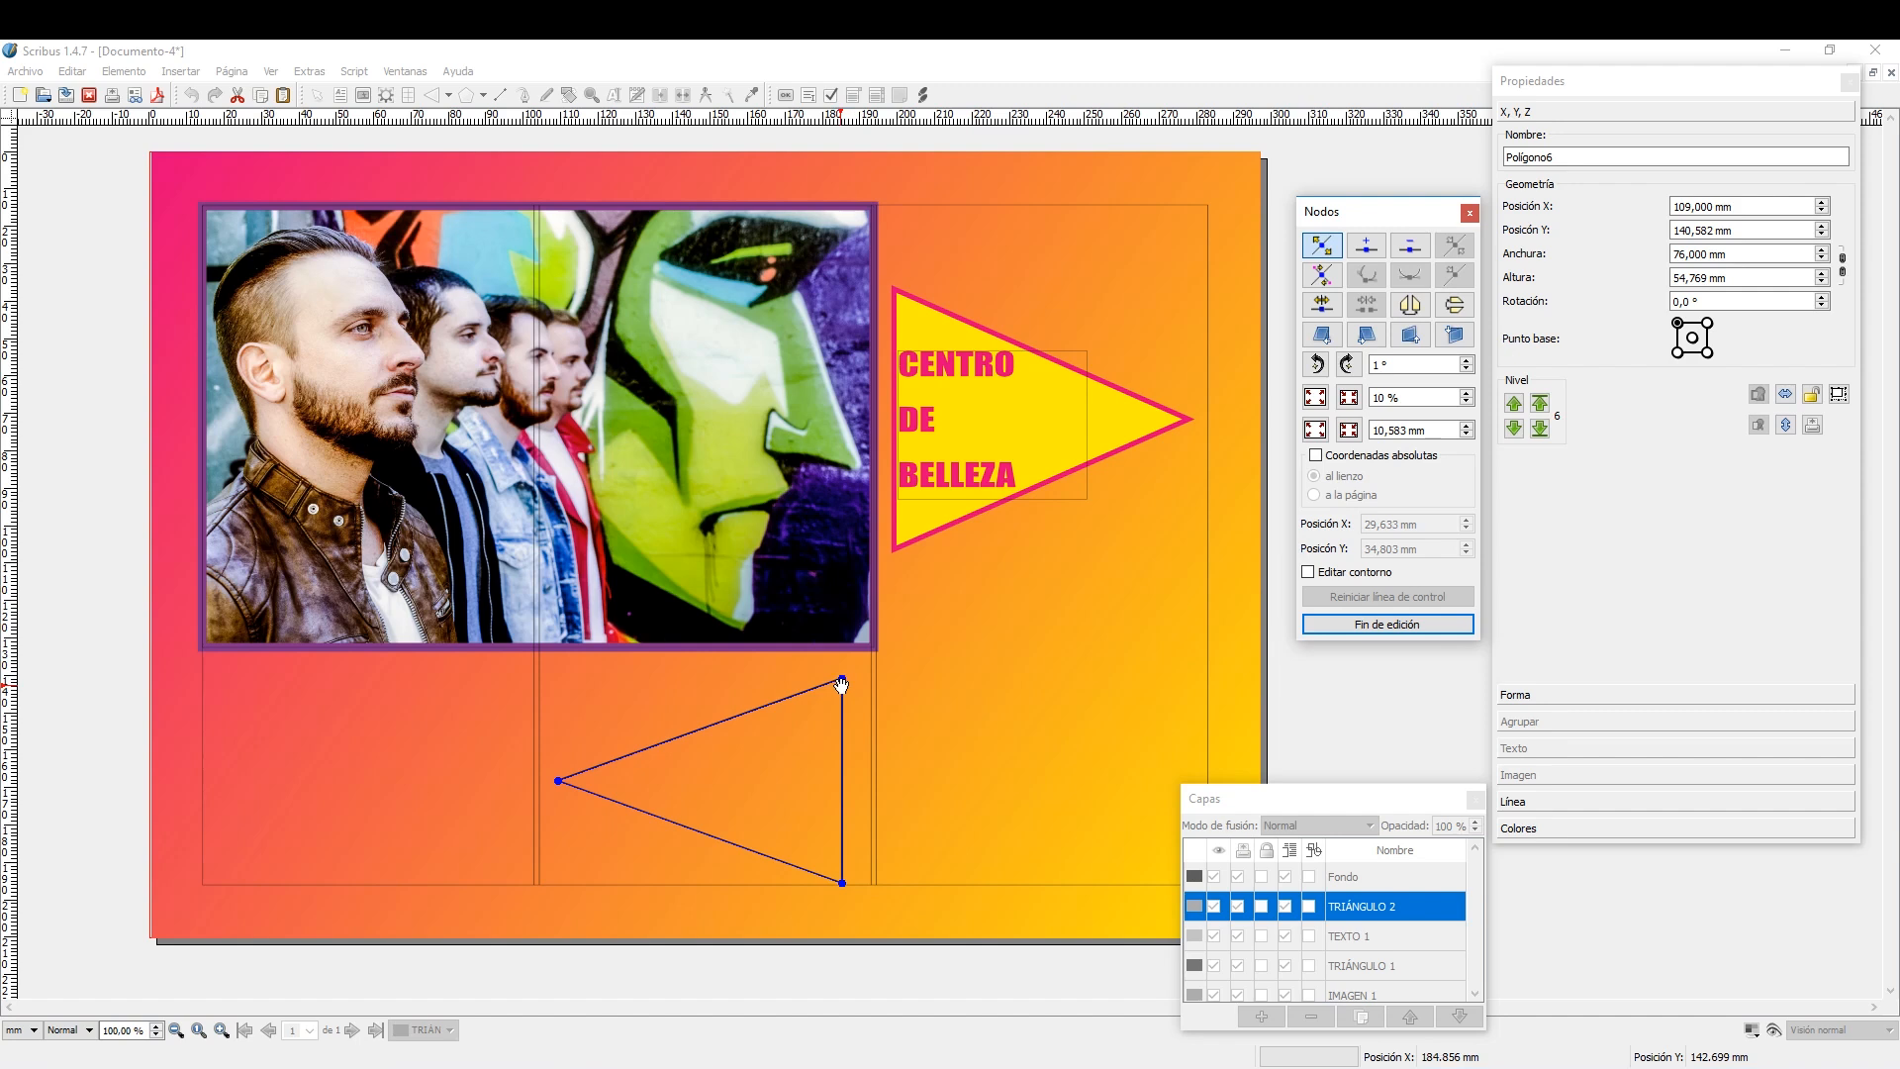
drag(841, 685, 727, 661)
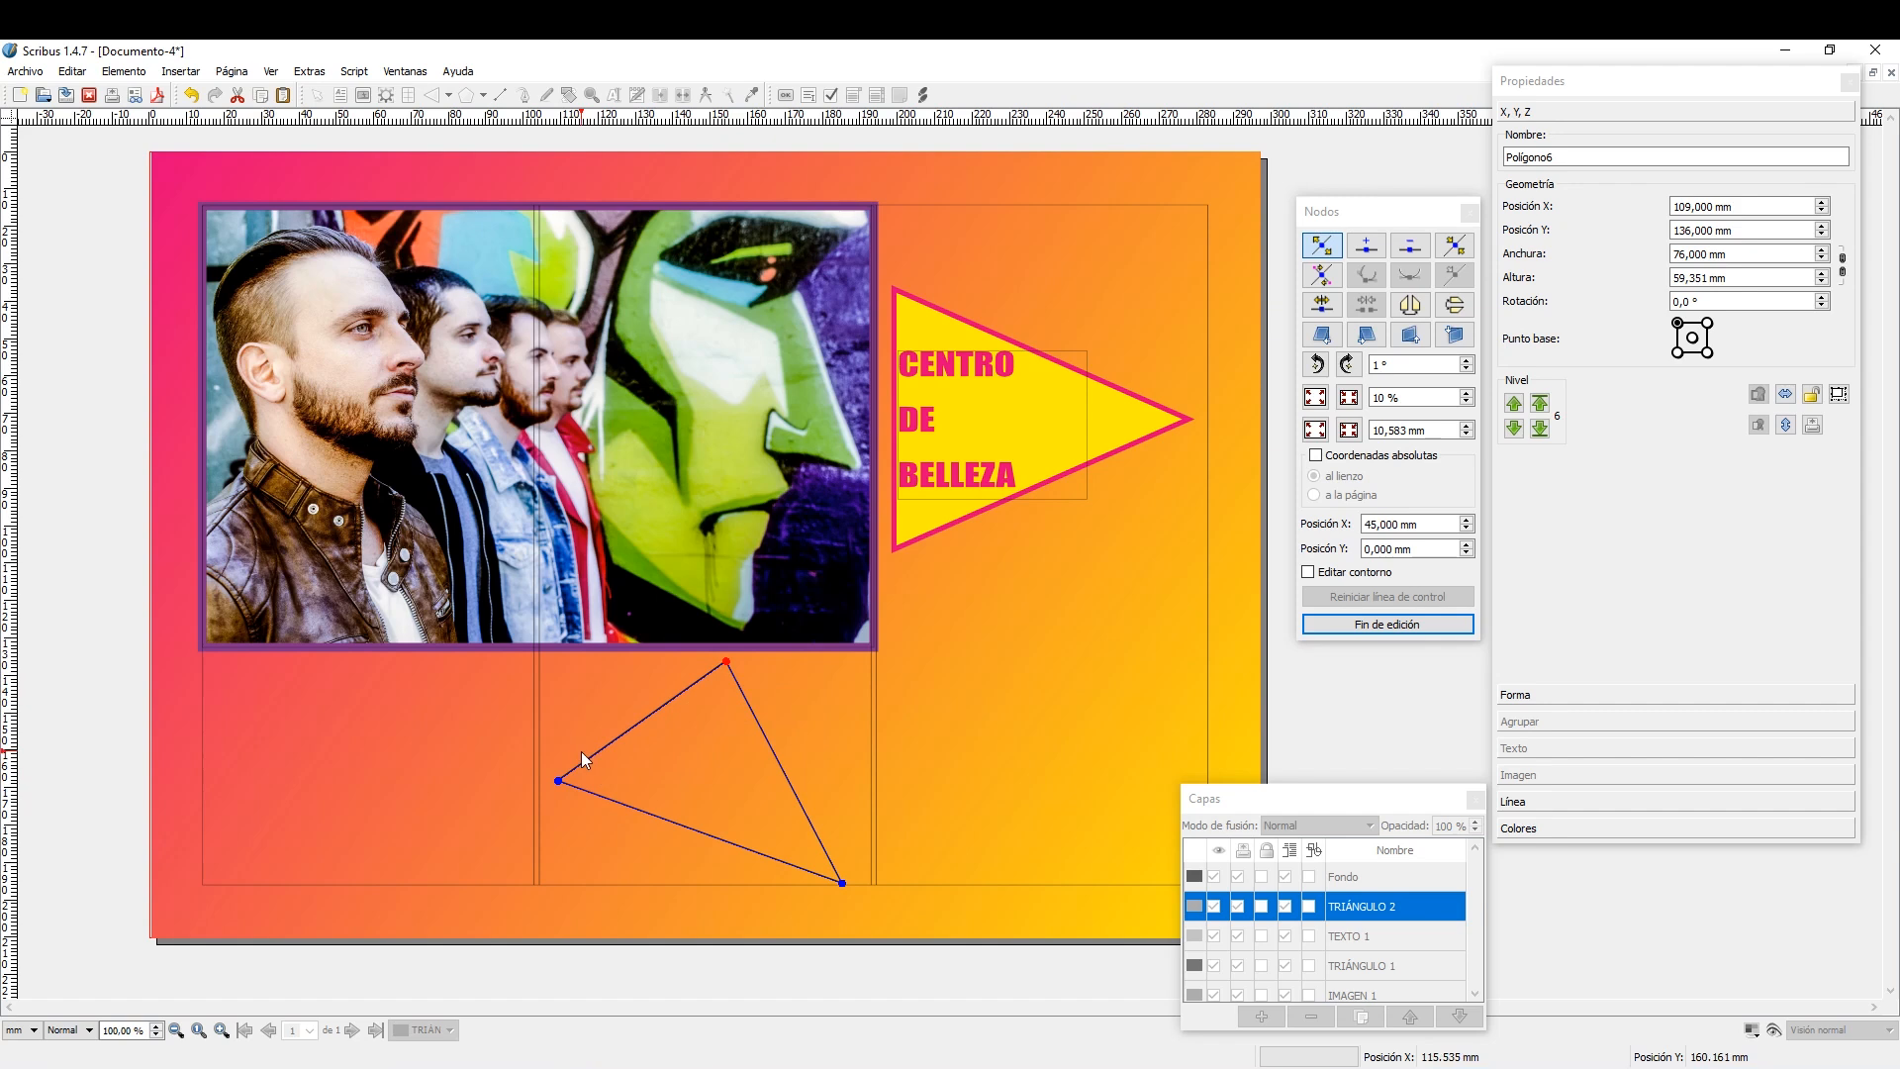
mouse_move(558, 776)
mouse_down()
mouse_move(553, 834)
mouse_move(548, 797)
mouse_up()
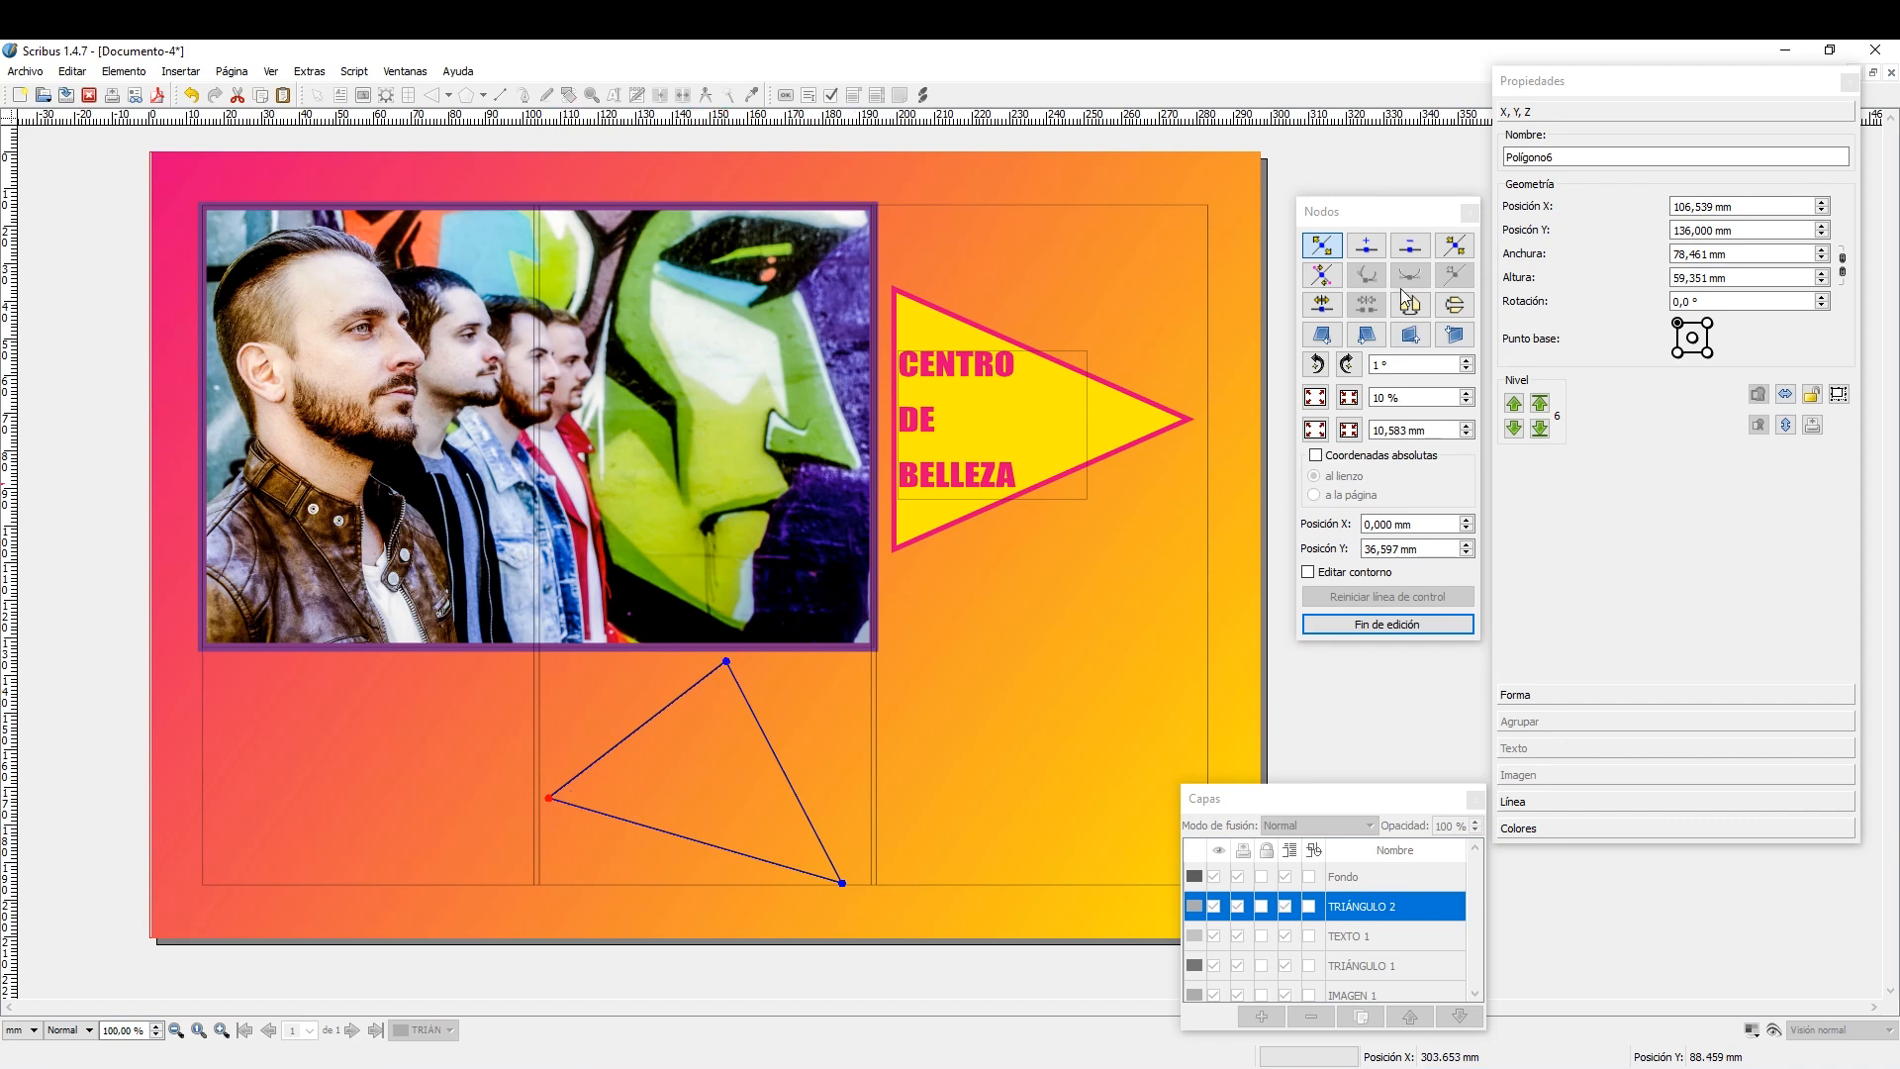
Bend the shape's upper-left edge inward with the top node's control point and shift the lower-right corner slightly up and outward.
click(1322, 274)
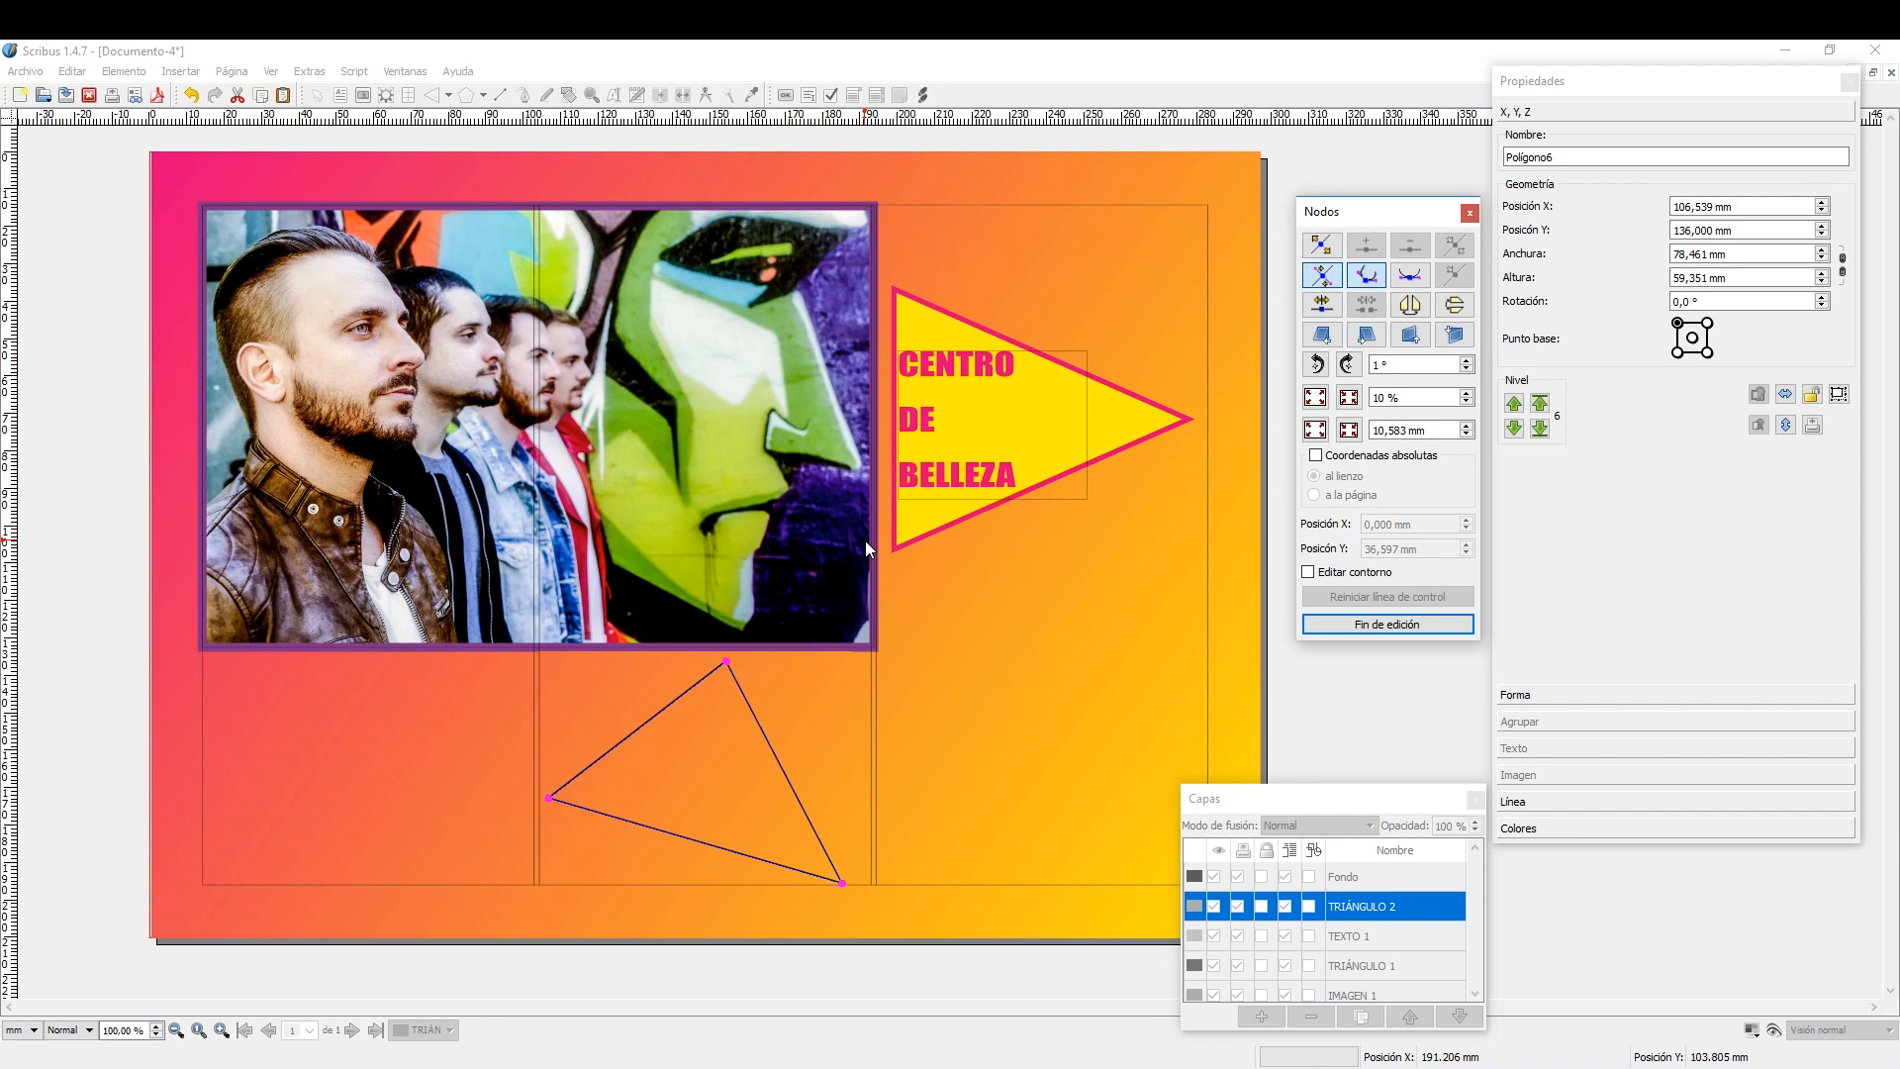
drag(732, 662, 771, 785)
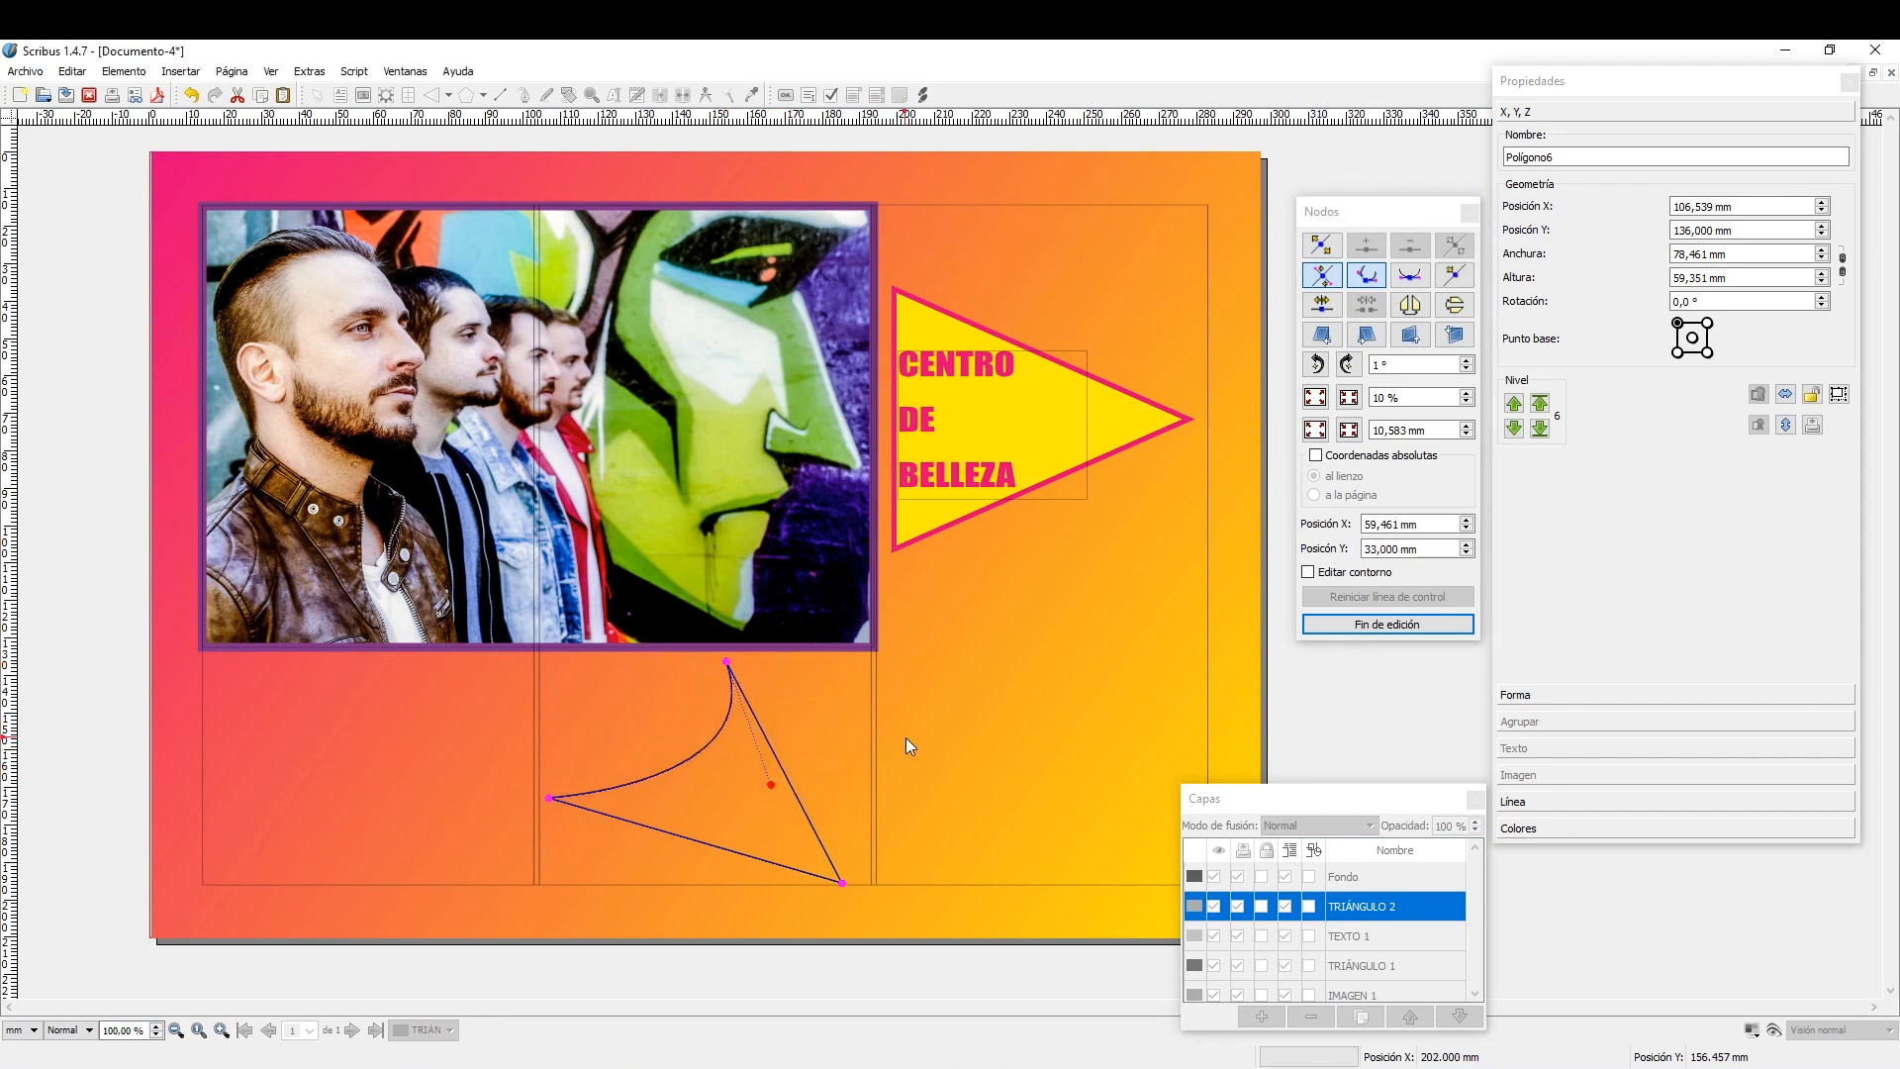
click(1324, 247)
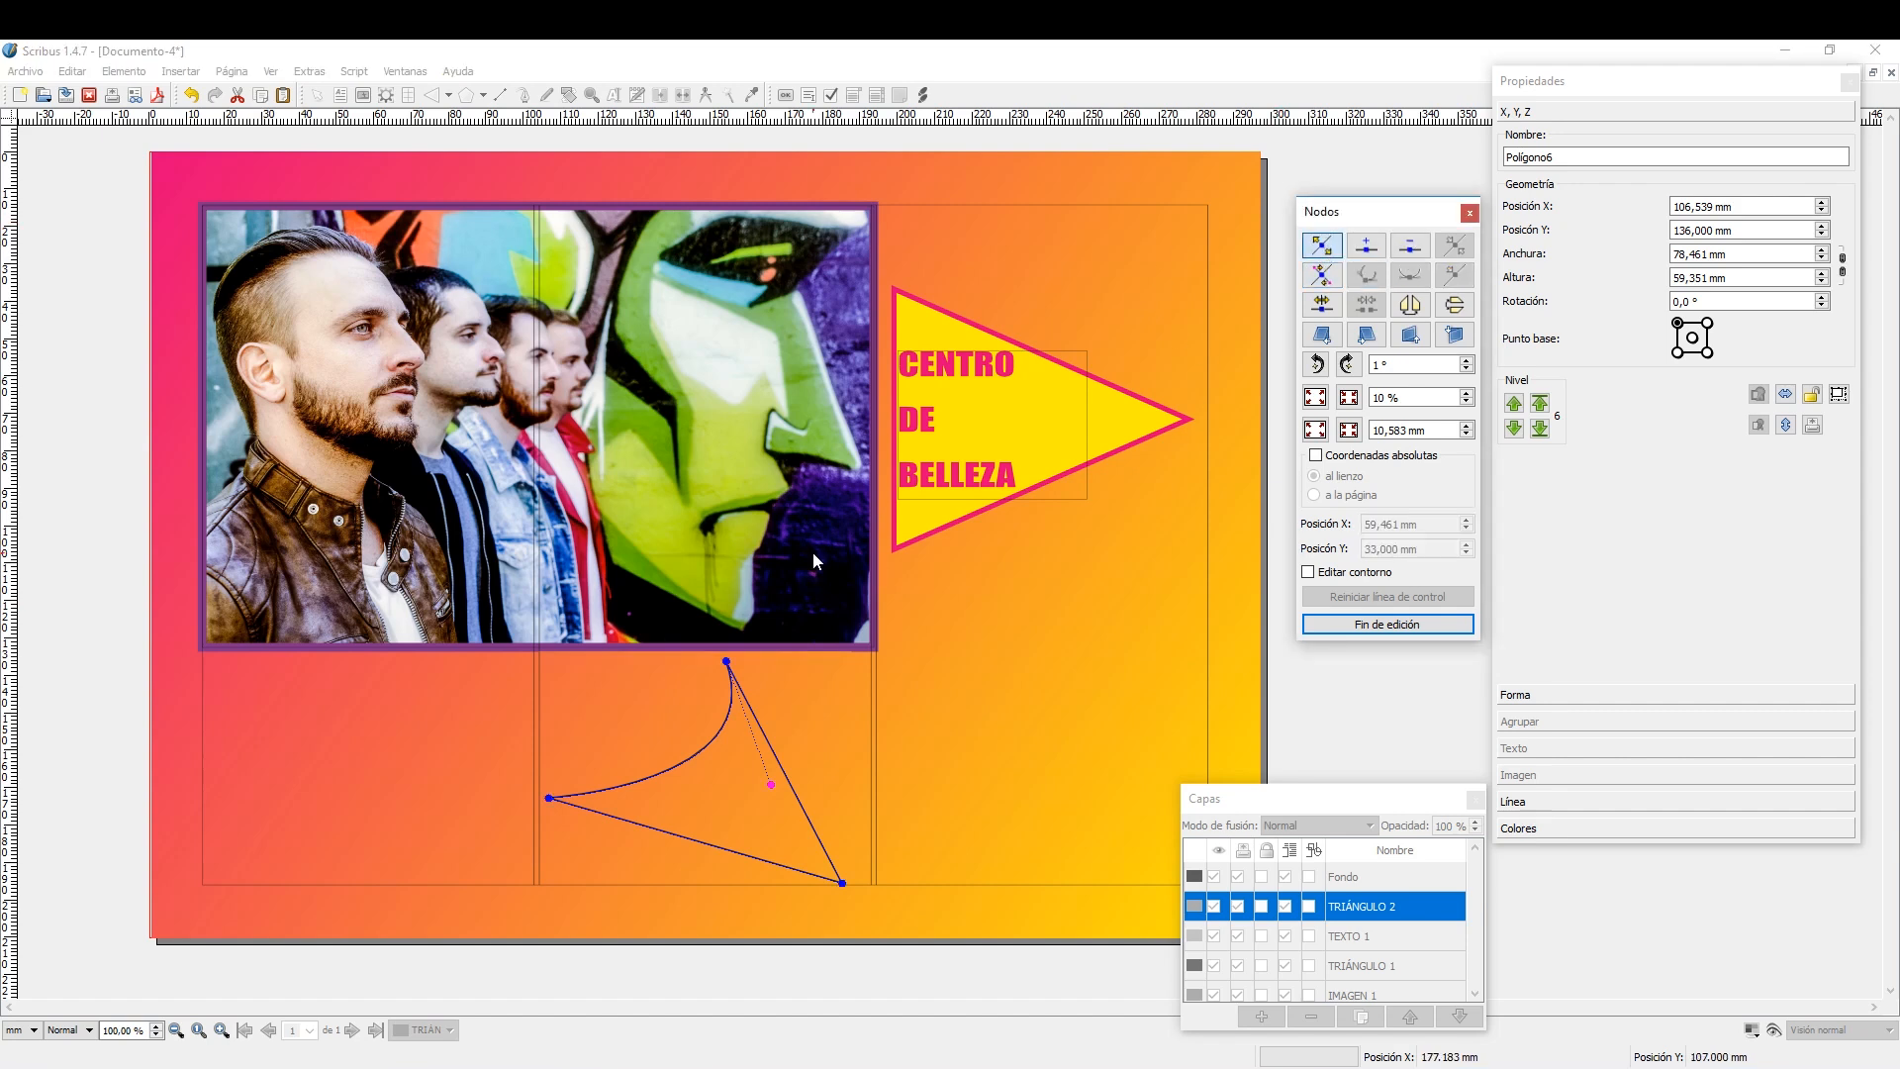
mouse_move(846, 885)
mouse_down()
mouse_move(863, 775)
mouse_move(856, 873)
mouse_up()
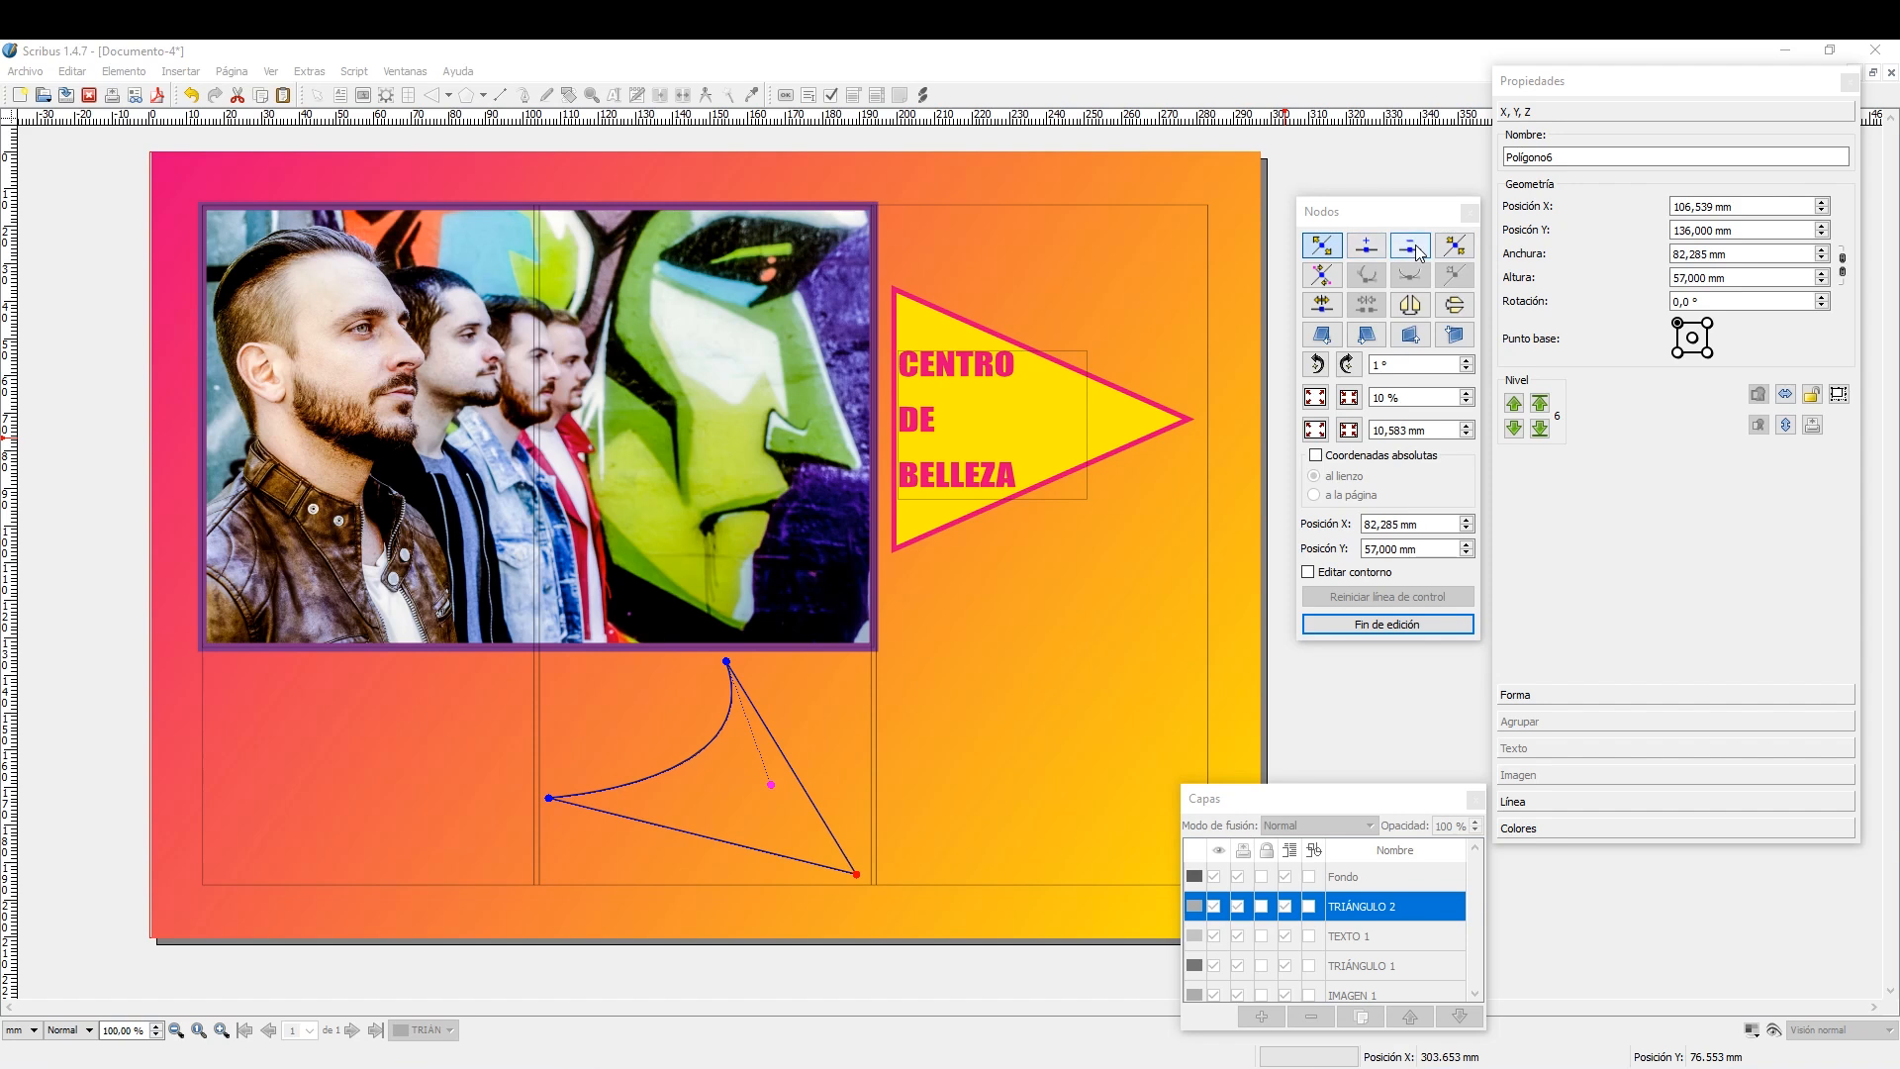
Add a node midway along the shape's right edge, move it up and outward, and delete it again.
click(1365, 245)
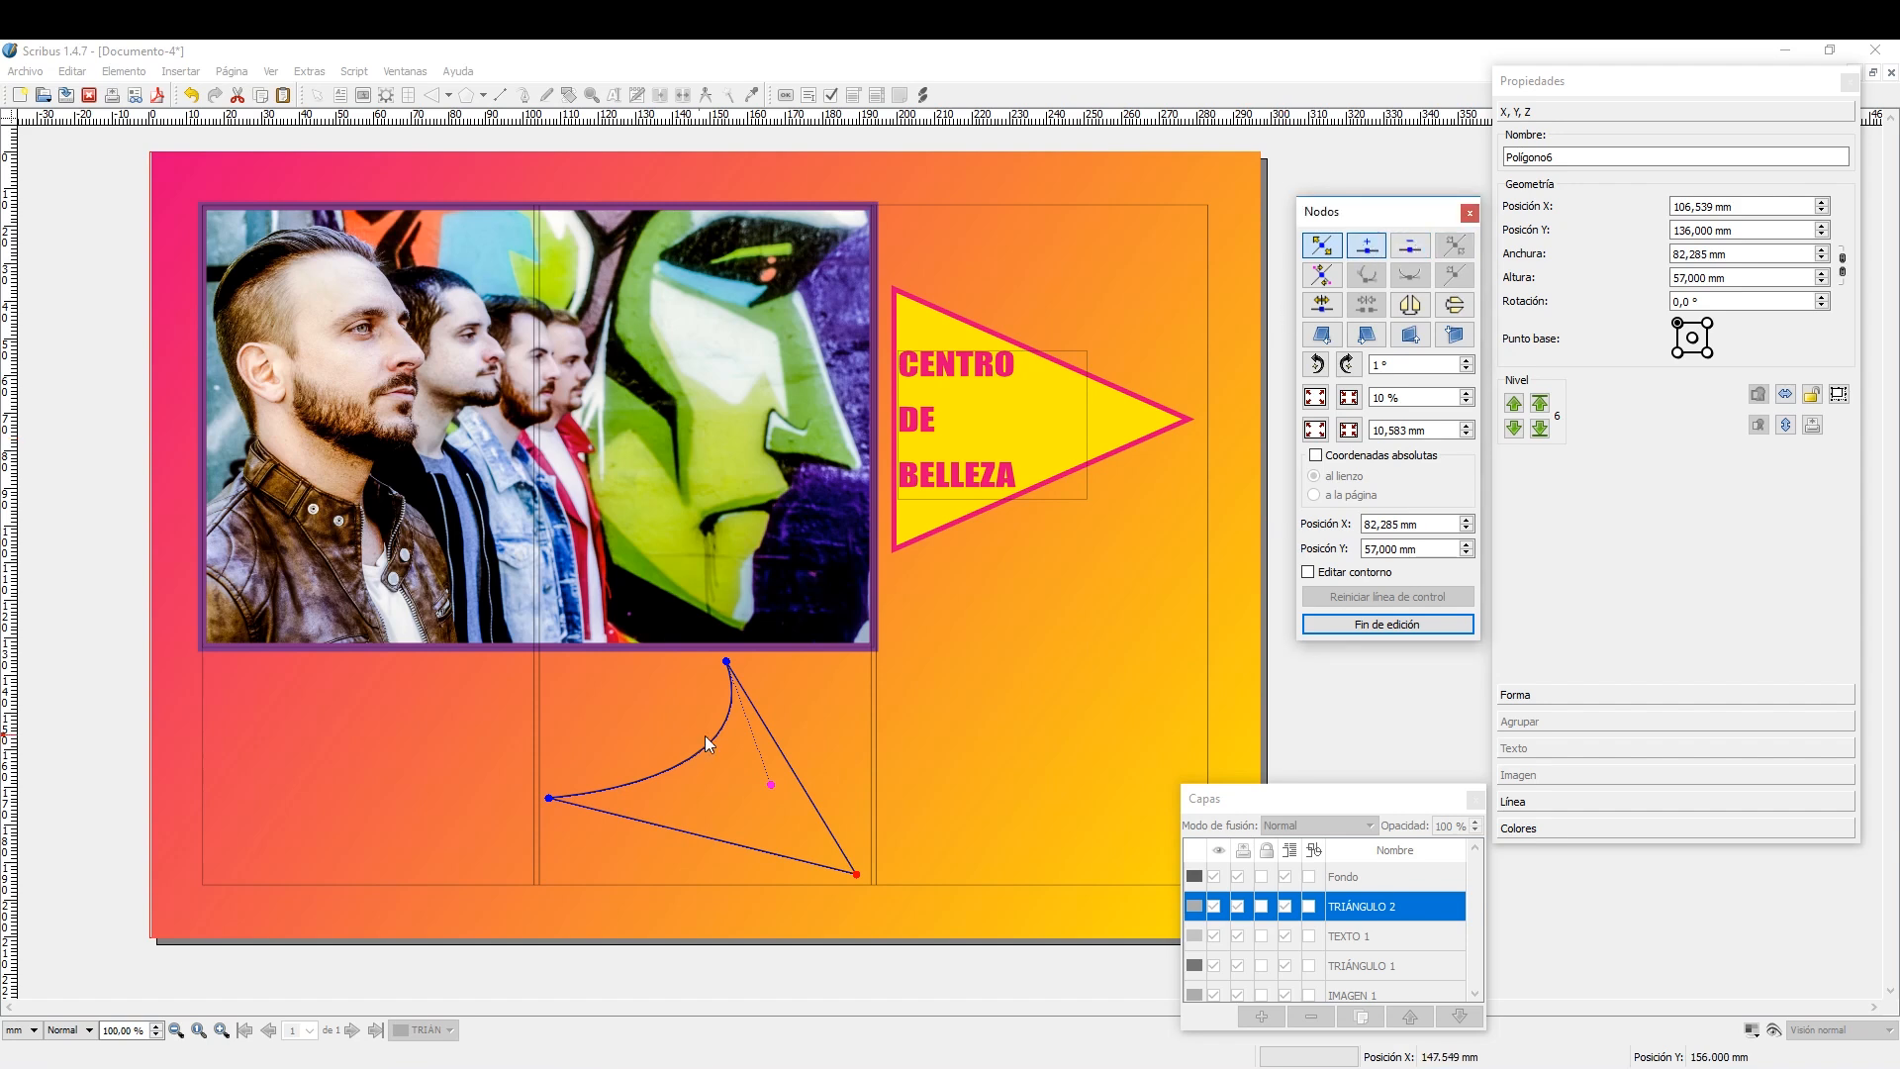
click(793, 773)
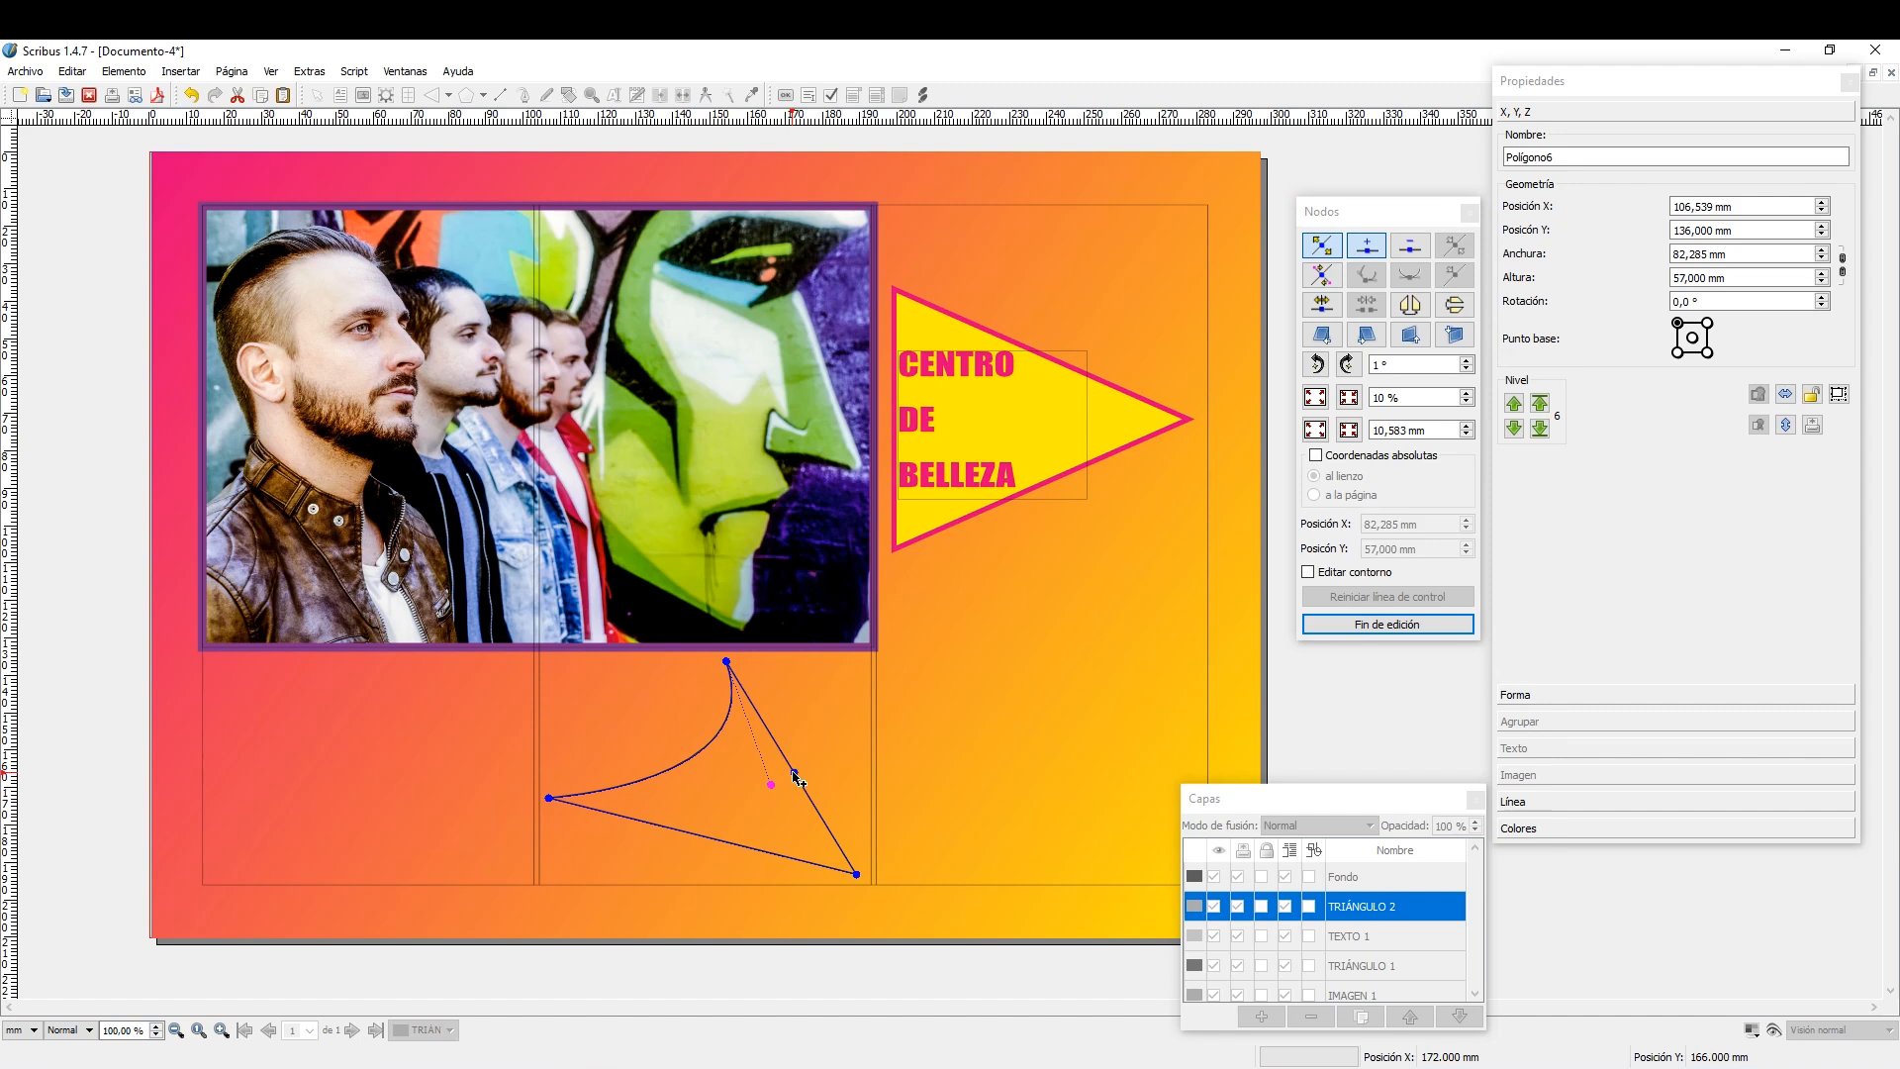
click(1321, 245)
drag(794, 775, 853, 704)
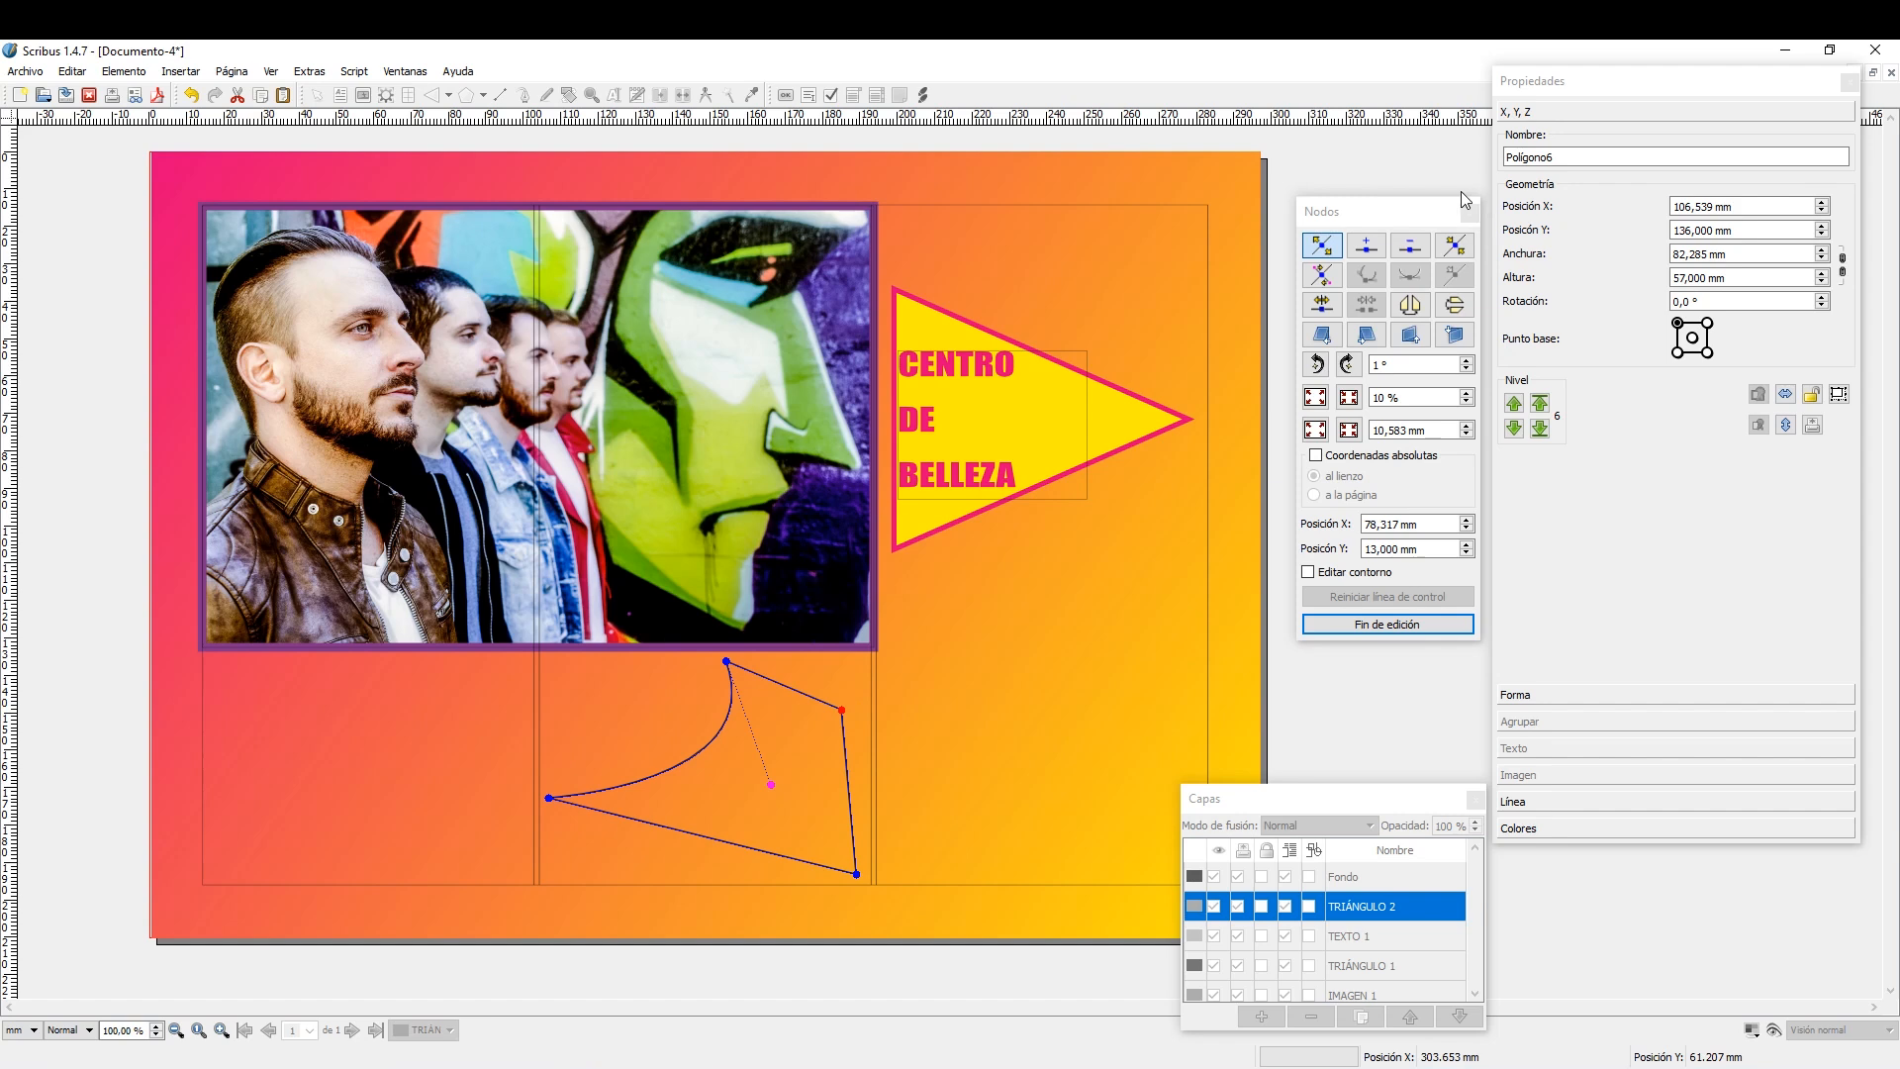
click(1412, 251)
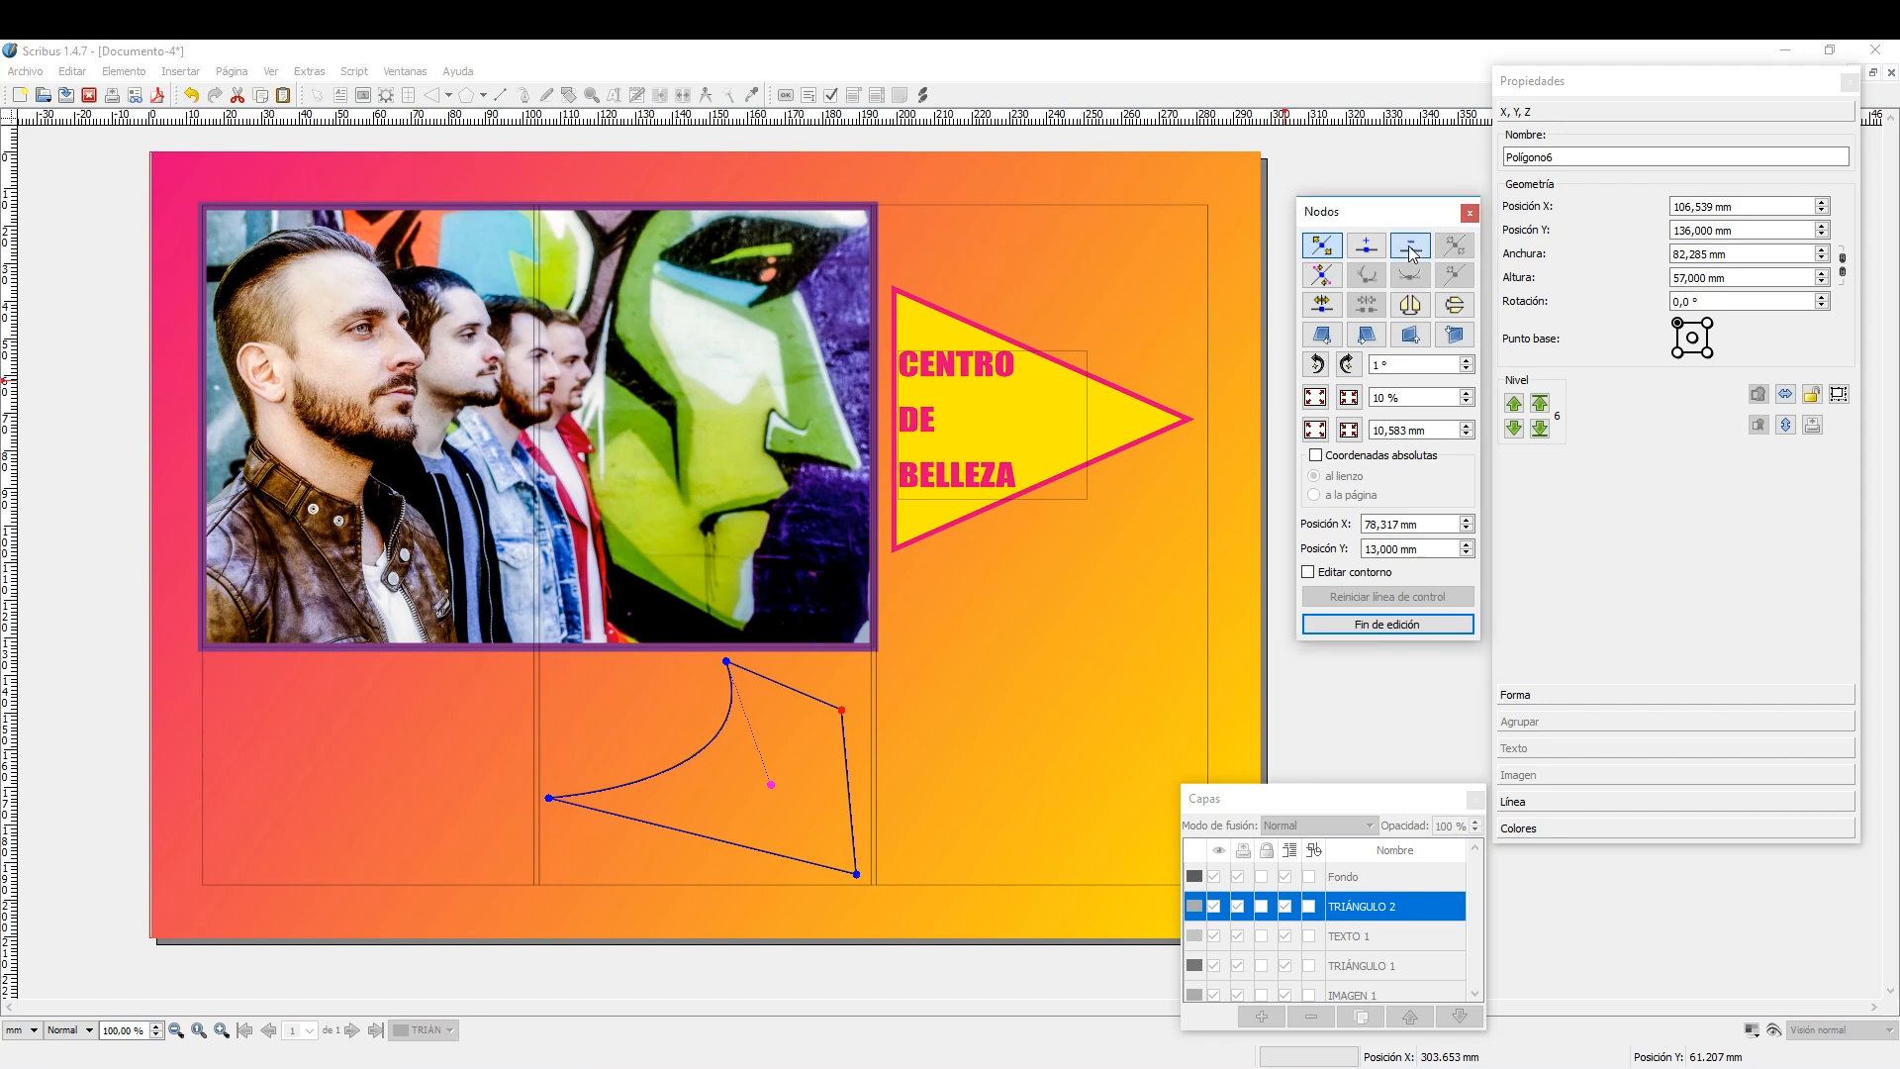
click(841, 711)
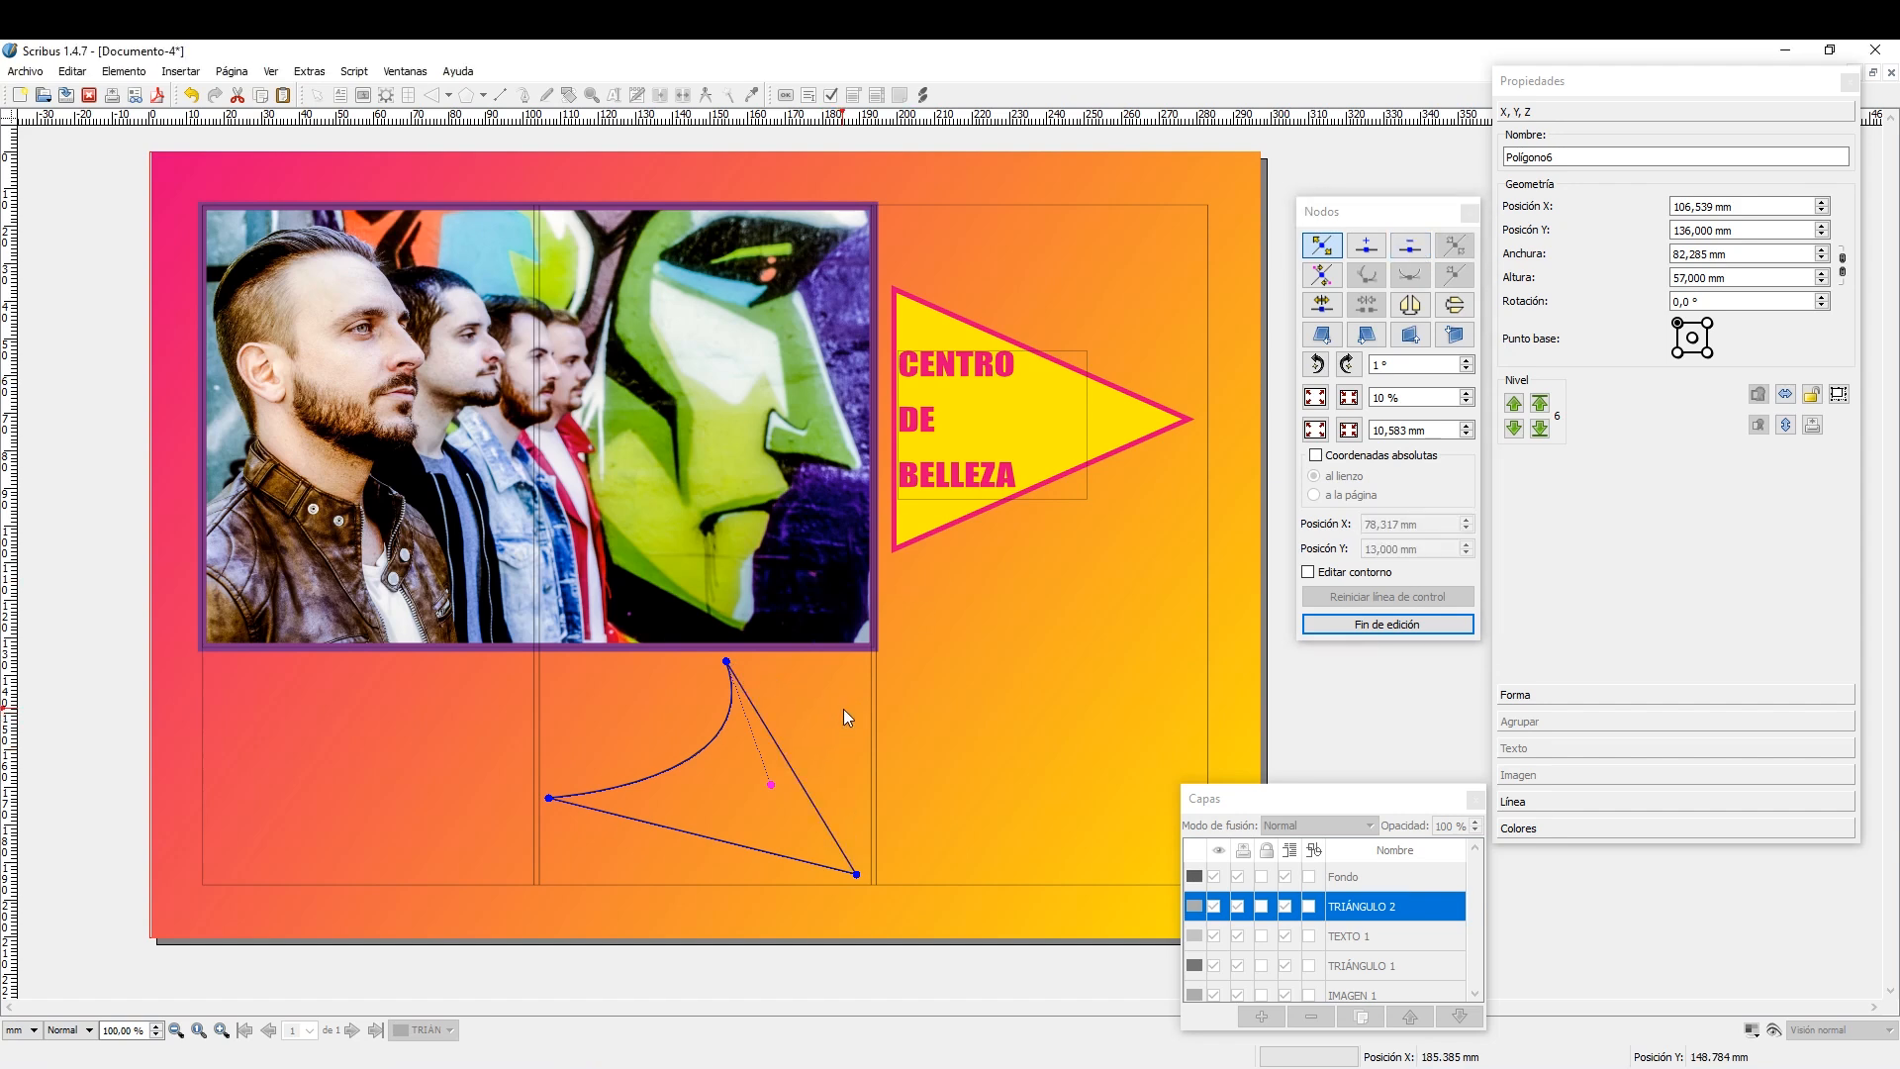
Round the shape's lower-right corner using symmetric control points and finish editing the nodes.
click(1321, 277)
click(1363, 278)
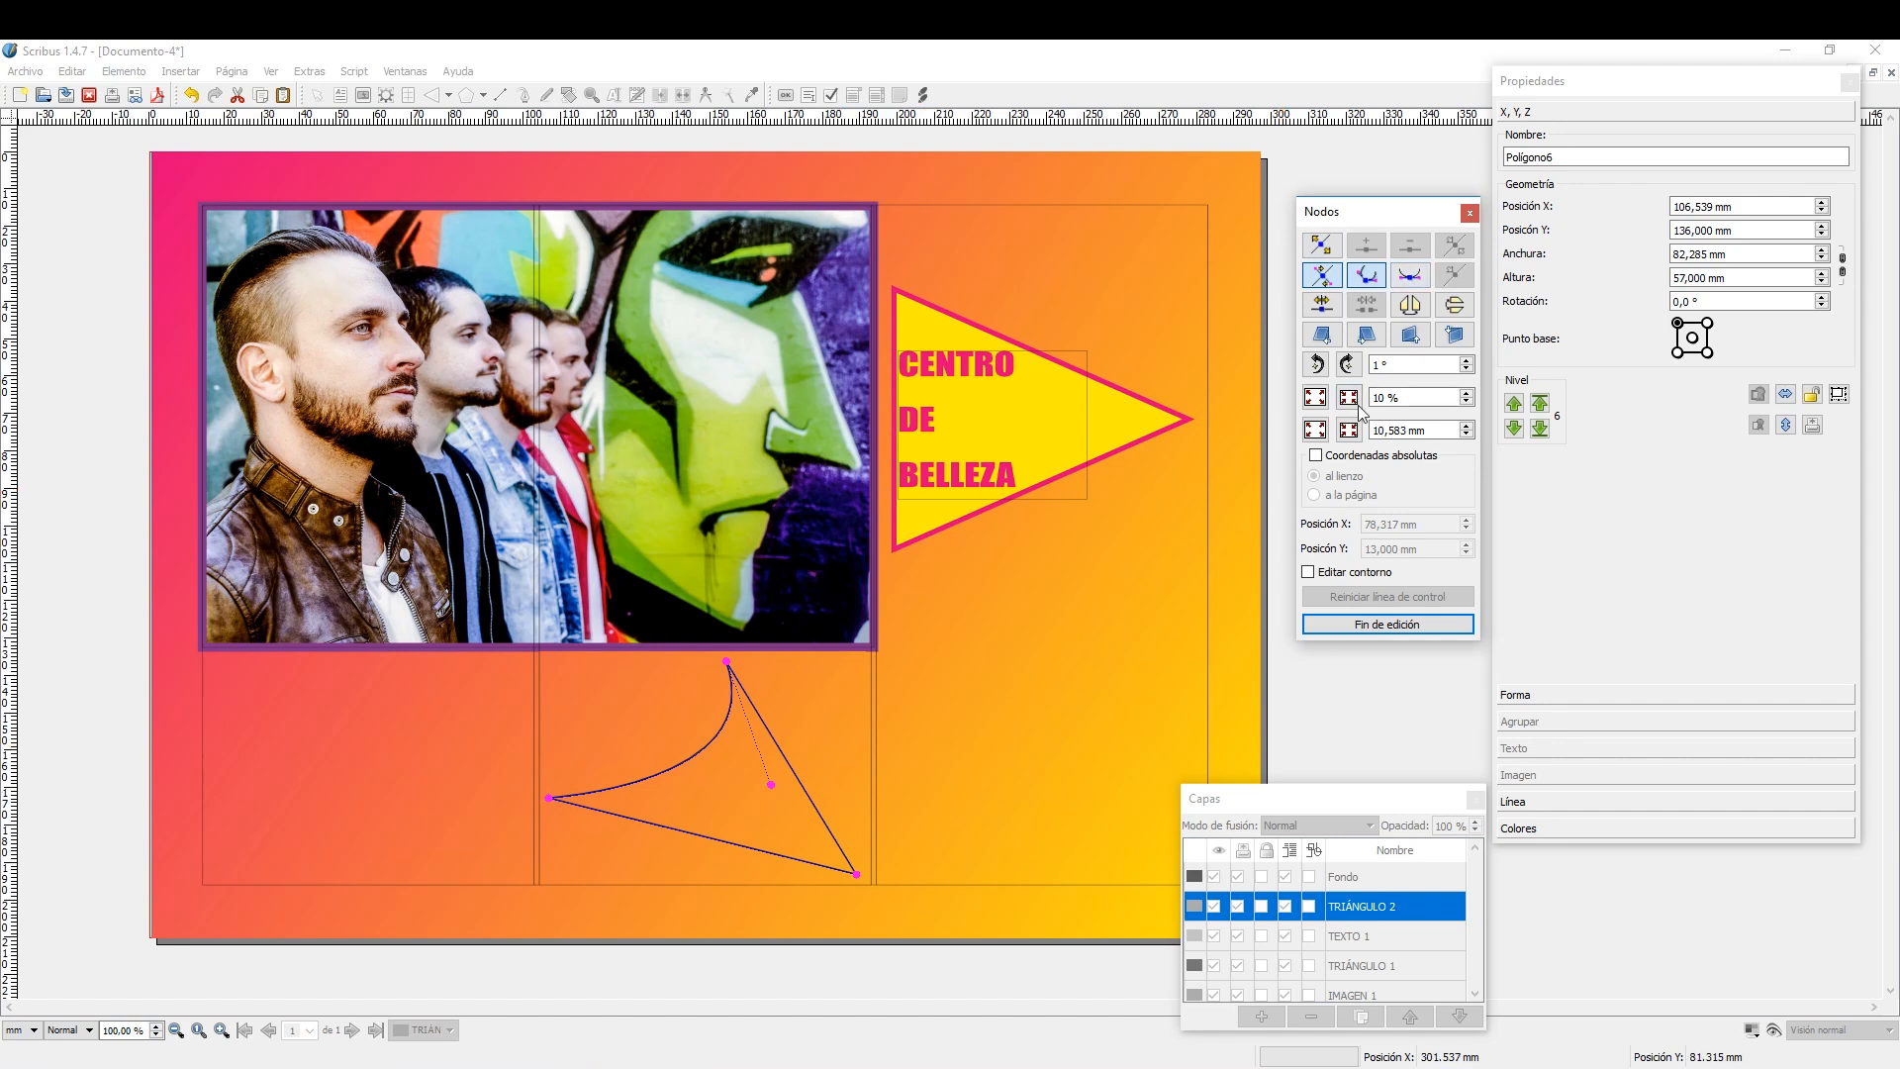
click(1410, 275)
drag(859, 876, 898, 833)
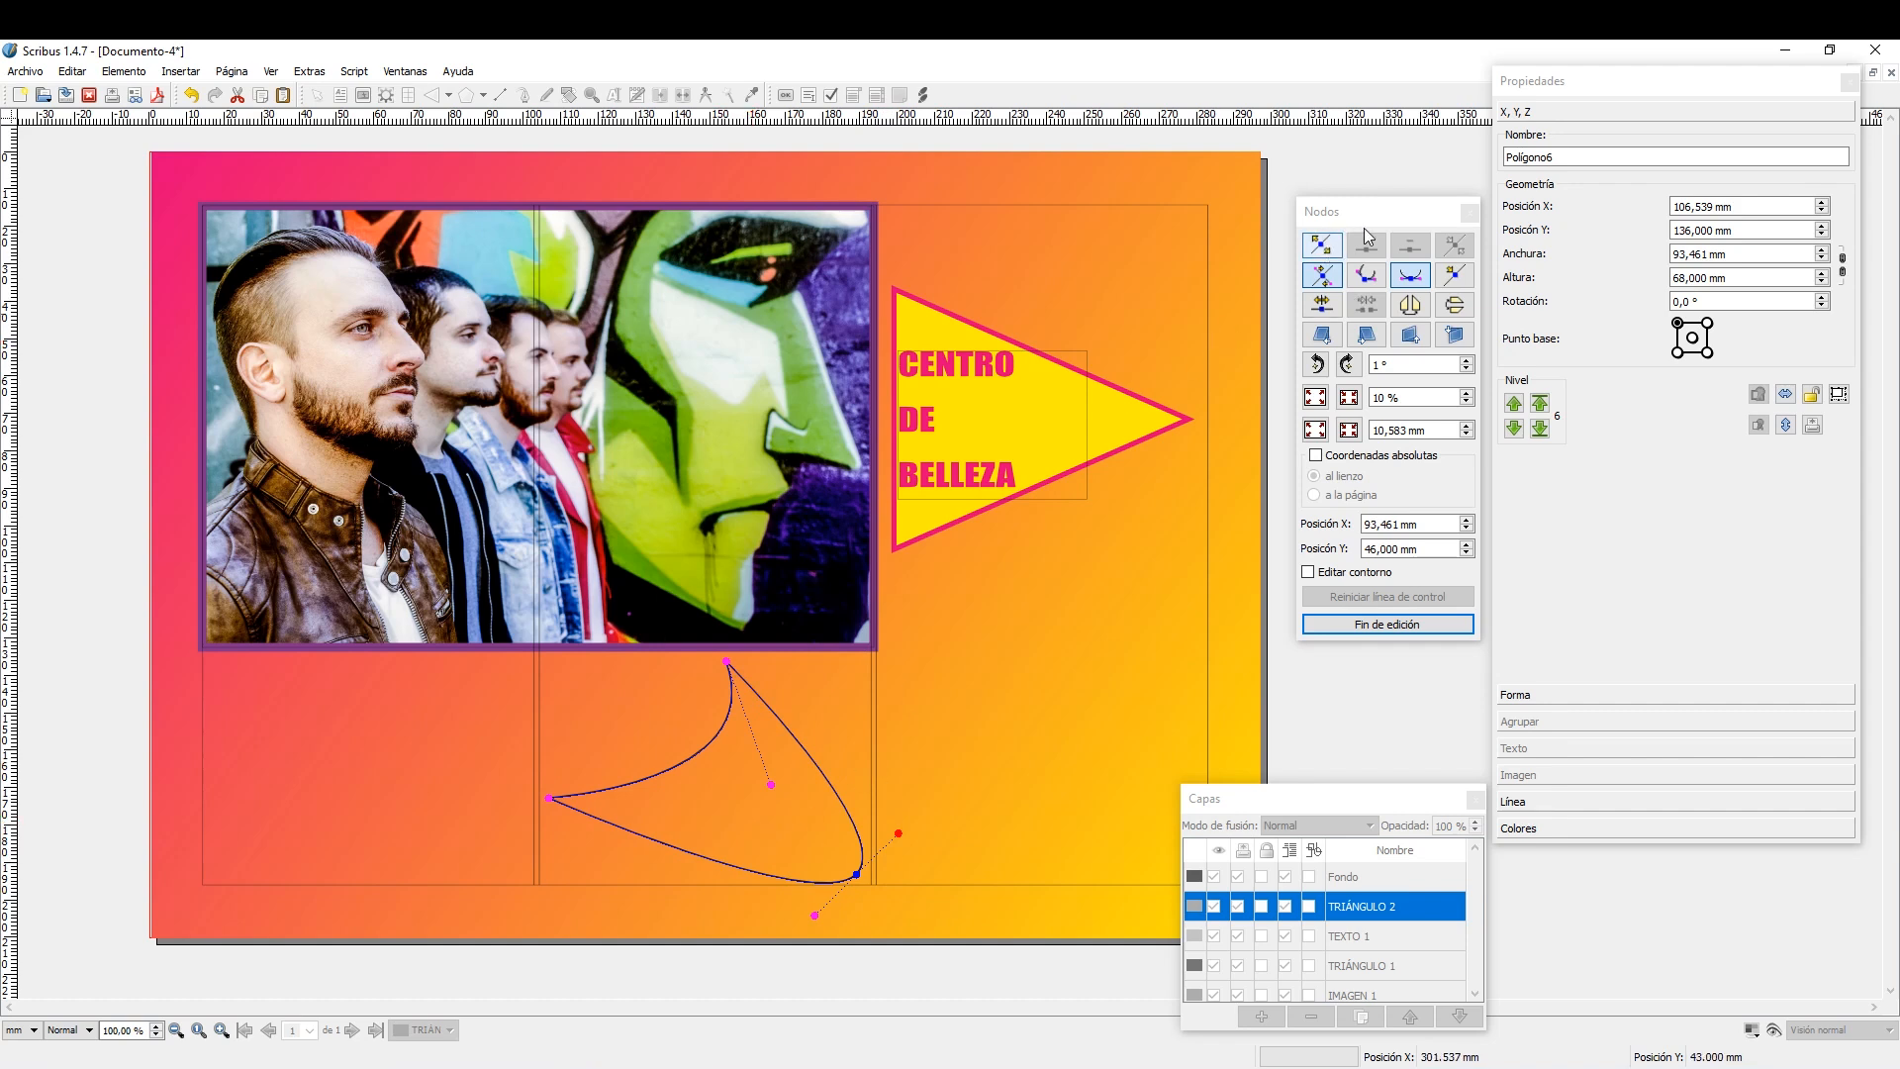
click(769, 824)
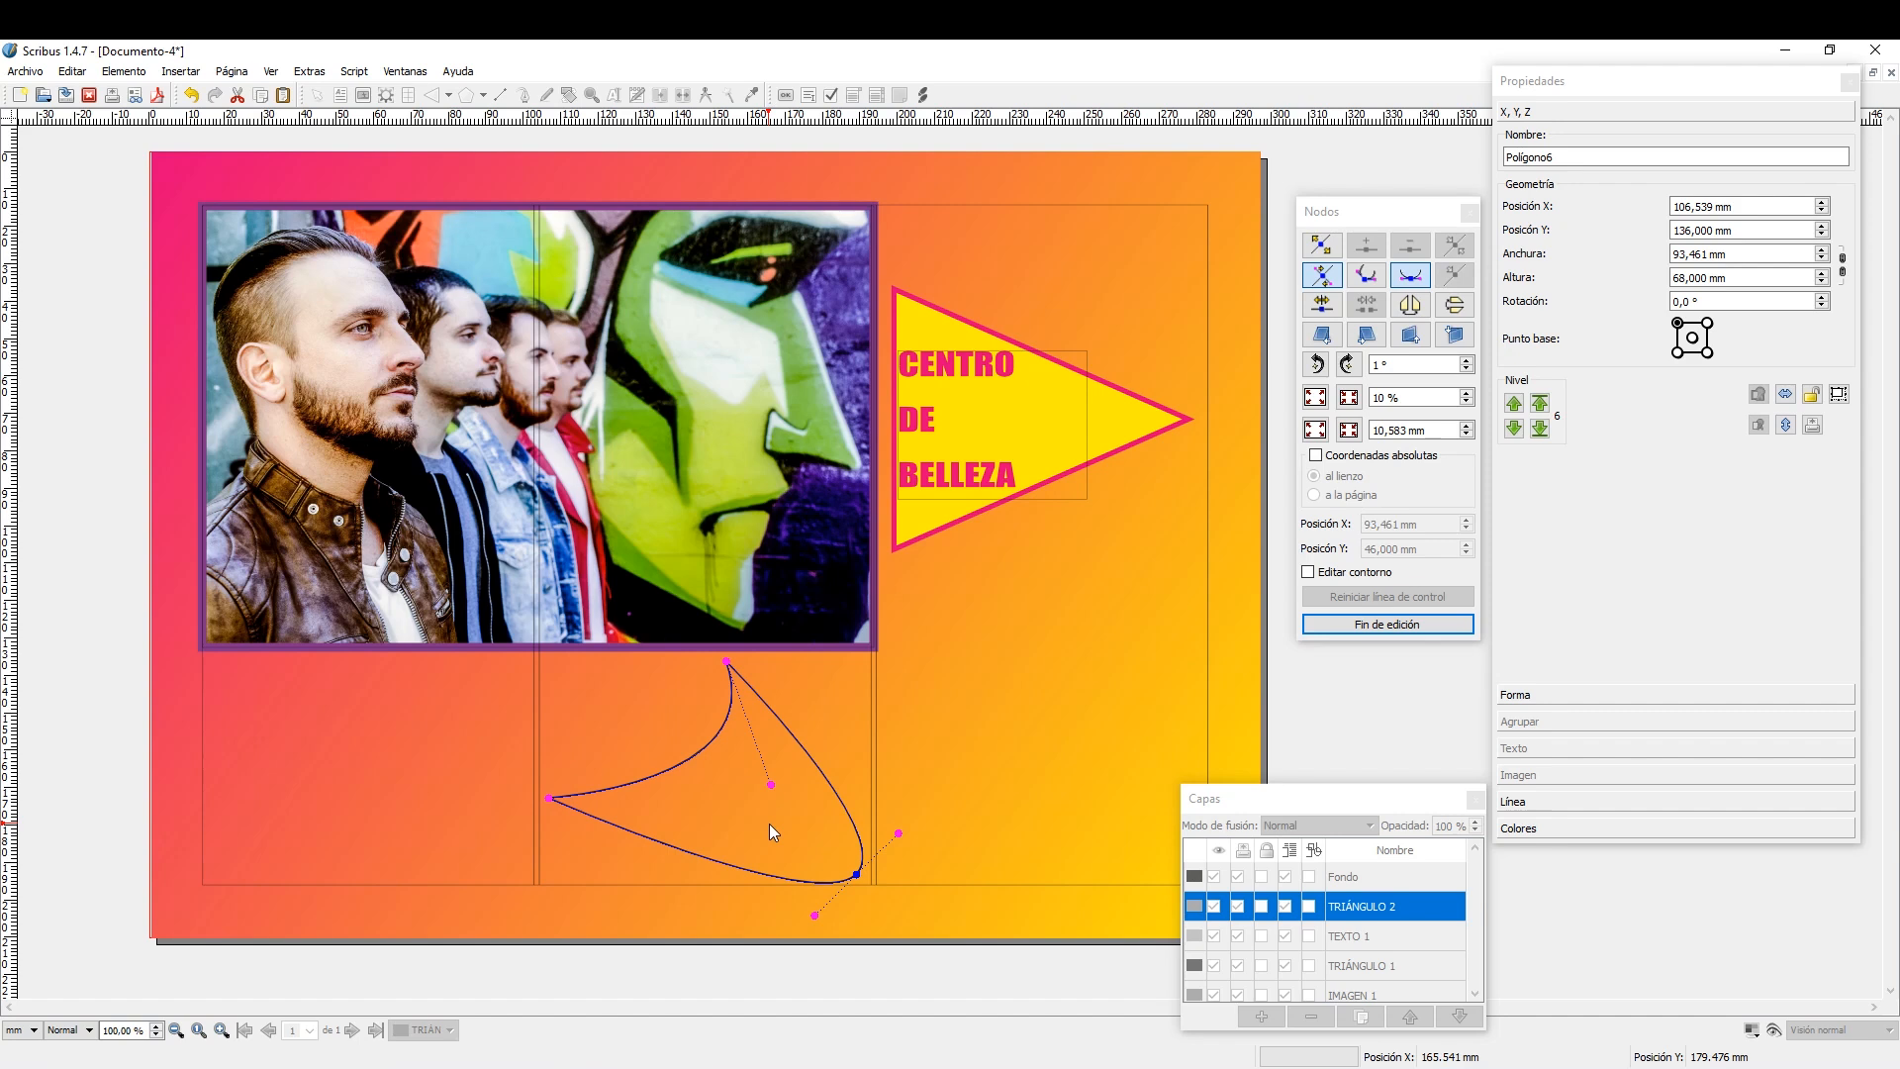
click(1383, 624)
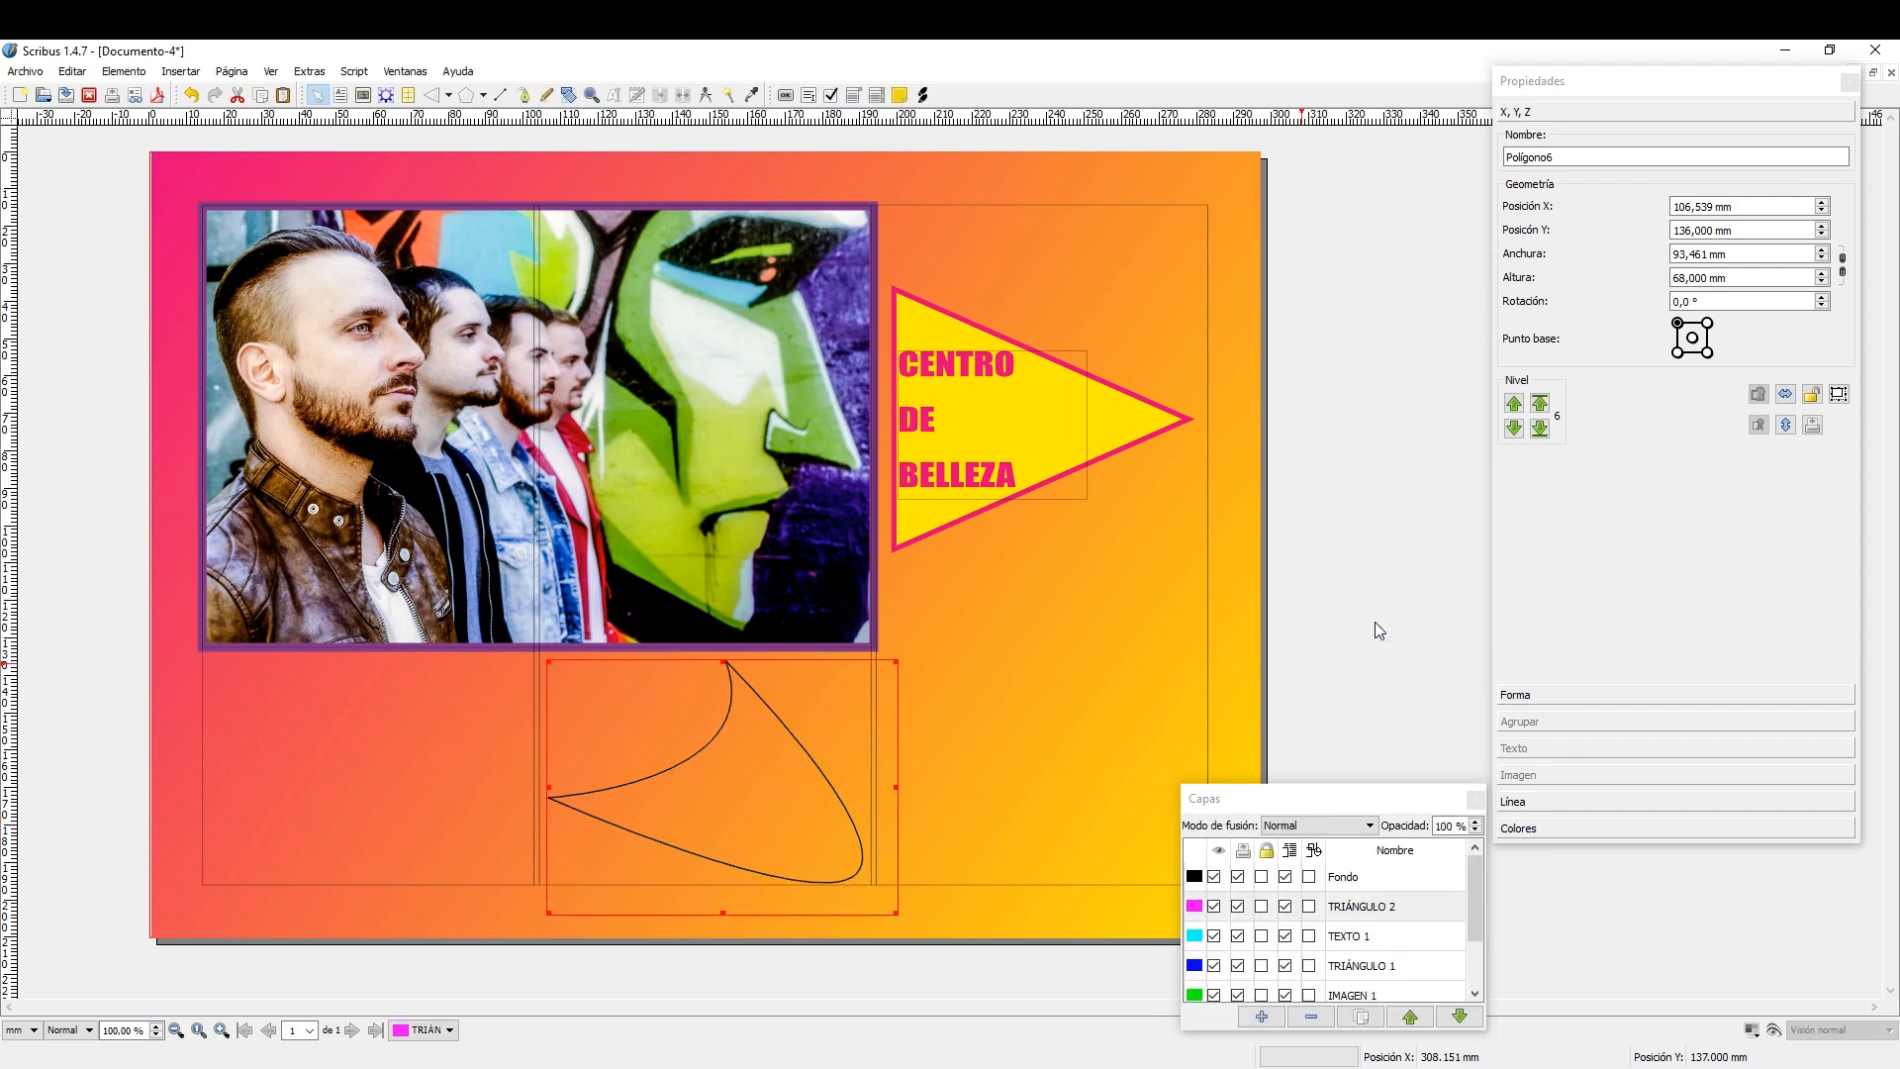
Set the curved shape's line colour to Yellow and its fill colour to Magenta.
click(1603, 828)
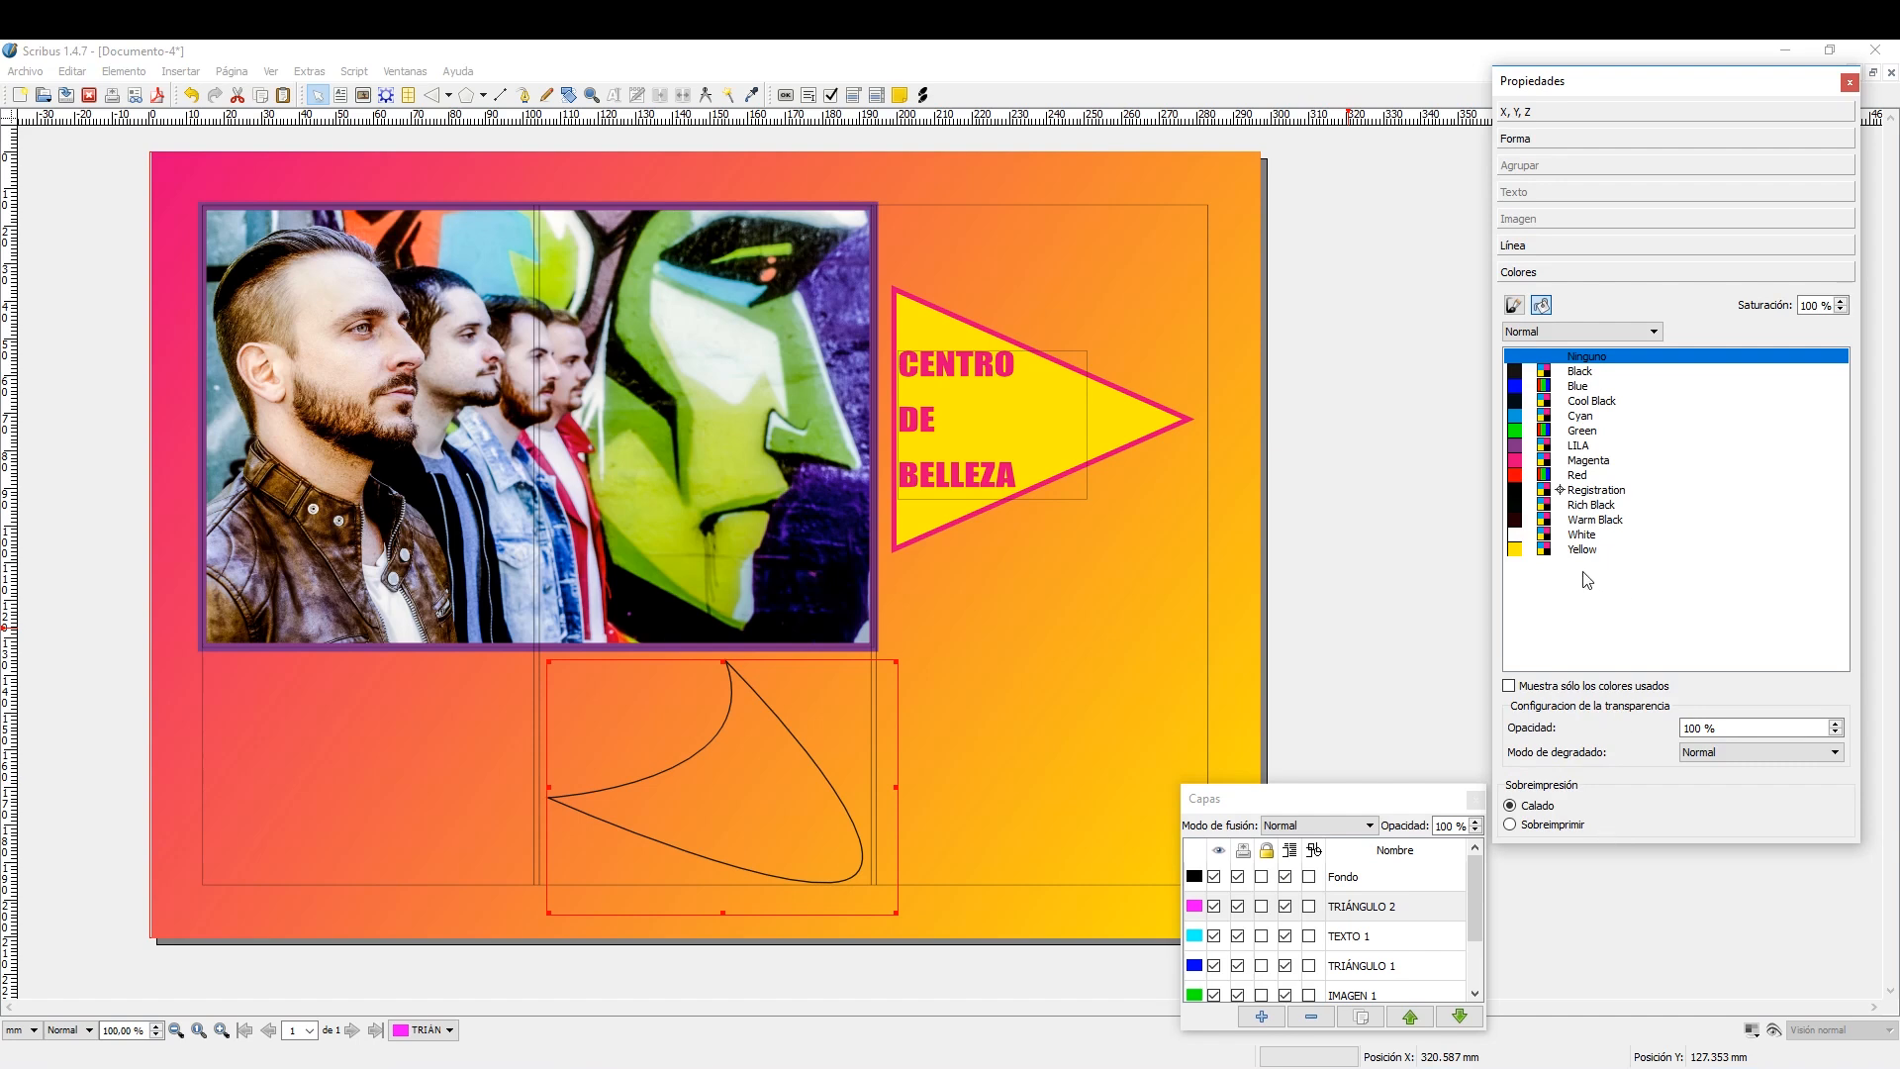
click(1515, 306)
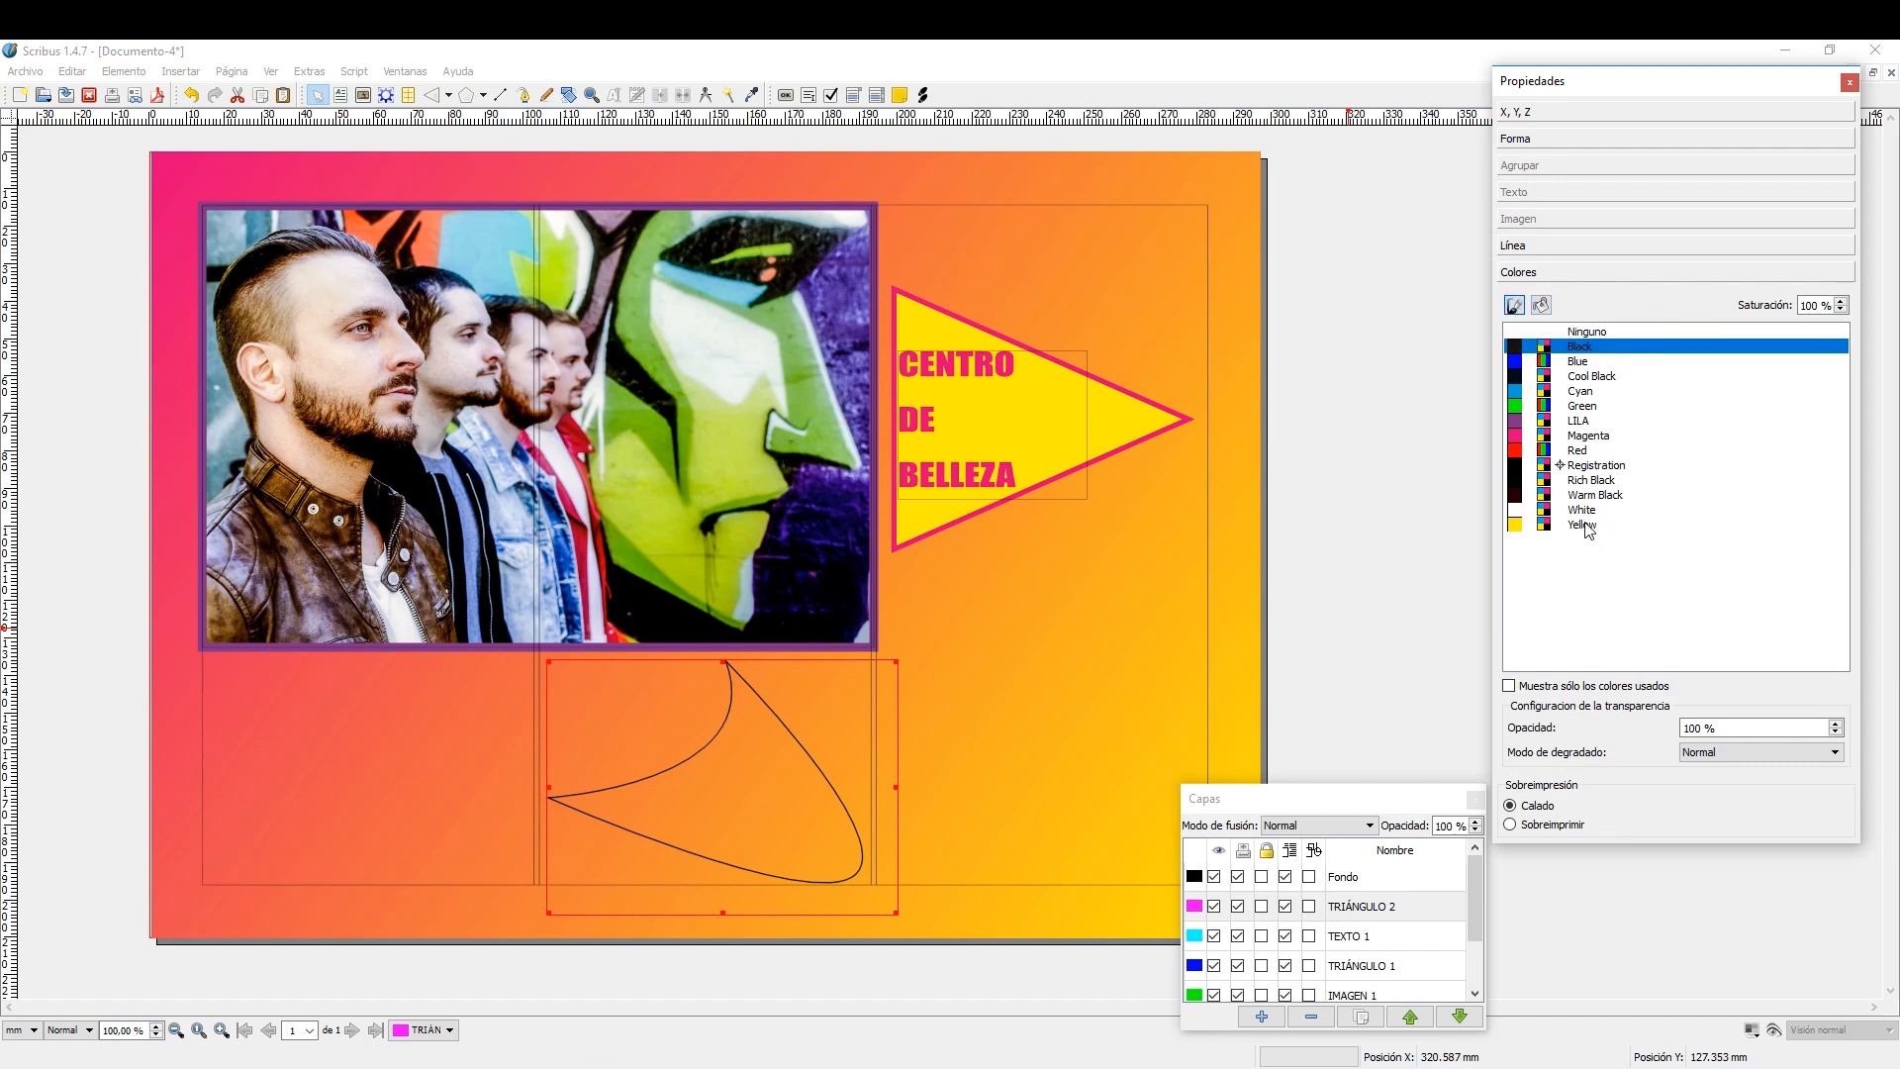
click(1584, 526)
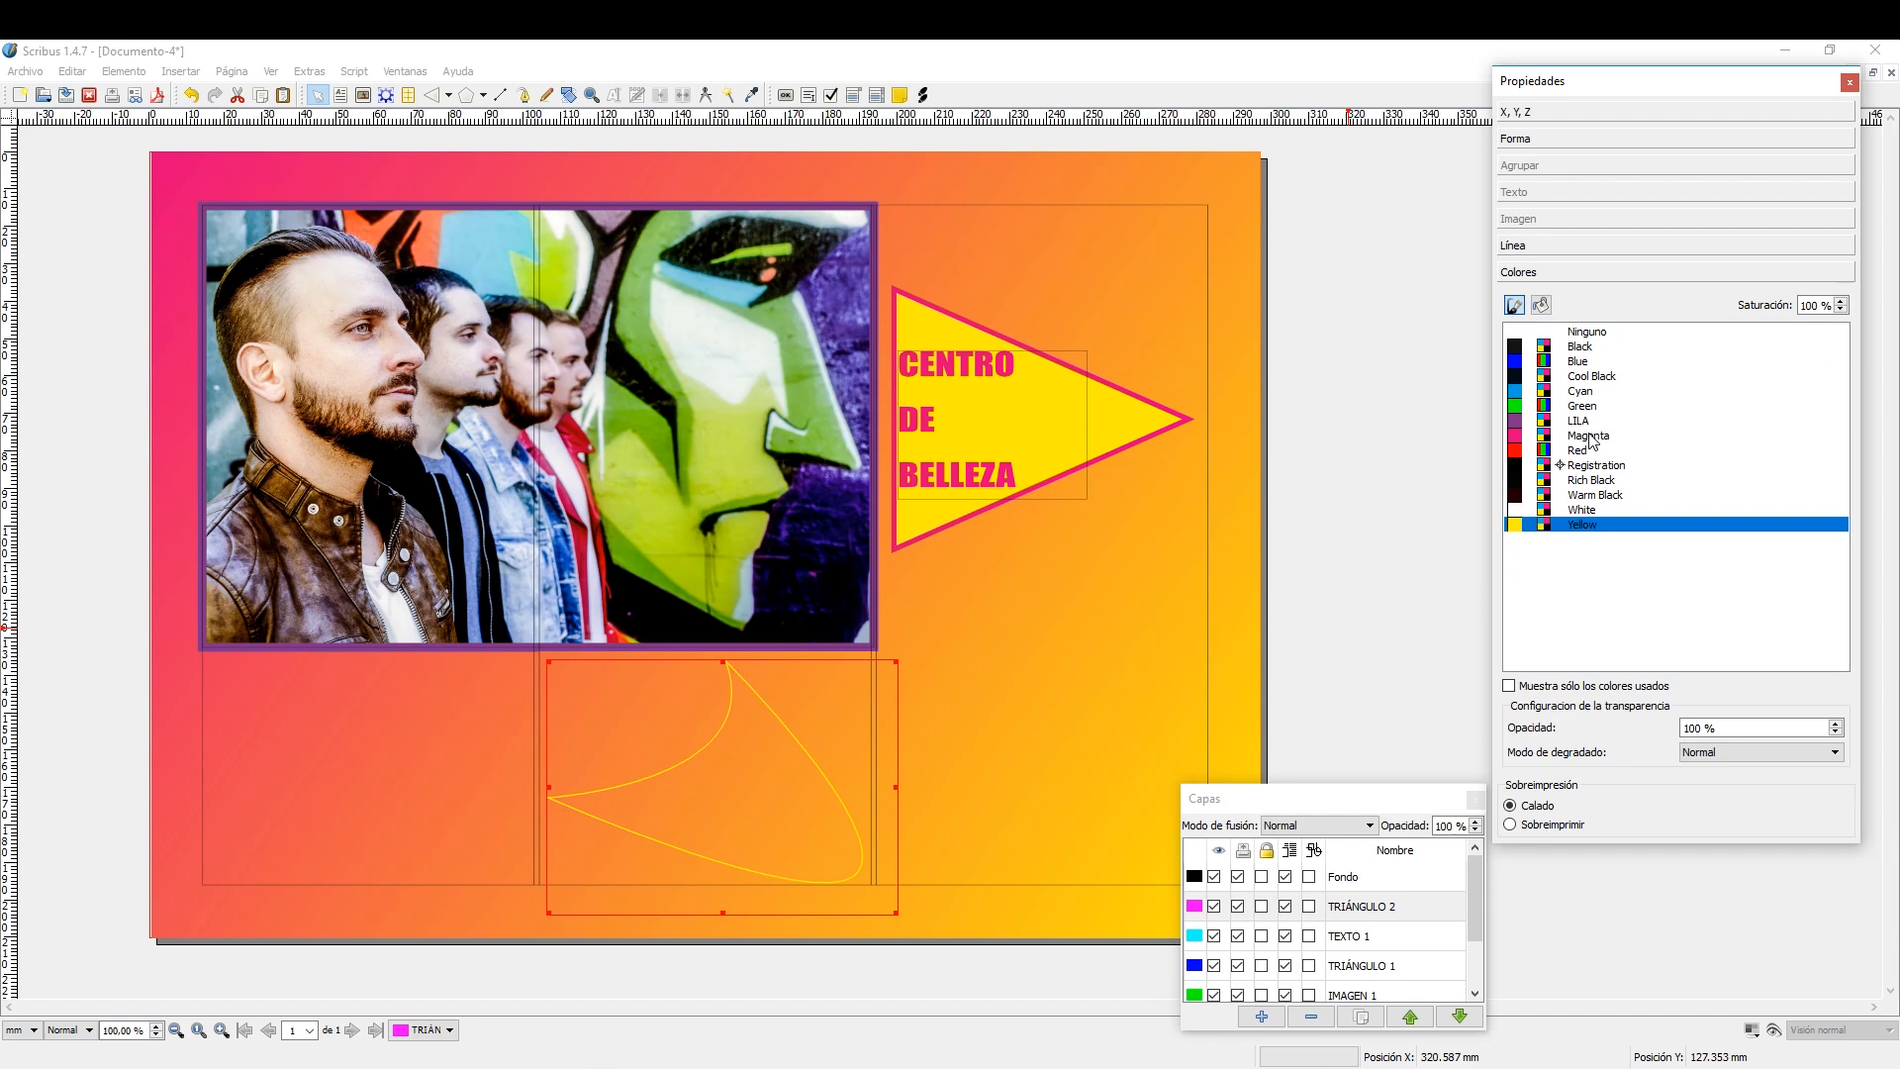
click(1541, 304)
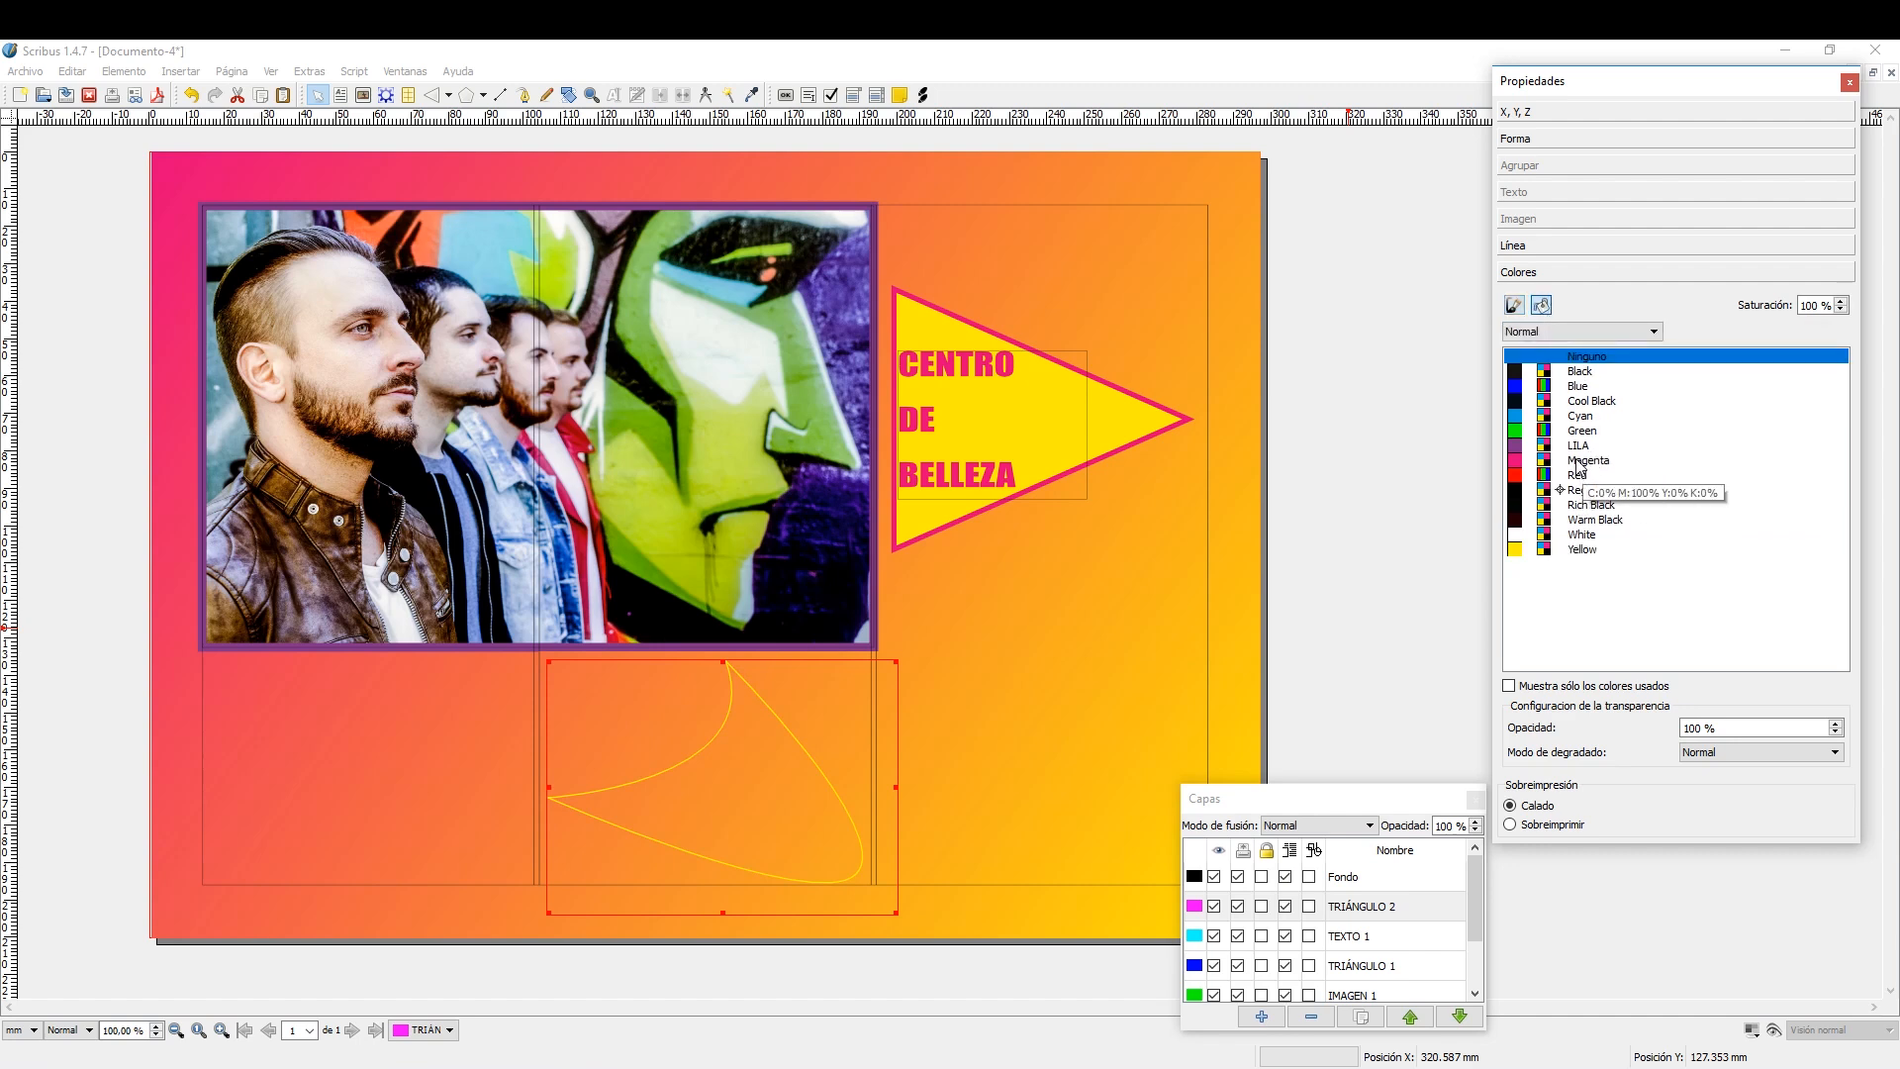
click(1579, 462)
click(1579, 447)
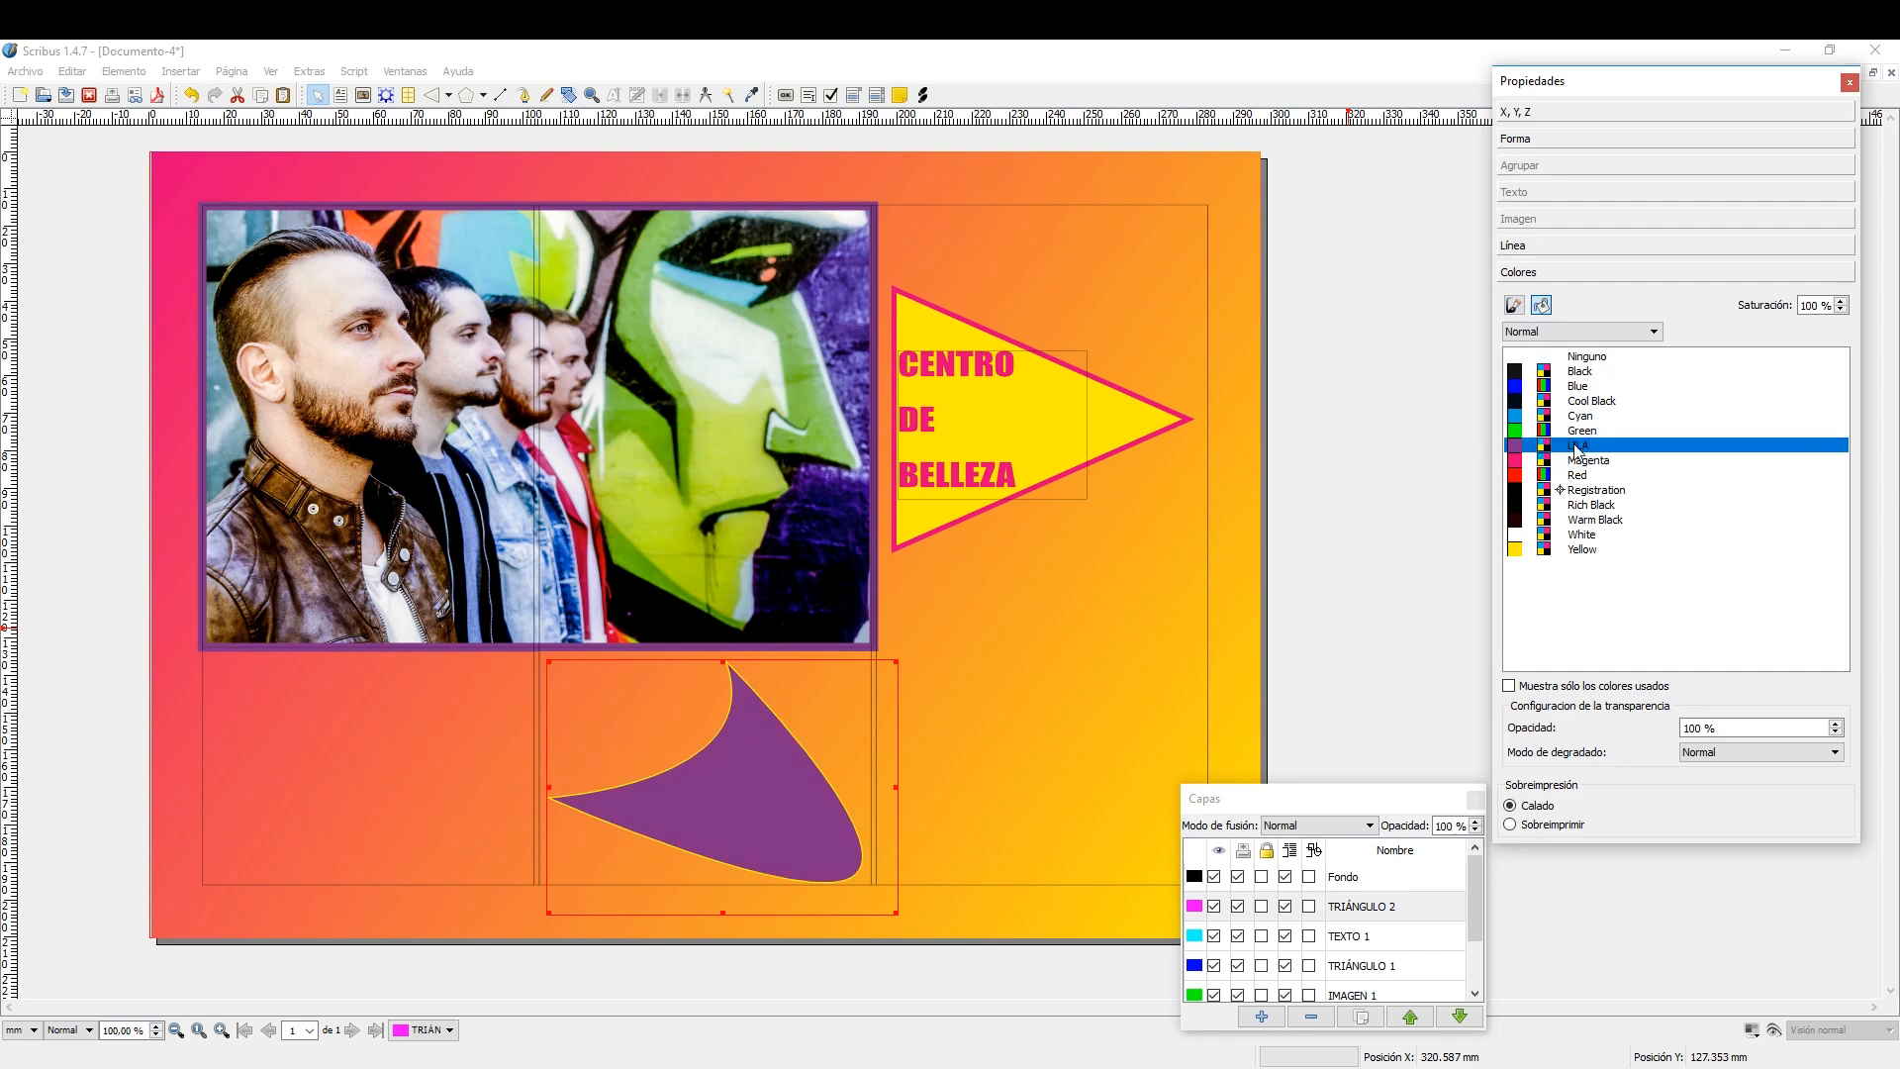
click(1581, 462)
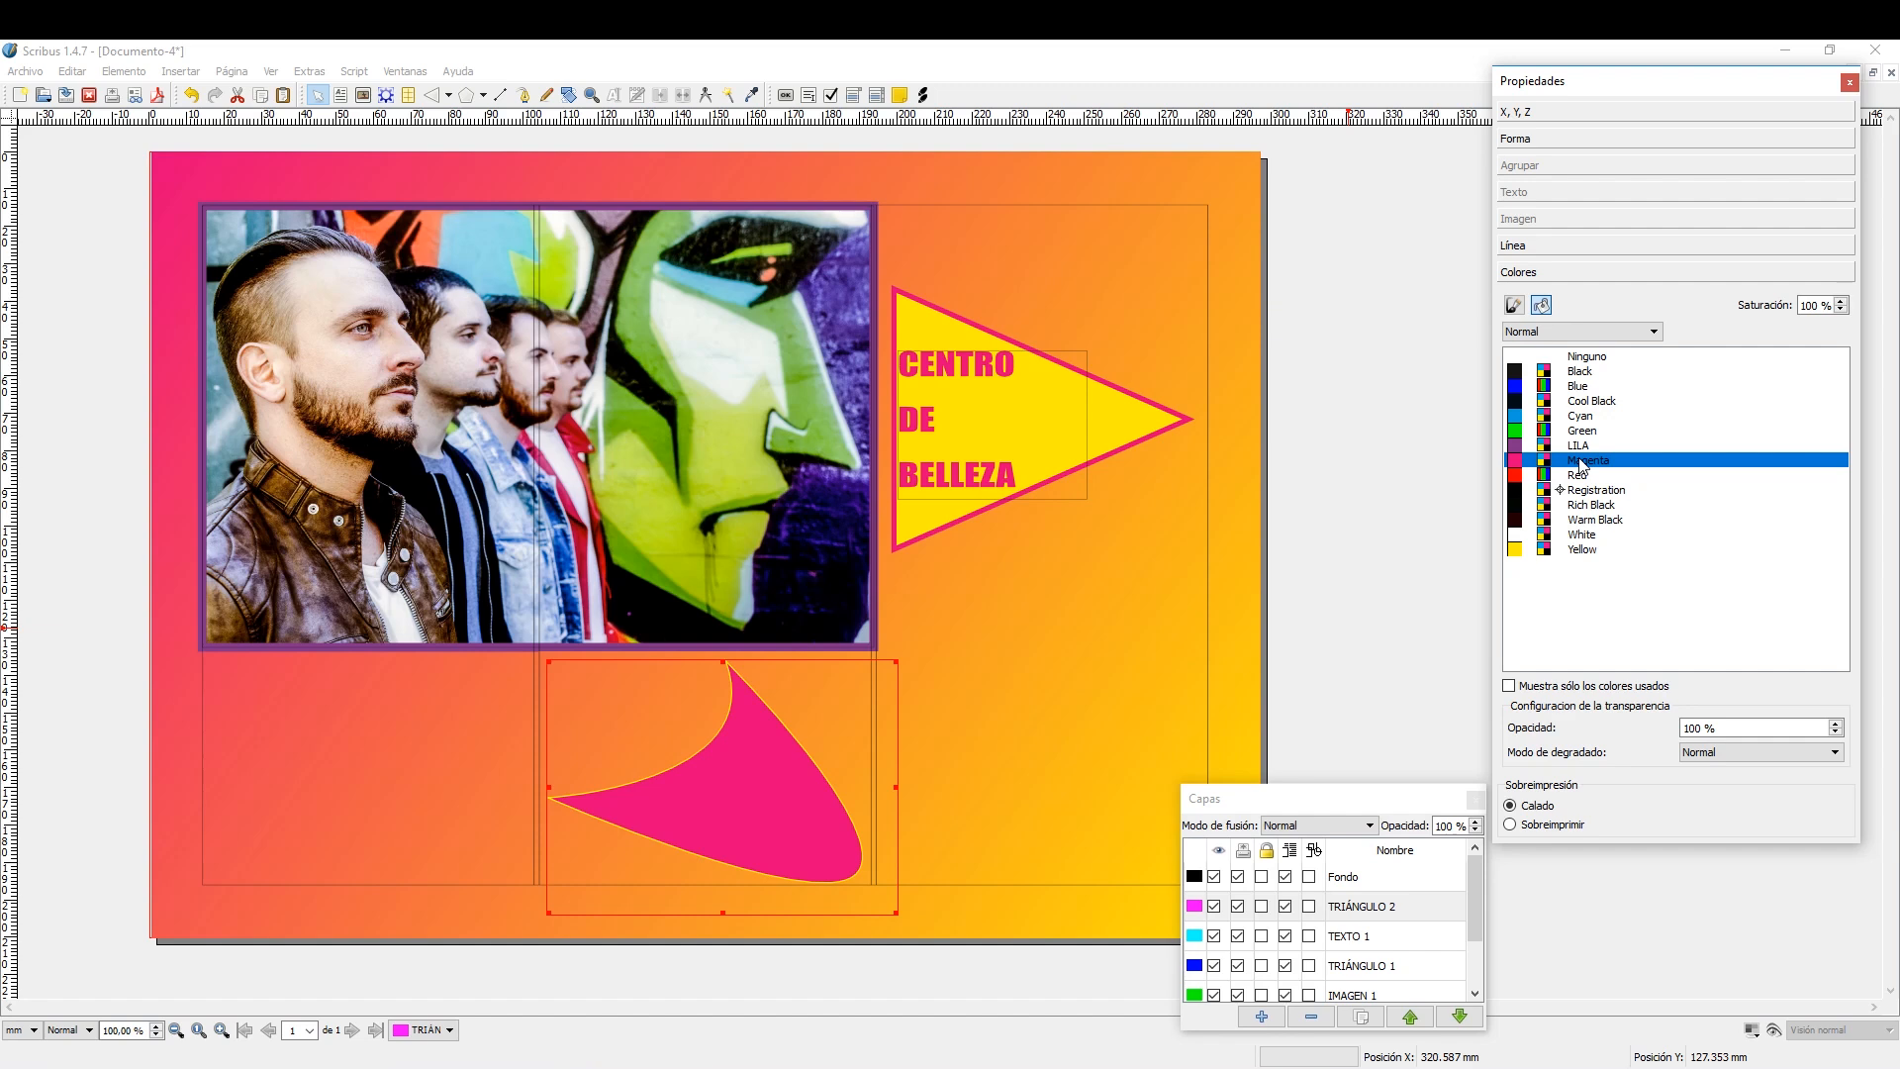
Set the curved shape's line width to 1.353 mm.
click(1559, 245)
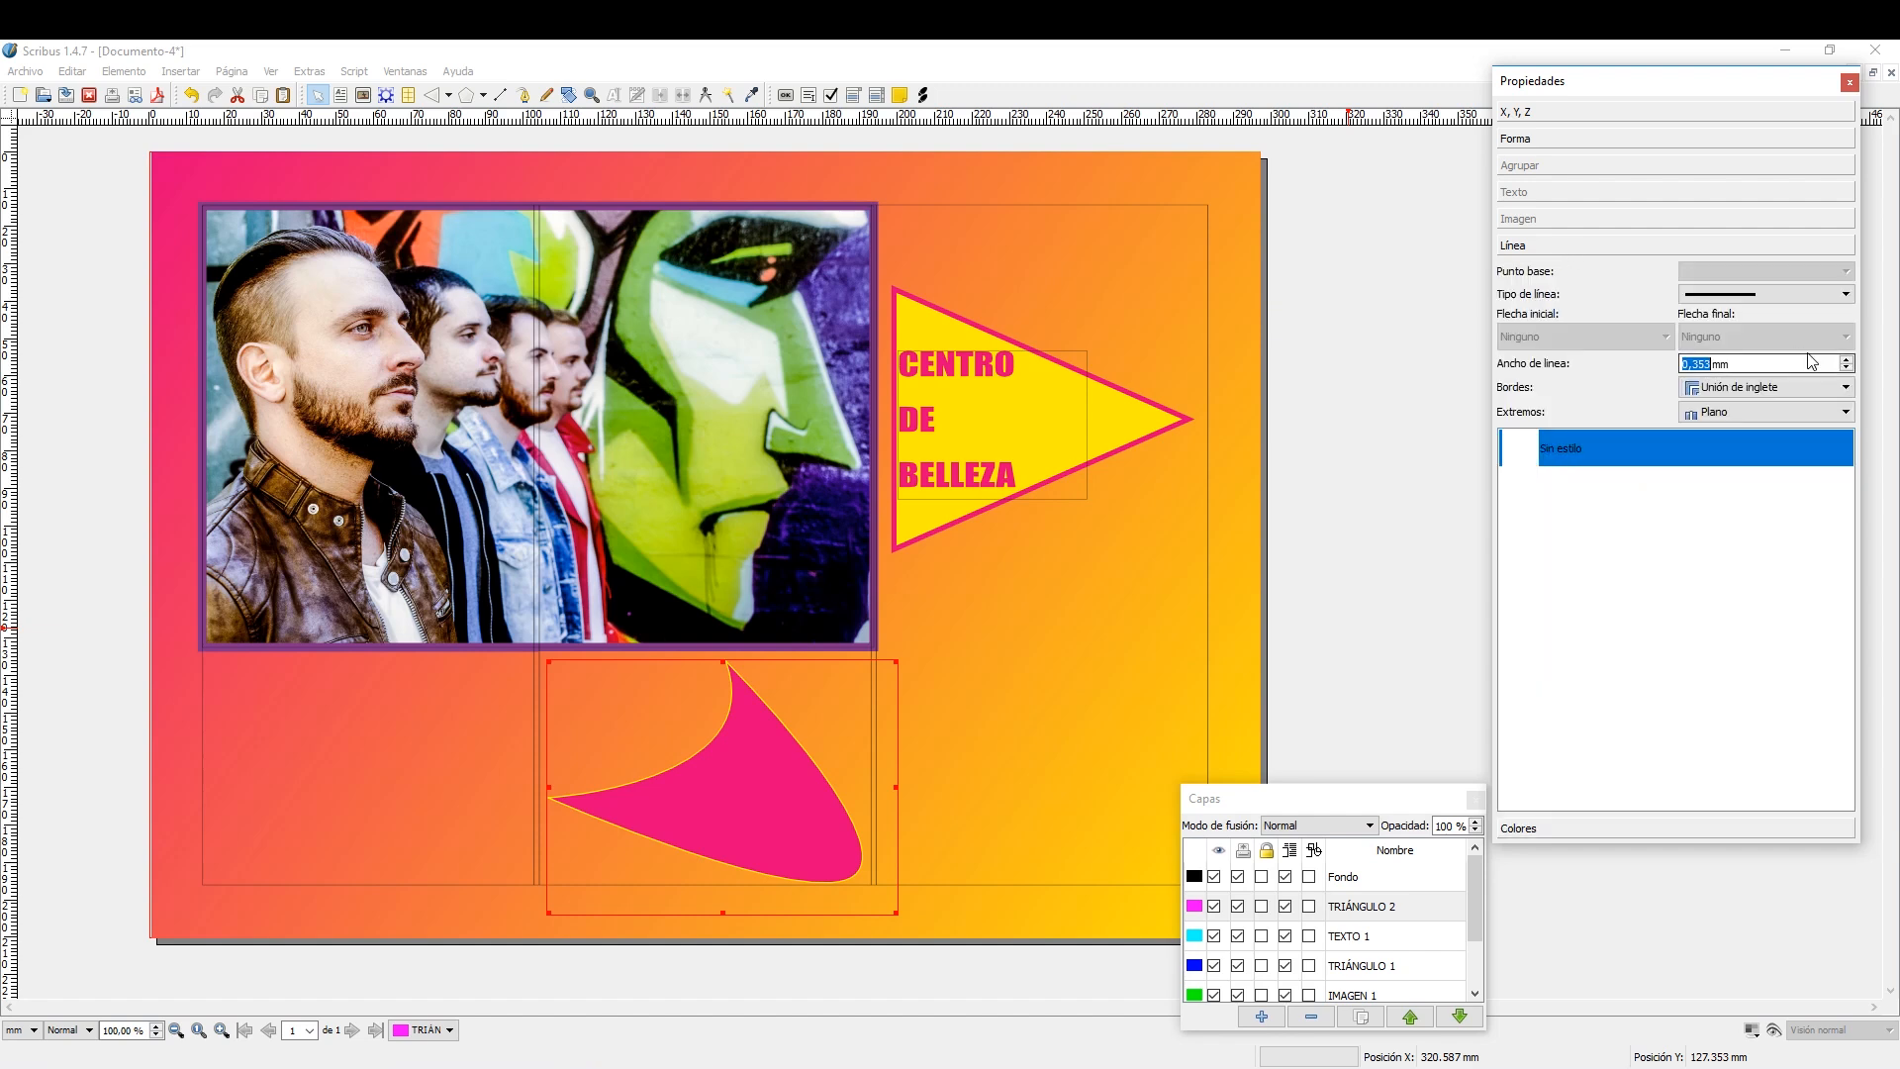
click(1847, 360)
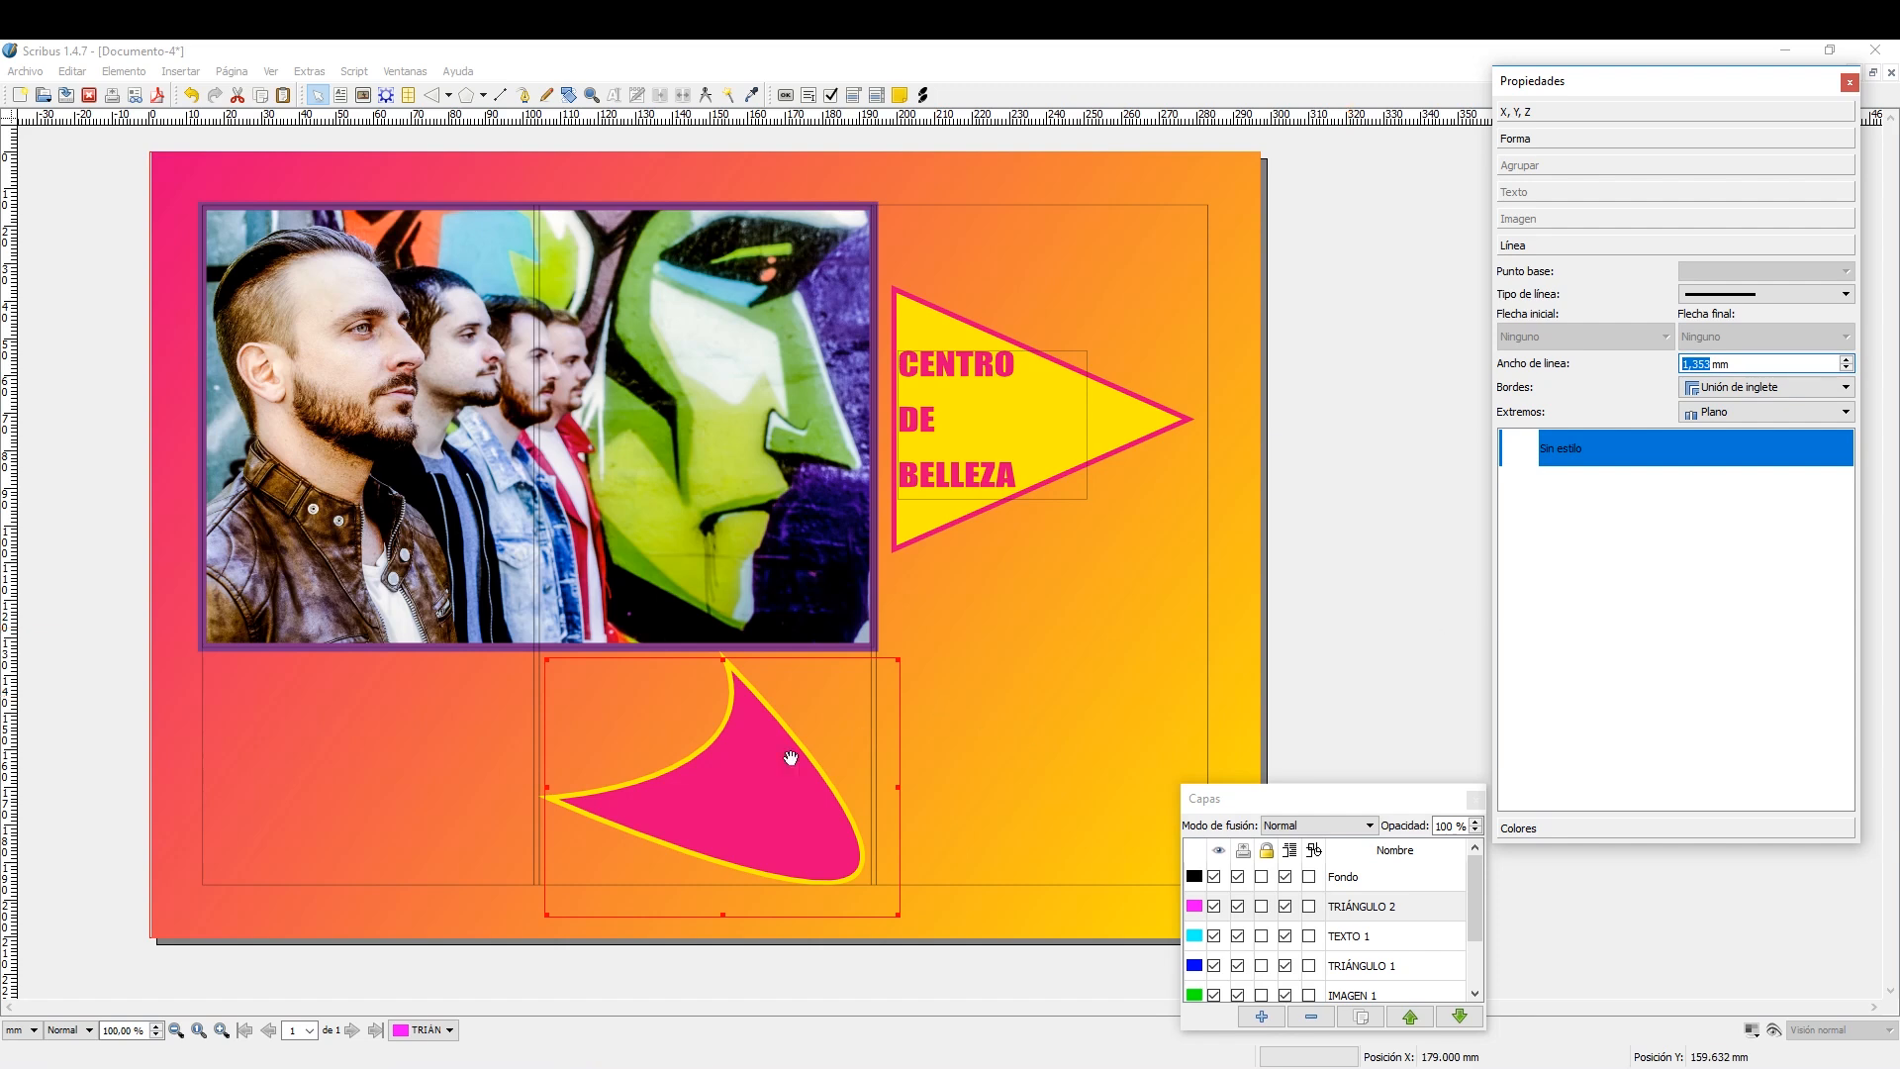
click(840, 703)
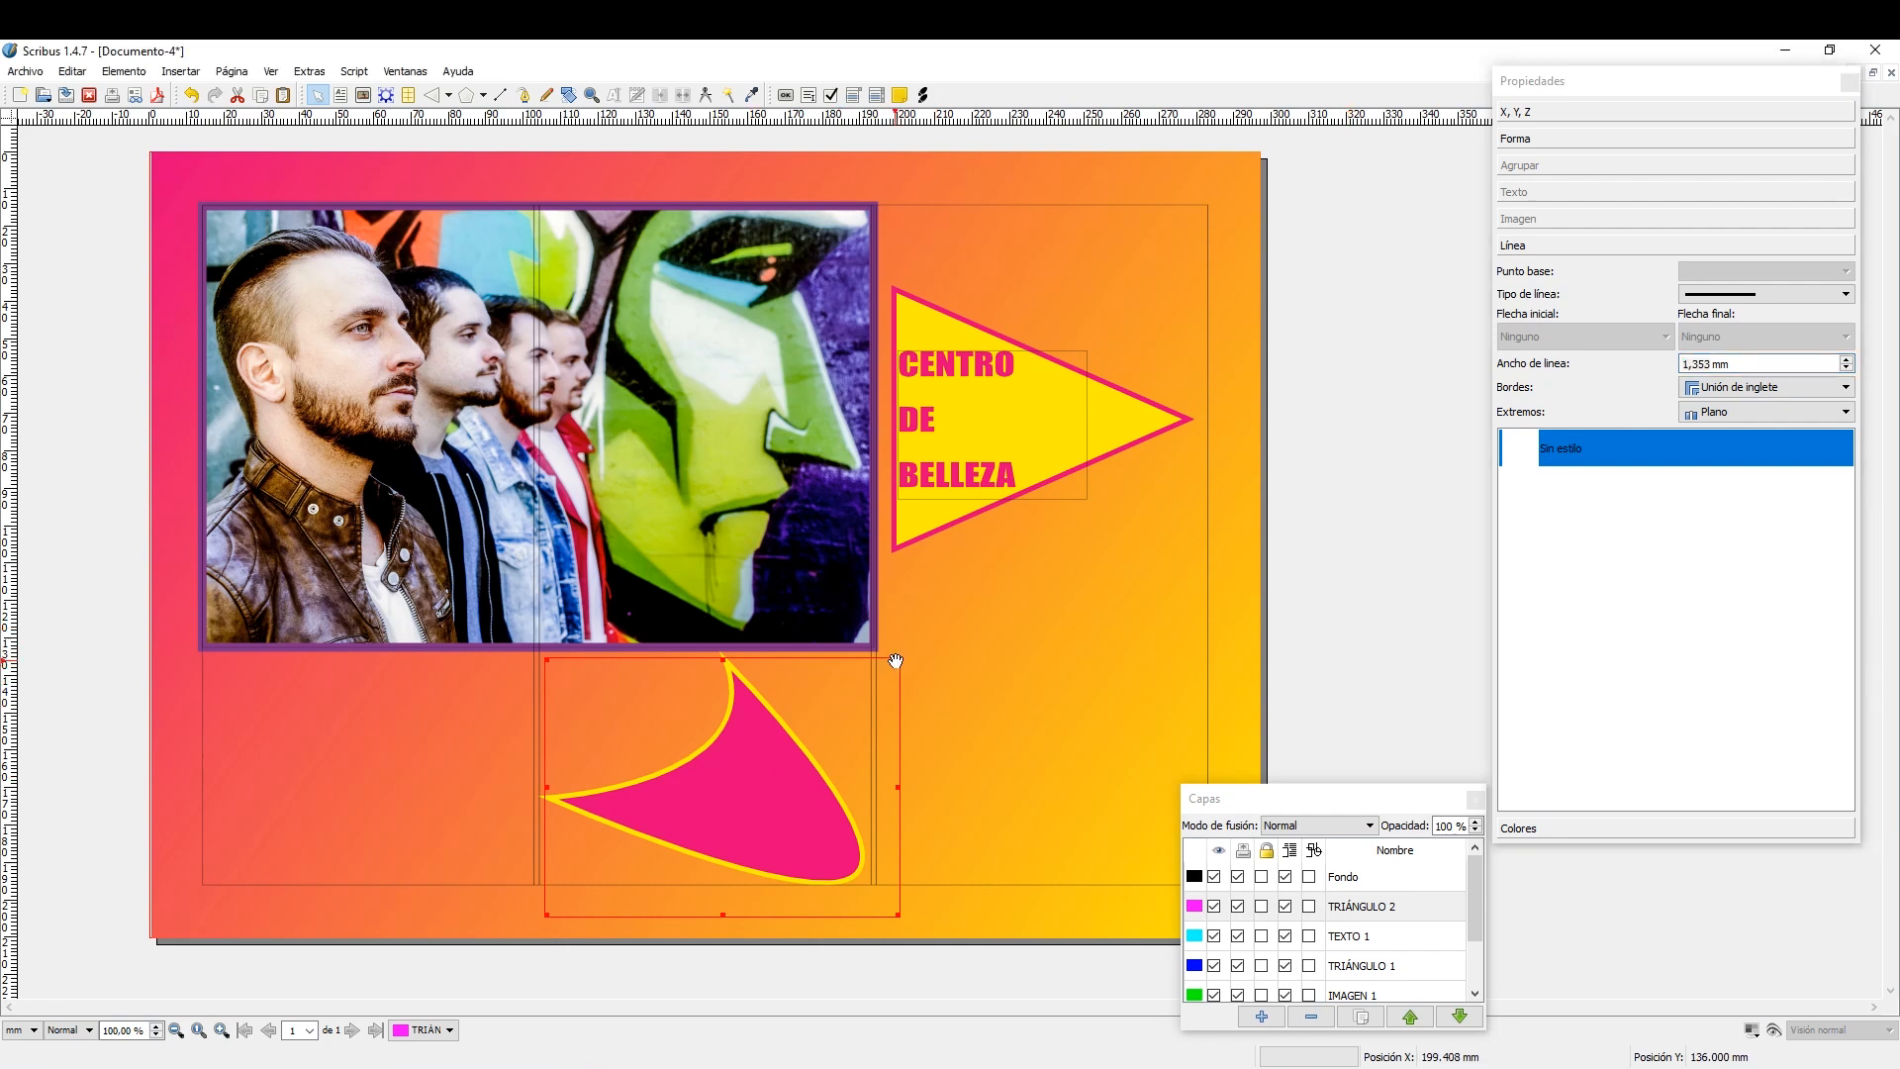
Scale the curved shape down slightly and position it in the middle column below the photo.
drag(897, 661, 863, 689)
drag(794, 747, 813, 725)
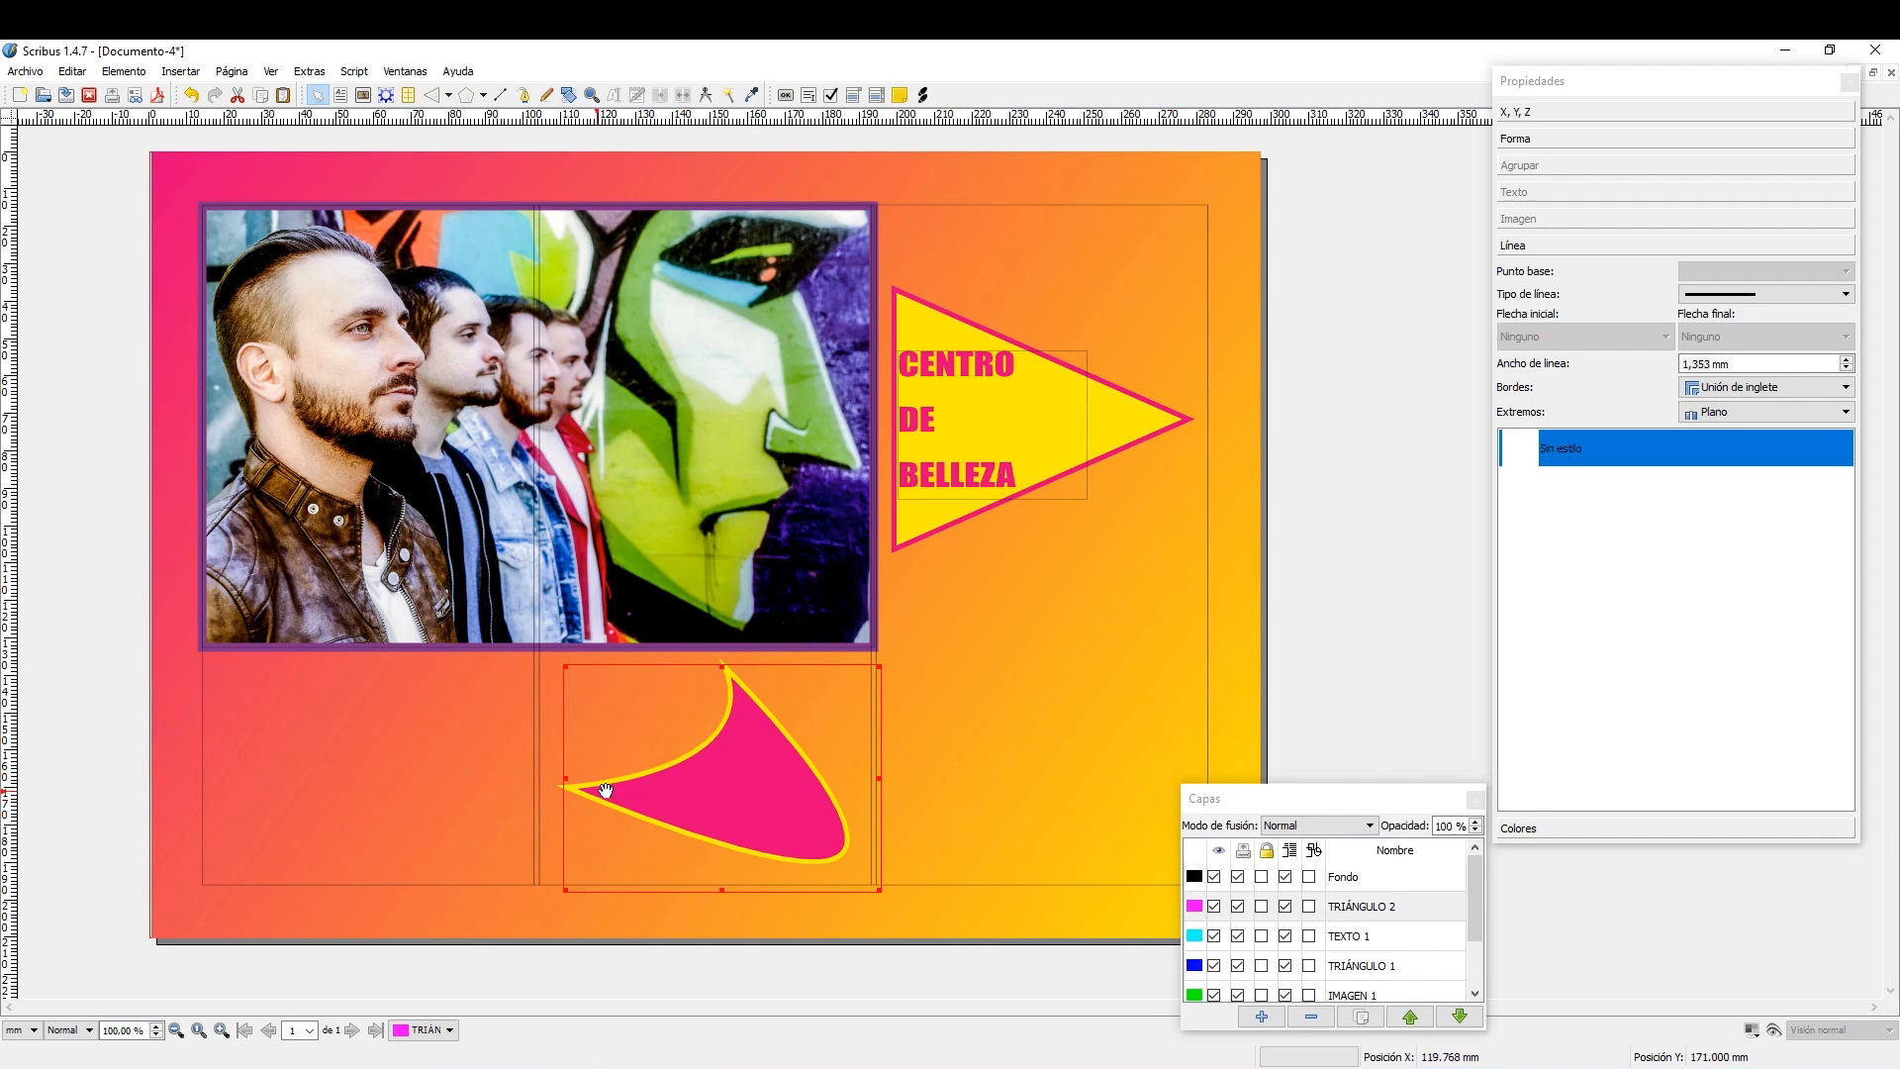
drag(746, 792, 840, 692)
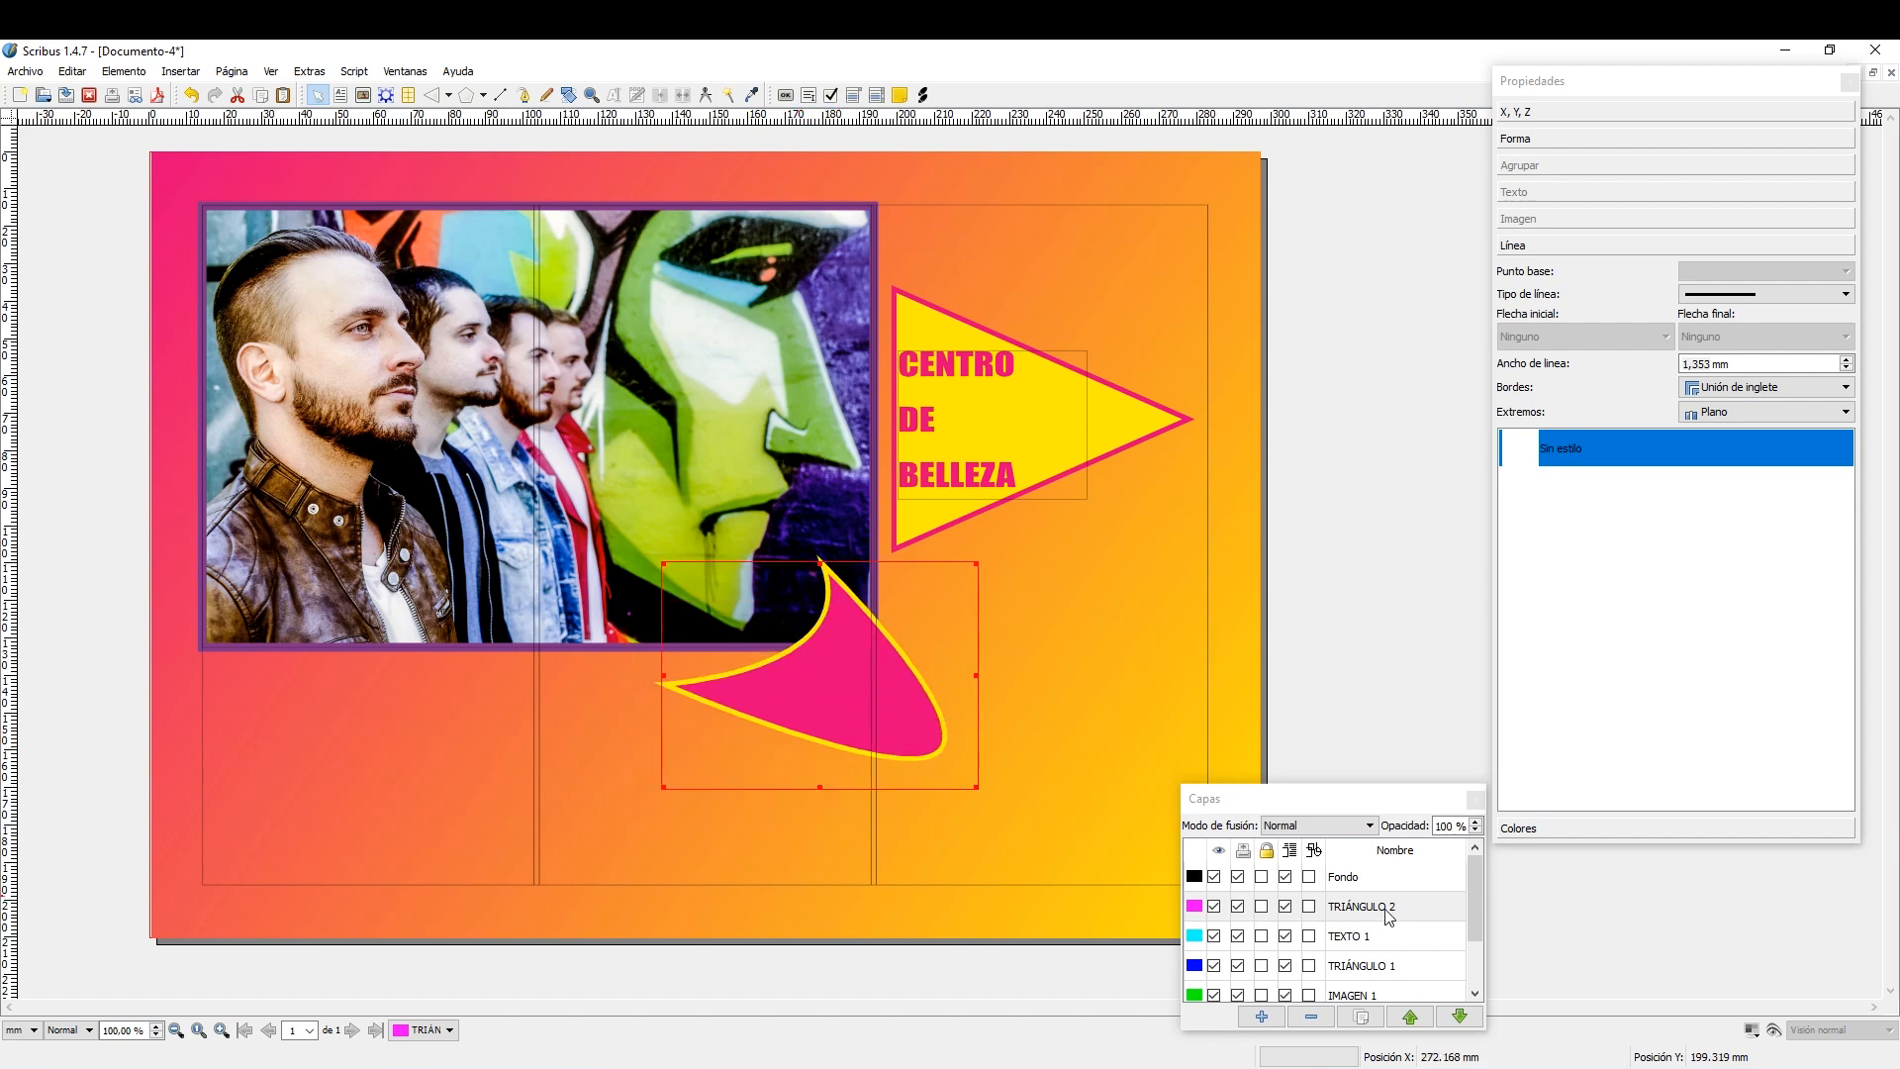
drag(863, 692, 863, 652)
drag(862, 650, 751, 778)
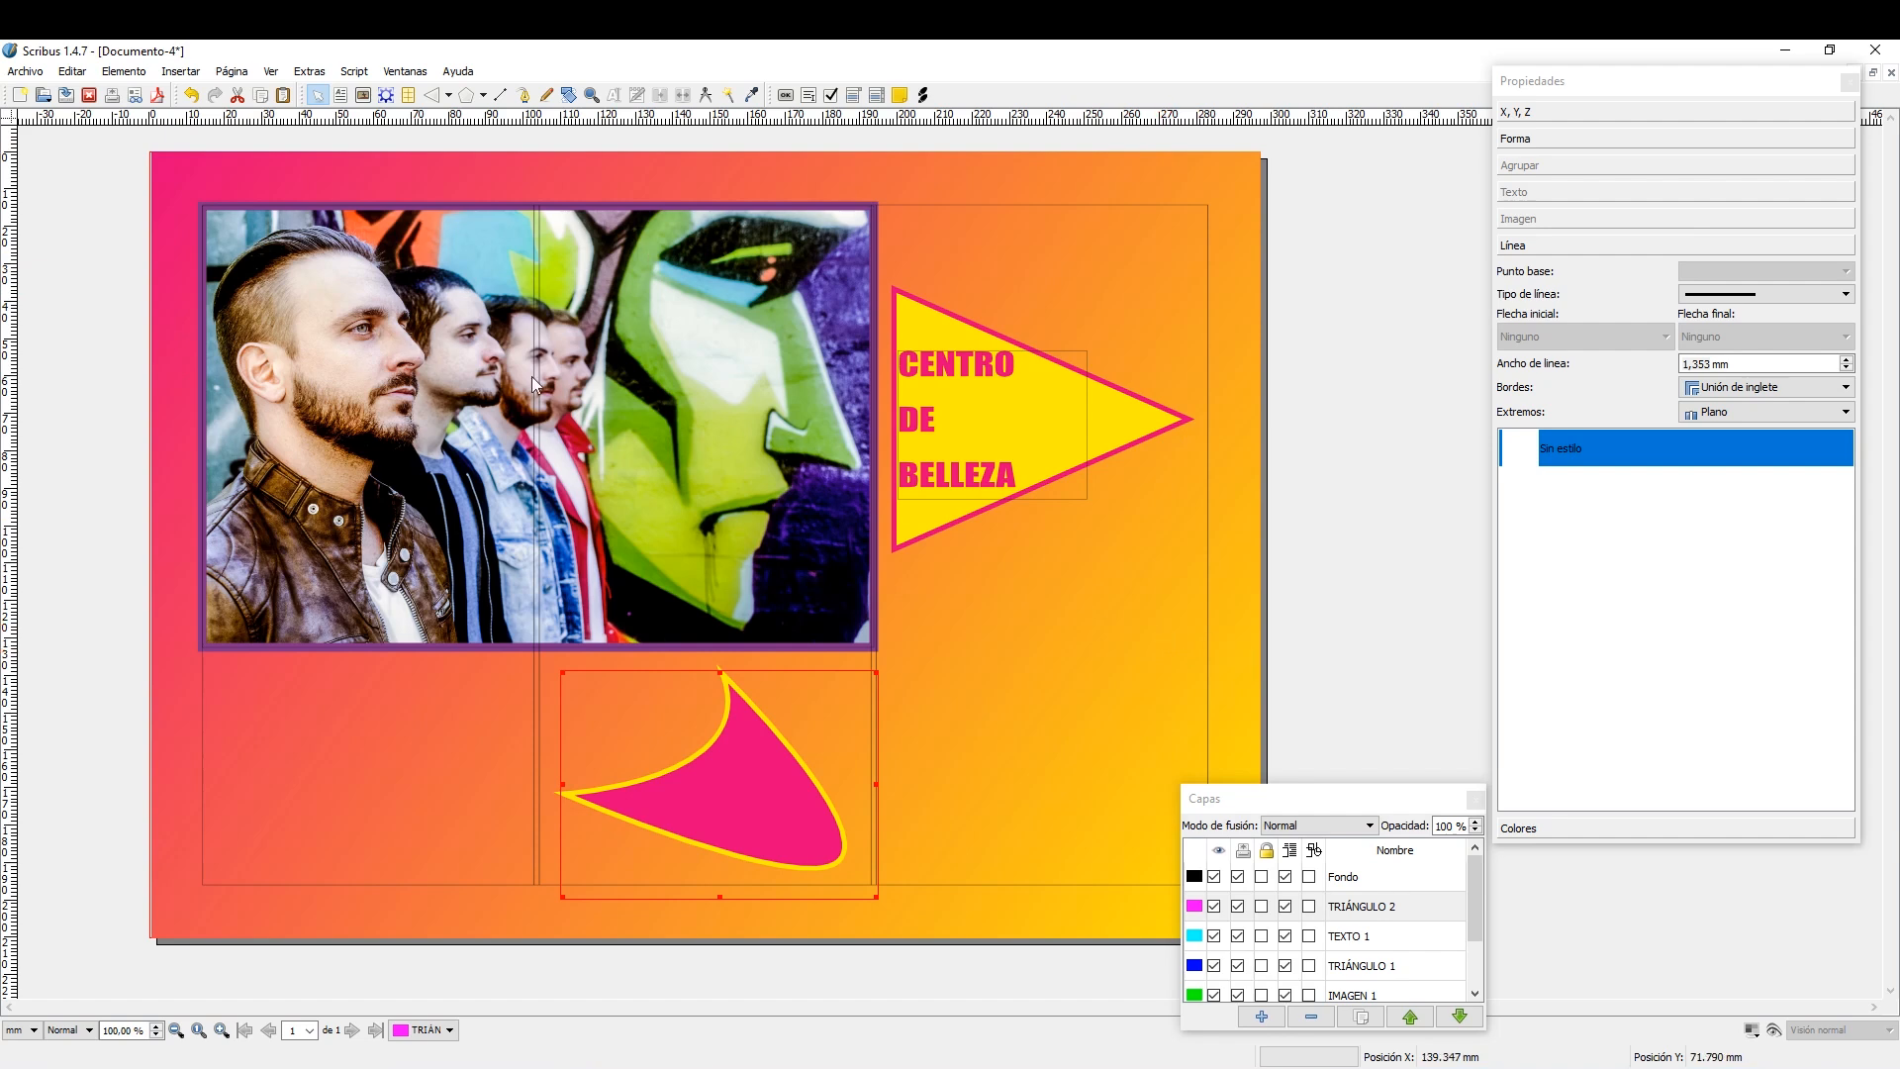
Review the options for exporting the page as an image, choosing jpg as the image type, and close without exporting.
click(21, 74)
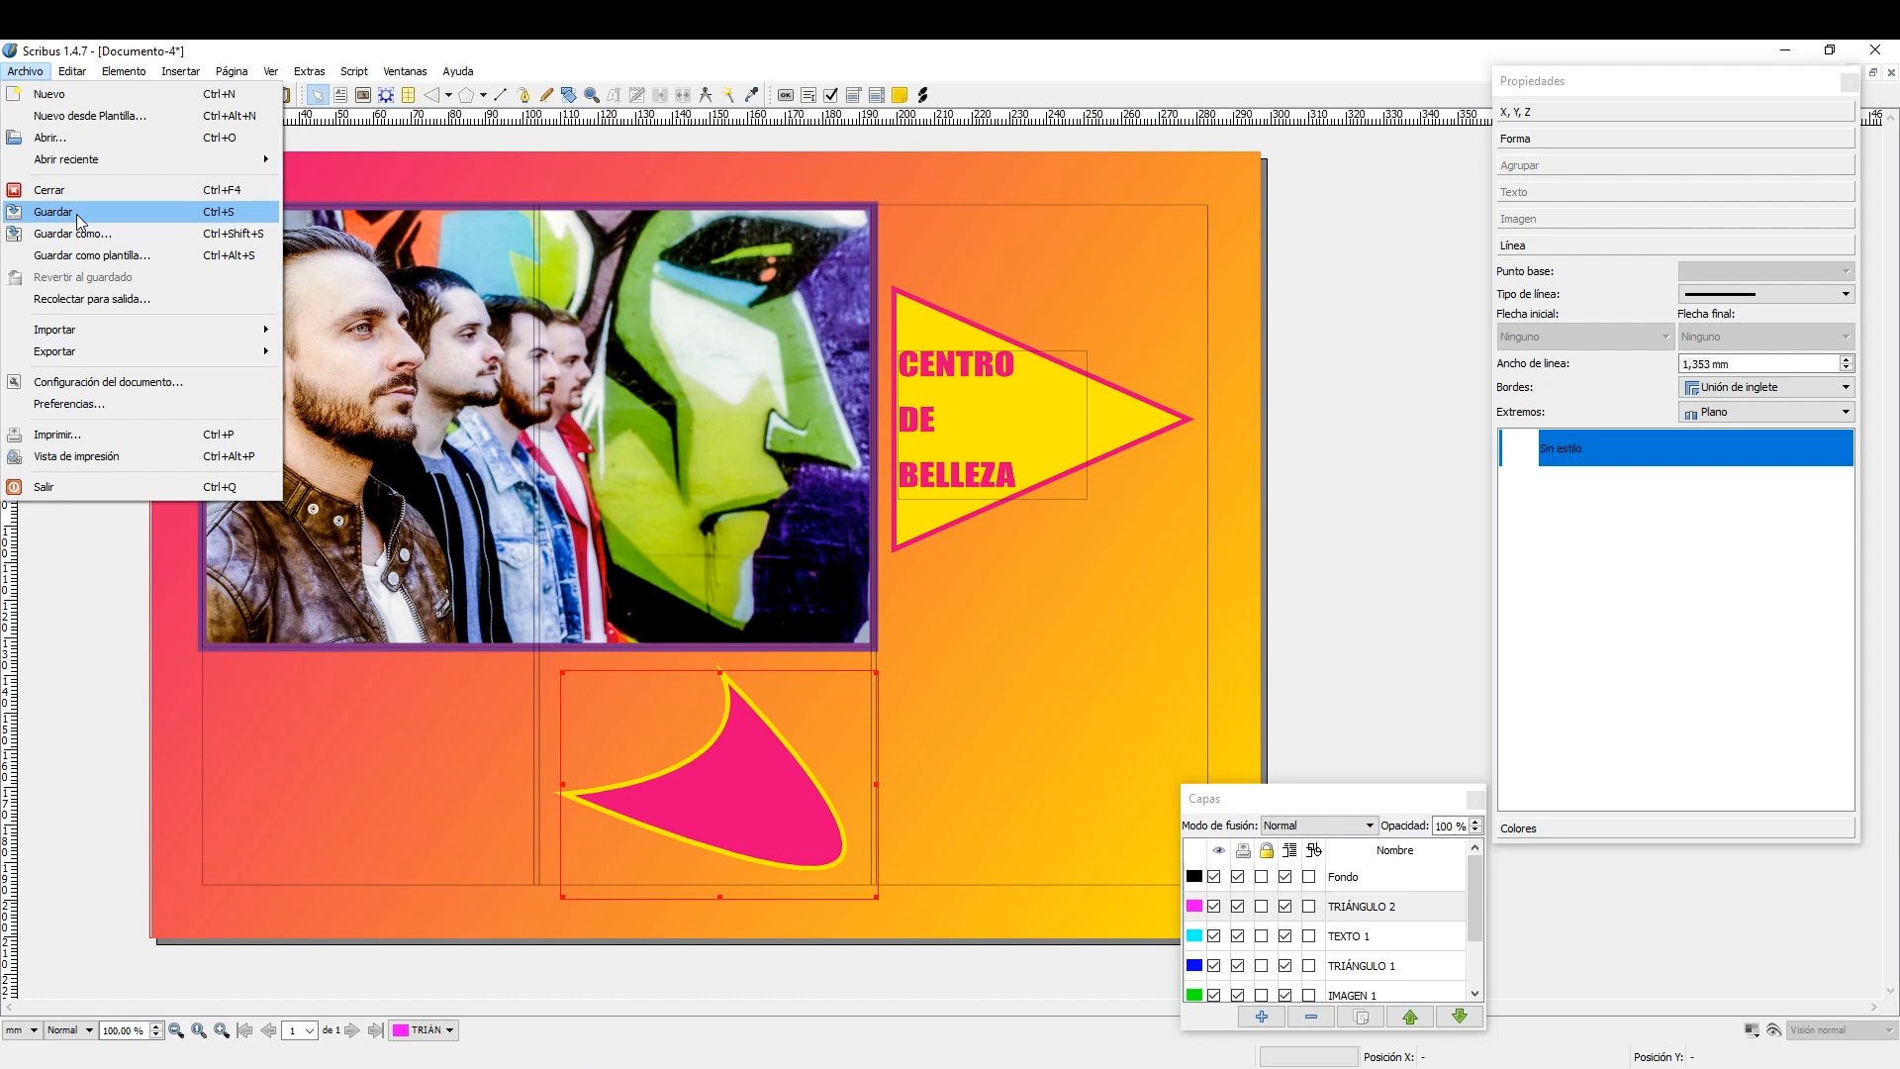
click(30, 73)
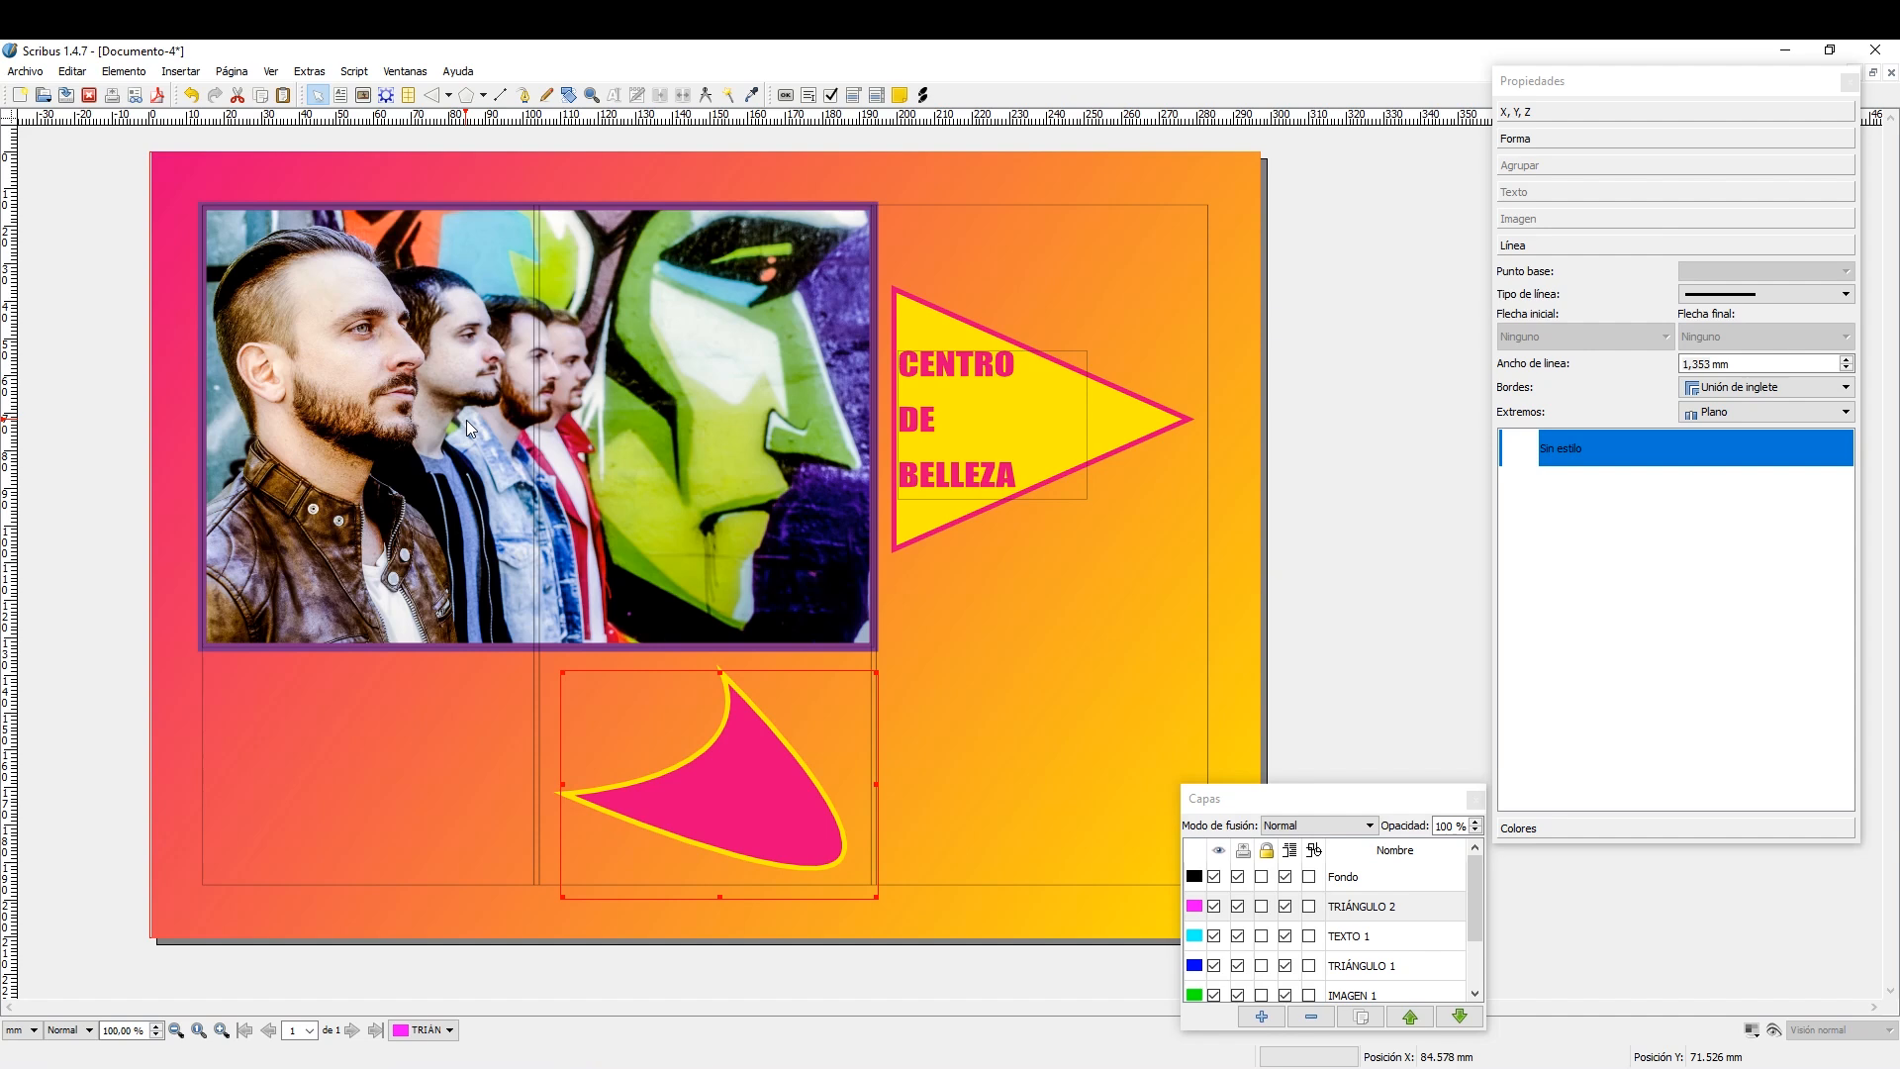
click(25, 72)
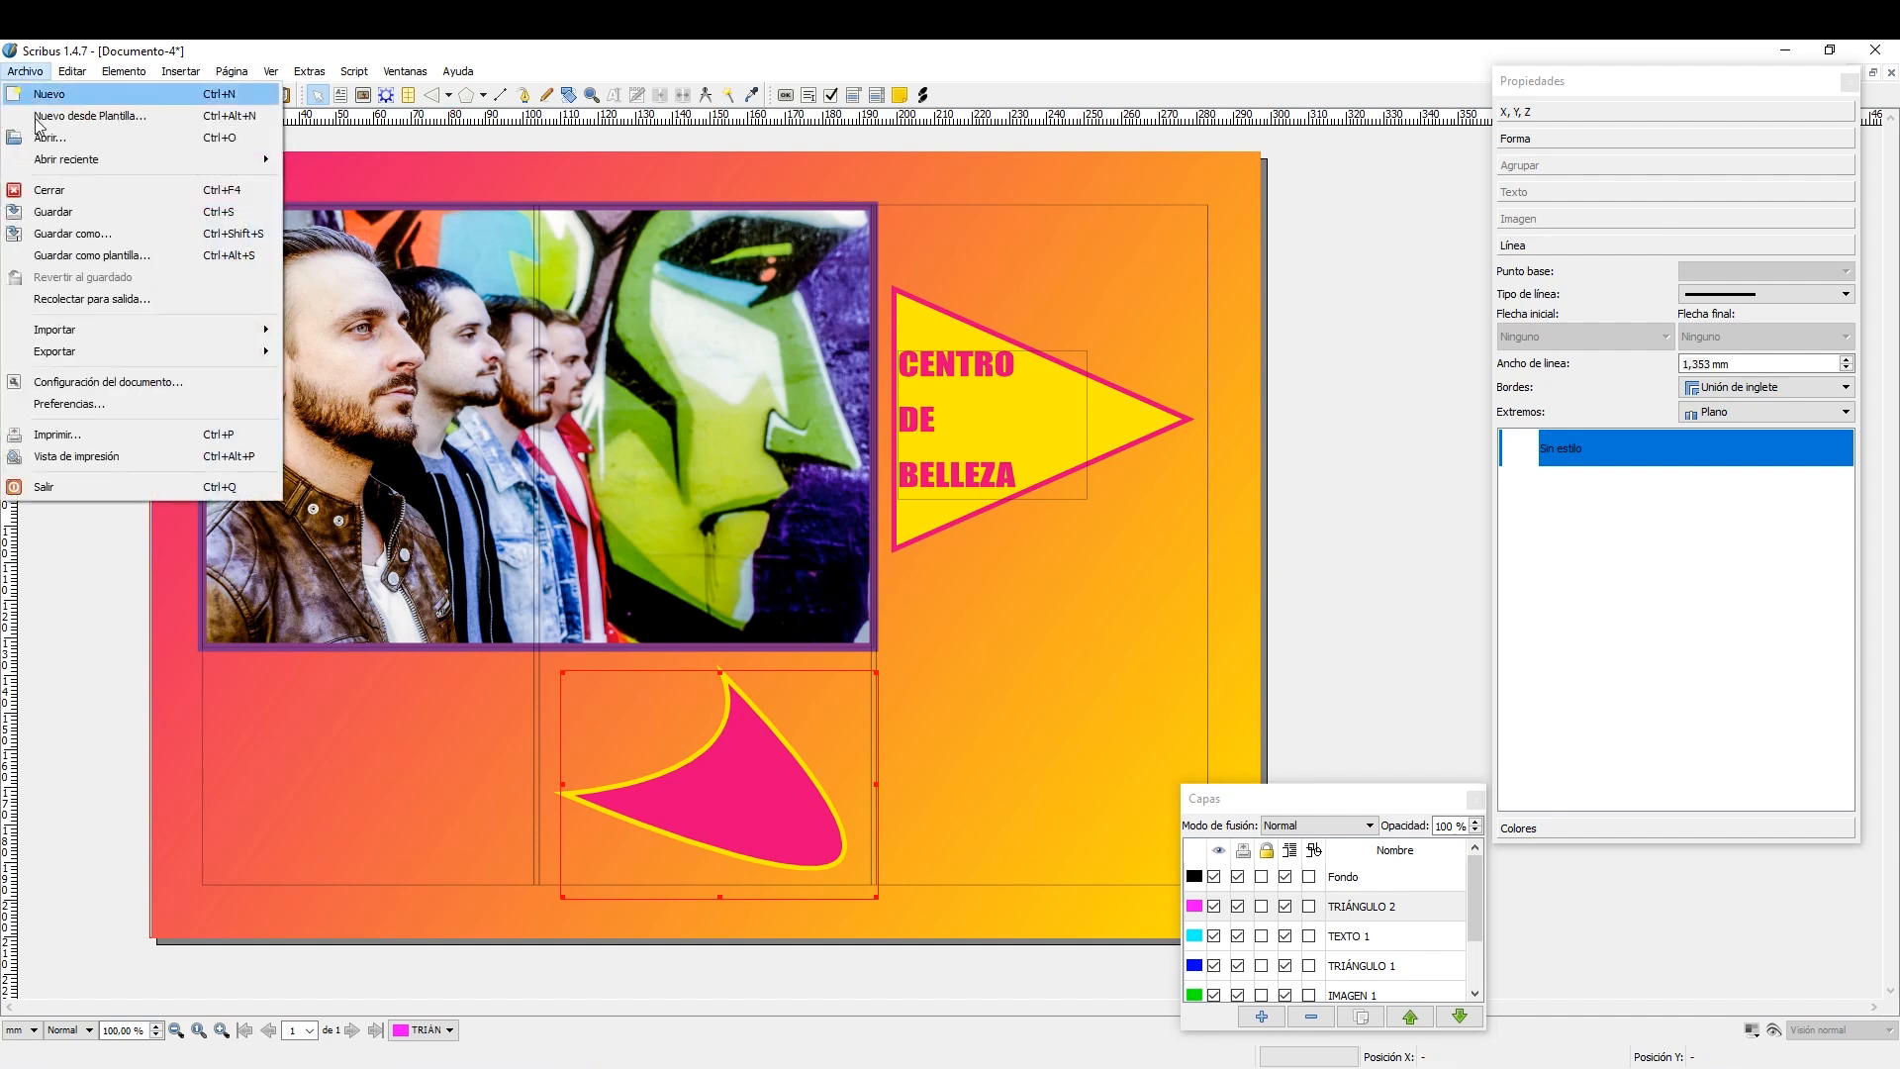
mouse_move(113, 355)
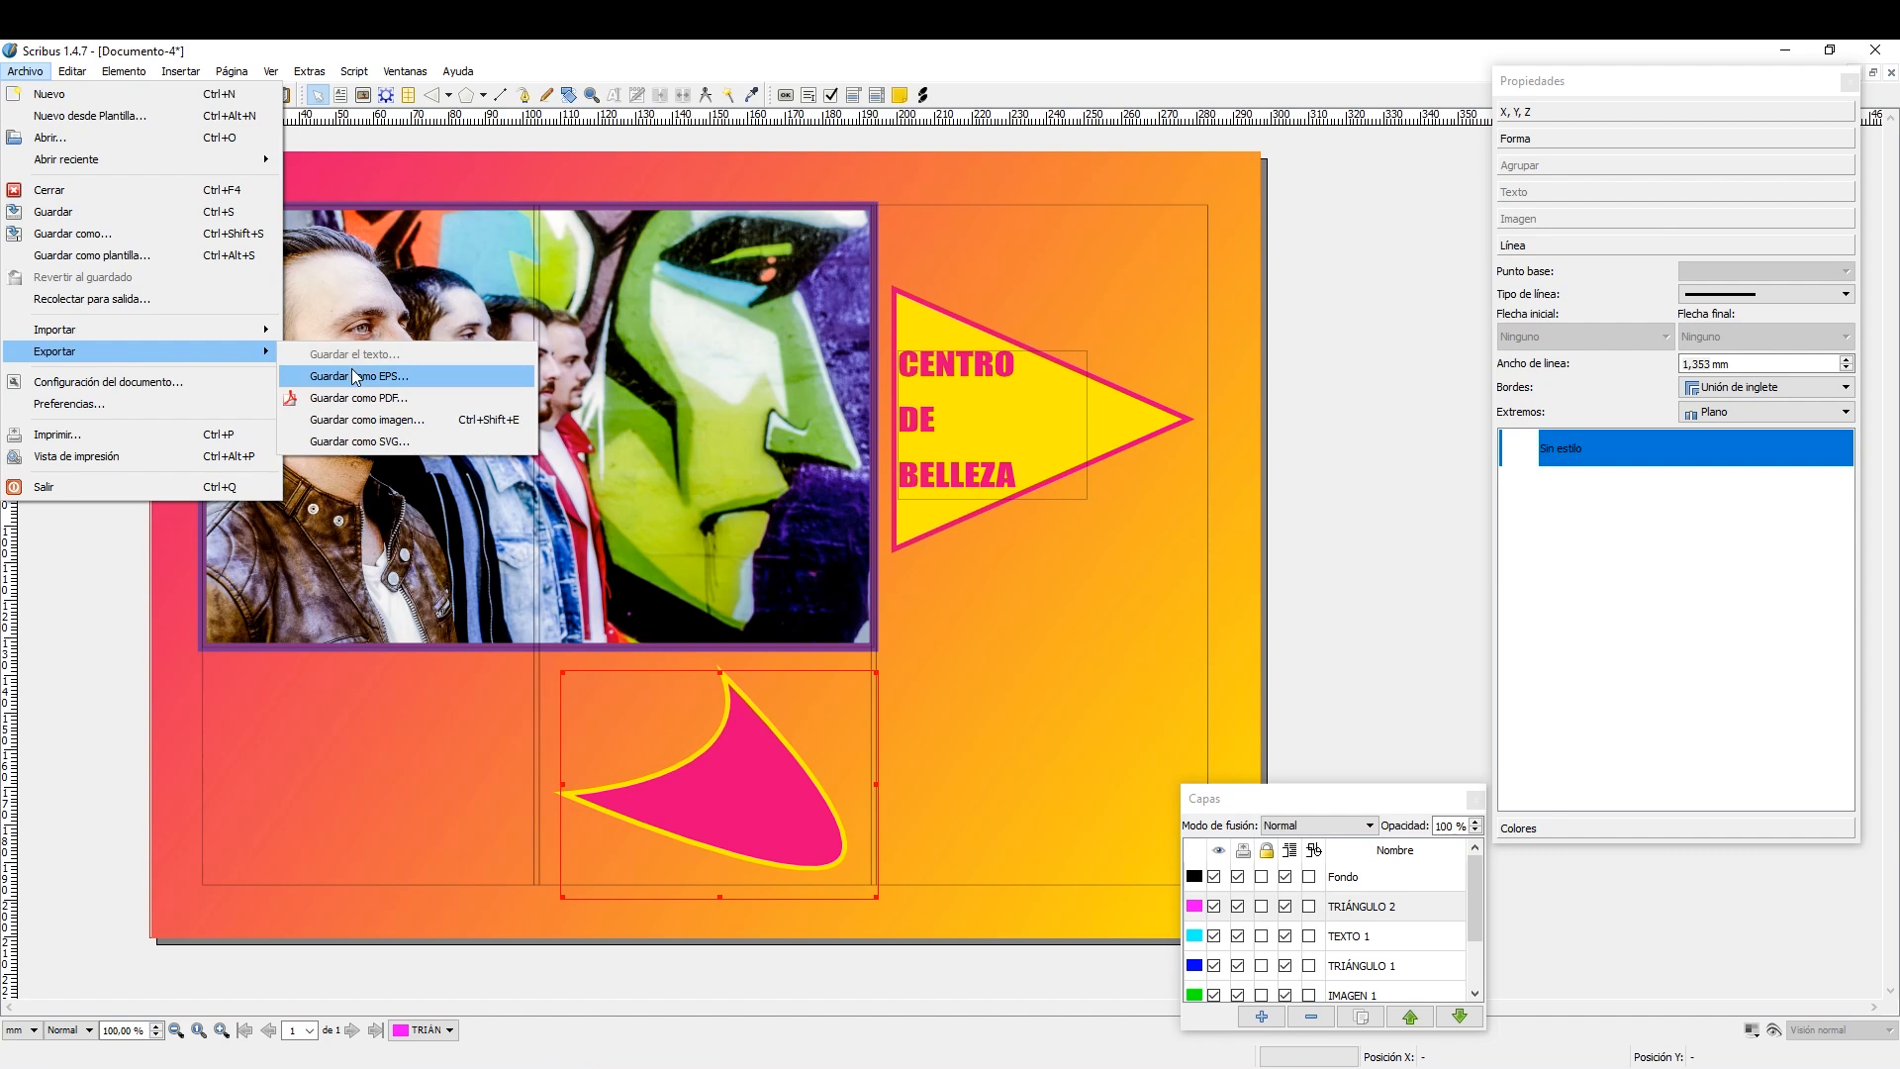
click(426, 418)
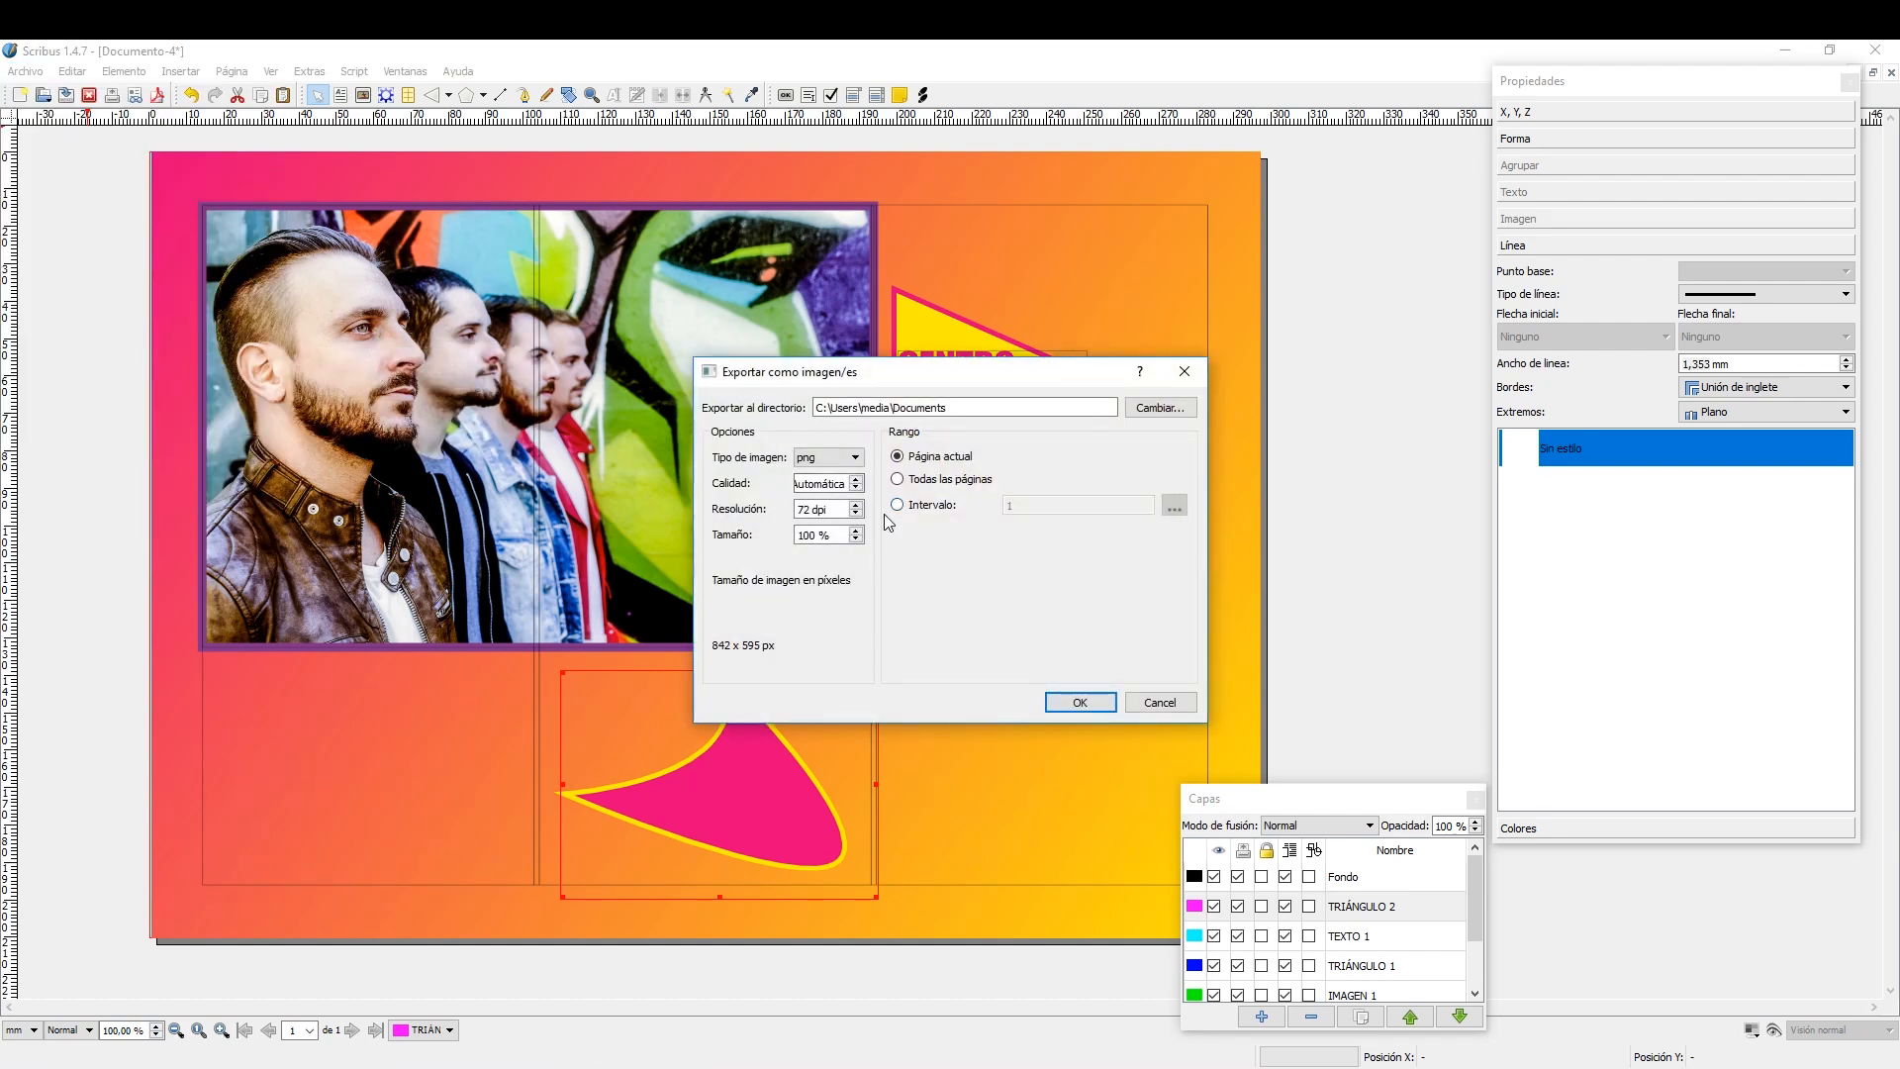
click(844, 461)
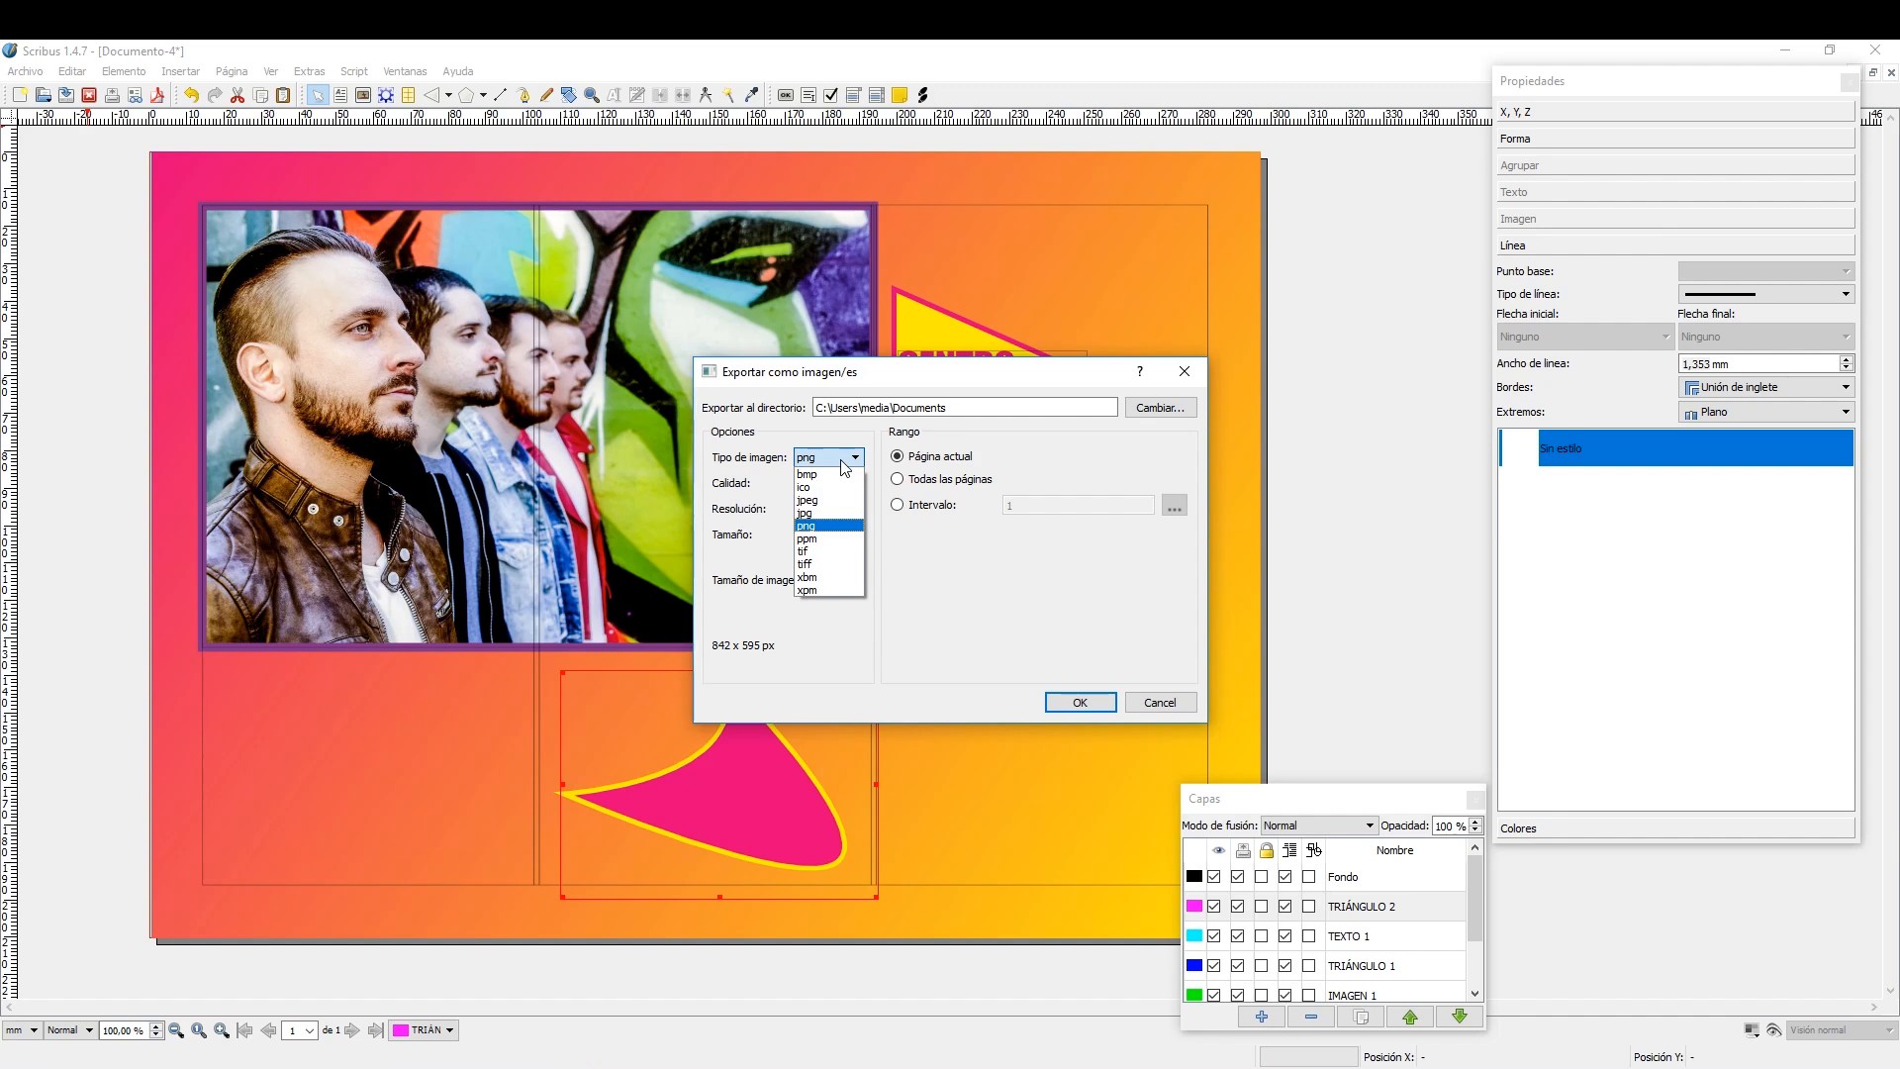
click(825, 515)
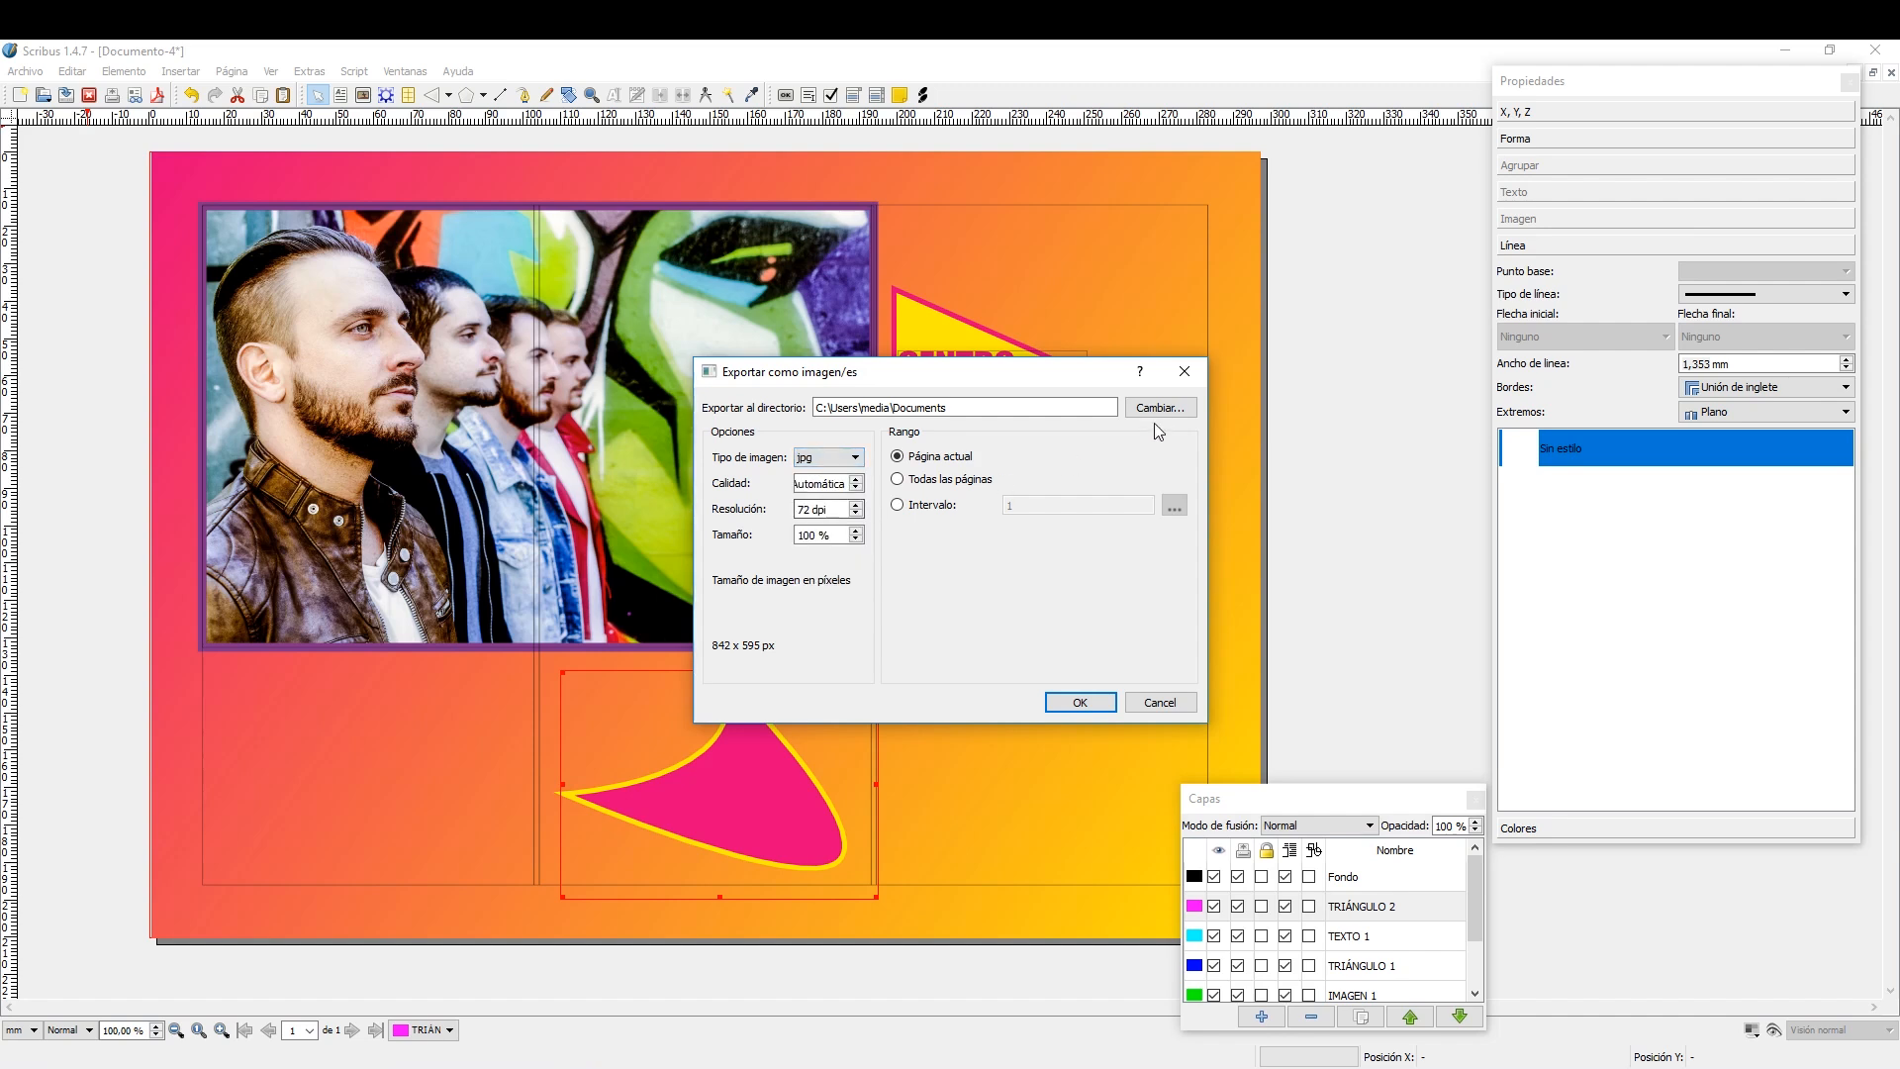
click(1184, 371)
Review the options for exporting the document as PDF and cancel without saving.
click(26, 73)
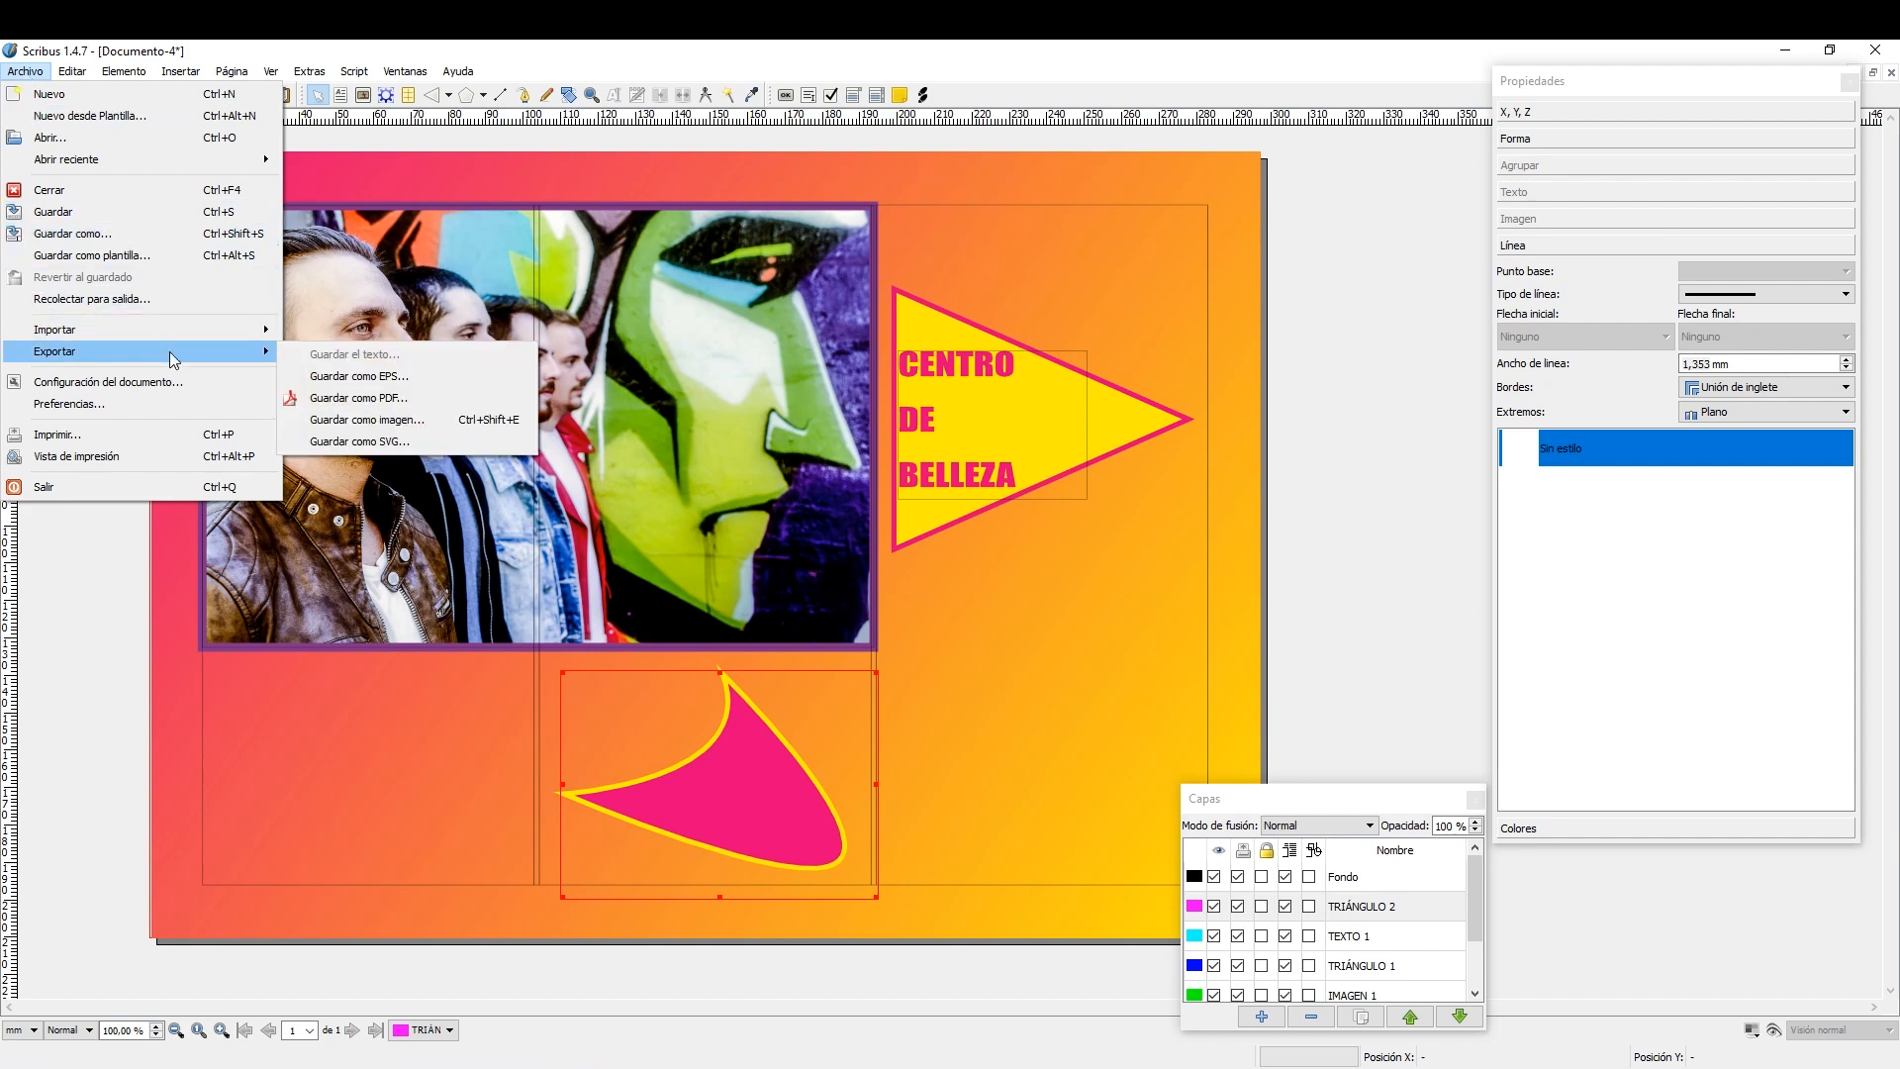
click(419, 396)
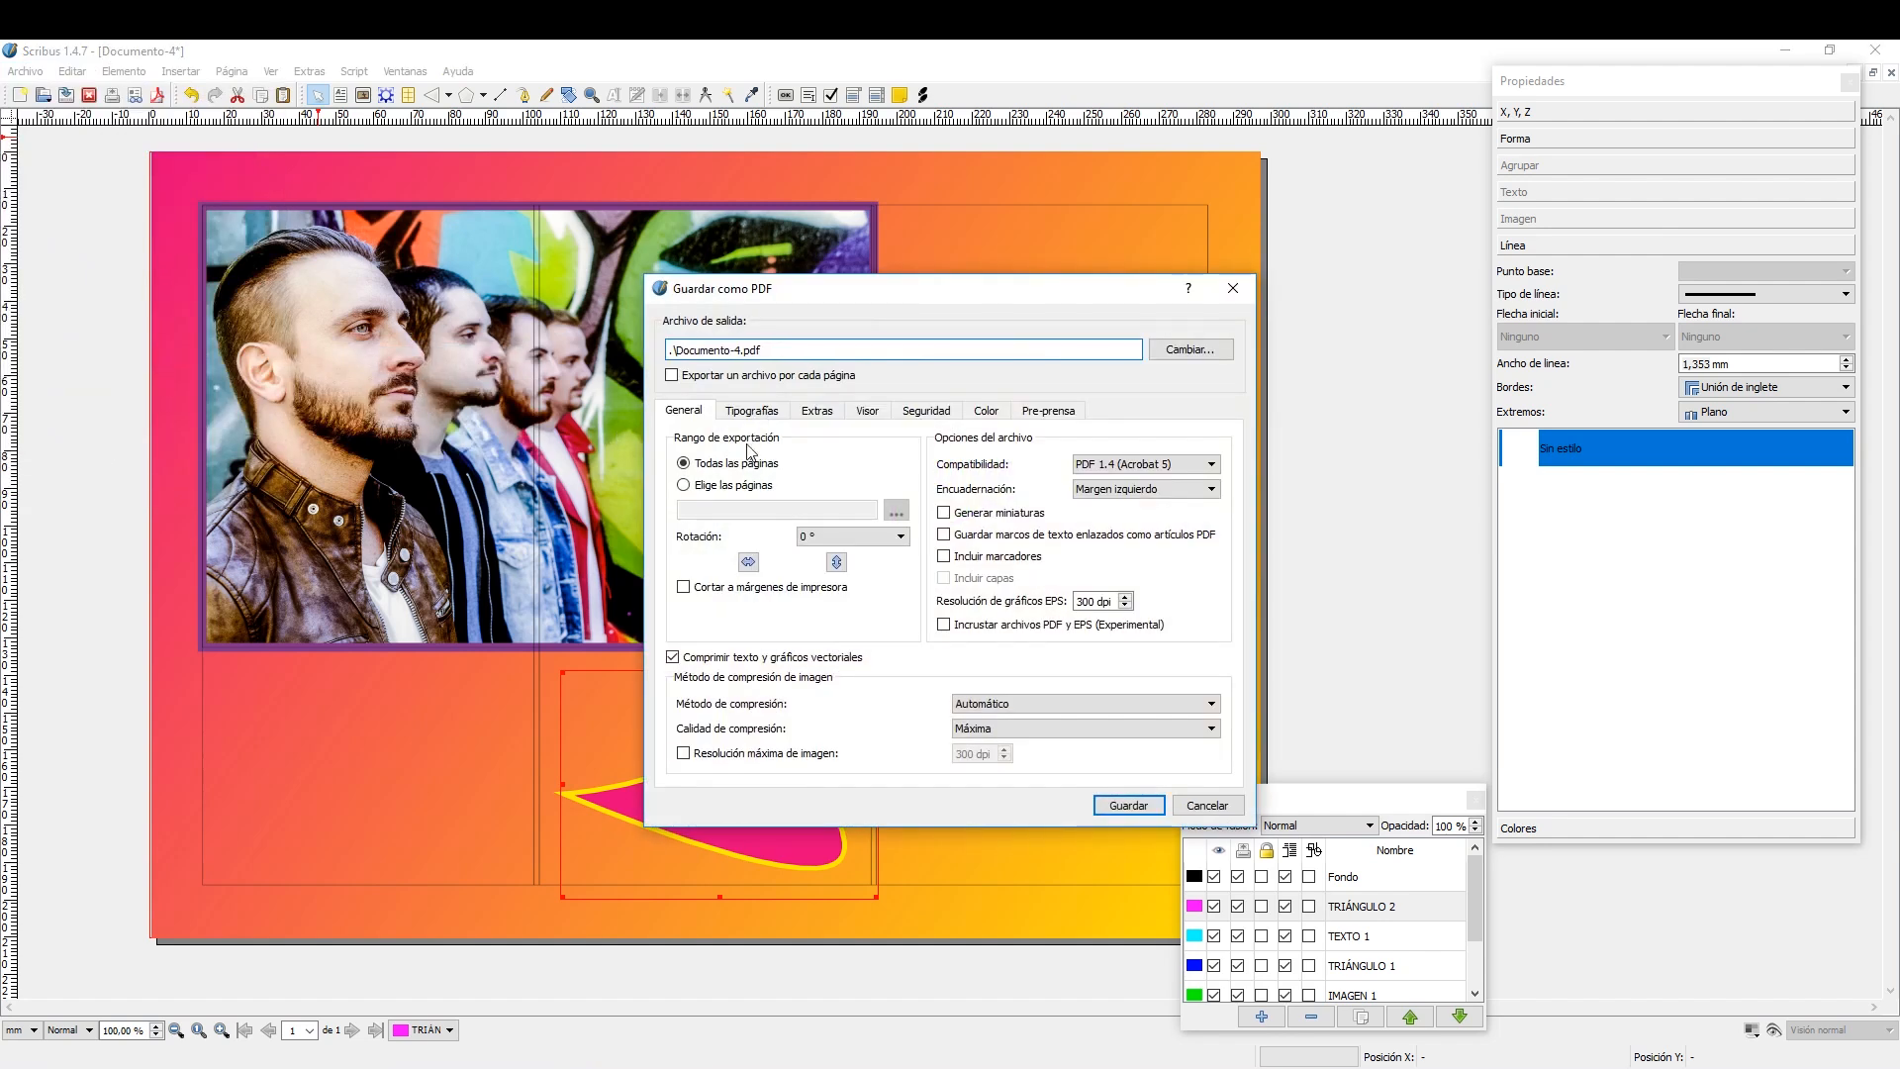
click(1206, 805)
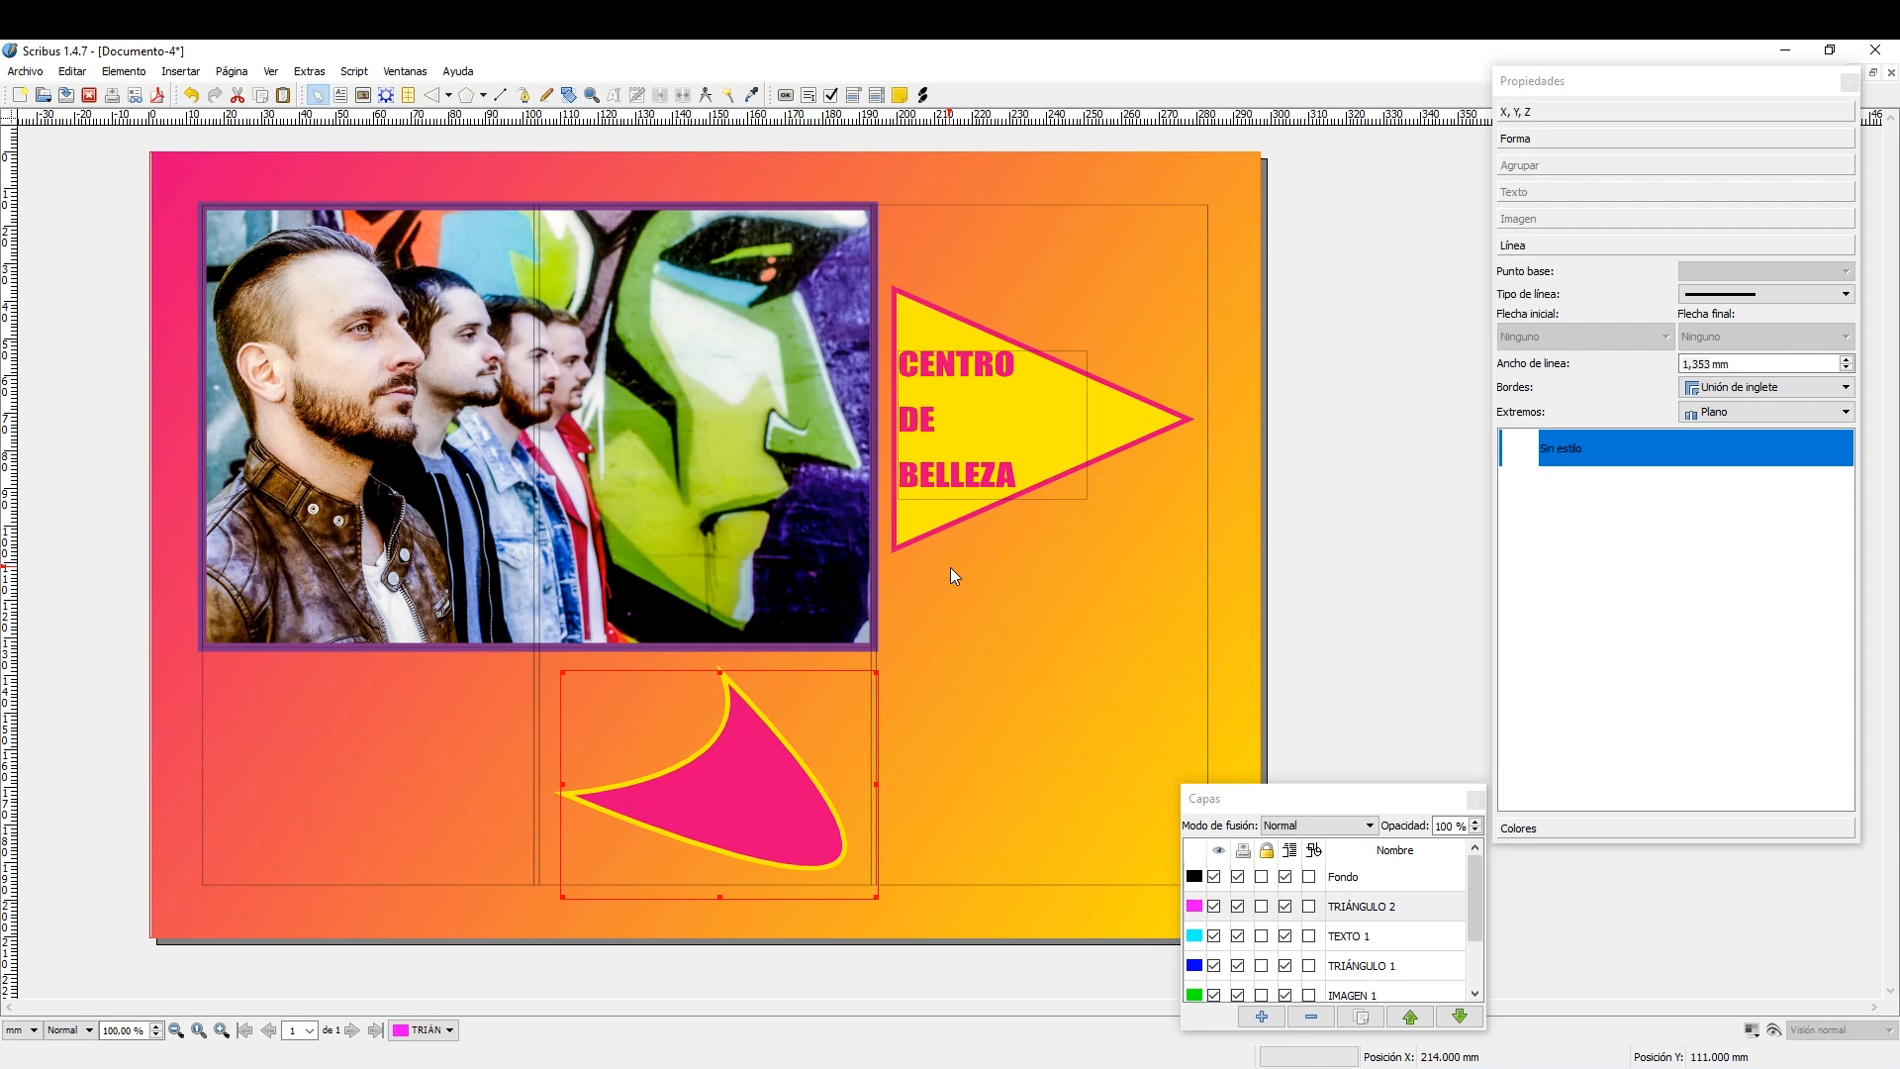